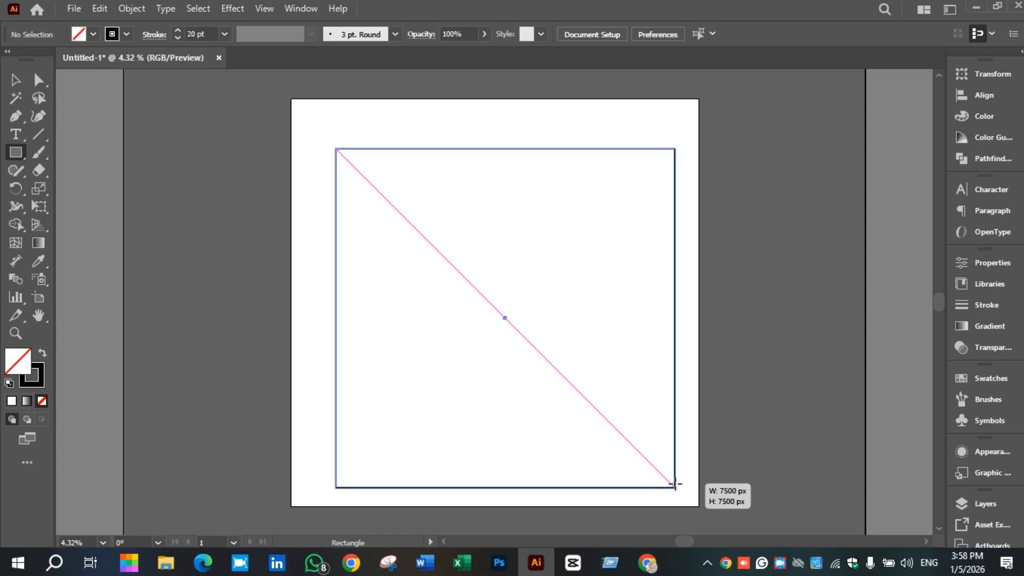
Step: Centre the drawn square horizontally and vertically on the artboard
key(v)
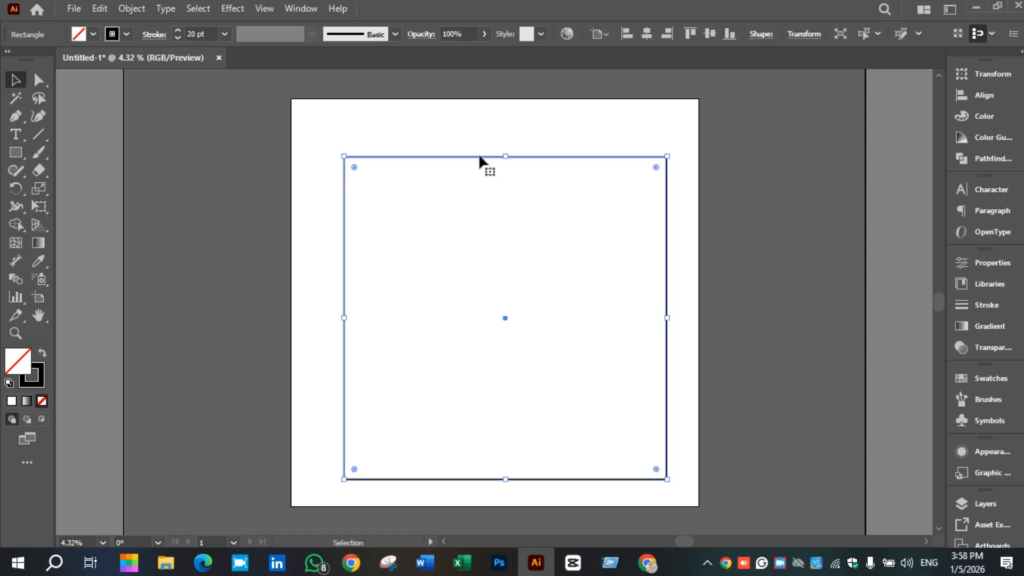
click(645, 40)
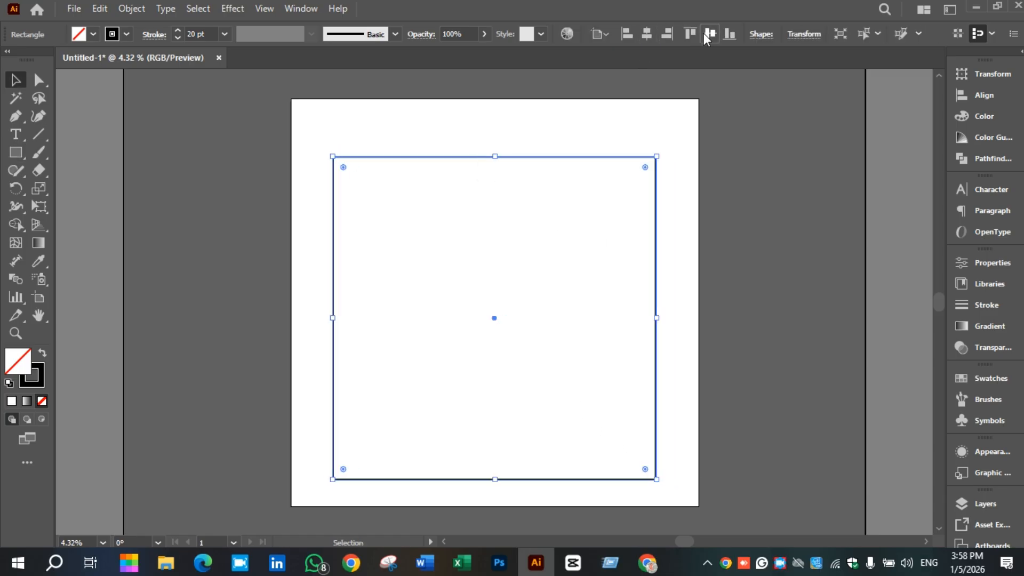
click(705, 33)
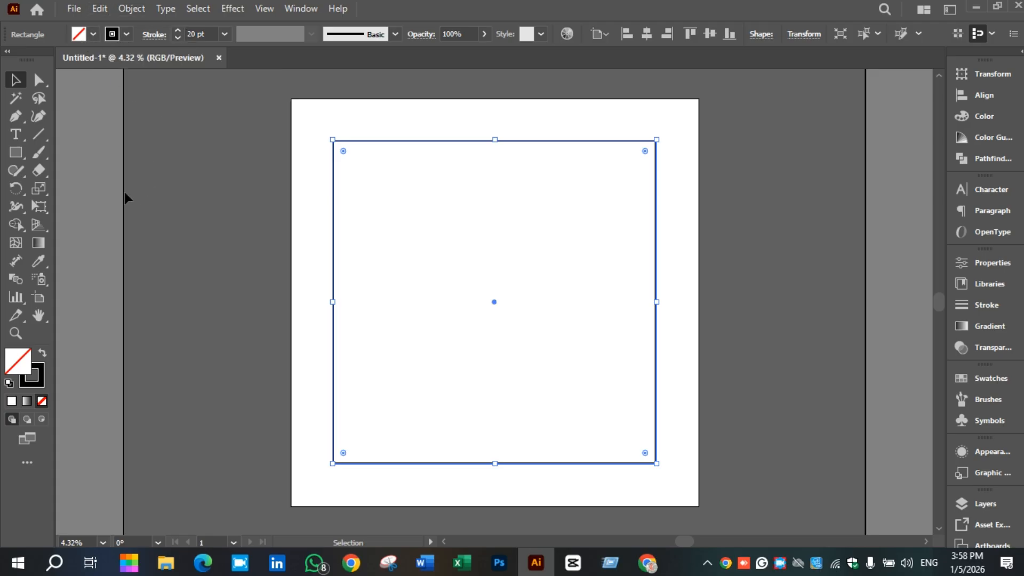
click(235, 8)
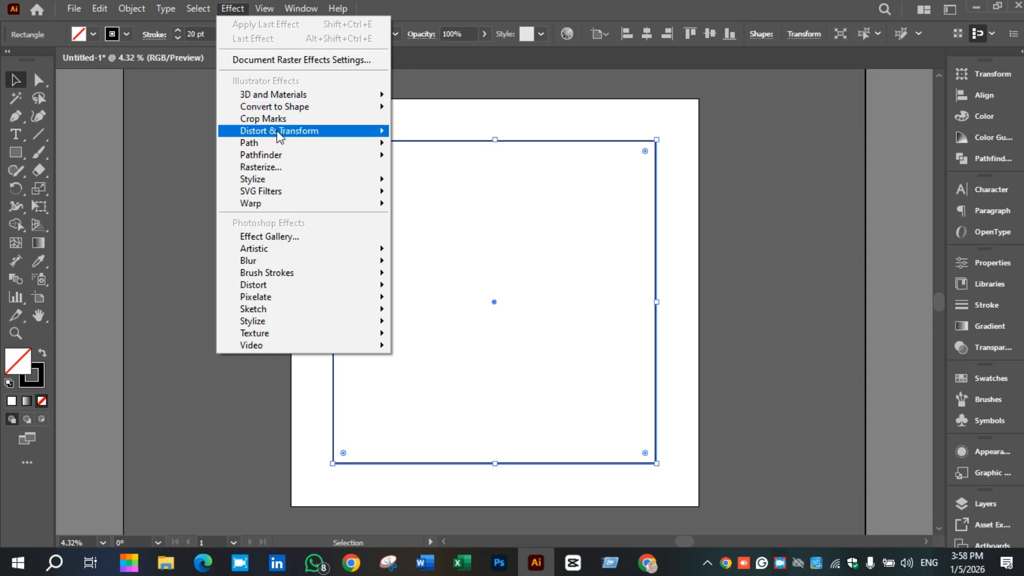
mouse_move(279, 137)
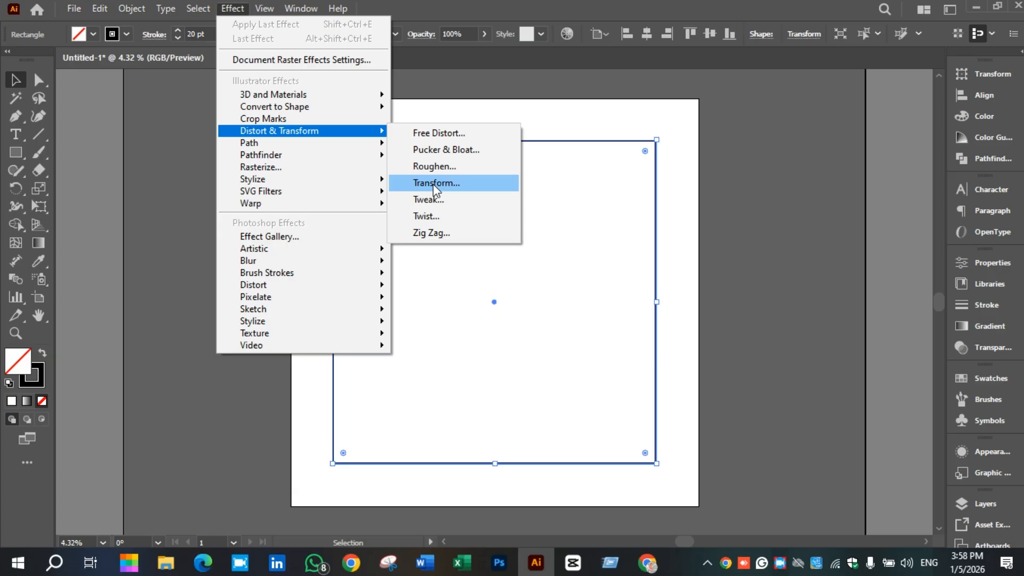
click(448, 234)
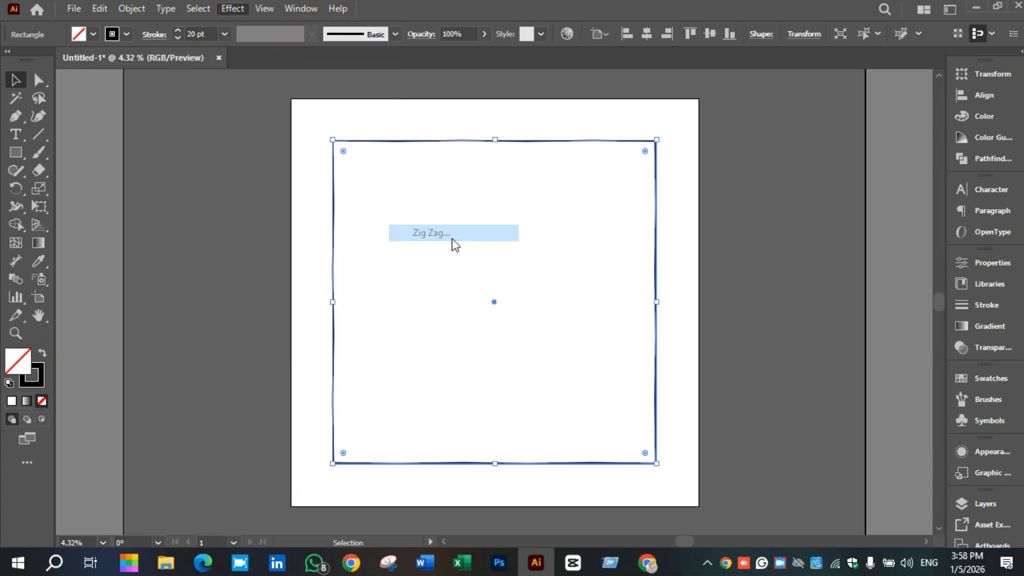
key(Escape)
Step: Start a Distort & Transform Transform effect on the square with 15 copies
click(232, 8)
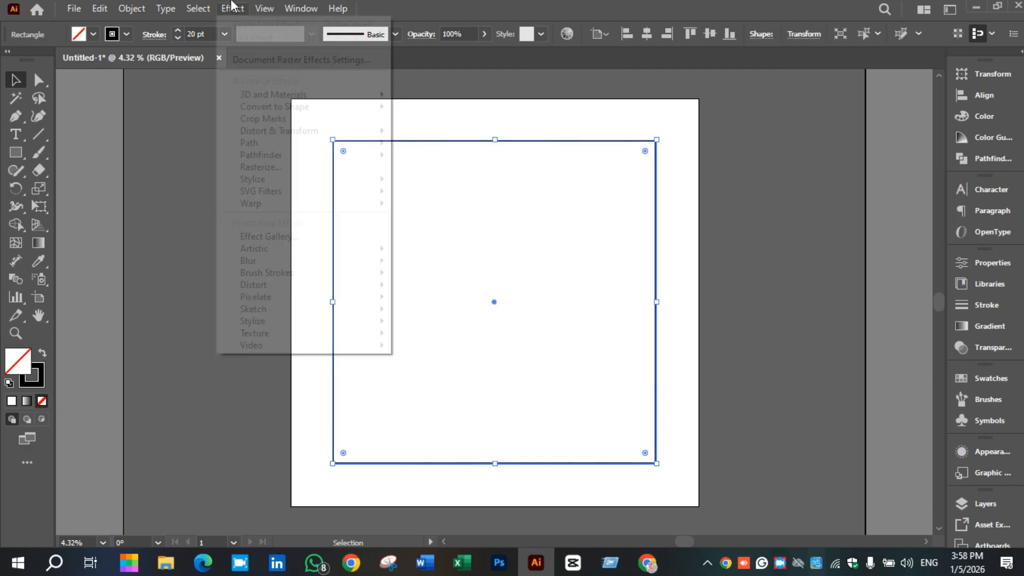
mouse_move(319, 132)
click(436, 183)
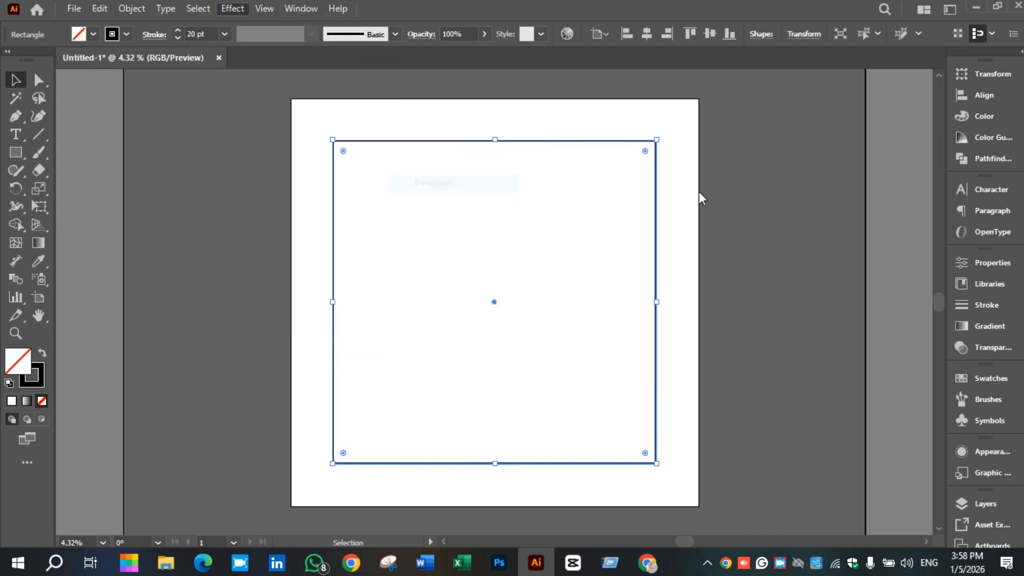
drag(741, 20, 752, 33)
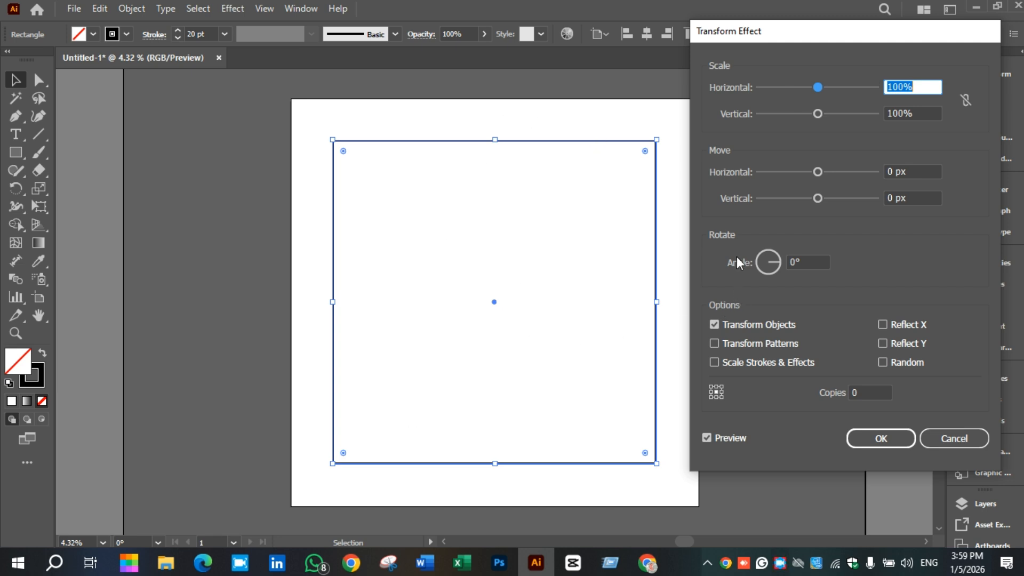
click(852, 392)
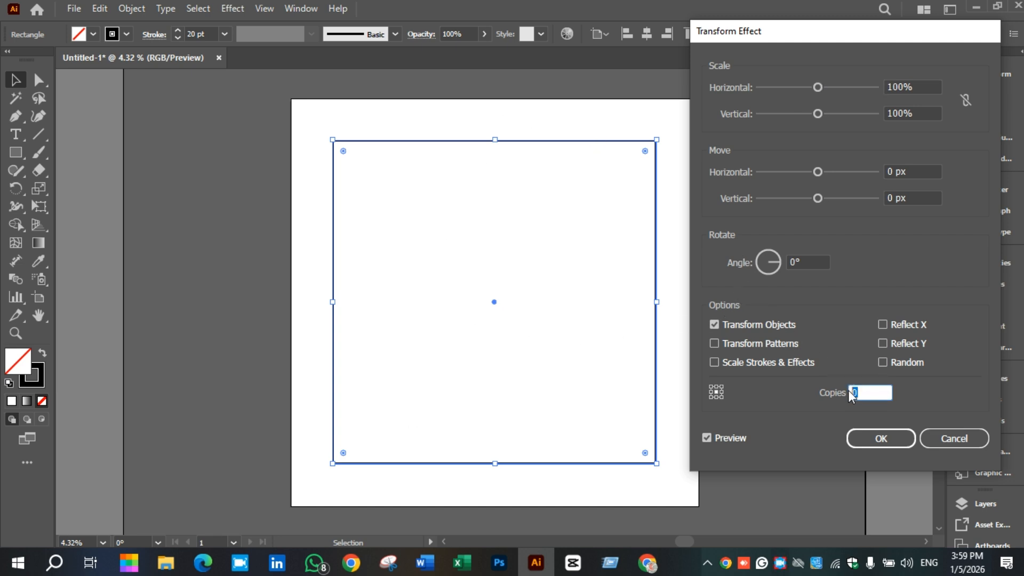
text(15)
Step: Set the Transform effect's horizontal and vertical scale to 90%
click(922, 86)
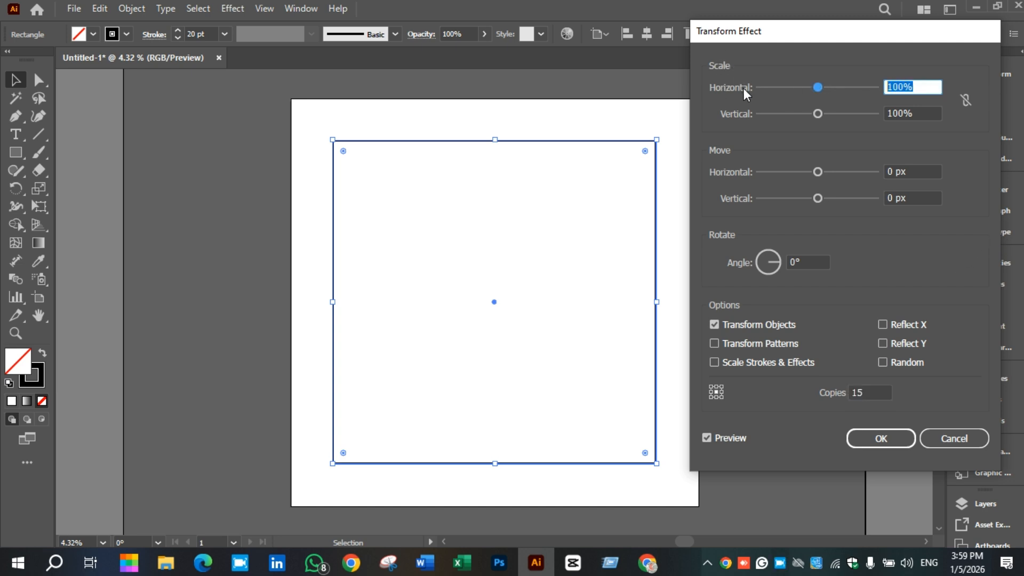
text(90)
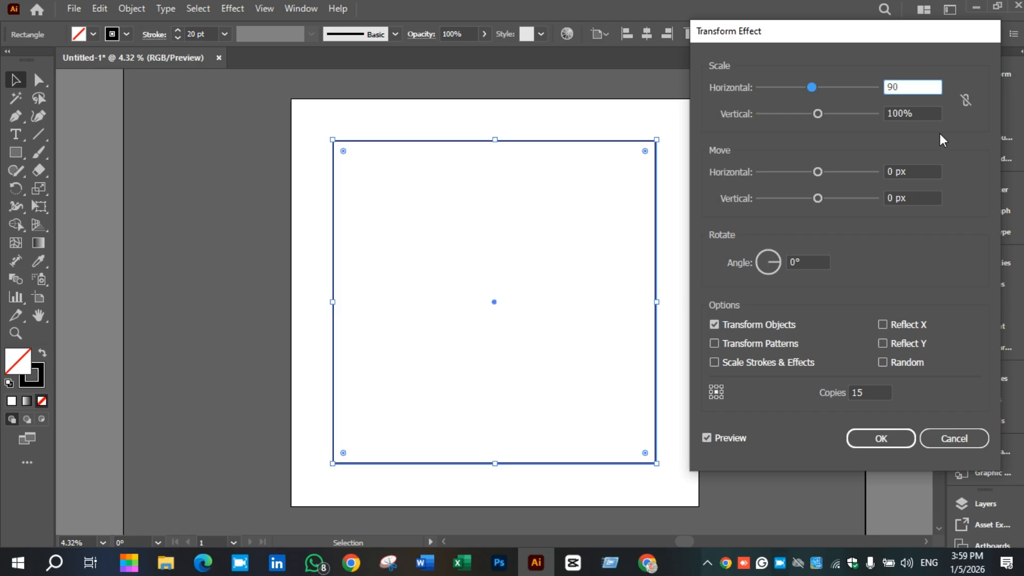
click(900, 113)
text(90)
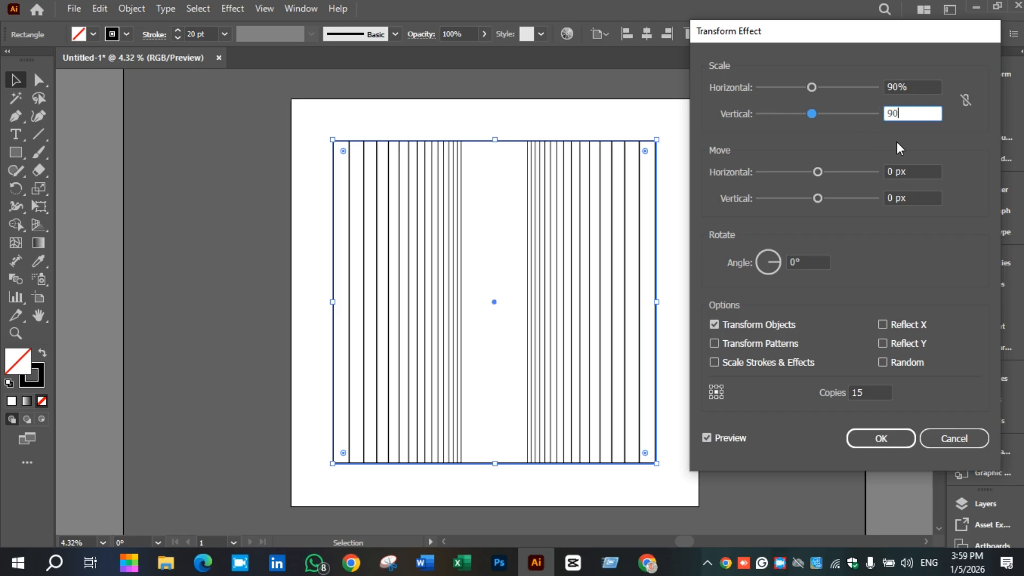
Step: Raise the number of copies in the Transform effect to 43
click(790, 262)
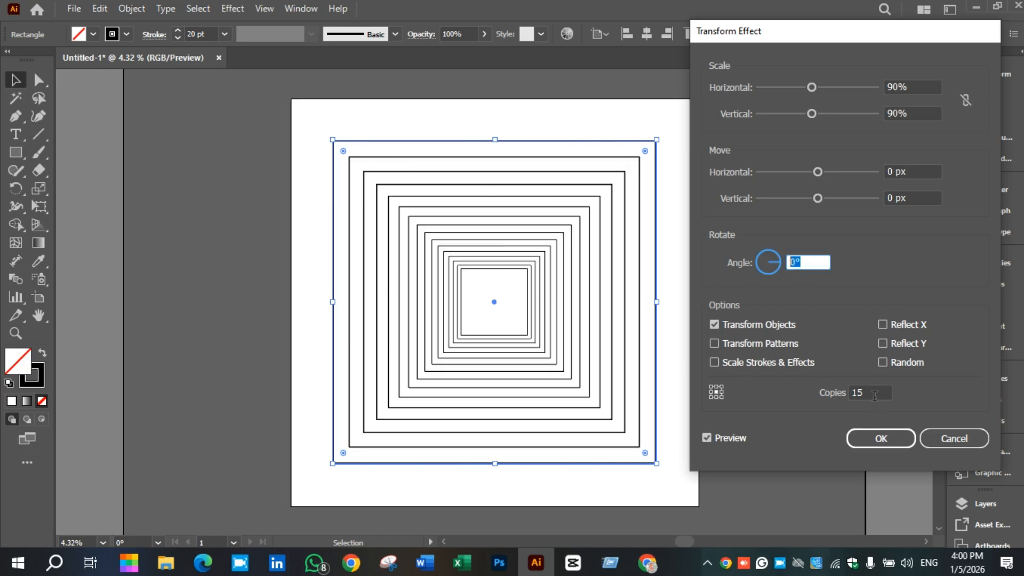
click(849, 393)
key(Up)
key(Up)
key(Up)
key(Up)
key(Up)
key(Up)
key(Up)
key(Up)
key(Up)
key(Up)
key(Up)
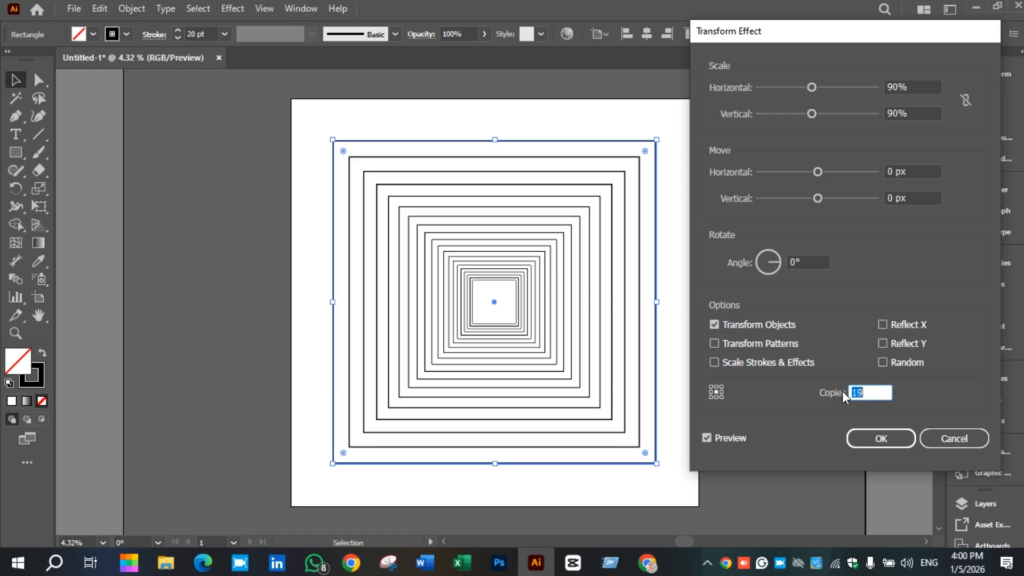
key(Up)
key(Up)
key(Up)
key(Up)
key(Up)
key(Up)
key(Up)
key(Up)
key(Up)
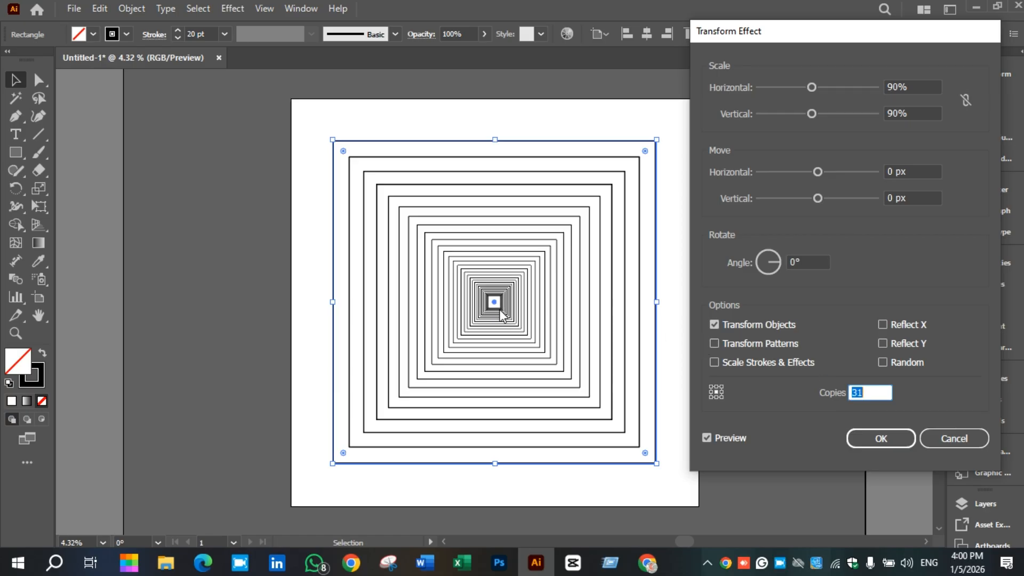
key(Up)
key(Up)
key(Up)
key(Up)
key(Up)
key(Up)
key(Up)
Step: Try a negative rotation angle for the copies, down to -13°
click(793, 262)
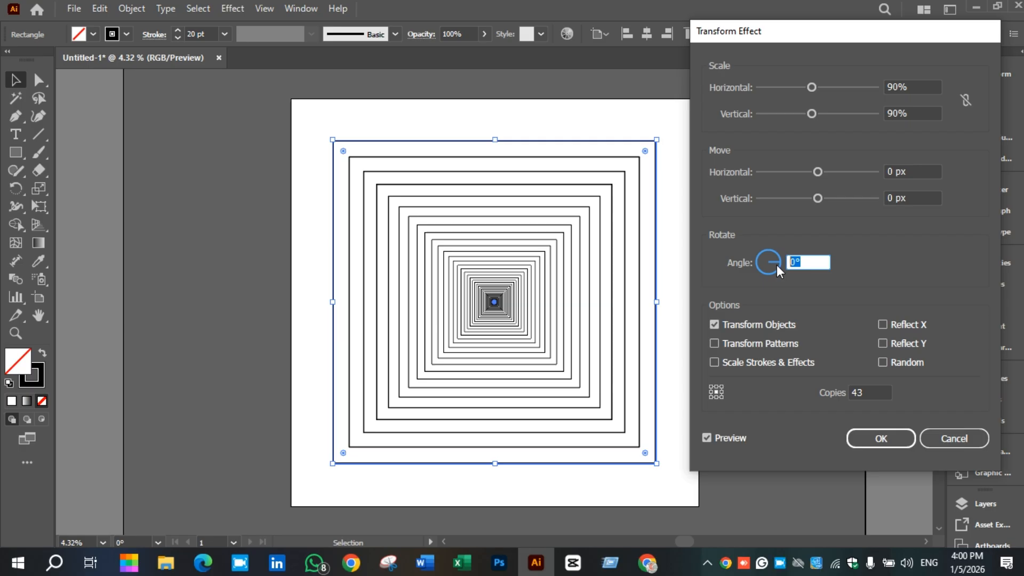
key(Down)
key(Down)
key(Down)
key(Down)
key(Down)
key(Down)
key(Down)
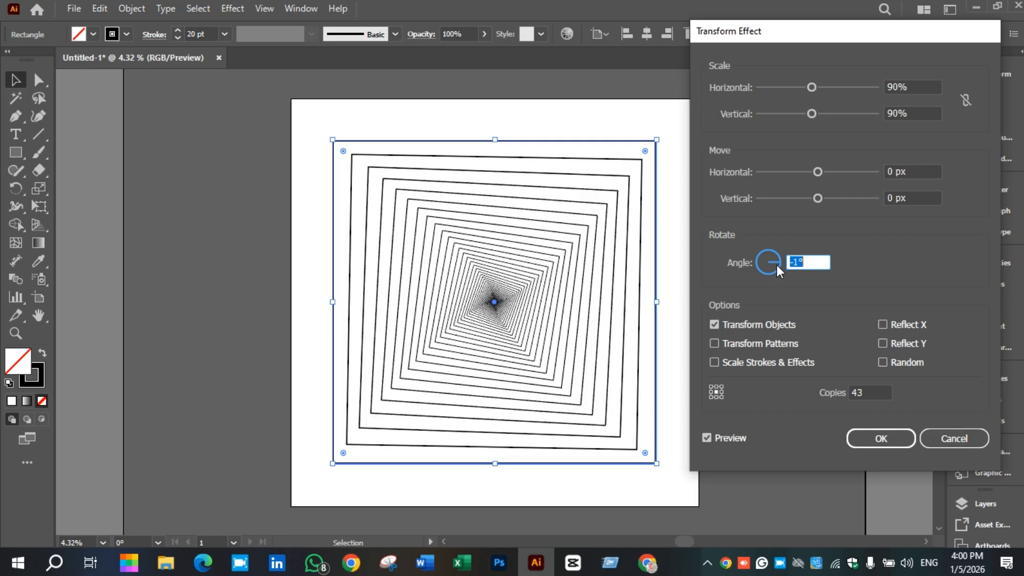
key(Down)
key(Down)
key(Down)
key(Down)
key(Down)
key(Down)
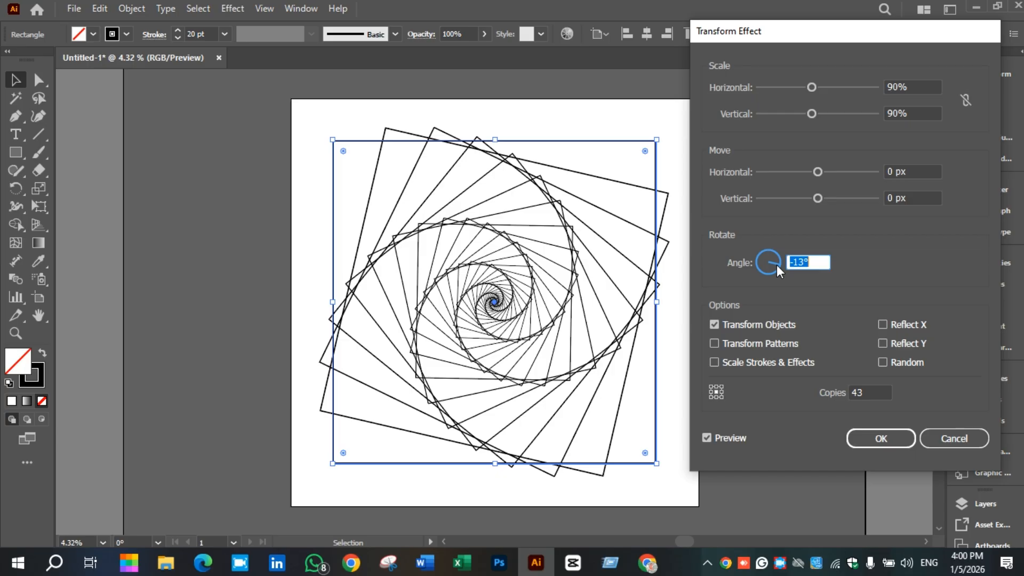
Step: Try a positive rotation angle for the copies, up to 35°
key(Up)
key(Up)
key(Up)
key(Up)
key(Up)
key(Up)
key(Up)
key(Up)
key(Up)
key(Up)
key(Up)
key(Up)
key(Up)
key(Up)
key(Up)
key(Up)
key(Up)
key(Up)
key(Up)
key(Up)
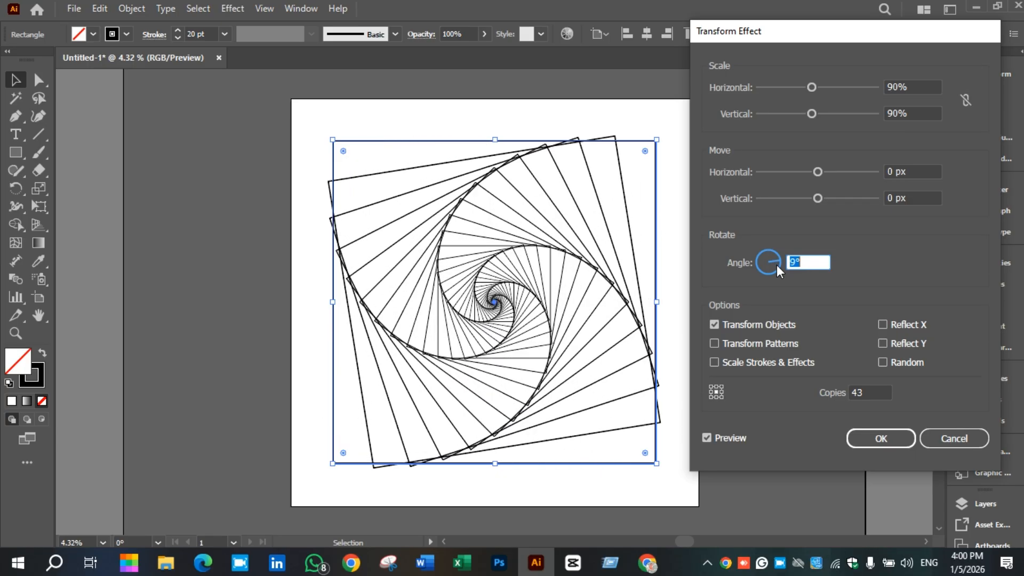
key(Up)
key(Up)
key(Up)
key(Up)
key(Up)
key(Up)
key(Up)
key(Up)
key(Up)
key(Up)
key(Up)
key(Up)
key(Up)
key(Up)
key(Up)
key(Up)
key(Up)
key(Up)
key(Up)
key(Up)
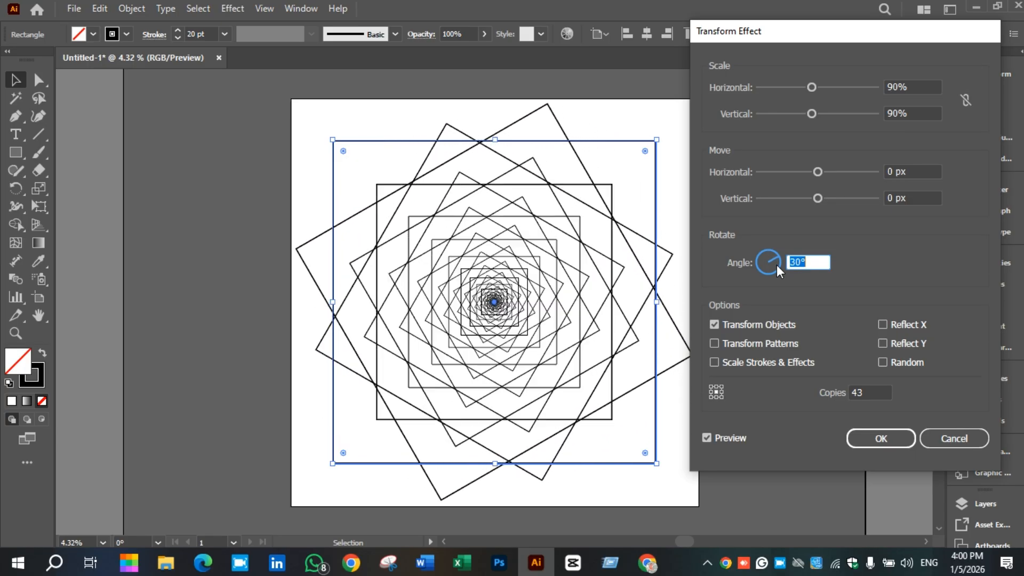
key(Up)
key(Up)
key(Up)
key(Up)
key(Up)
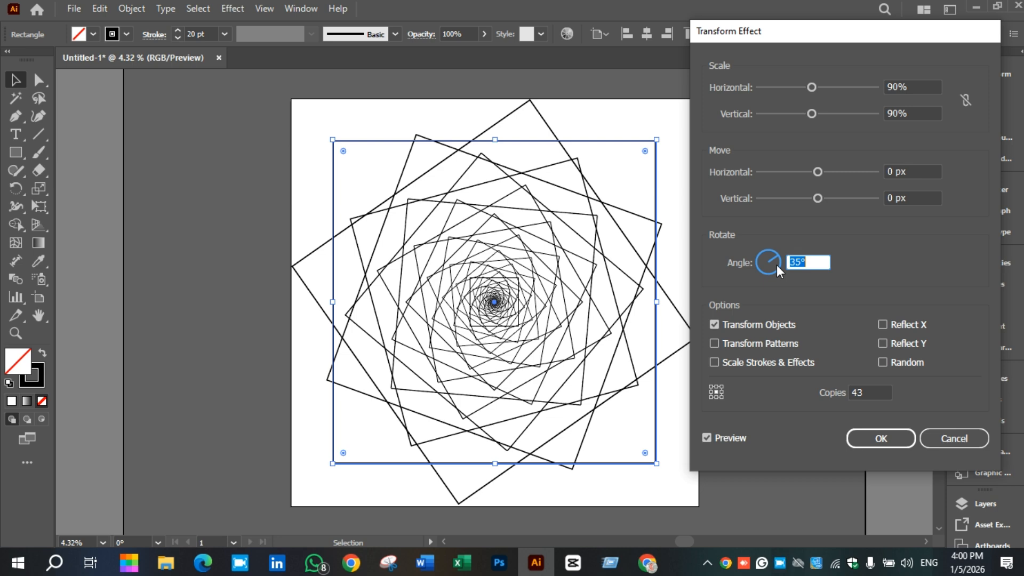
Step: Set the rotation angle of the copies to -4°, apply the Transform effect and deselect the artwork
key(Down)
key(Down)
key(Down)
key(Down)
key(Down)
key(Down)
key(Down)
key(Down)
key(Down)
key(Down)
key(Down)
key(Down)
key(Down)
key(Down)
key(Down)
key(Down)
key(Down)
key(Down)
key(Down)
key(Down)
key(Down)
key(Down)
key(Down)
key(Down)
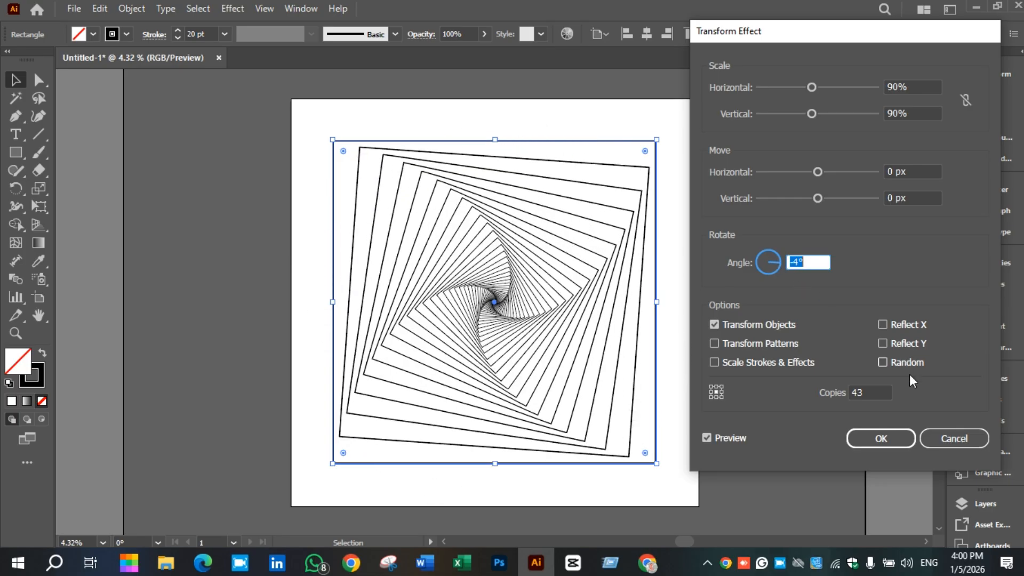
click(882, 442)
click(757, 200)
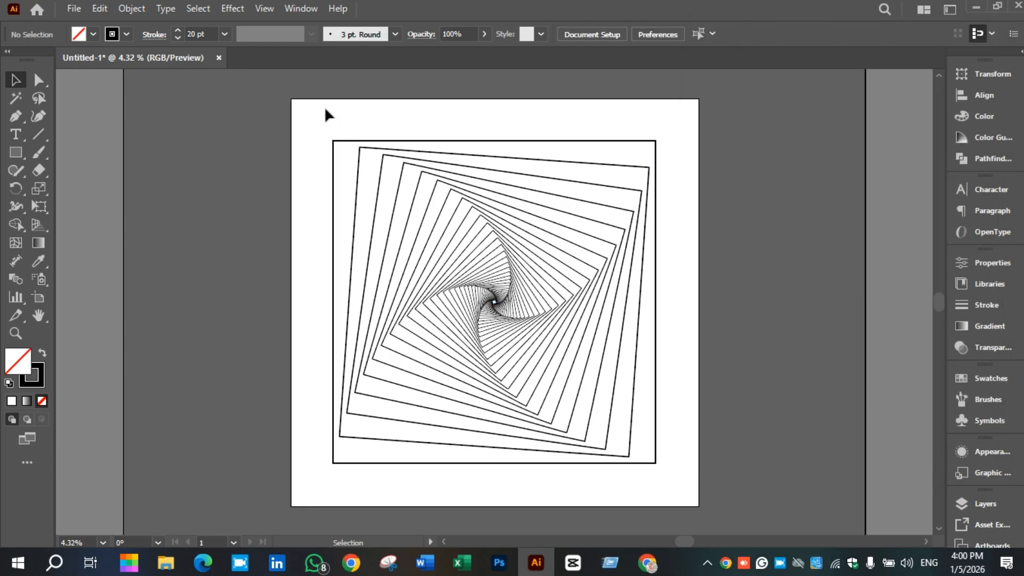
Step: Increase the stroke weight of the whole spiral artwork to 81 pt
drag(326, 109, 568, 462)
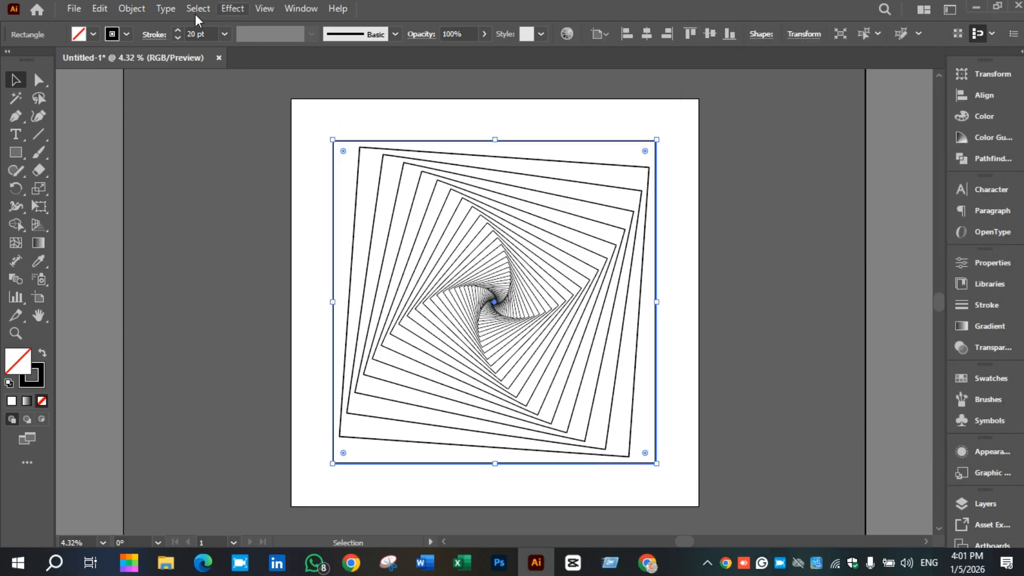
click(177, 32)
click(177, 32)
click(177, 32)
click(177, 32)
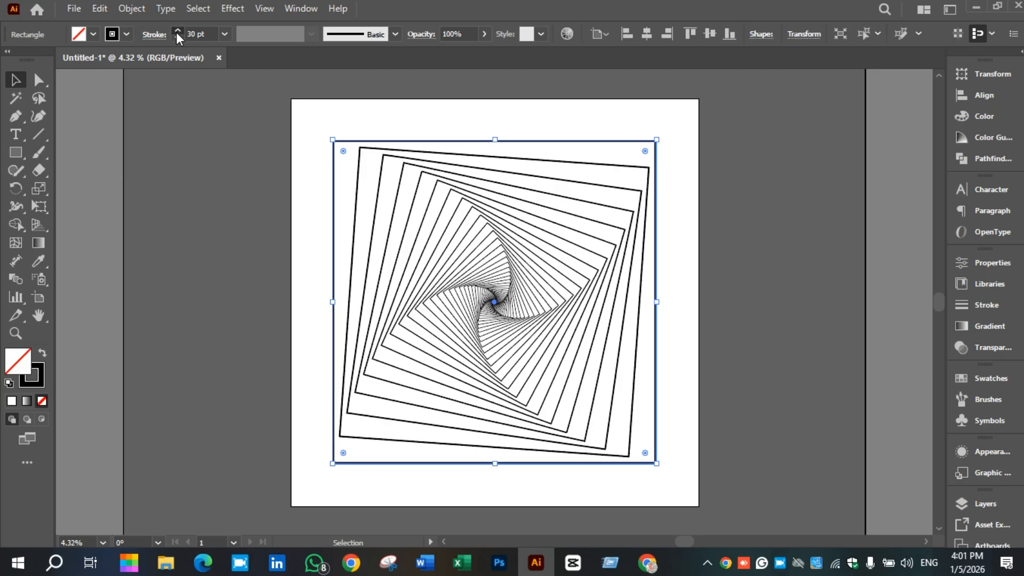
click(177, 32)
click(177, 32)
click(177, 32)
click(177, 32)
click(177, 32)
click(177, 32)
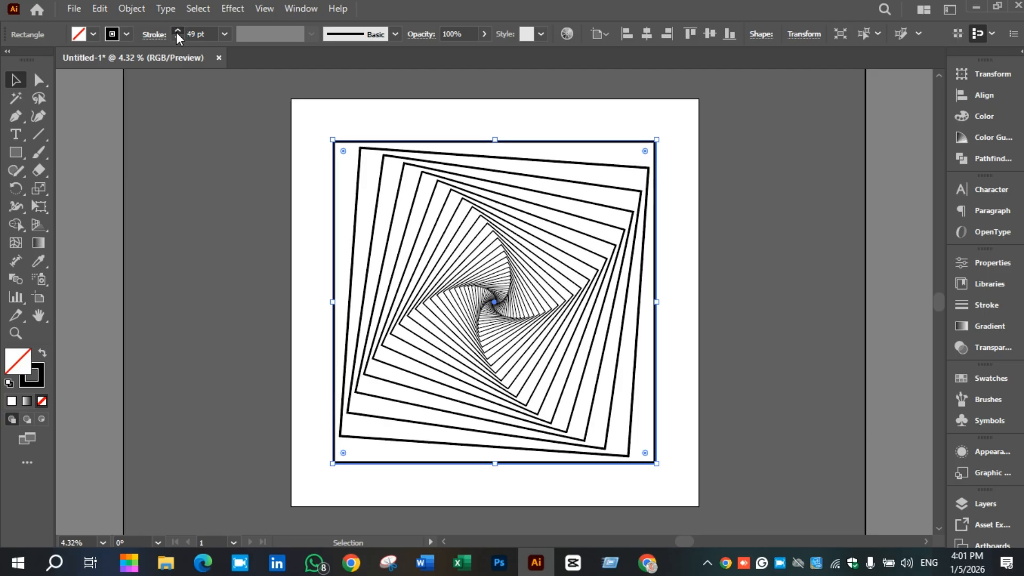
click(177, 32)
click(177, 32)
click(177, 32)
click(177, 32)
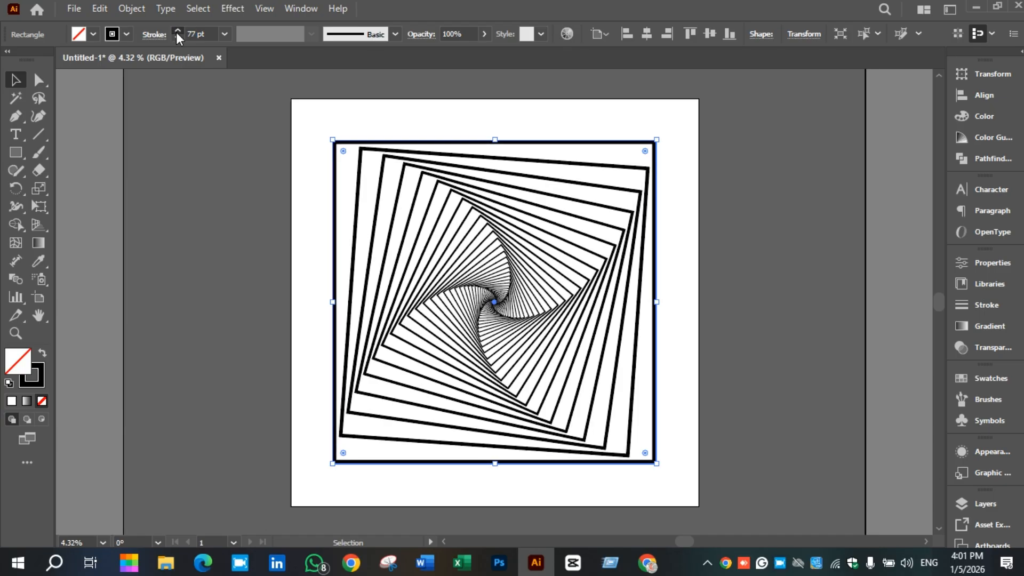
click(177, 32)
click(154, 235)
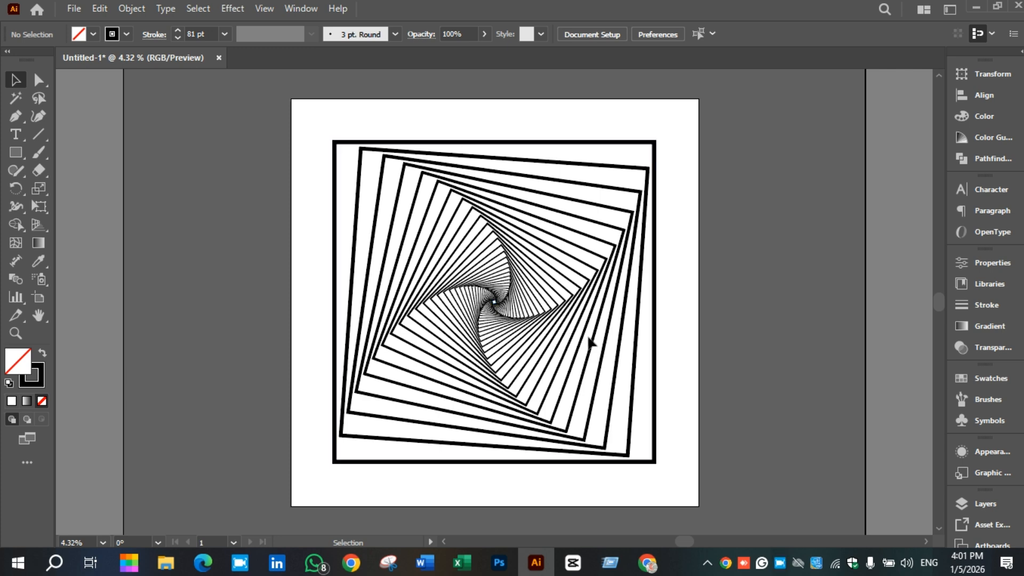
Step: Try a heavier 120 pt stroke on the spiral artwork
click(407, 238)
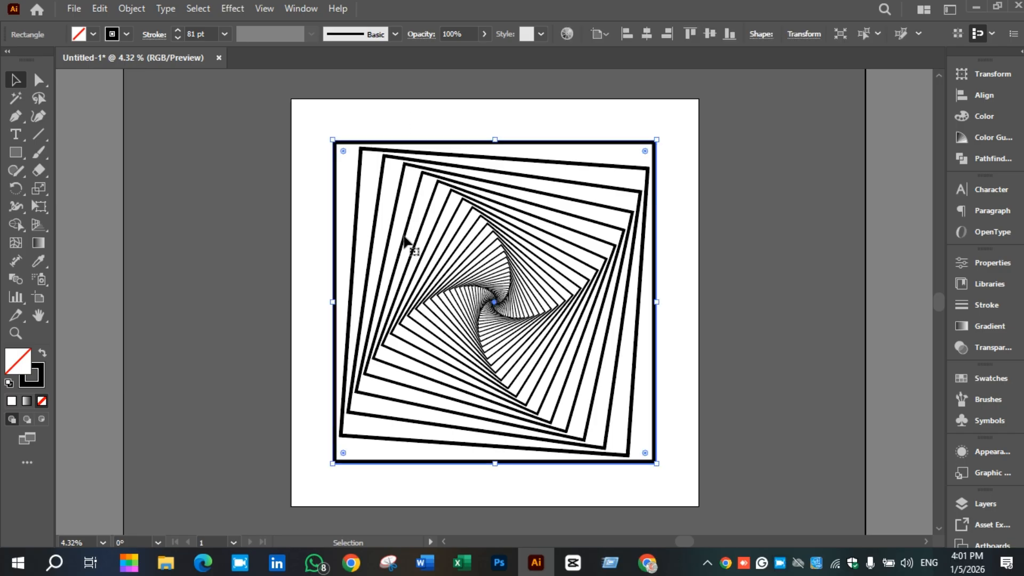
click(178, 30)
click(178, 31)
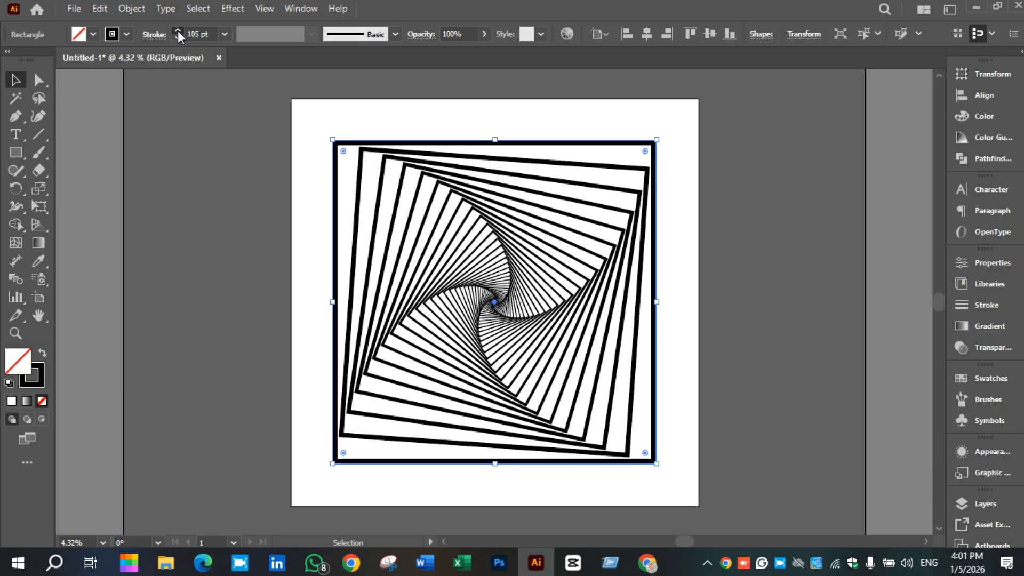
click(187, 210)
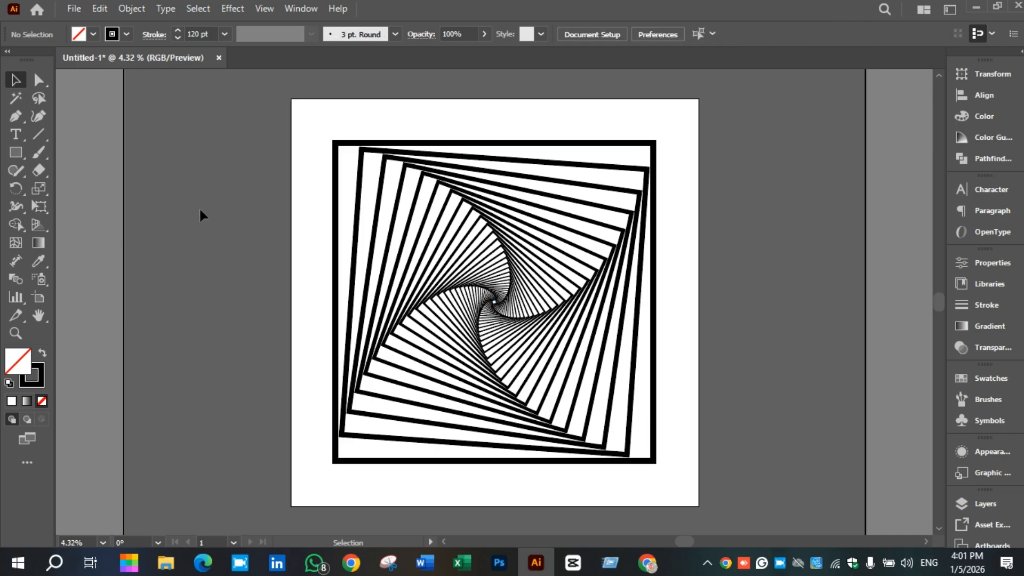
Step: Reduce the spiral artwork's stroke weight to 84 pt
click(552, 358)
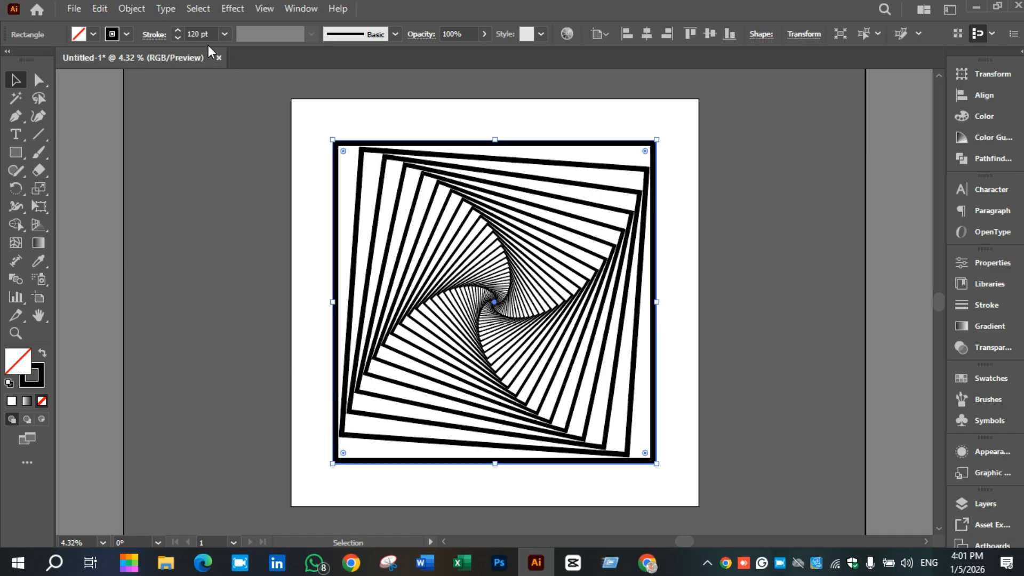
click(178, 38)
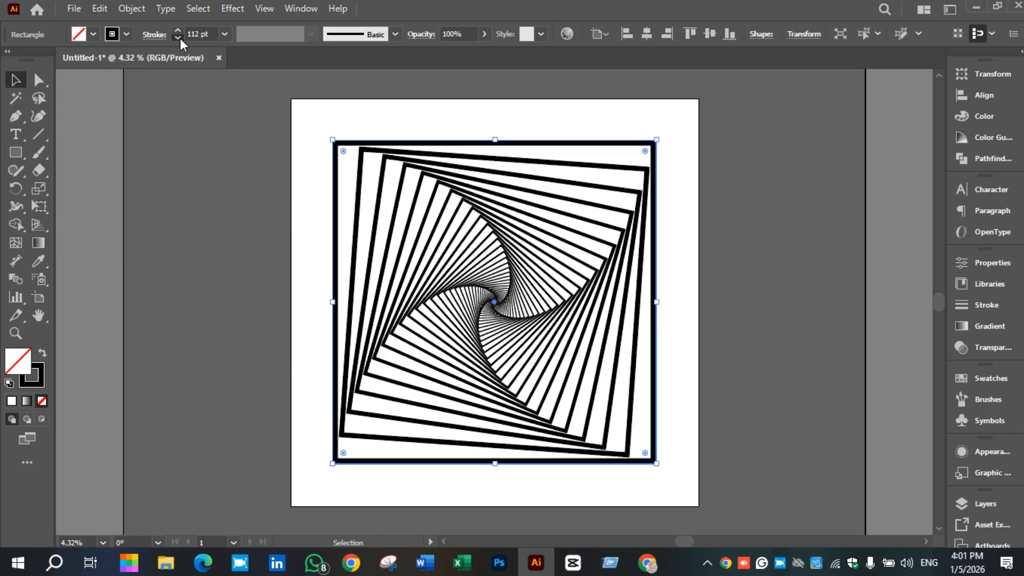
click(180, 38)
click(180, 38)
click(180, 38)
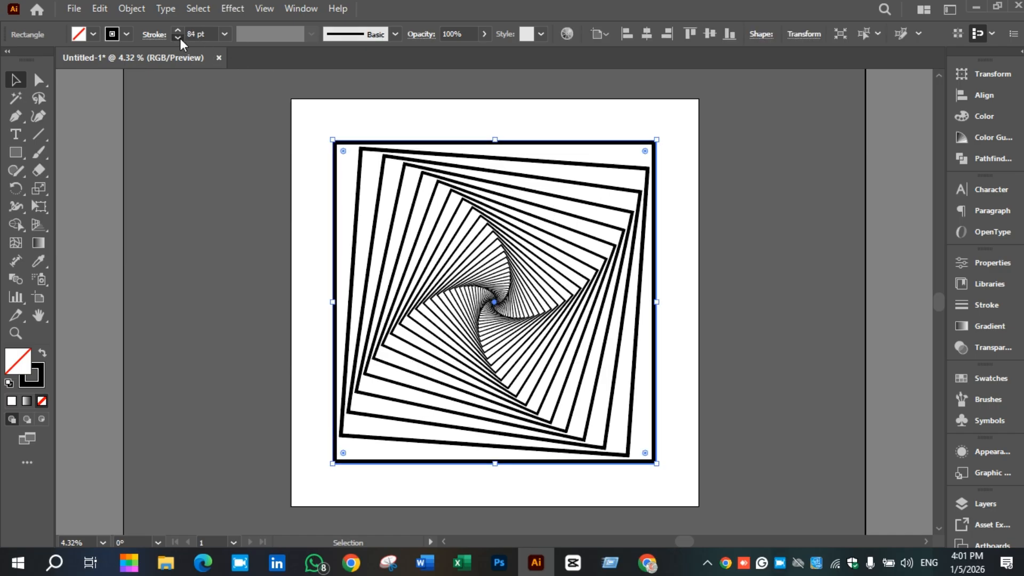
Step: Reduce the spiral artwork's stroke weight to 73 pt and deselect it
click(180, 38)
click(180, 38)
click(180, 38)
click(180, 38)
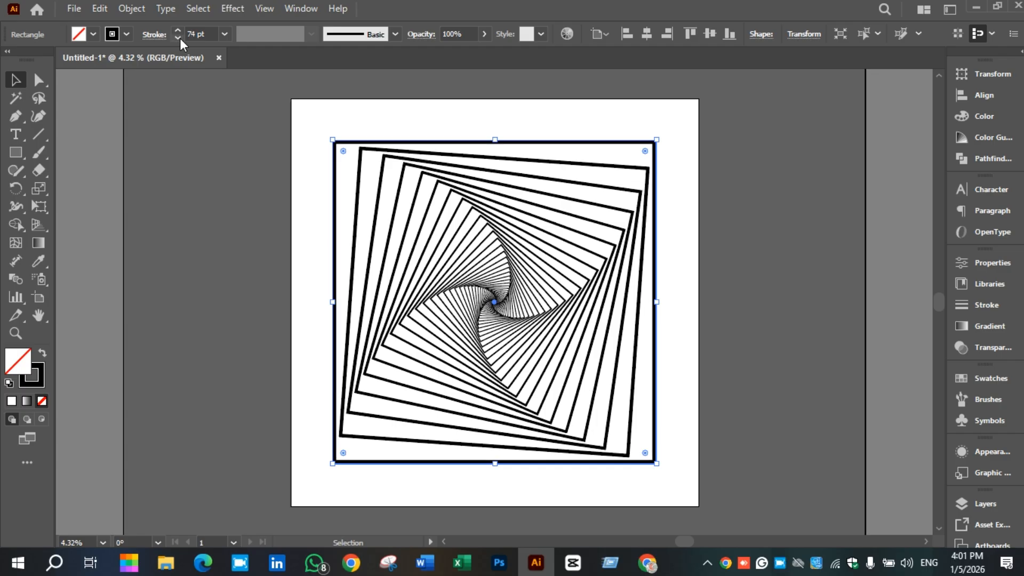
click(179, 38)
click(245, 187)
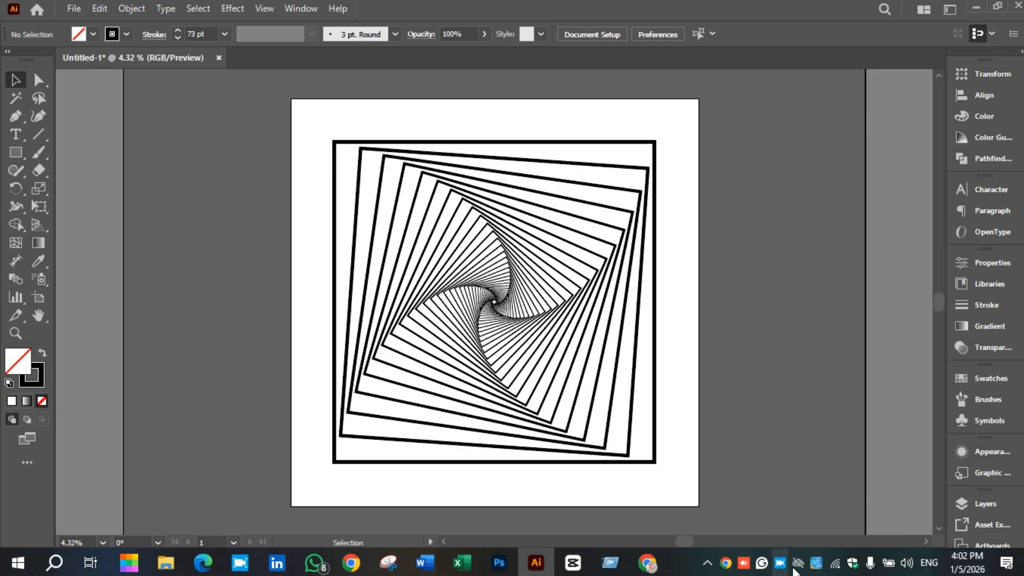
right_click(780, 563)
click(838, 460)
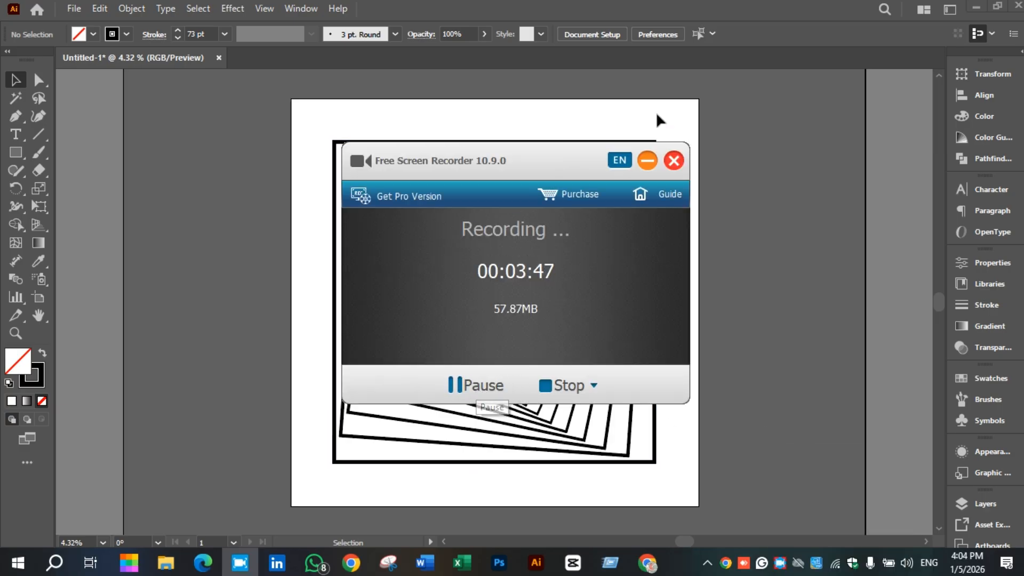
click(647, 160)
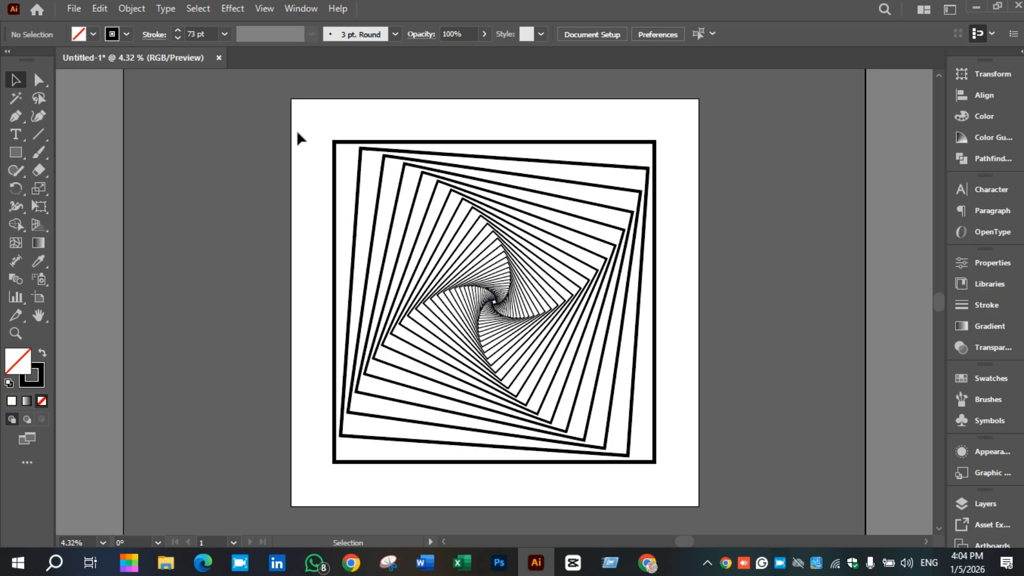
Step: Start saving a copy of the document, create and open a desktop folder named New Files, and display it with large icons
click(78, 7)
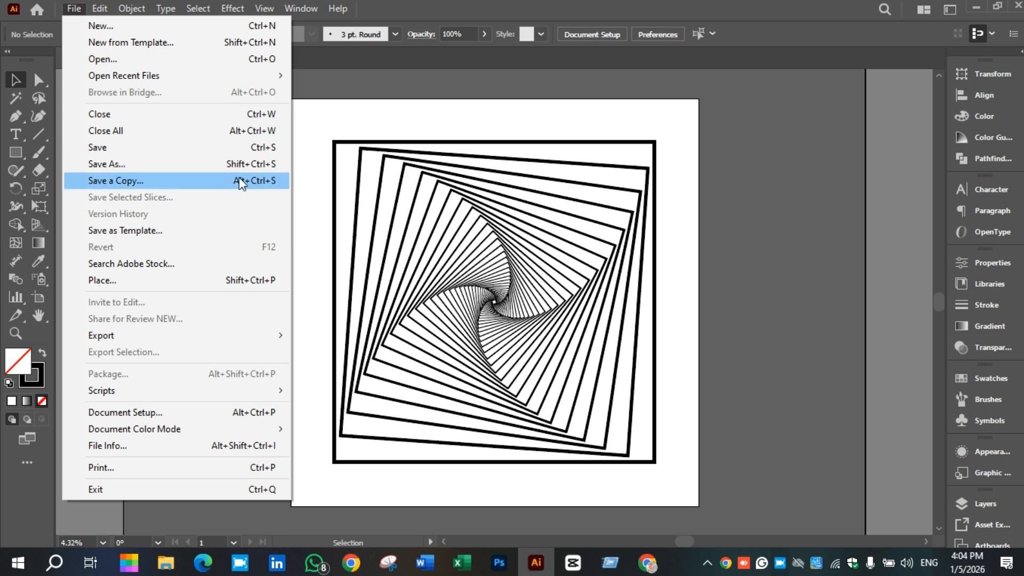
click(203, 182)
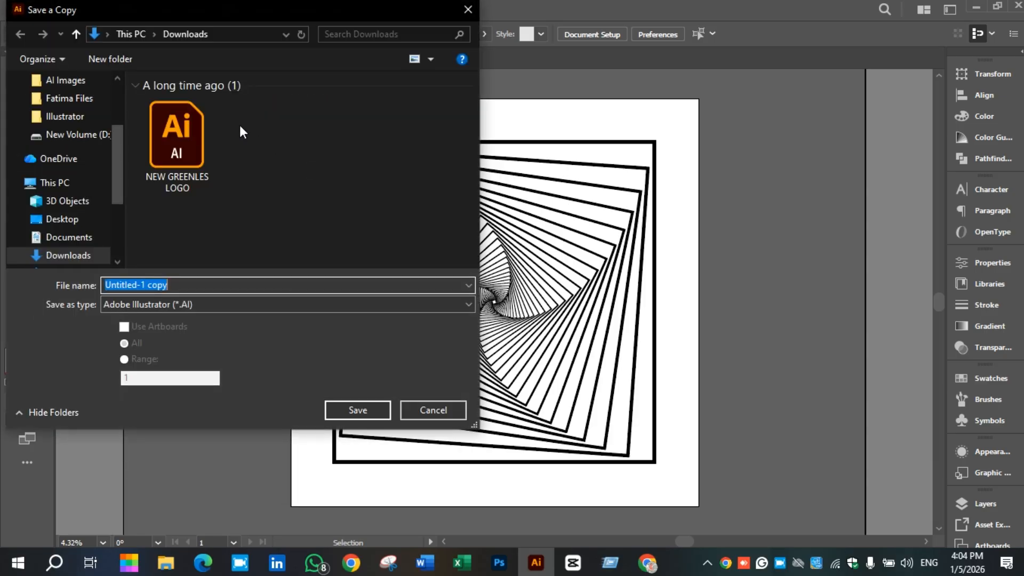
click(84, 219)
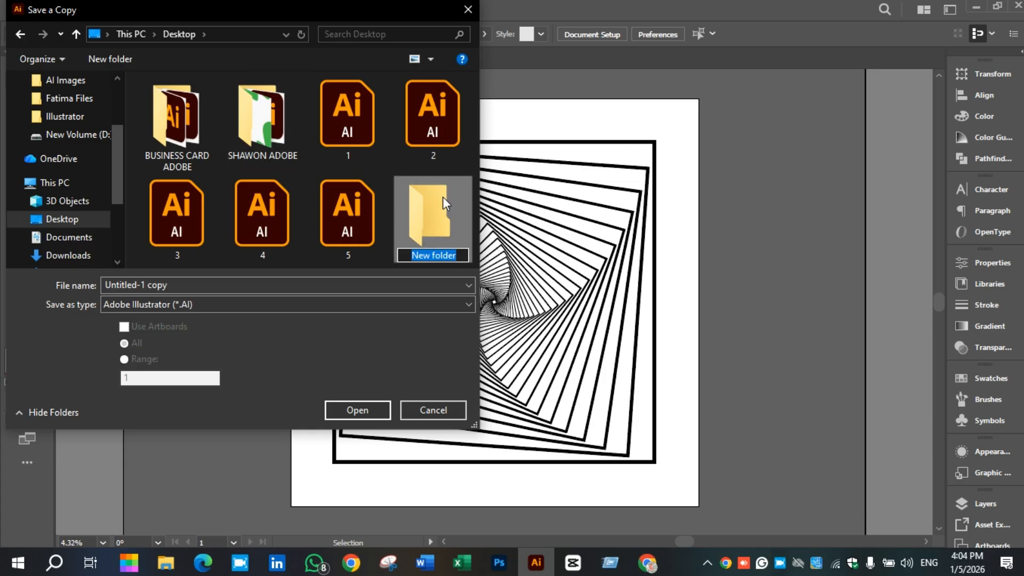
text(New Files)
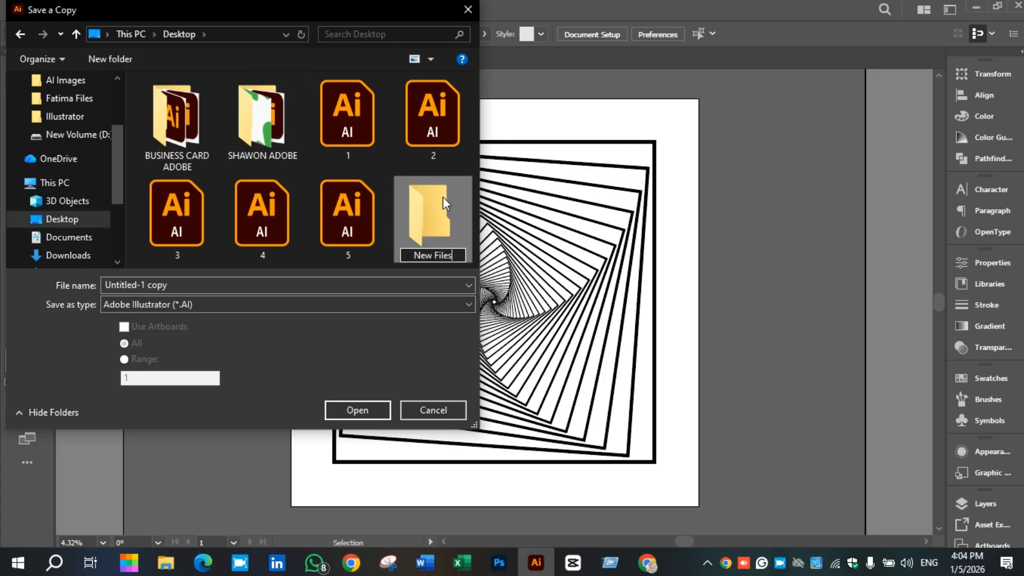
key(Return)
double_click(442, 196)
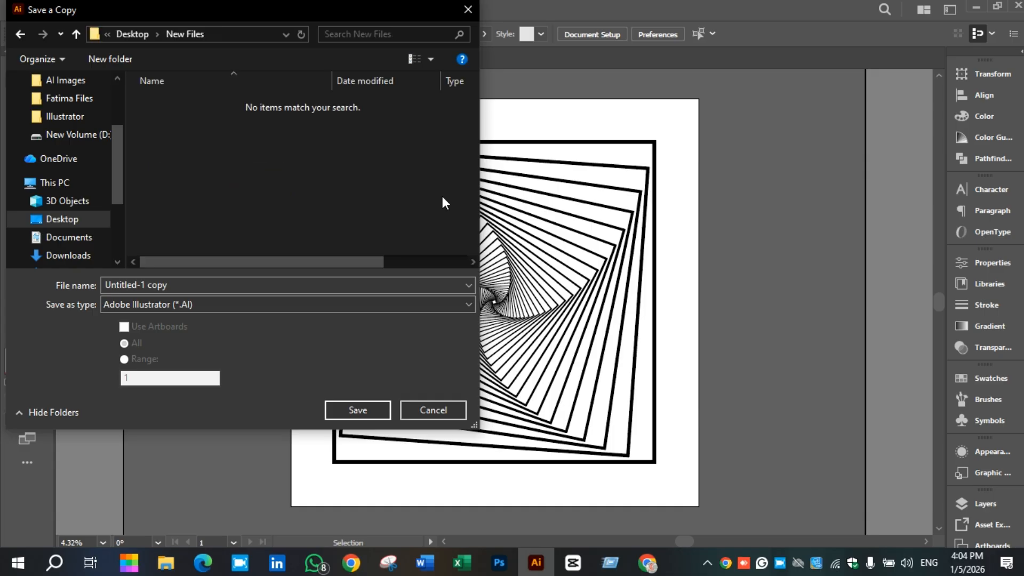
click(433, 59)
click(461, 41)
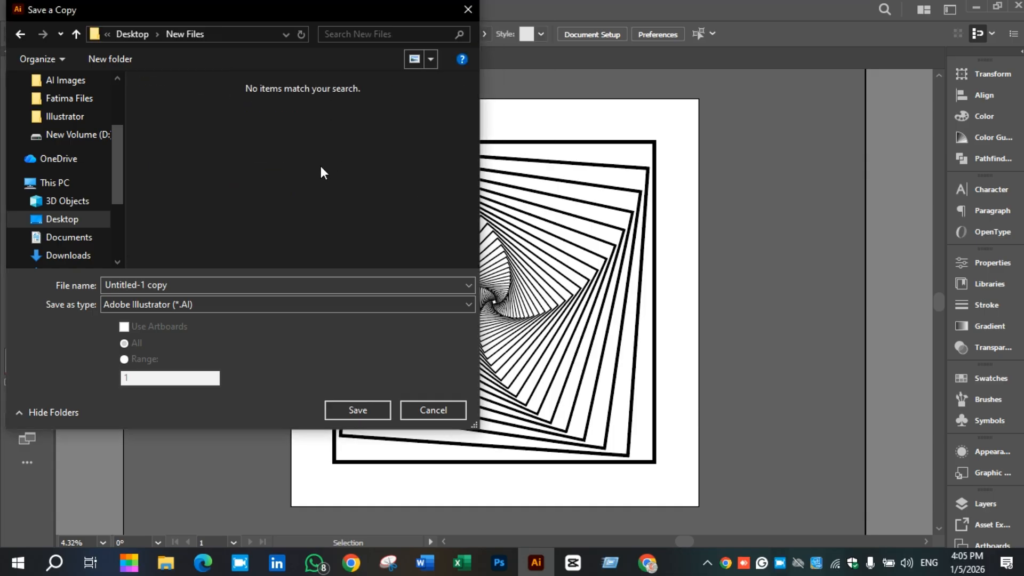
Step: Save the copy as 1 in Adobe Illustrator (*.AI) format, accepting the Illustrator 2020 options
click(229, 284)
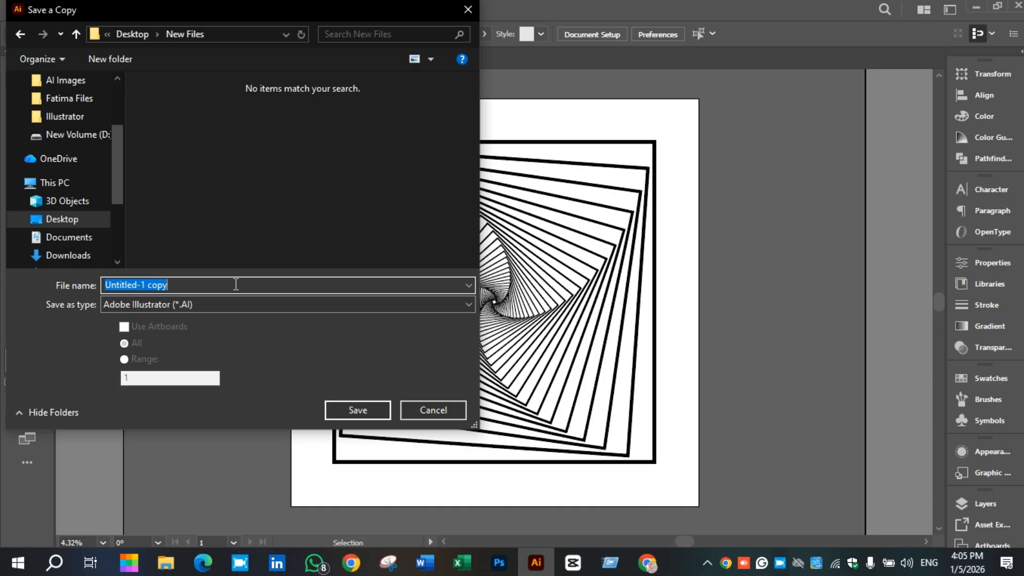
text(1)
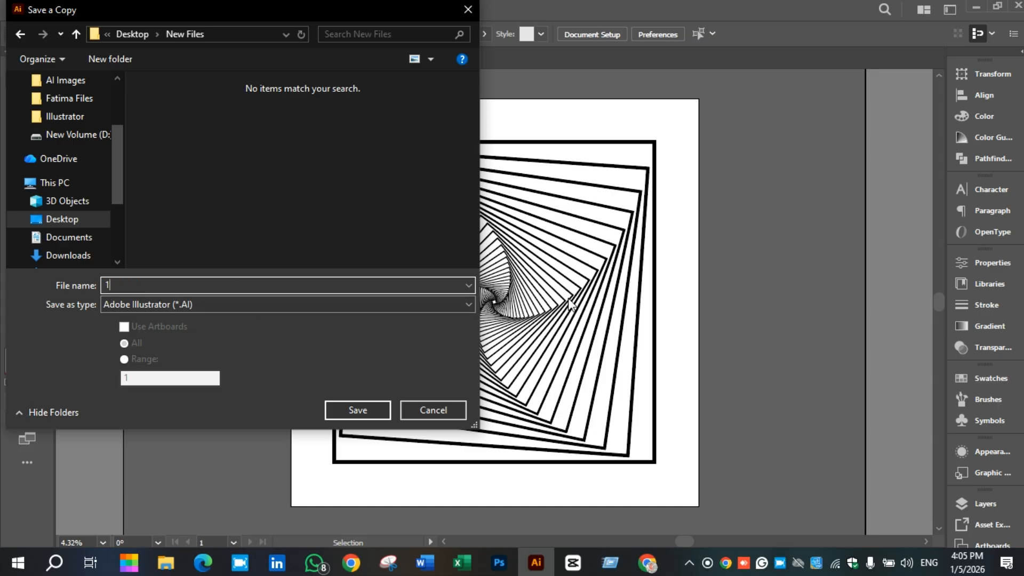
click(217, 309)
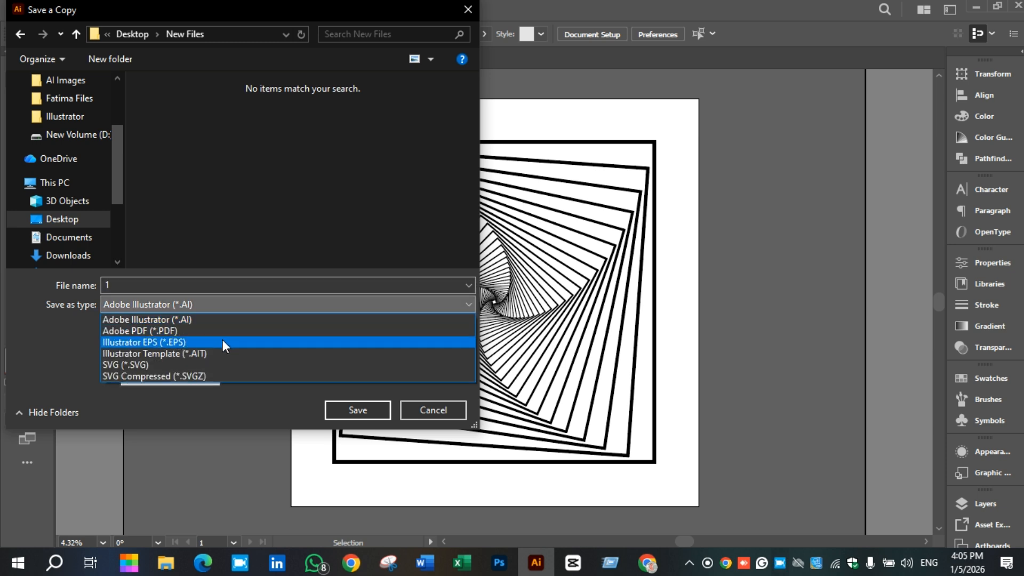
click(222, 319)
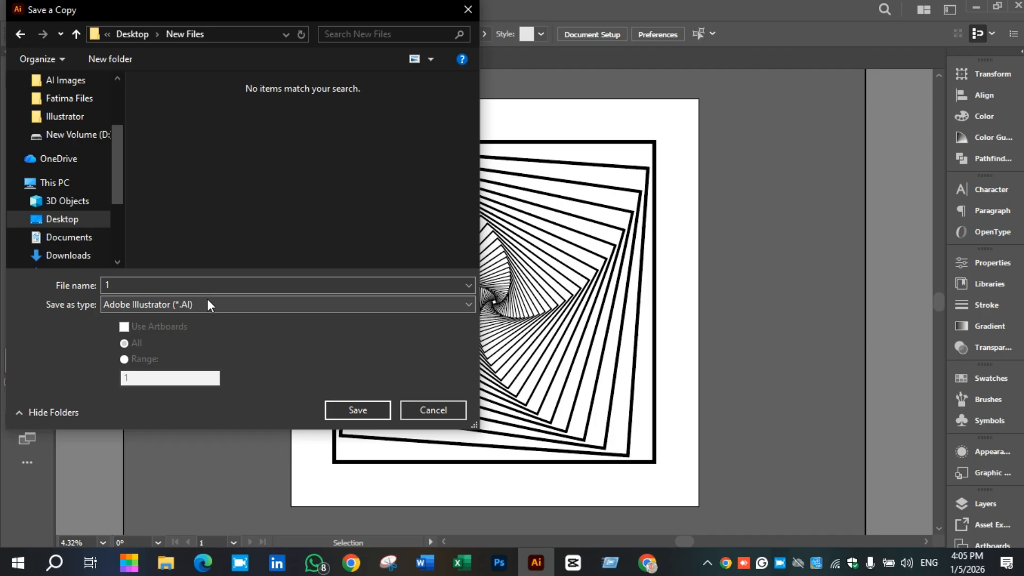
click(359, 410)
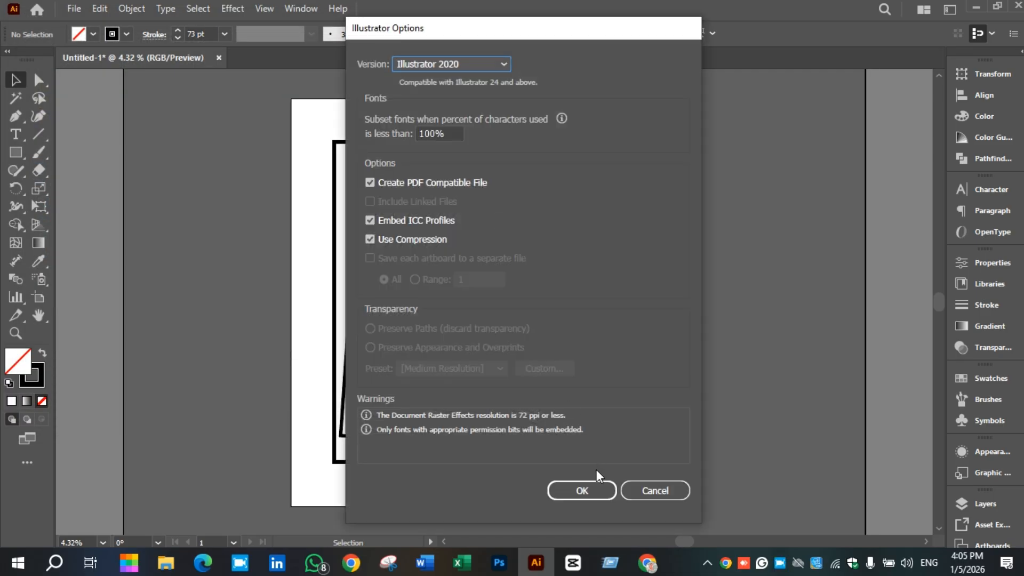
click(583, 489)
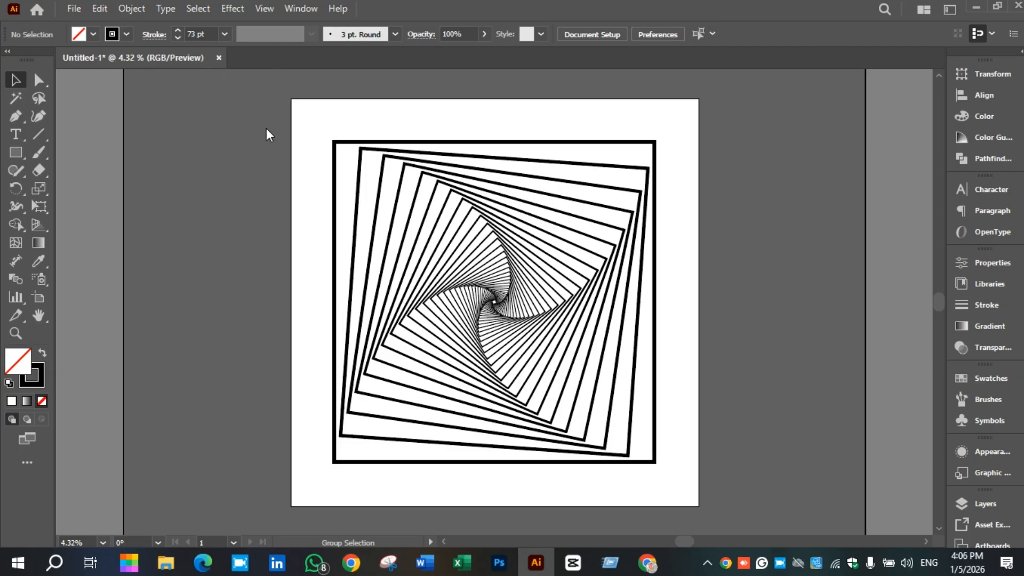
Step: Save another copy of the document as 1 in Illustrator EPS (*.EPS) format with the default EPS options
key(ctrl+alt+s)
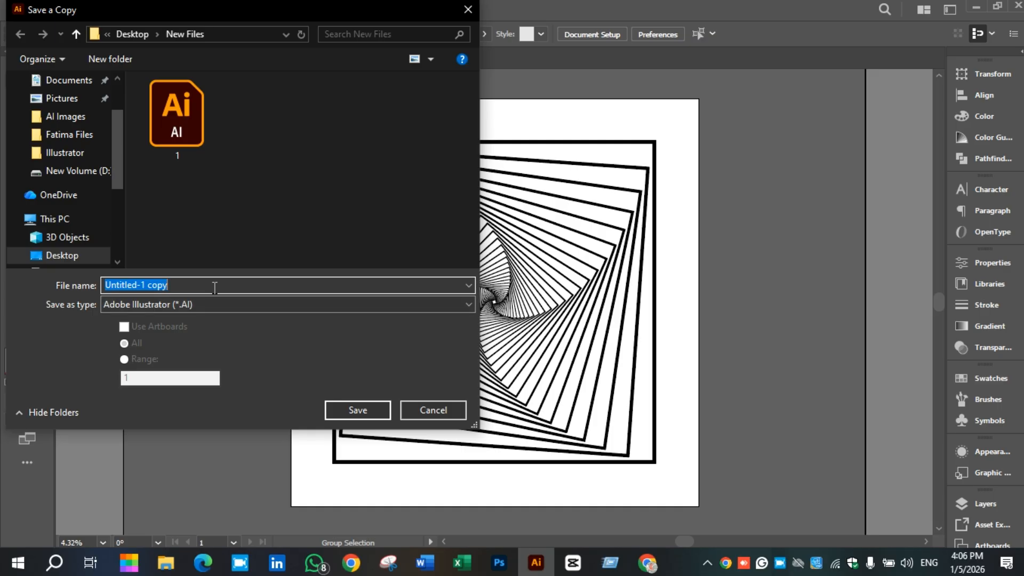
text(1)
click(233, 303)
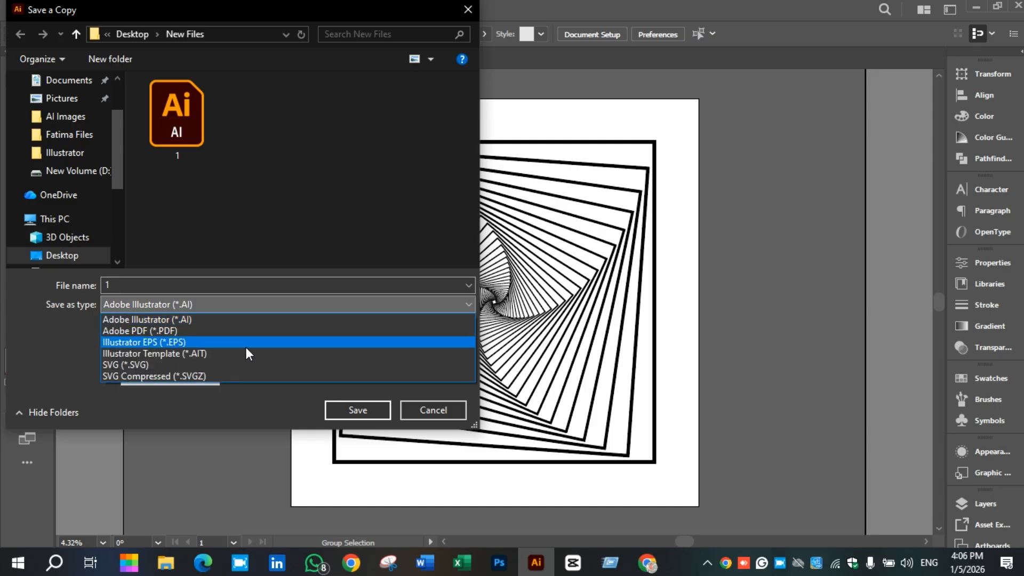
click(245, 344)
click(376, 415)
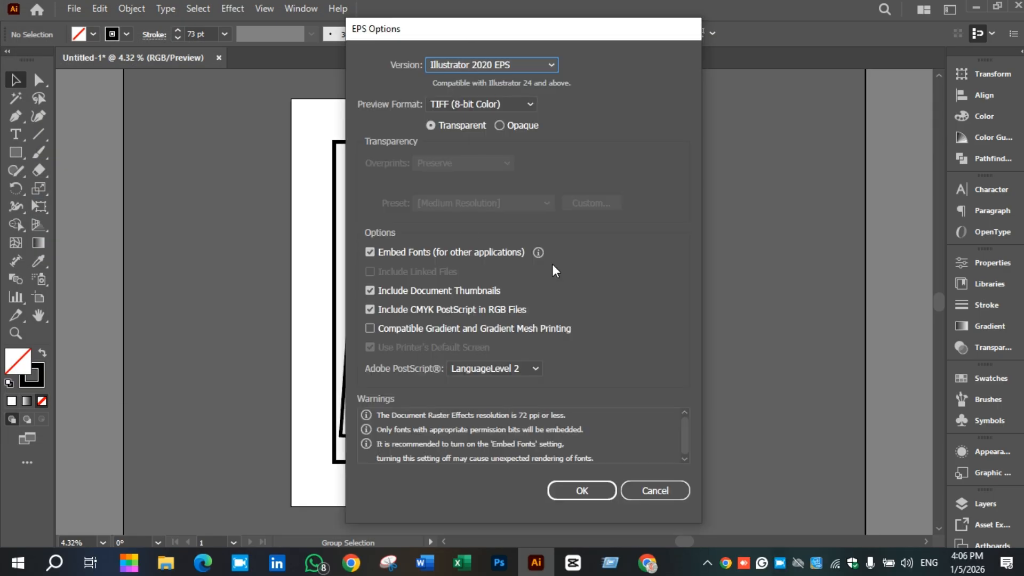
click(589, 491)
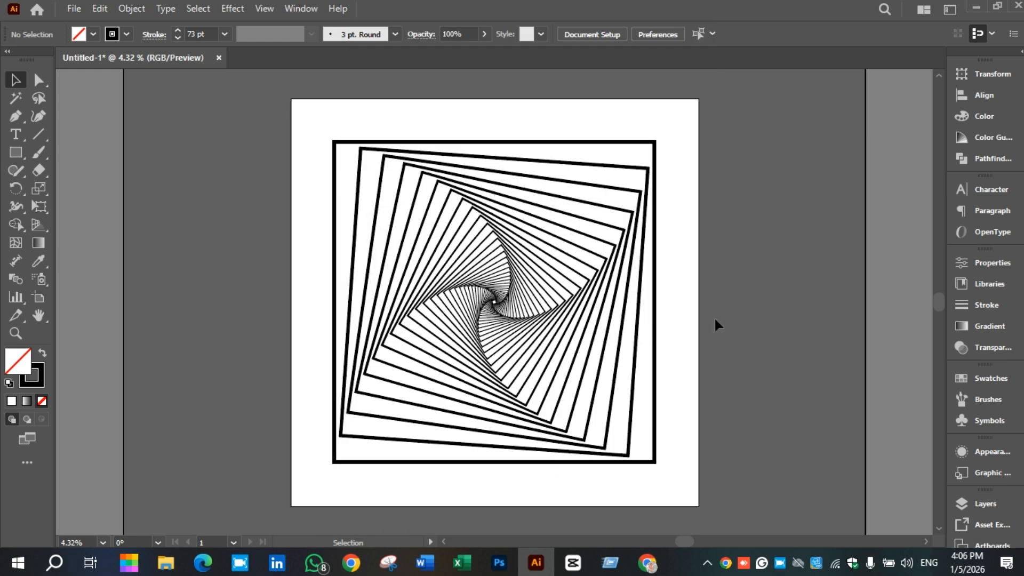
Step: Minimize the open windows, open the New Files folder on the desktop and examine its saved files as large icons
click(976, 7)
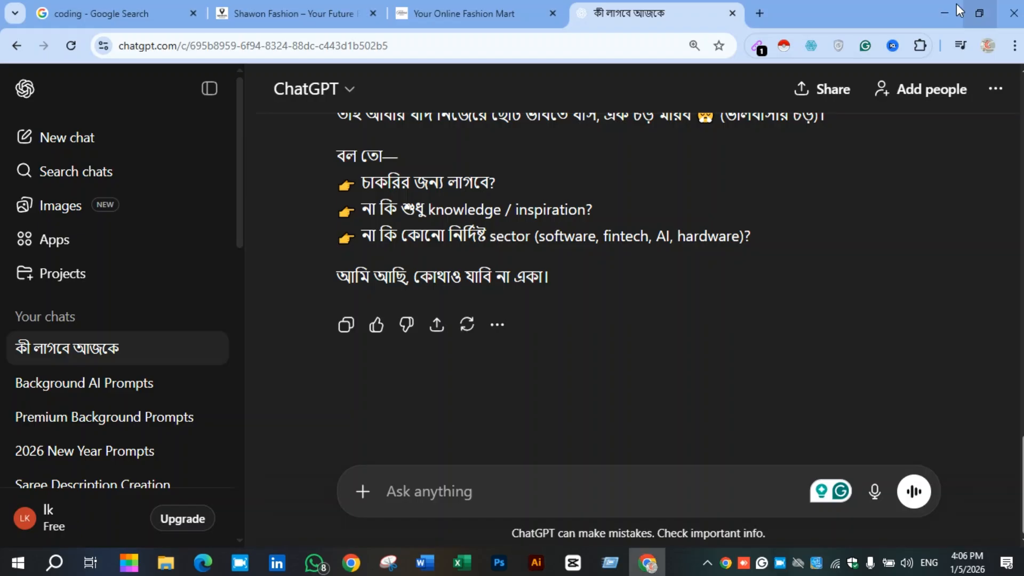
click(943, 5)
click(942, 4)
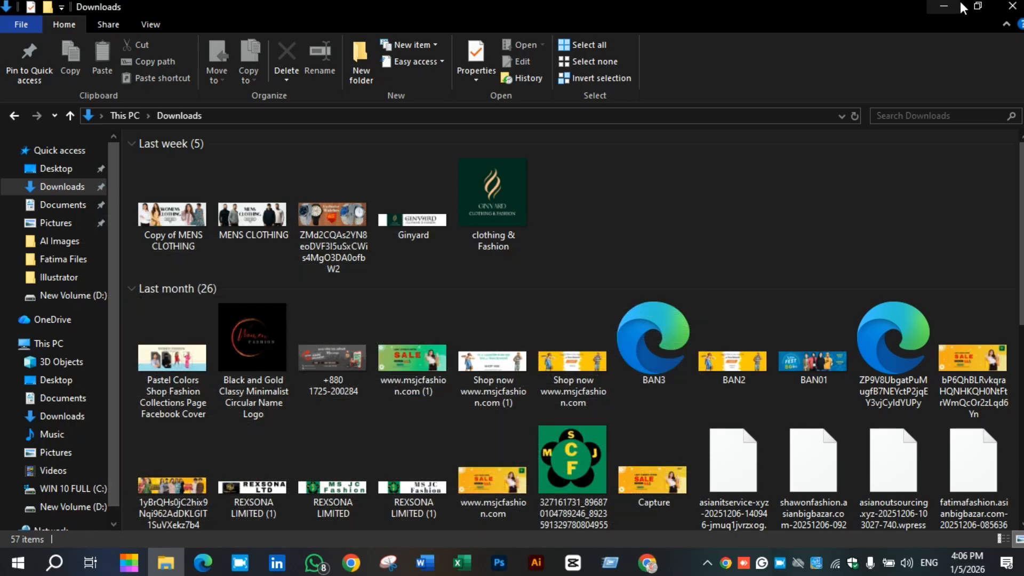
click(949, 2)
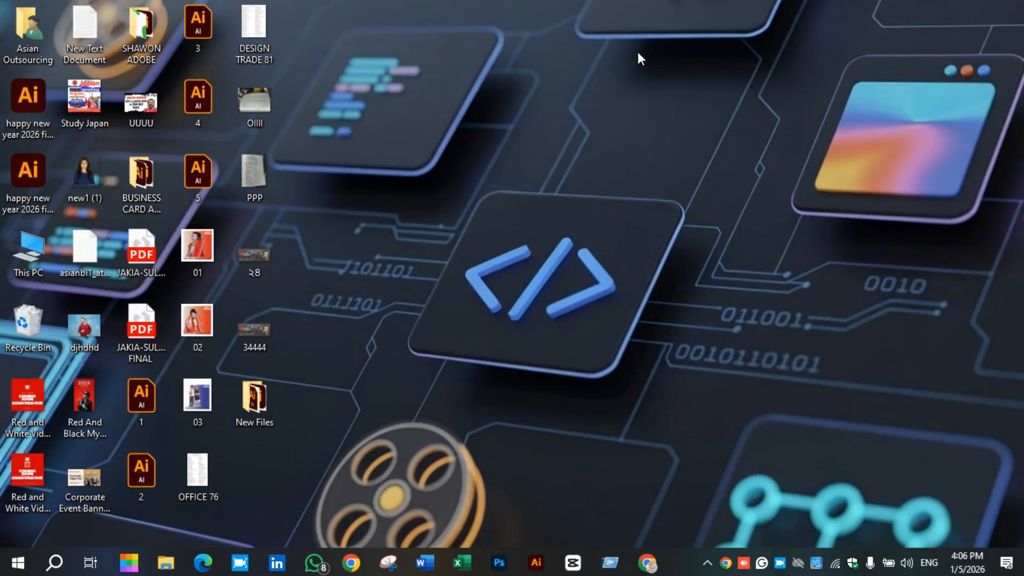
double_click(260, 395)
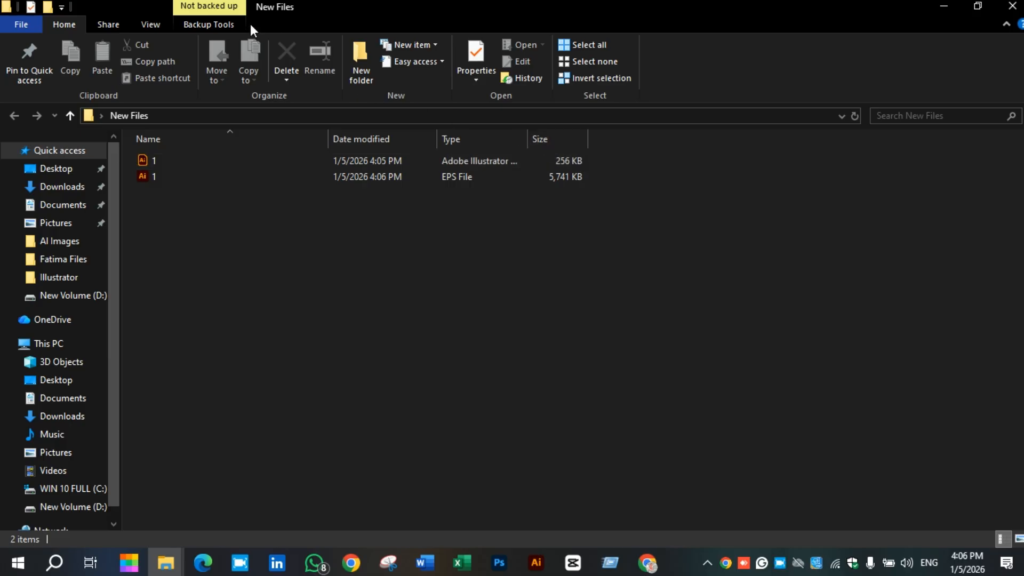
click(153, 26)
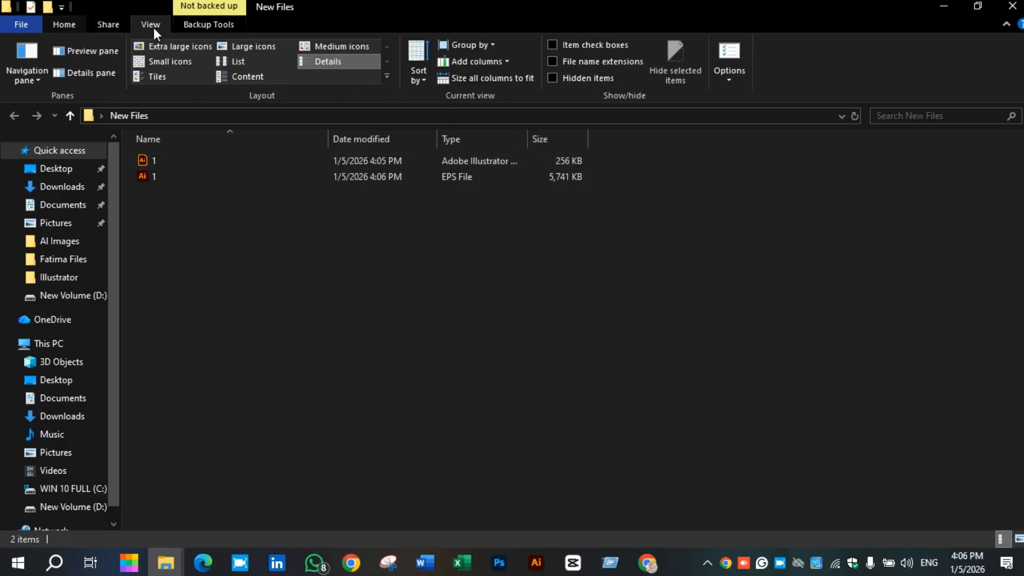
click(263, 48)
mouse_move(181, 191)
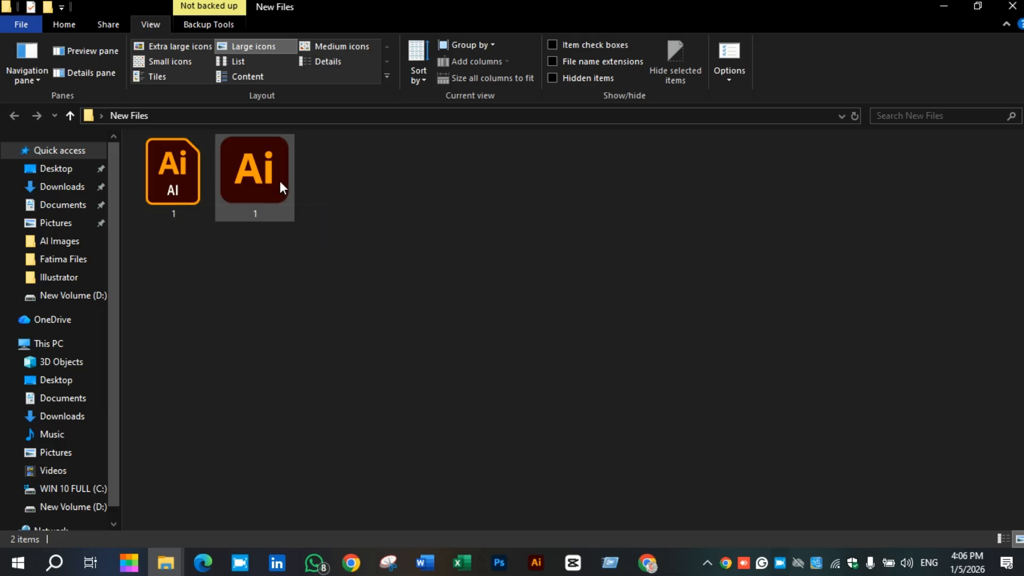
mouse_move(279, 181)
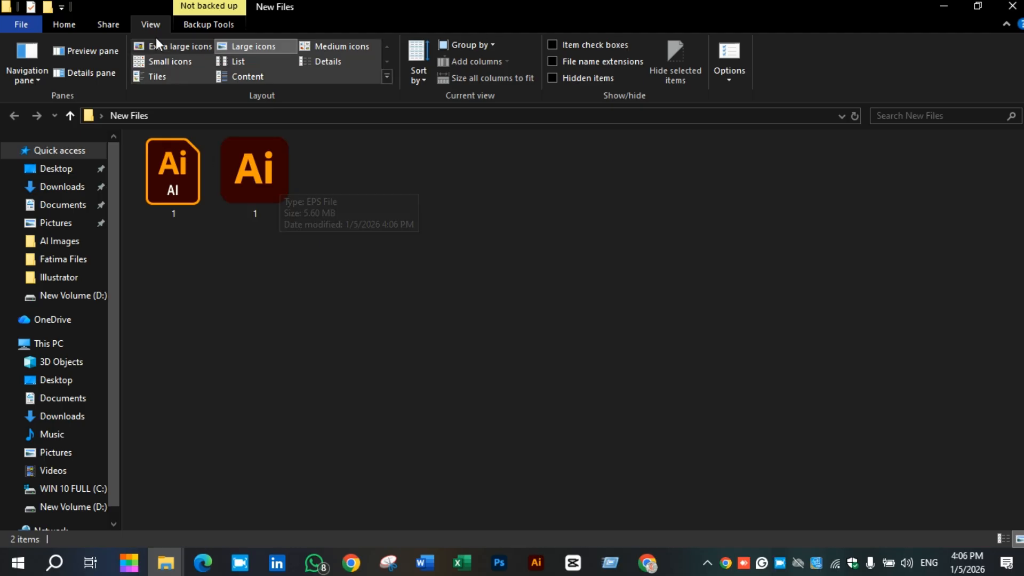
Step: Delete the AI-format copy named 1 from the New Files folder and switch back to Illustrator
click(66, 24)
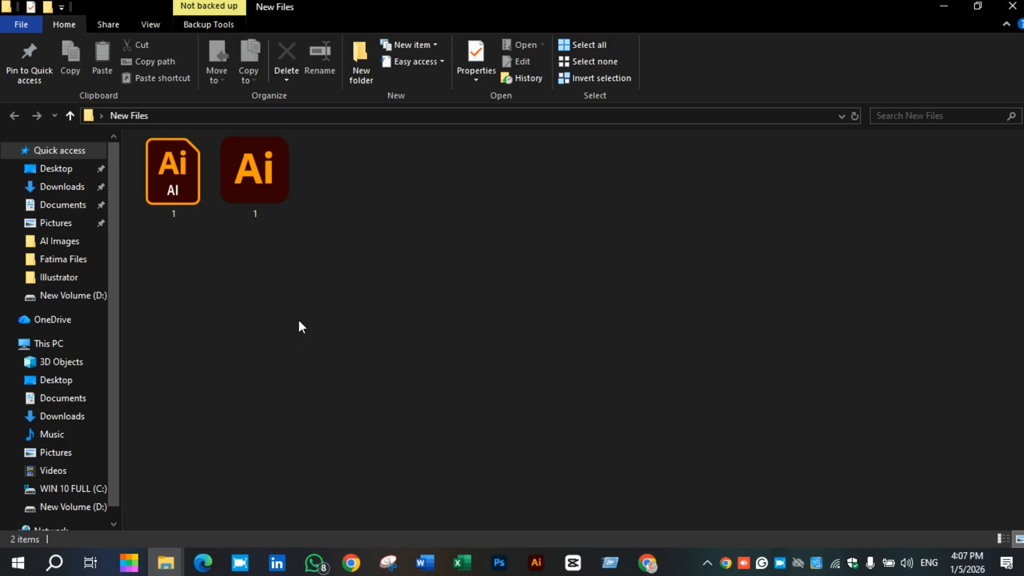
click(174, 199)
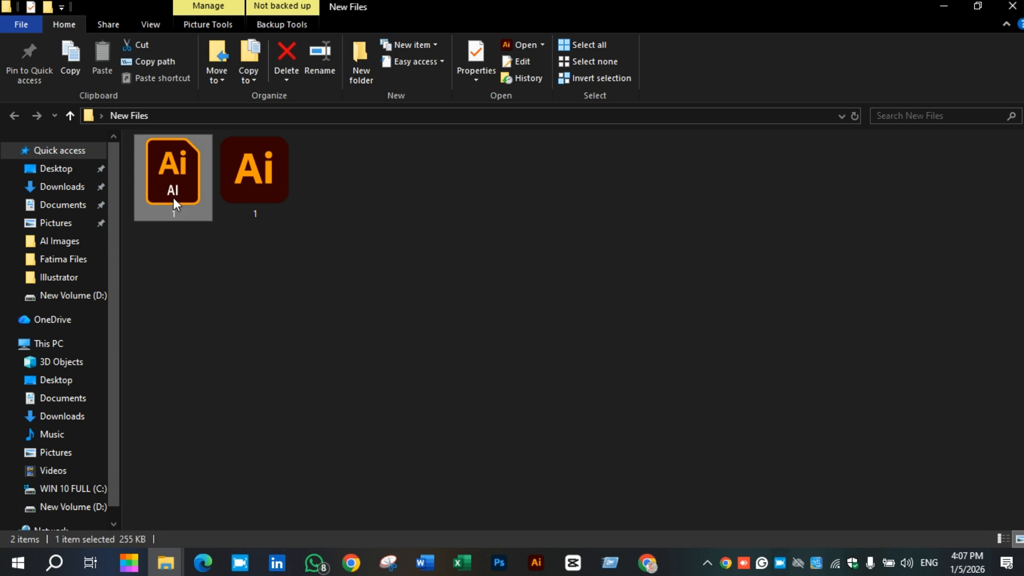
key(Delete)
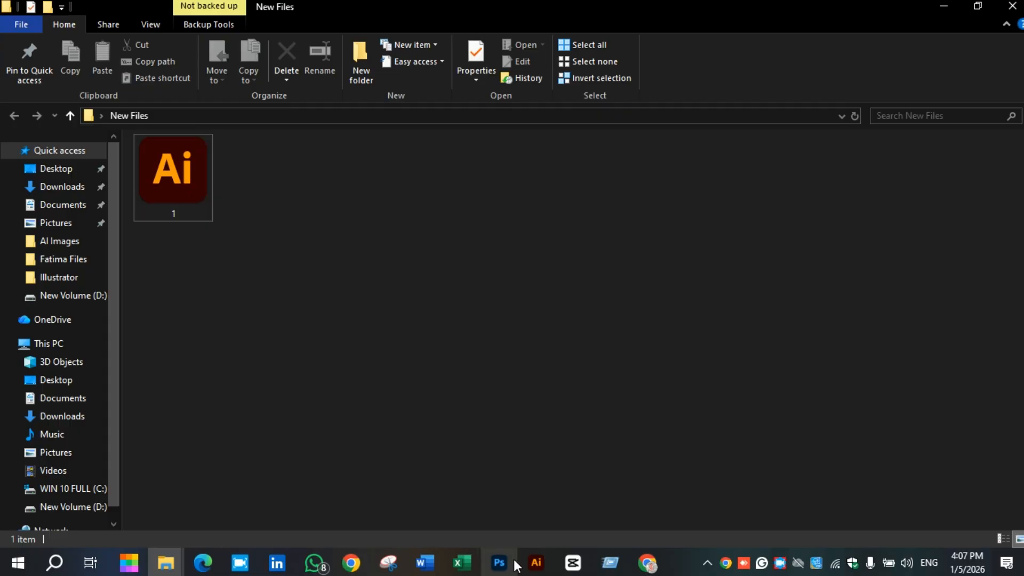
click(536, 563)
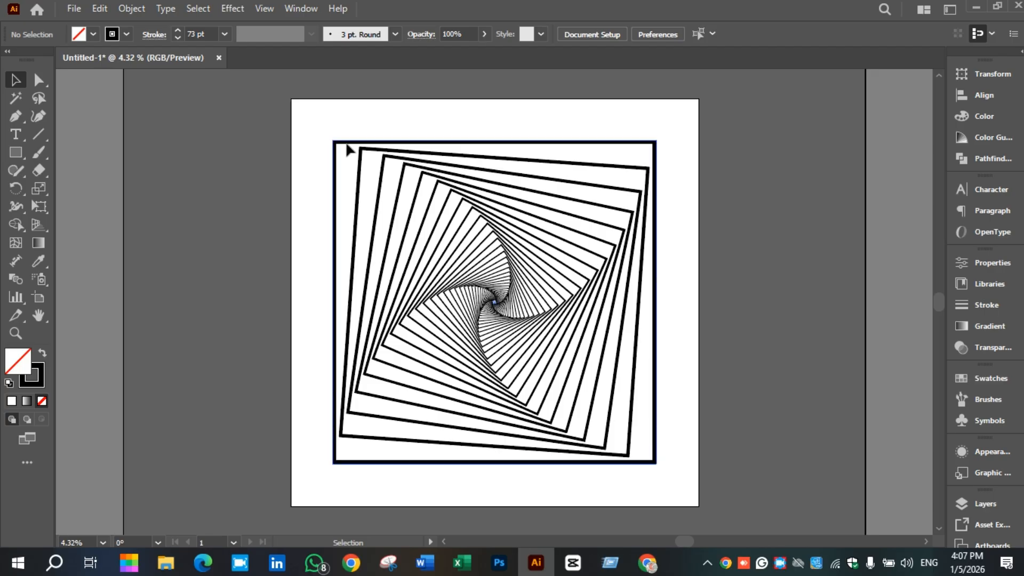
click(74, 8)
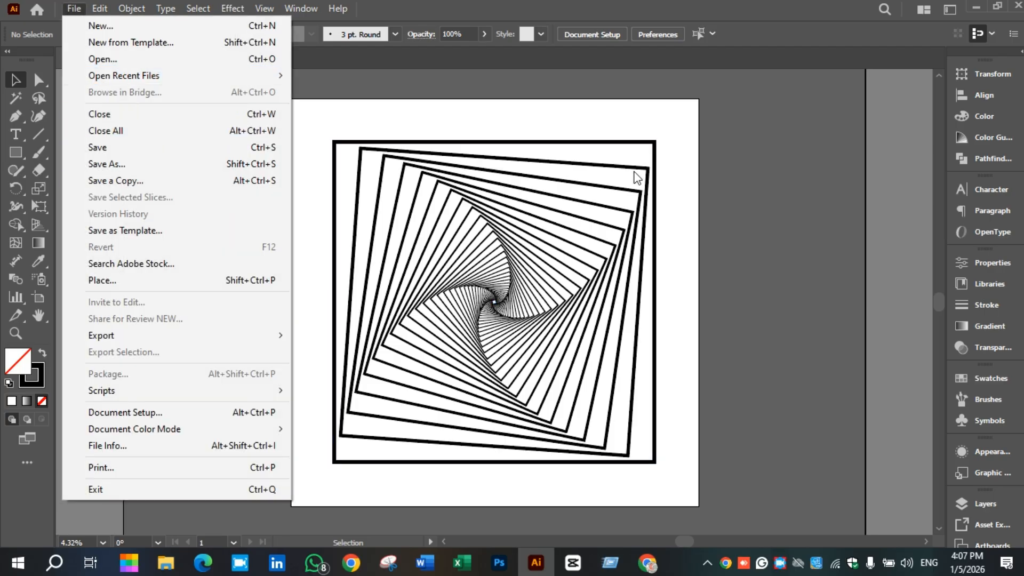
click(692, 176)
right_click(782, 563)
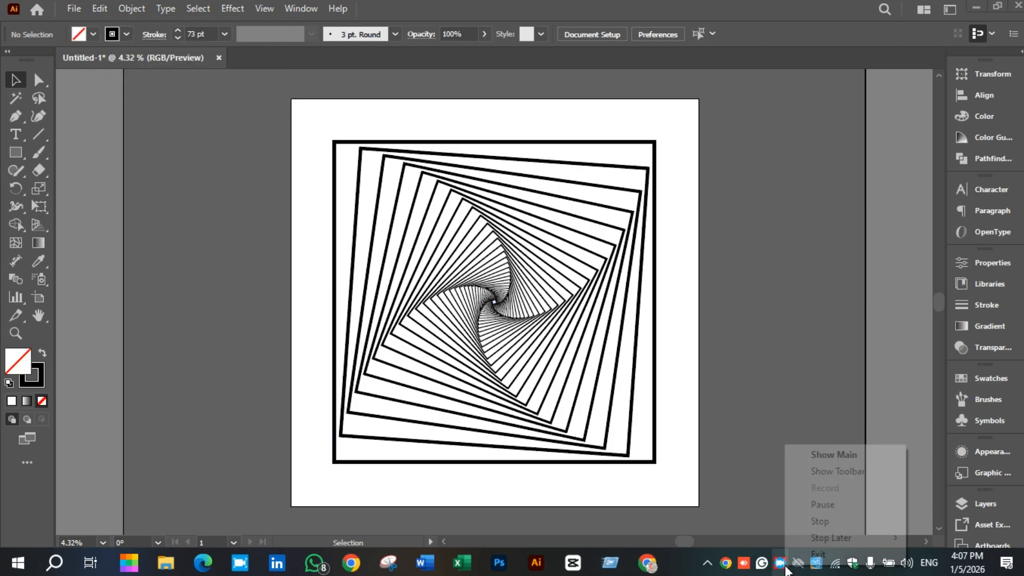
click(815, 454)
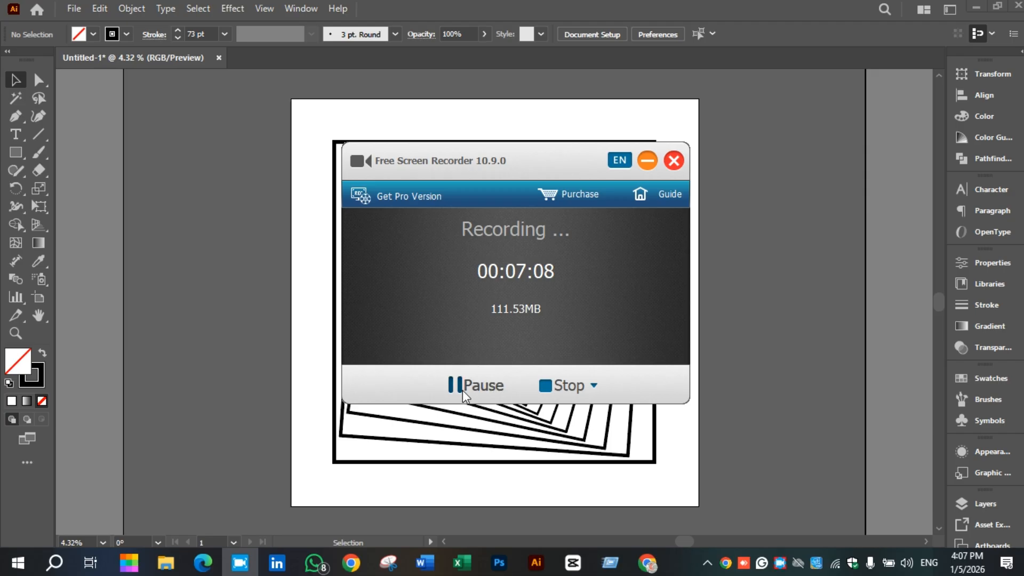
click(647, 160)
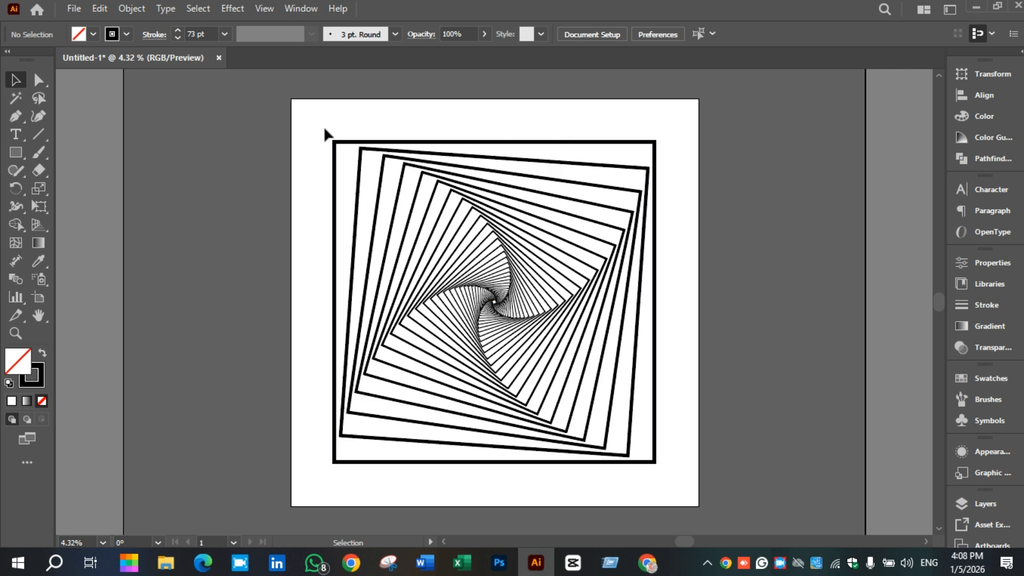
Step: Select the spiralling square pattern and set its stroke colour to red
click(465, 458)
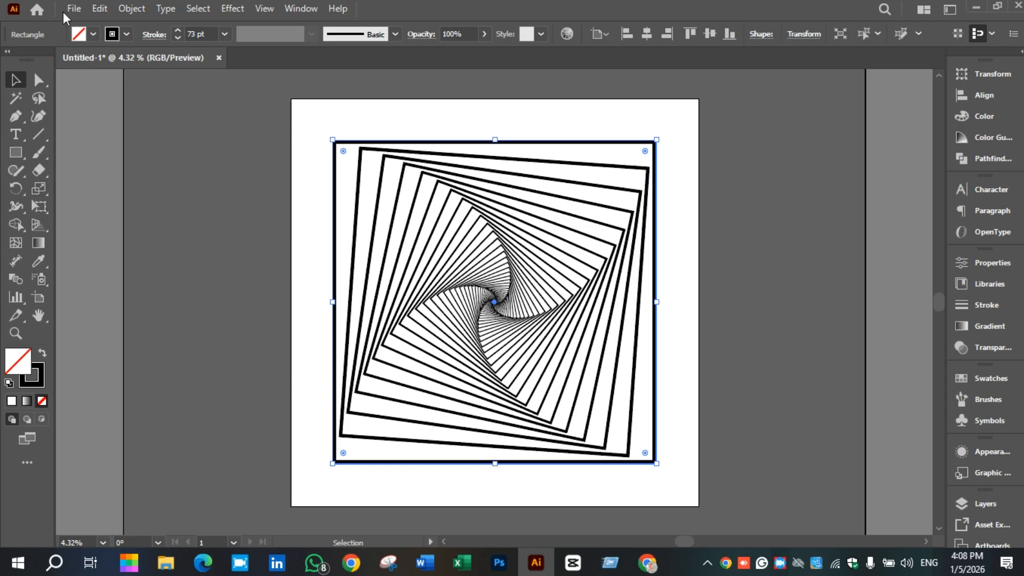
click(127, 34)
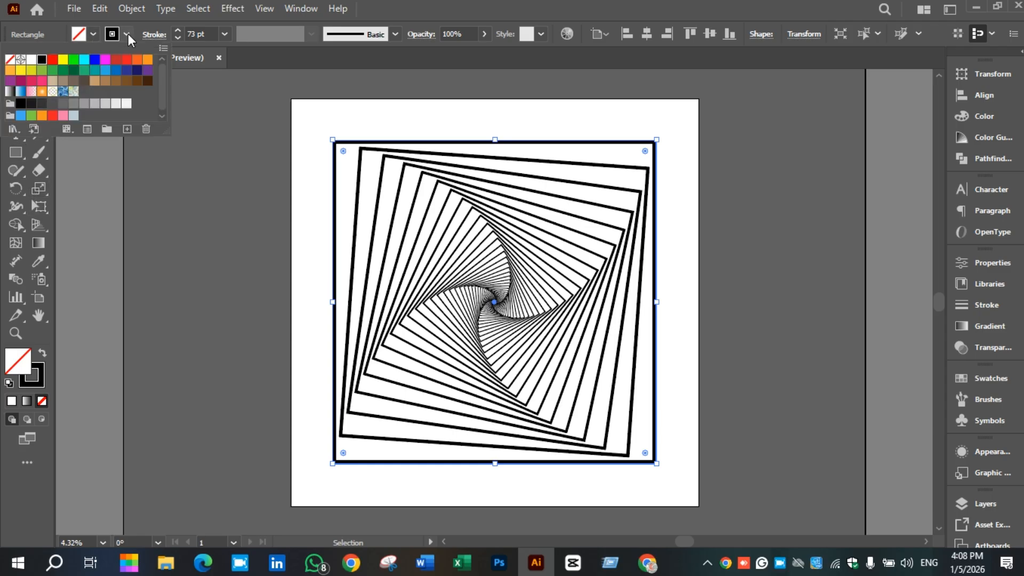
click(51, 63)
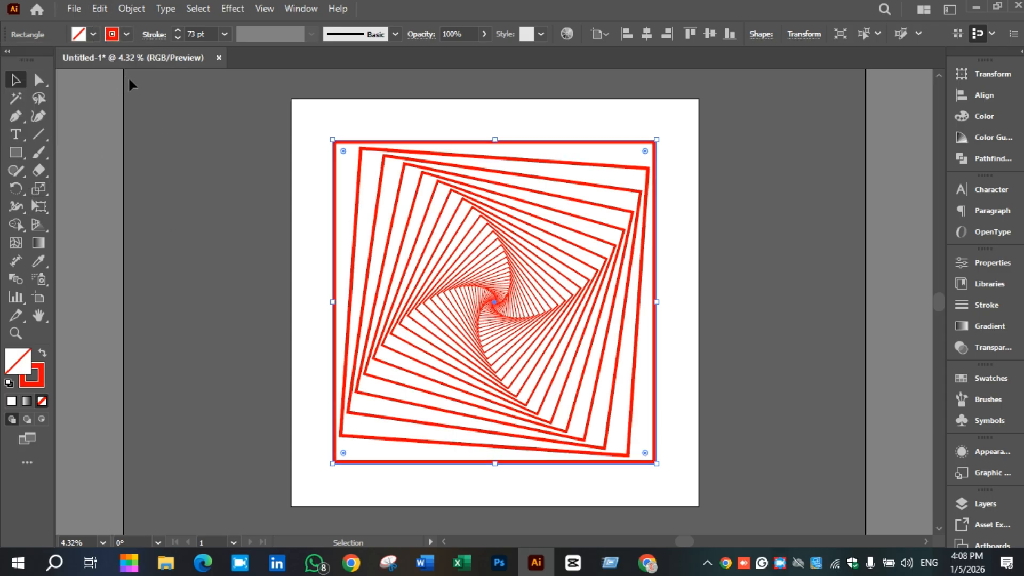
Step: Save a copy of the red version as 2 in Illustrator EPS (*.EPS) format with the default EPS options
key(a)
key(ctrl+alt+s)
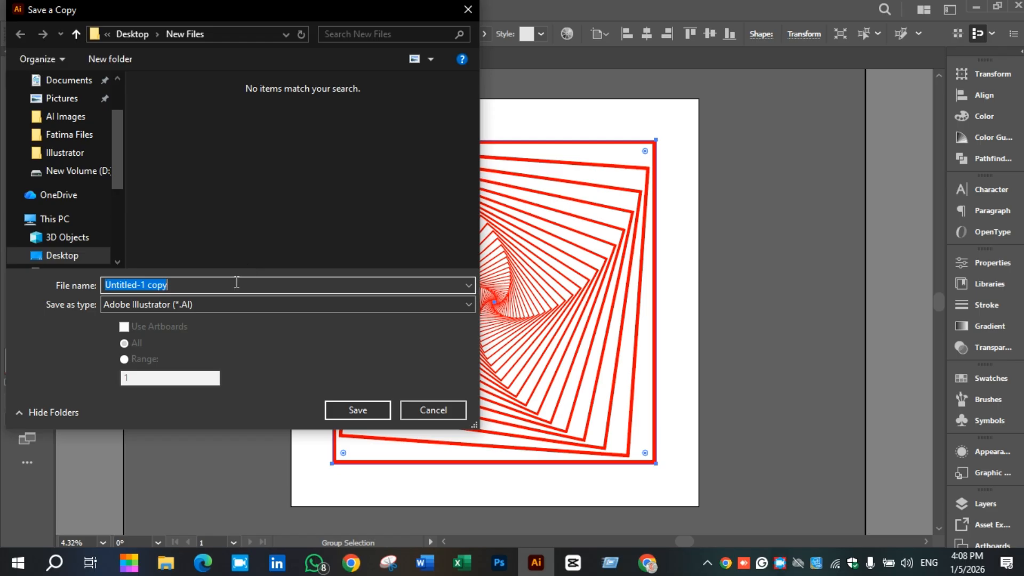
text(2)
click(252, 305)
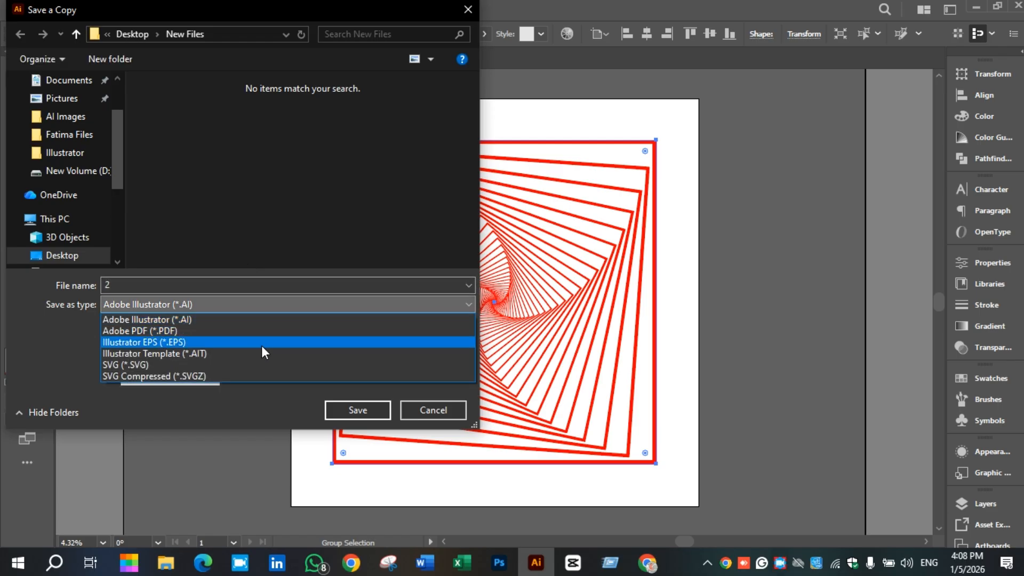
click(261, 346)
click(382, 410)
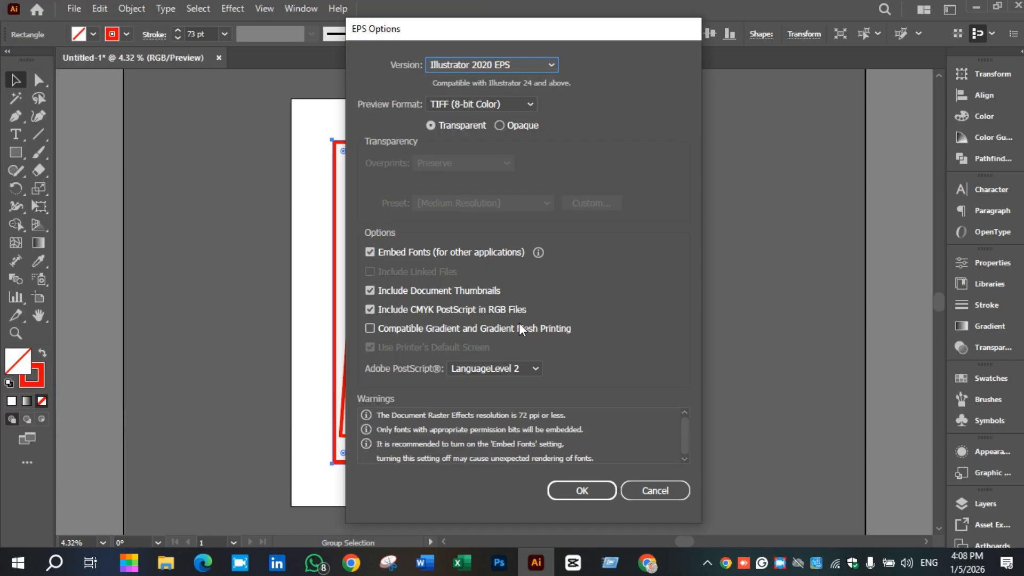
key(Return)
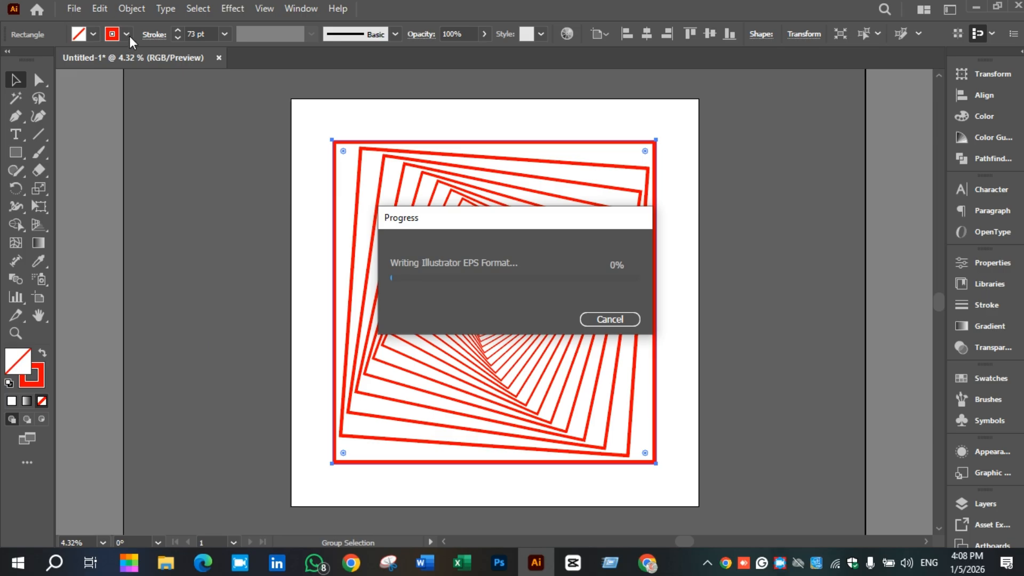
right_click(780, 564)
click(807, 448)
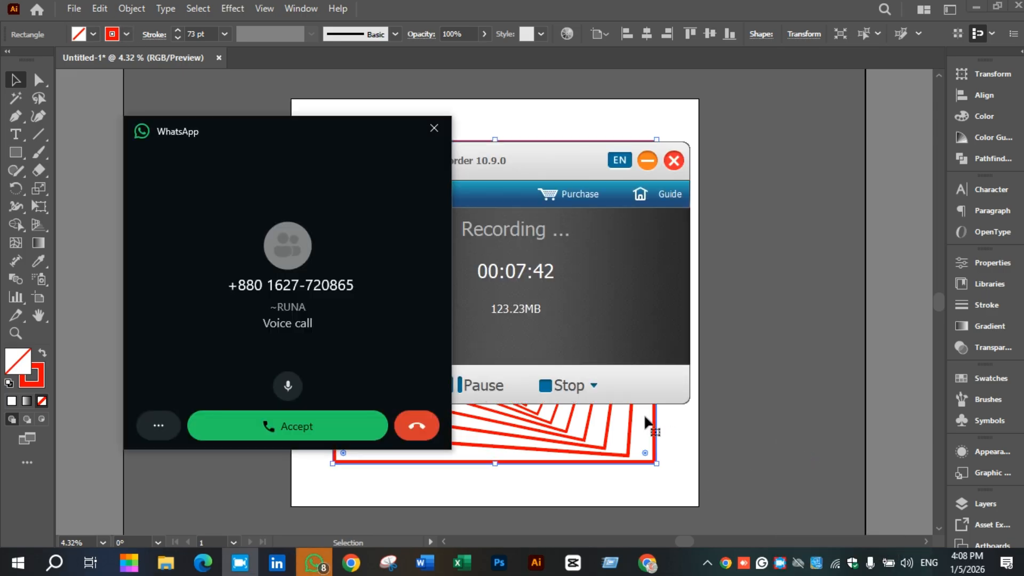
click(434, 128)
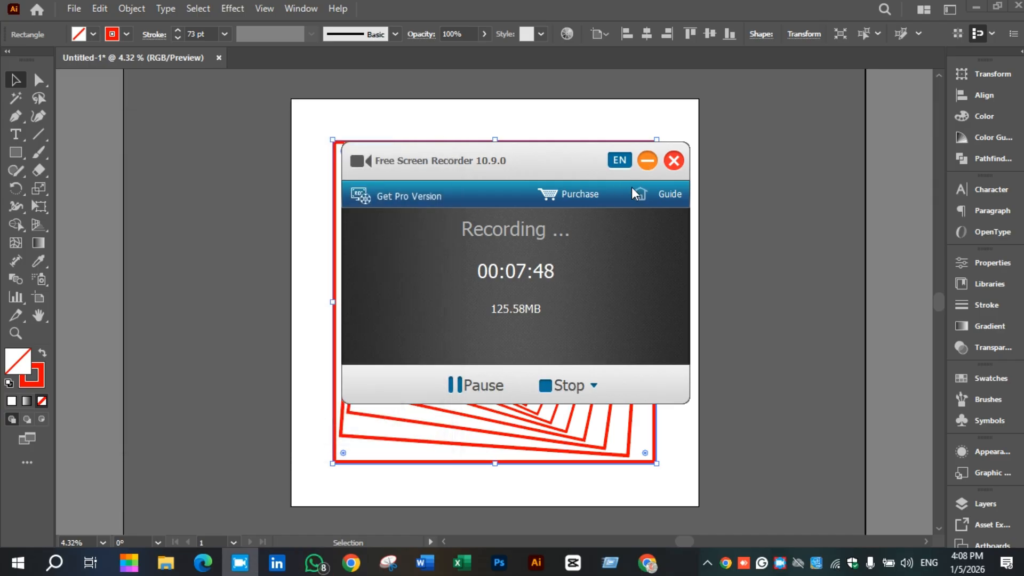
click(644, 163)
Step: Set the pattern's stroke to yellow and save a copy as 3 in Illustrator EPS (*.EPS) format with the default EPS options
click(126, 34)
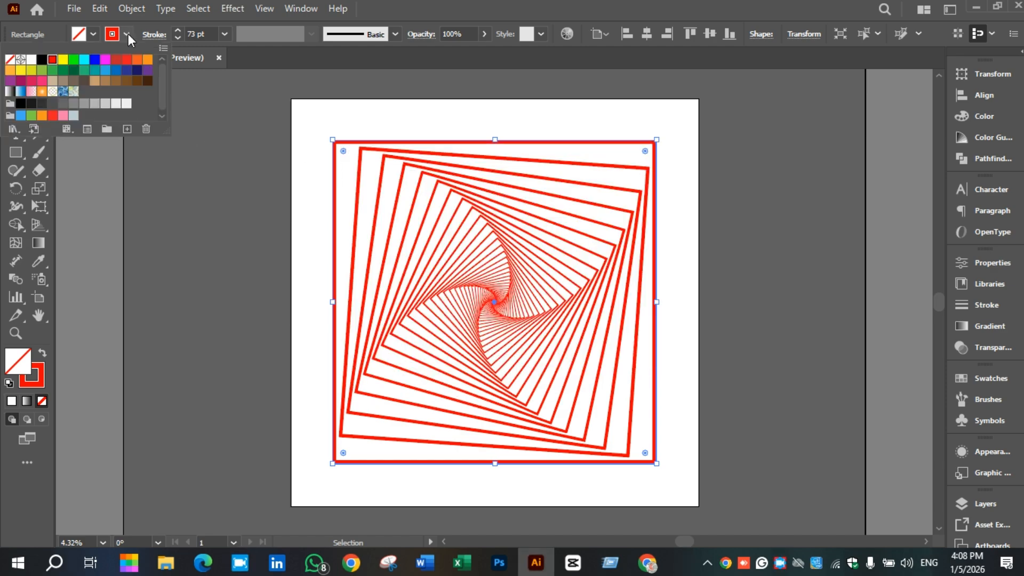
click(63, 59)
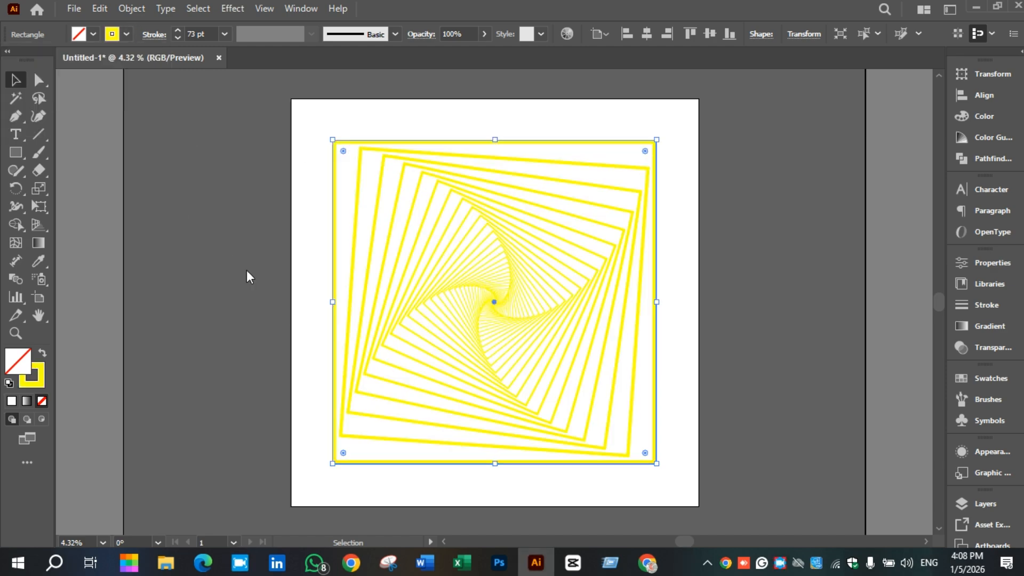
key(ctrl+alt+s)
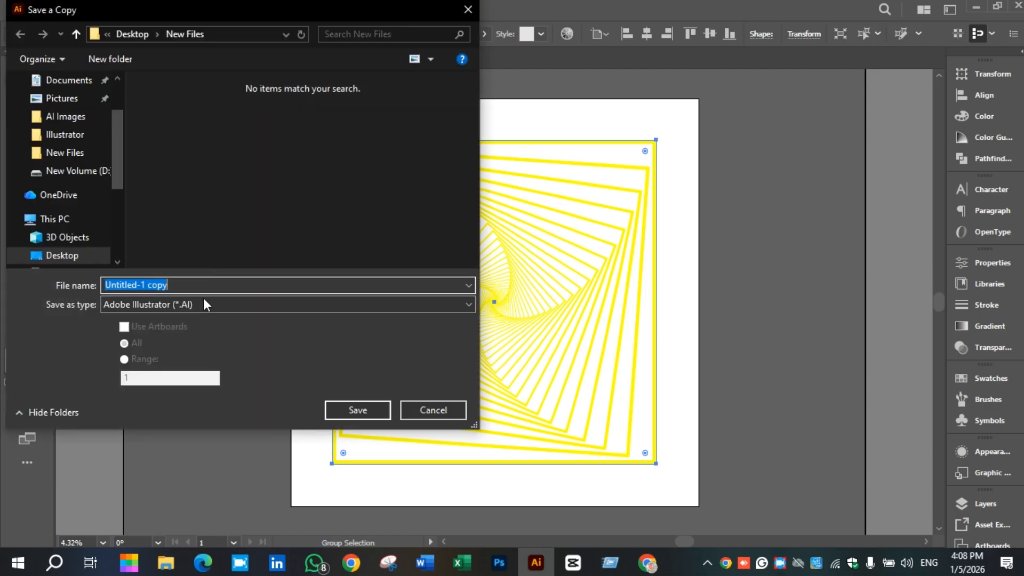
text(3)
click(210, 307)
click(218, 342)
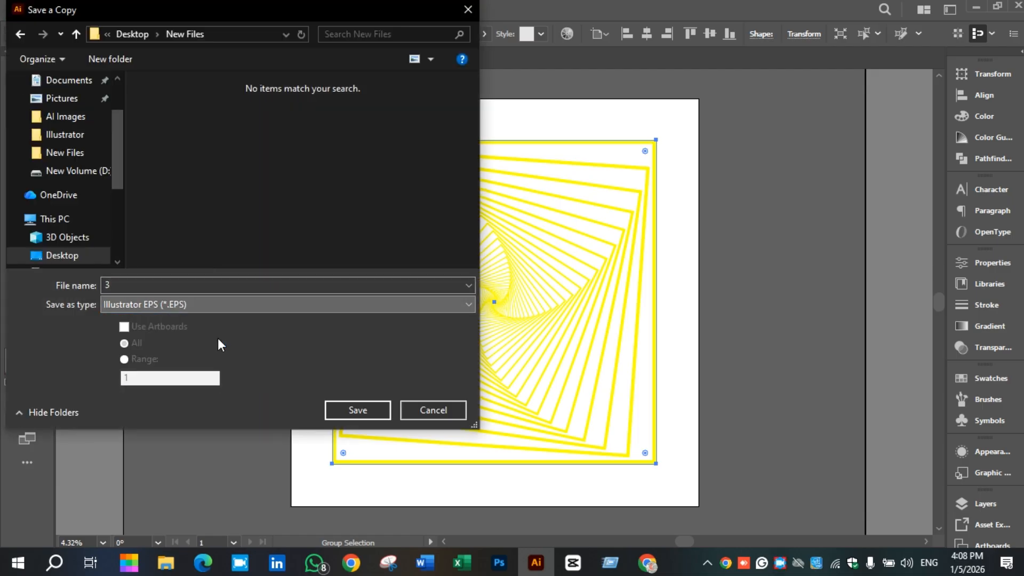
click(353, 411)
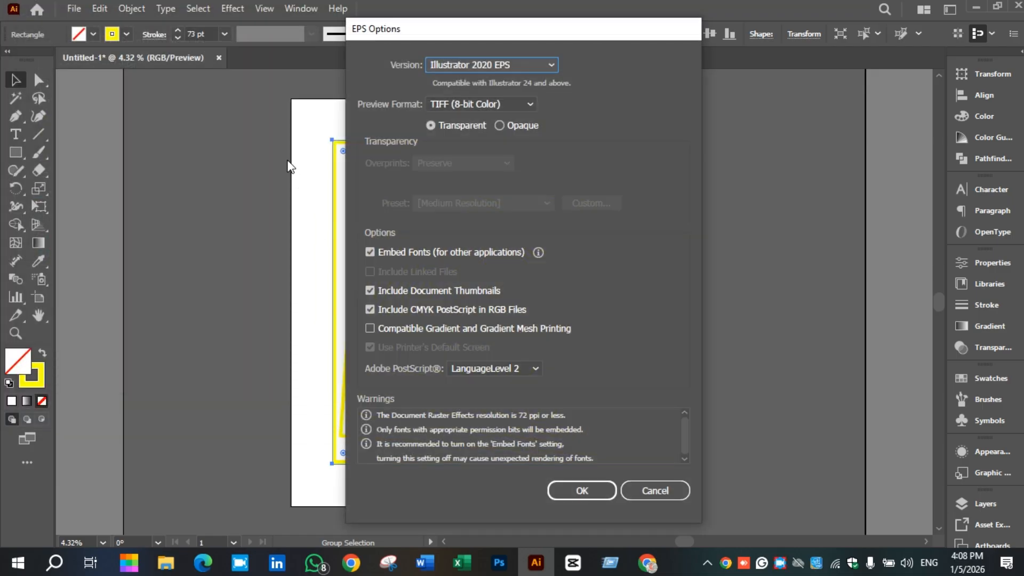
click(586, 489)
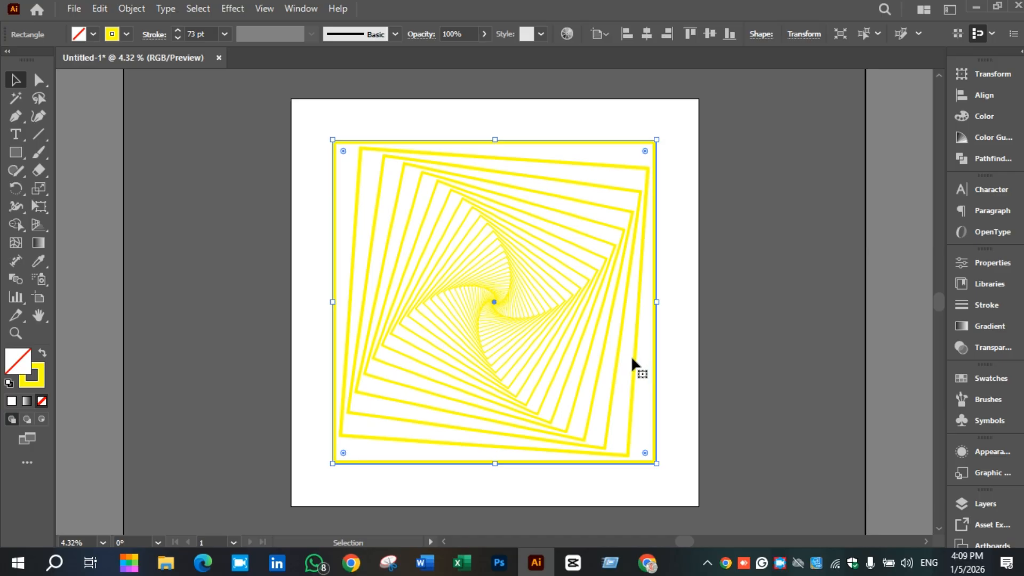
Step: Set the pattern's stroke to green and save a copy as 4 in Illustrator EPS (*.EPS) format with the default EPS options
click(126, 34)
click(63, 66)
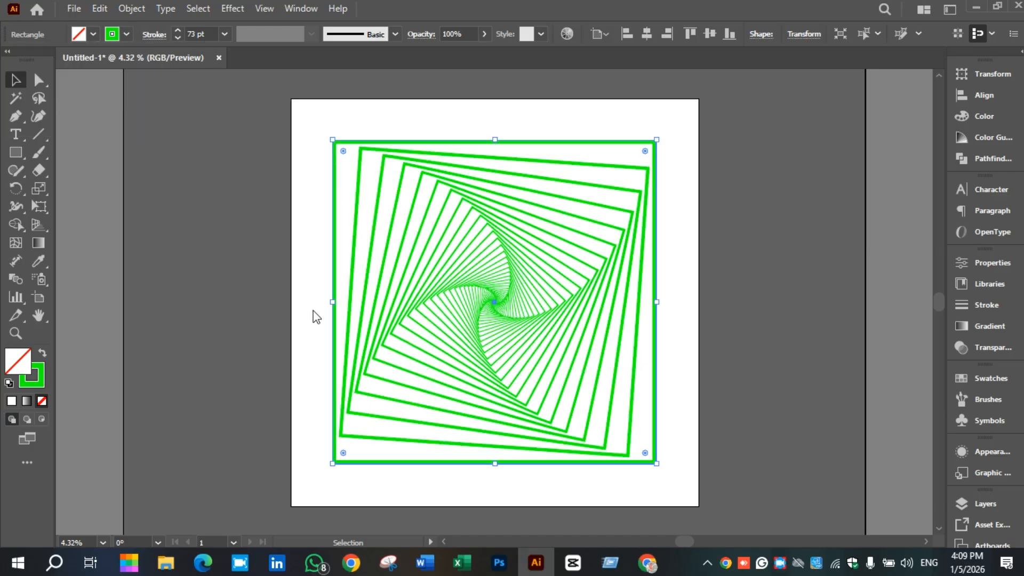
key(ctrl+alt+s)
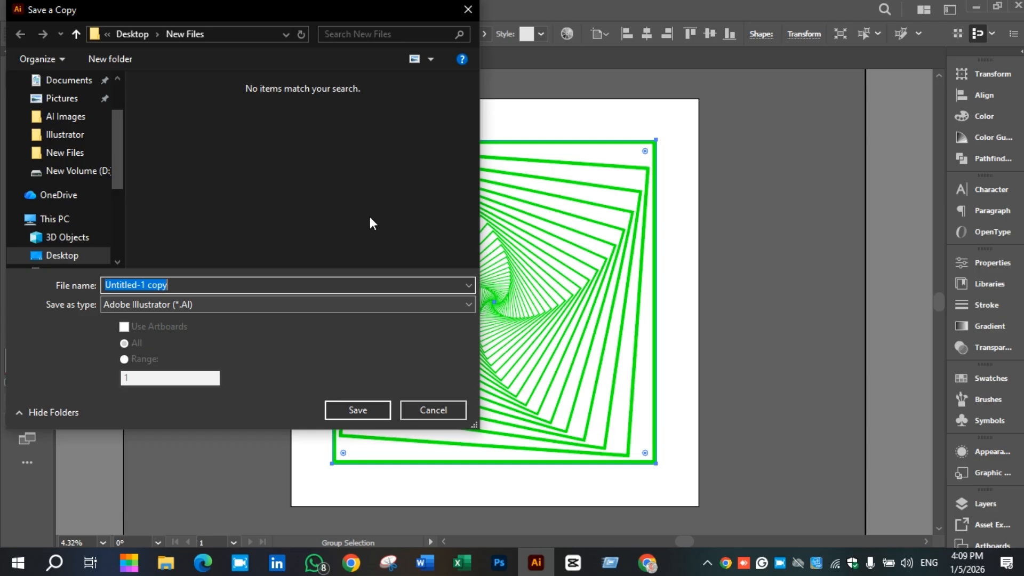
click(351, 305)
click(352, 347)
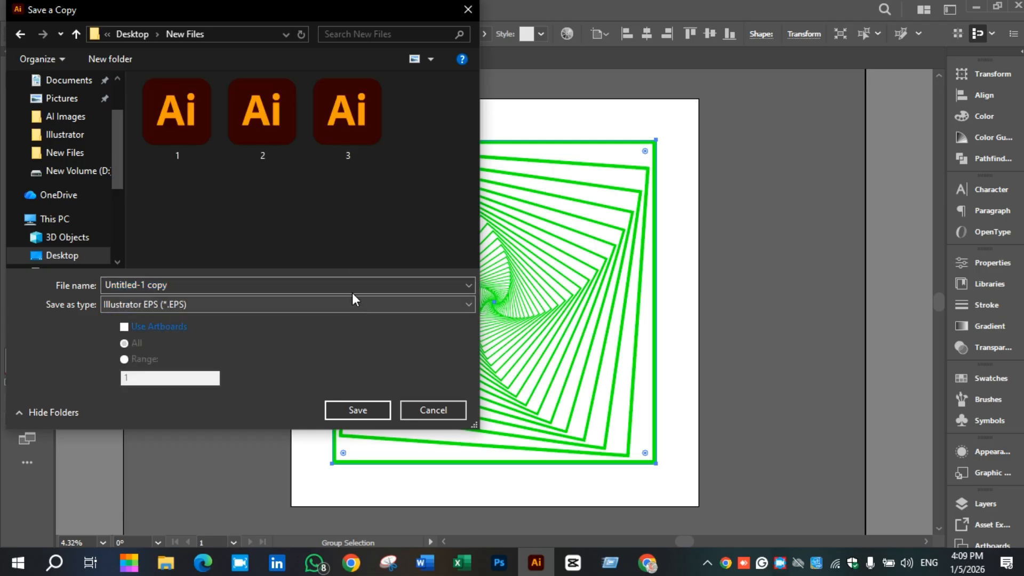
click(353, 287)
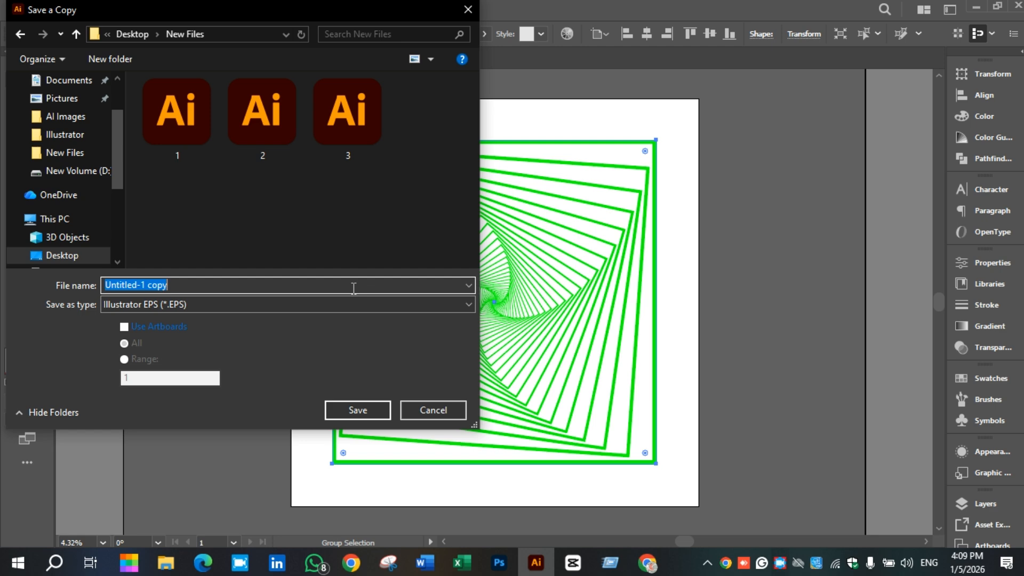
text(4)
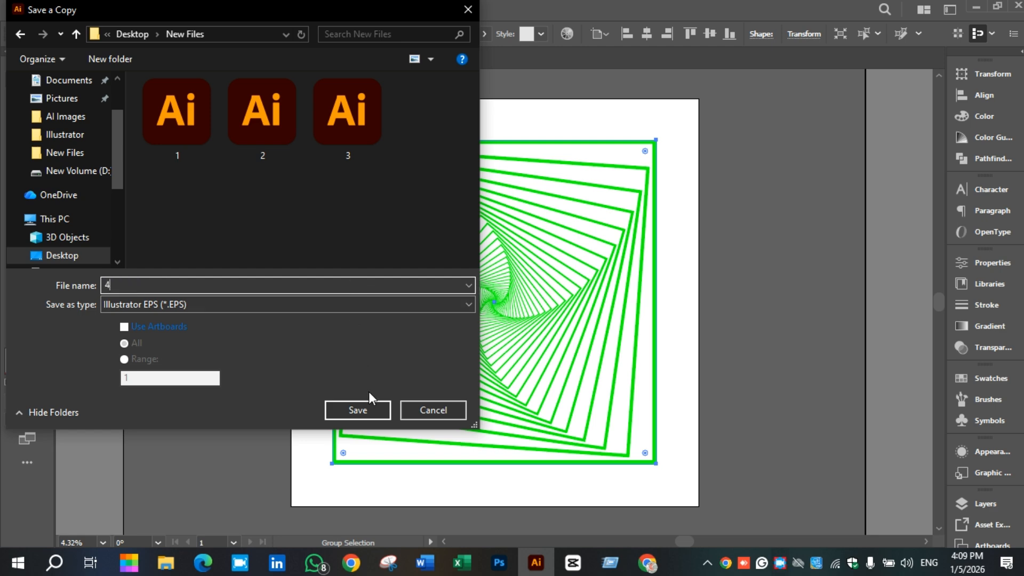
click(376, 409)
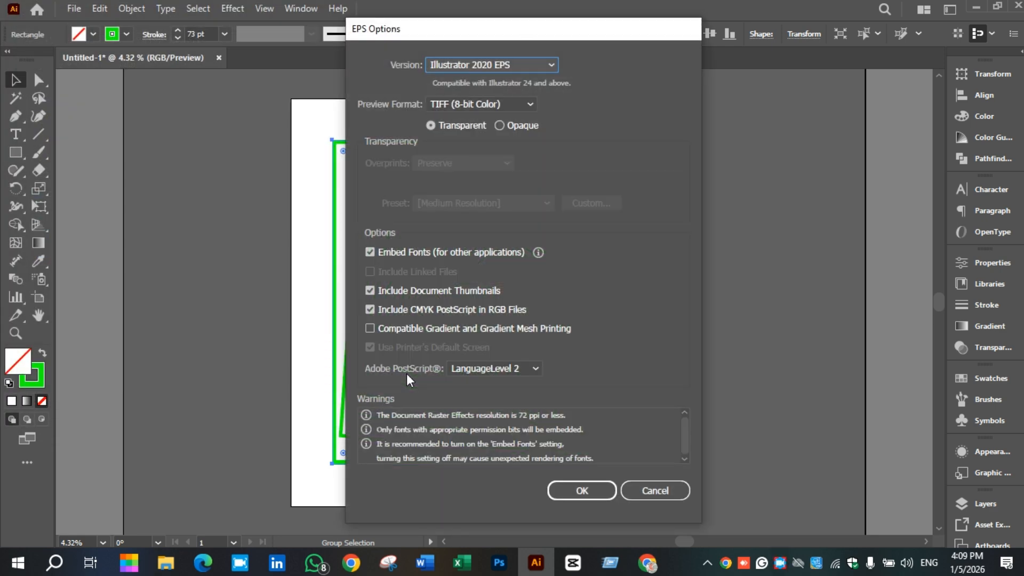
click(594, 492)
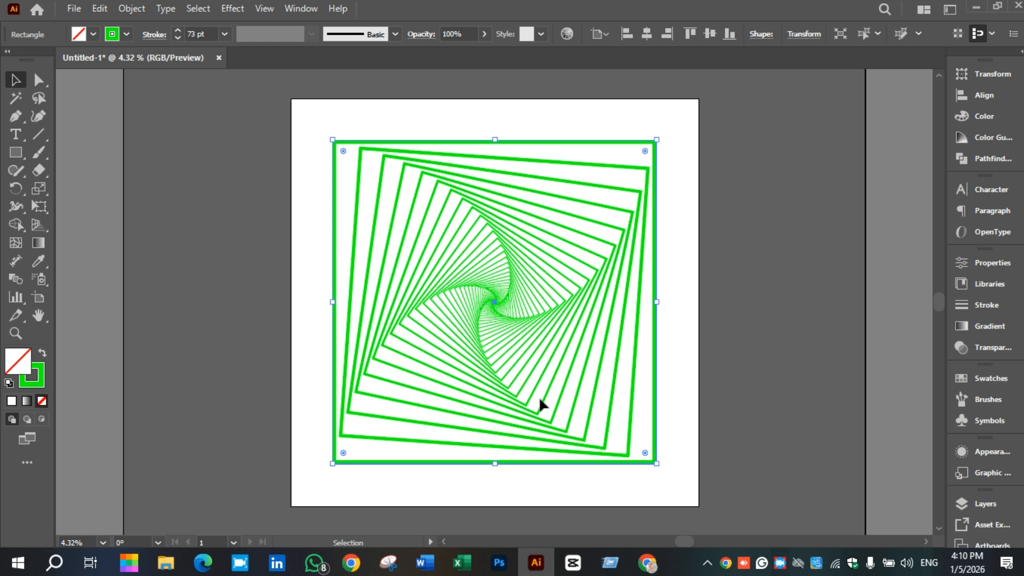
Step: Set the pattern's stroke to cyan and save a copy as 5 in Illustrator EPS (*.EPS) format with the default EPS options
click(127, 34)
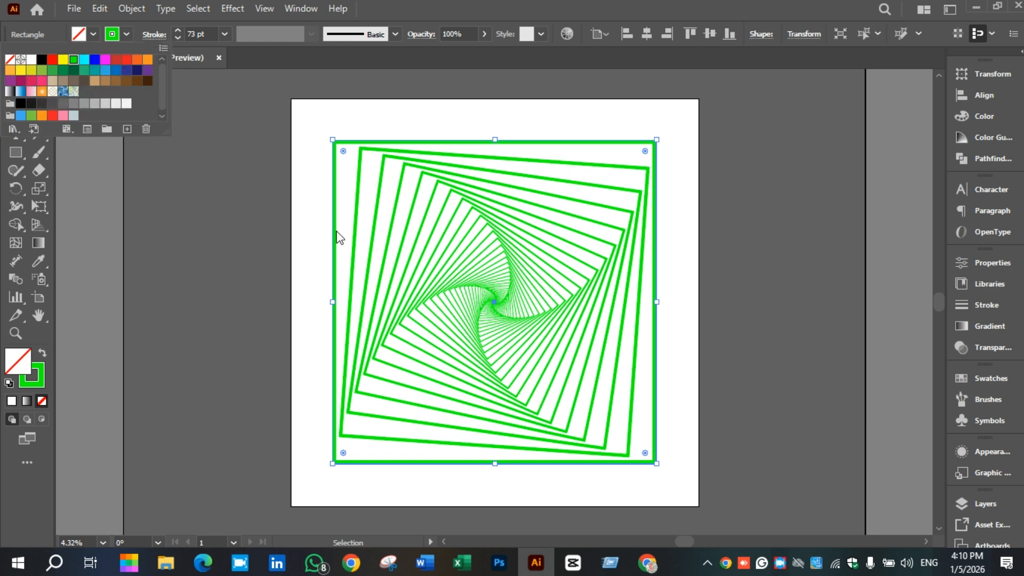
click(84, 59)
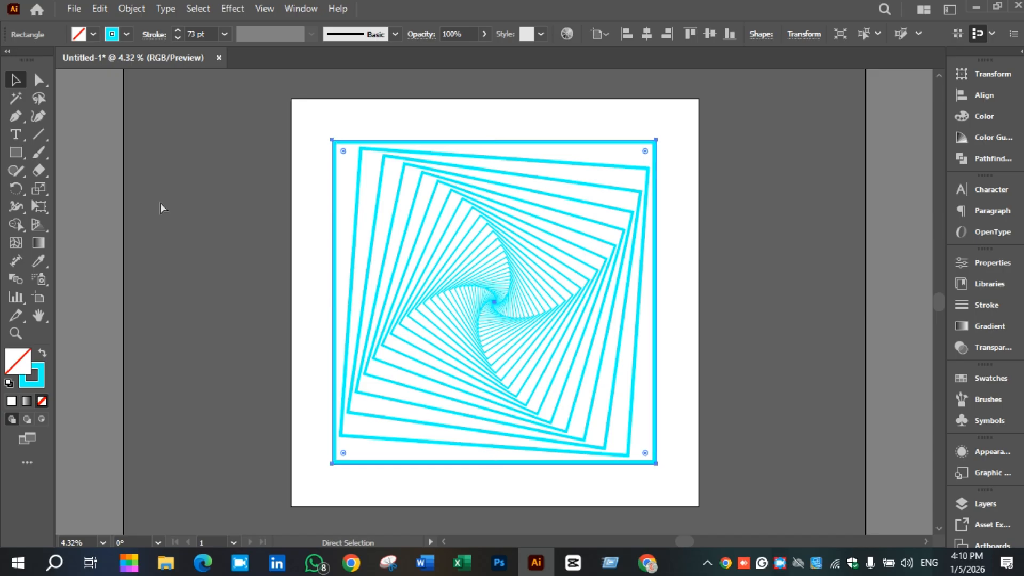
key(ctrl+alt+s)
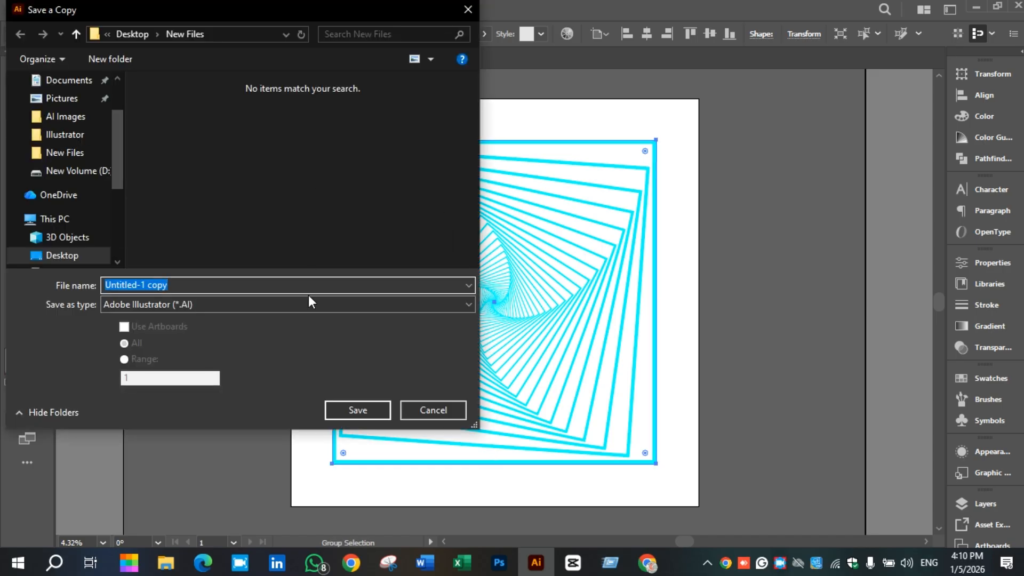
click(312, 304)
click(327, 345)
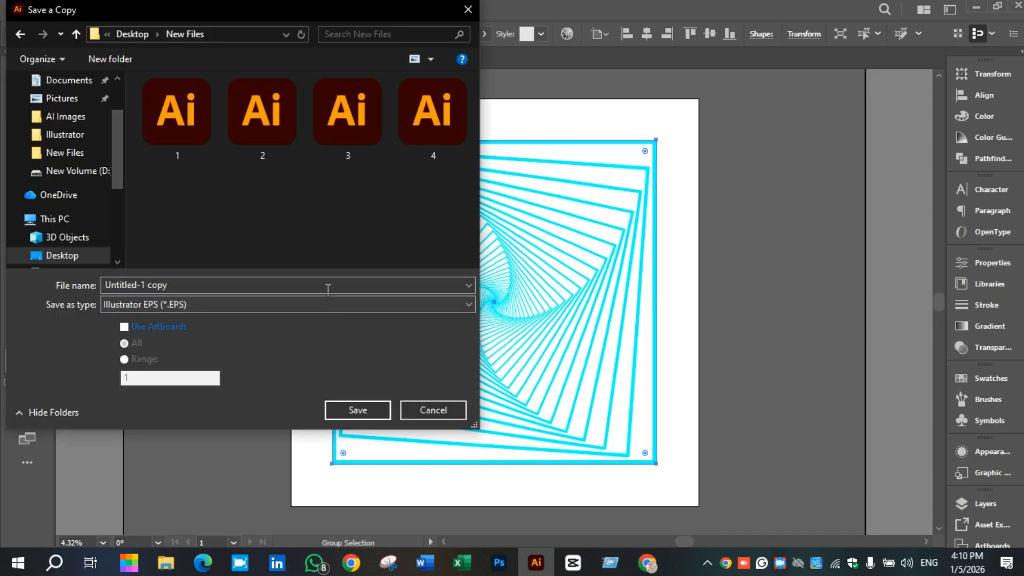
click(327, 289)
text(5)
key(Return)
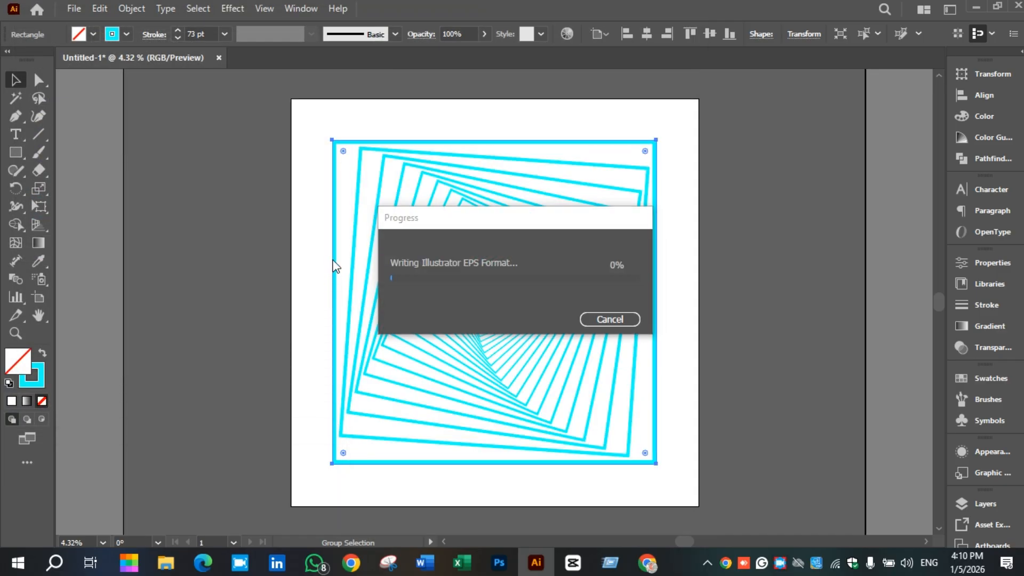
Step: Set the pattern's stroke to blue and save a copy as 6 in Illustrator EPS (*.EPS) format with the default EPS options
click(128, 36)
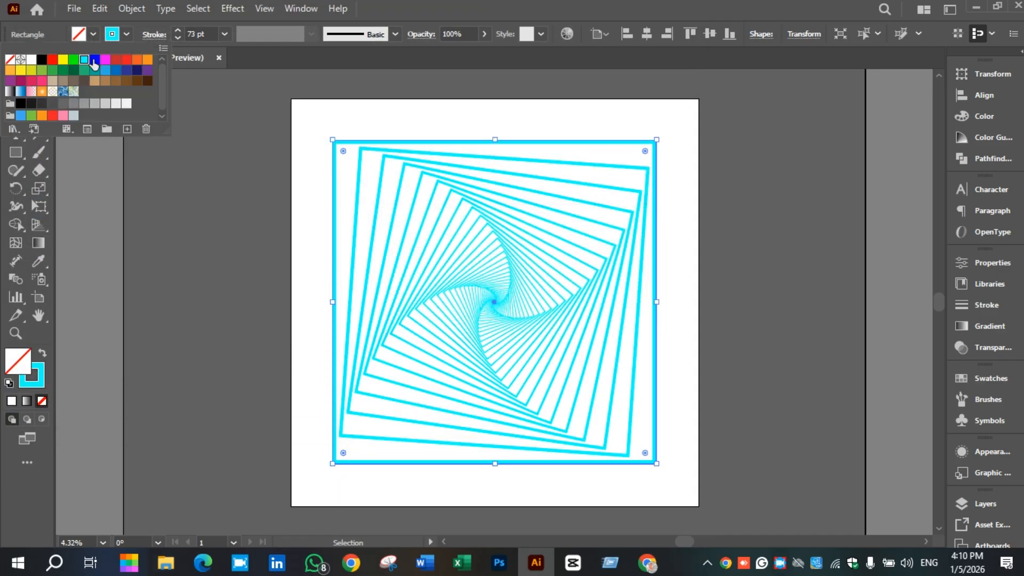
click(94, 60)
key(ctrl+alt+s)
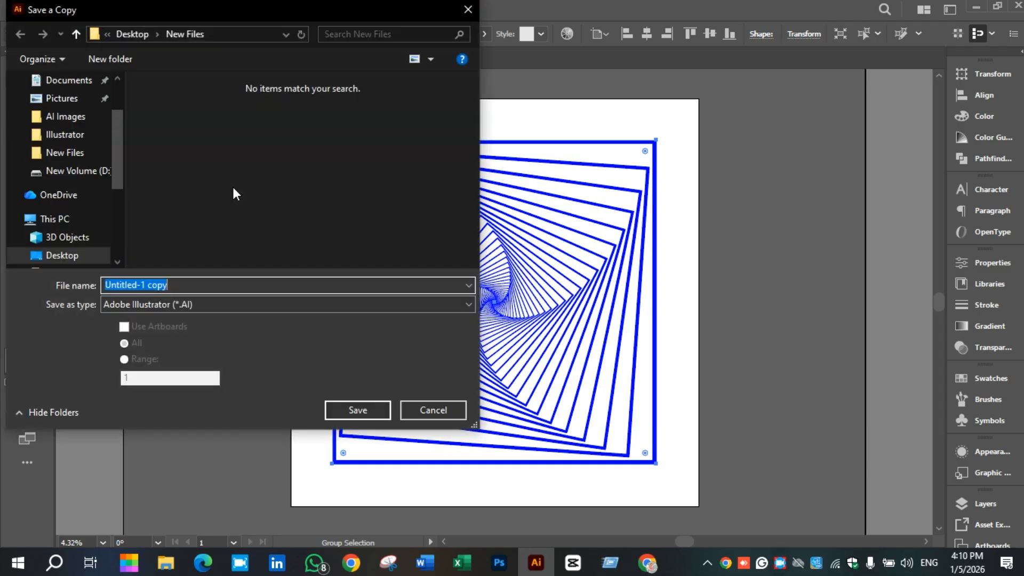
click(246, 303)
click(254, 343)
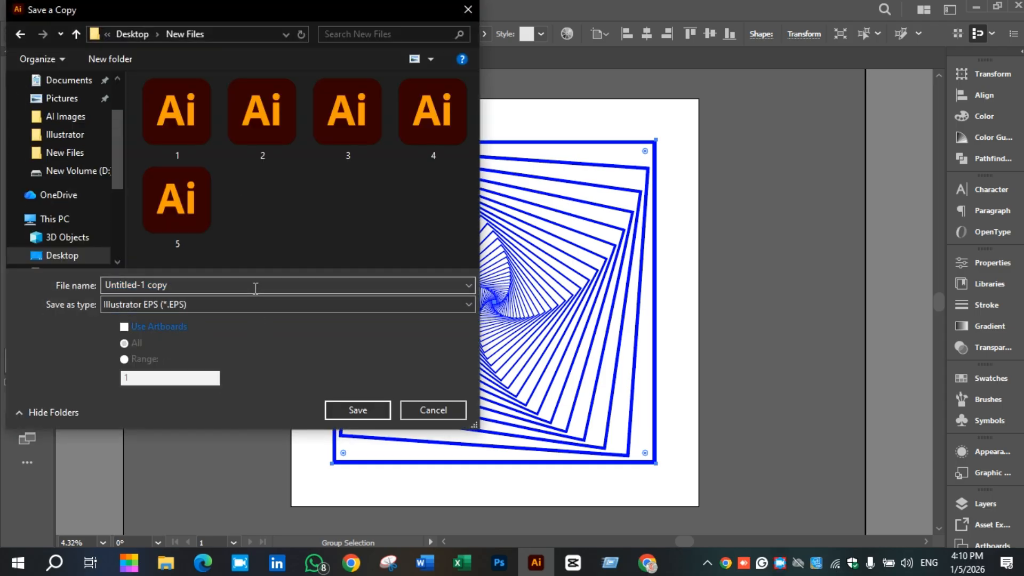
click(256, 289)
text(6)
key(Return)
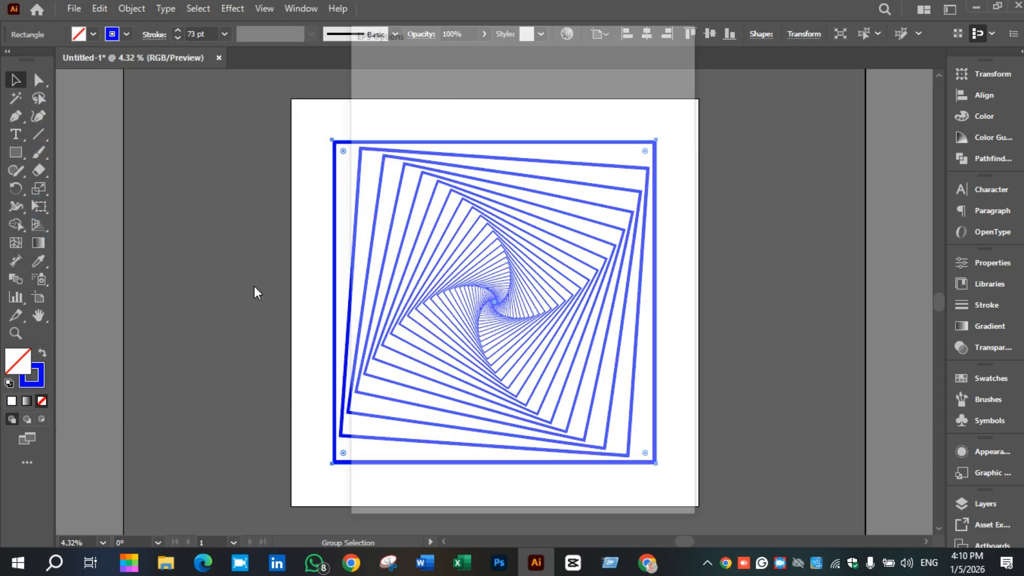
key(Return)
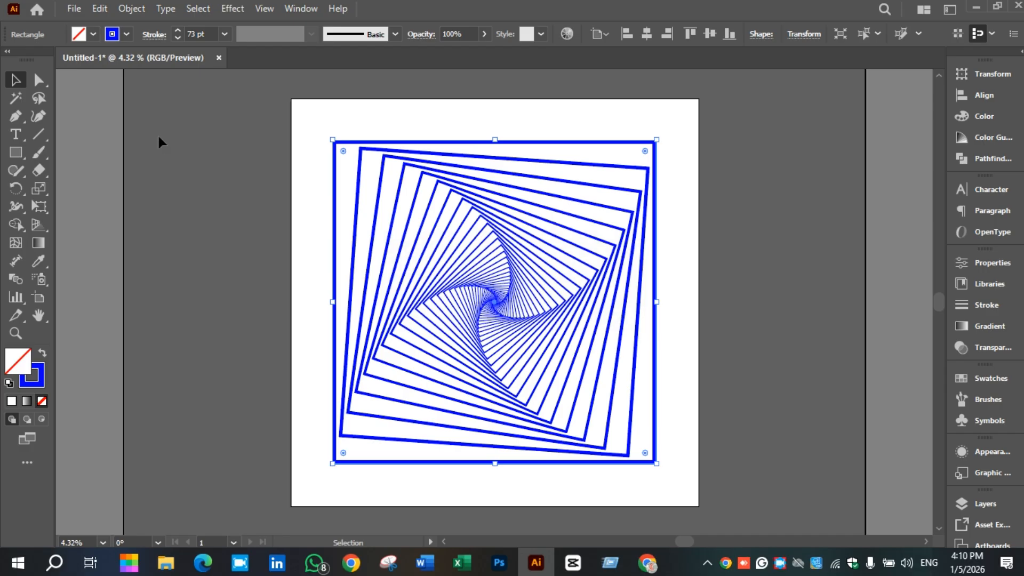
Step: Set the pattern's stroke colour to magenta, keeping the swatch in the document
click(127, 34)
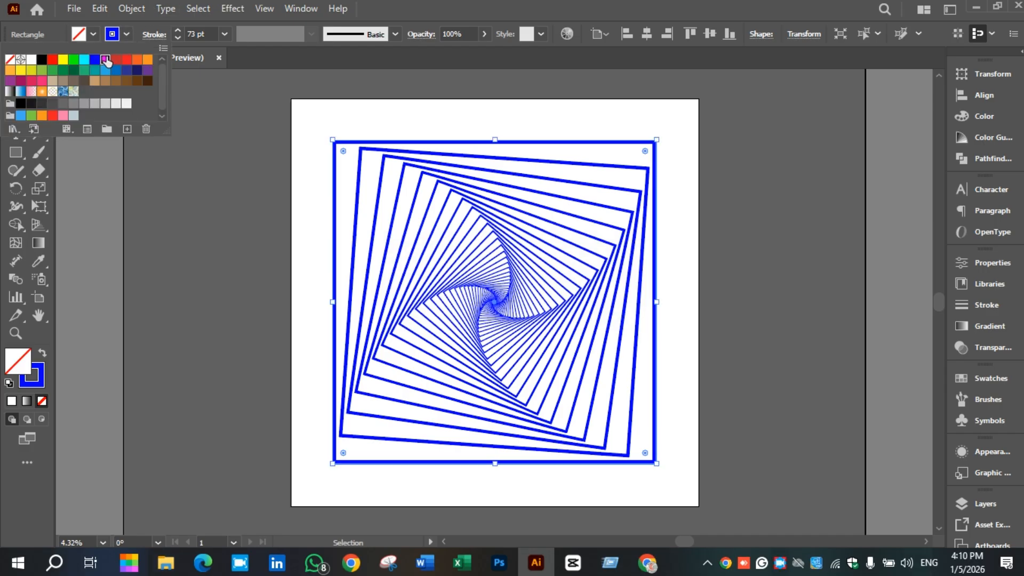
click(106, 60)
click(149, 127)
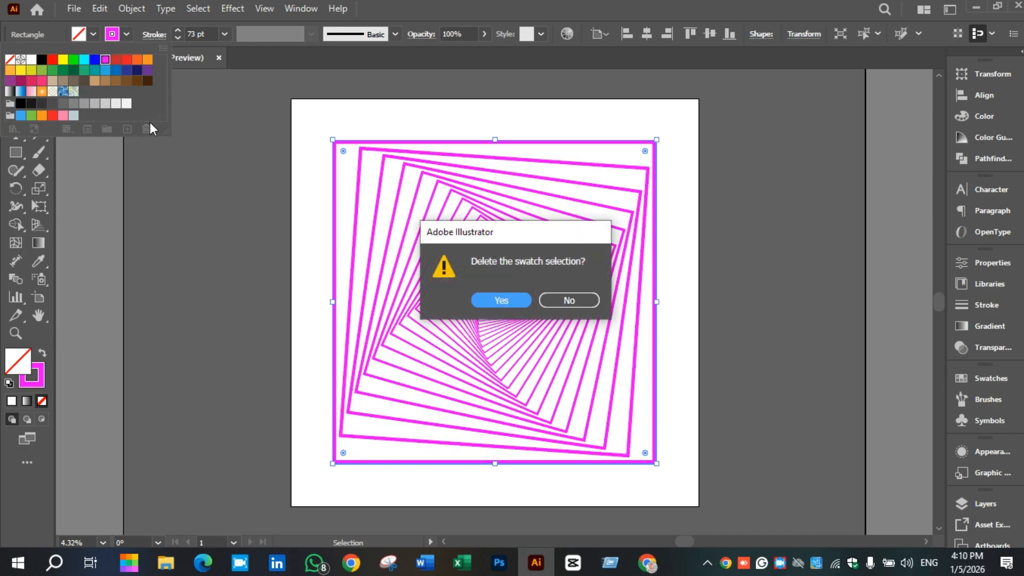
click(572, 306)
click(280, 144)
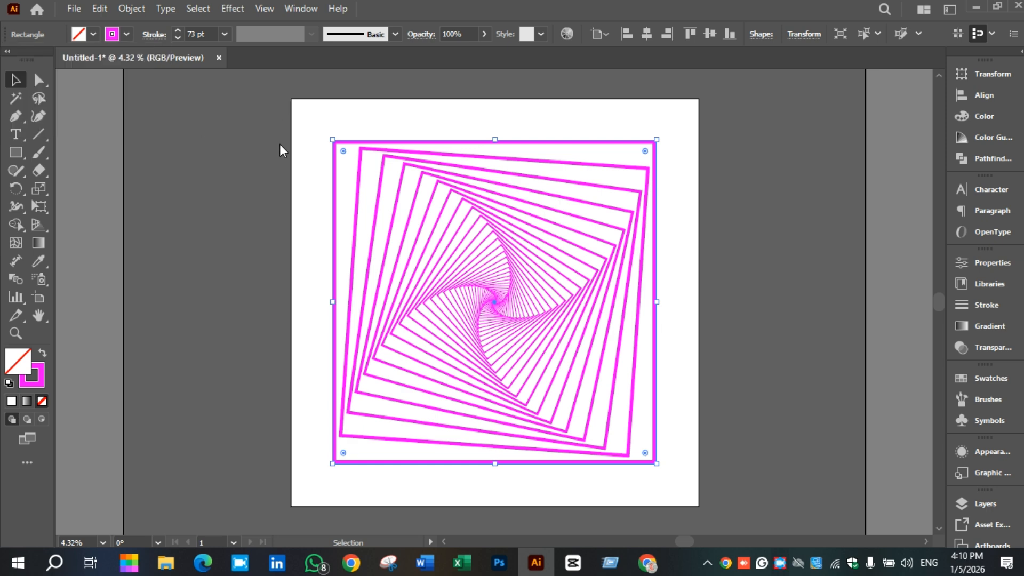
Step: Save a copy of the magenta pattern as 7 in Illustrator EPS (*.EPS) format with the default EPS options
key(ctrl+alt+s)
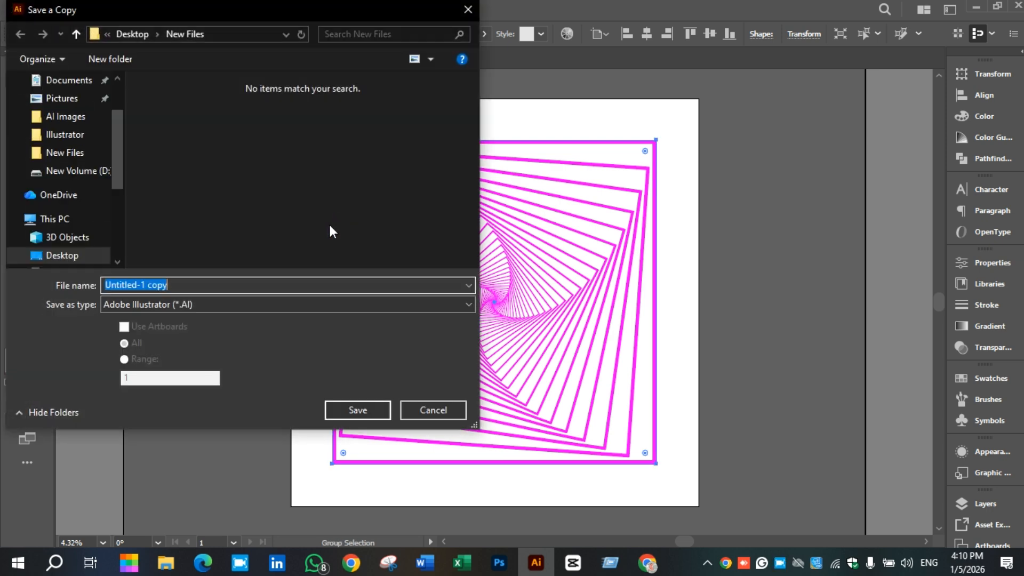
click(314, 307)
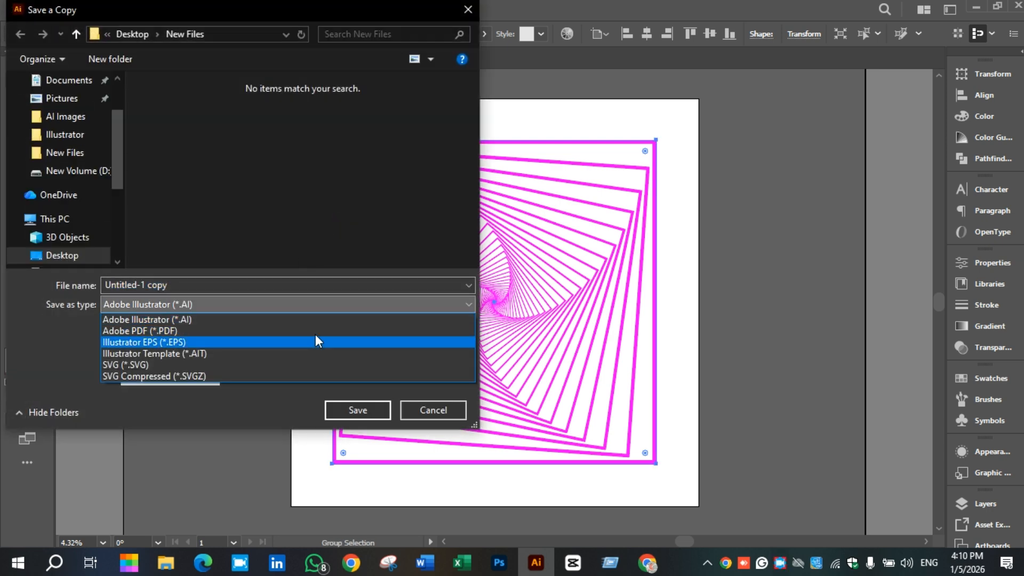
click(317, 331)
click(322, 308)
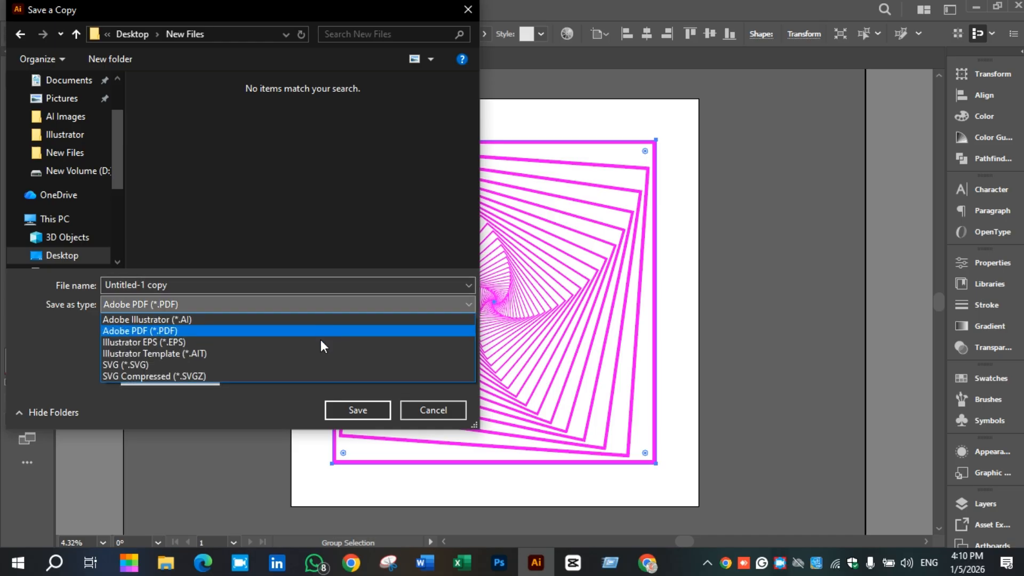
click(321, 344)
click(326, 285)
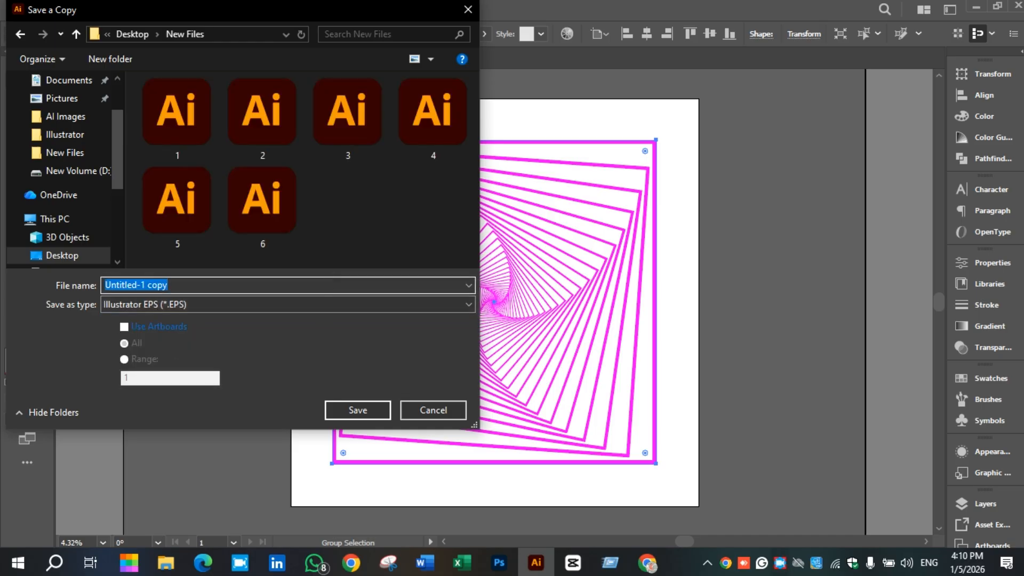
text(7)
key(Return)
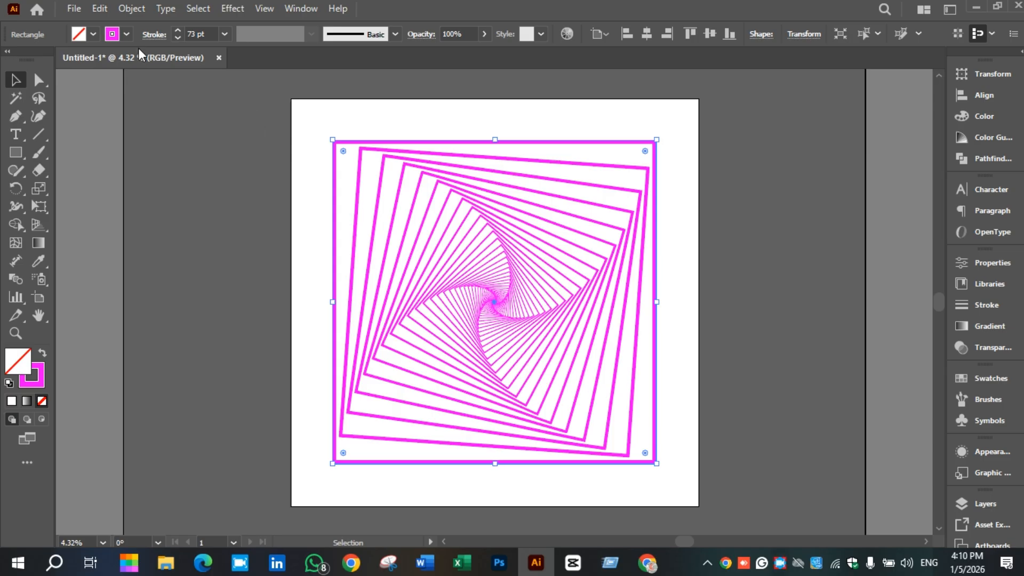
Step: Set the pattern's stroke to dark red and save a copy as 8 in Illustrator EPS (*.EPS) format
click(127, 34)
click(114, 61)
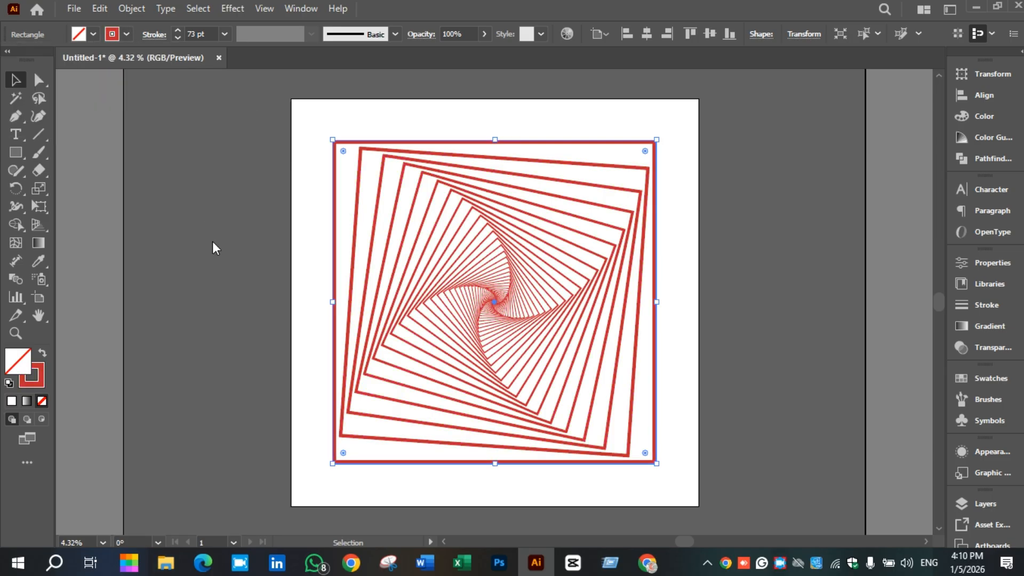
key(ctrl+alt+s)
click(258, 305)
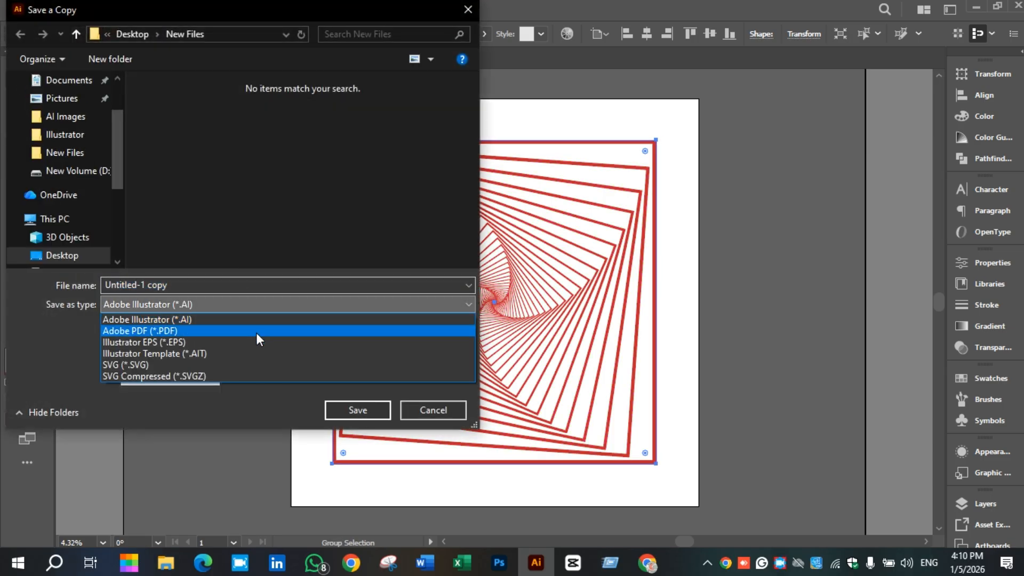
click(256, 336)
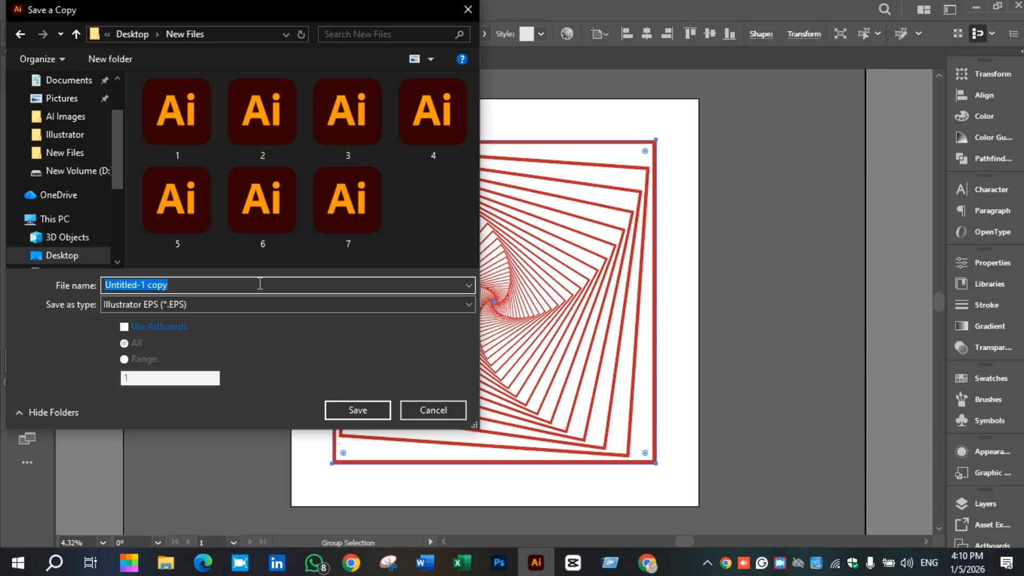
text(8)
key(Return)
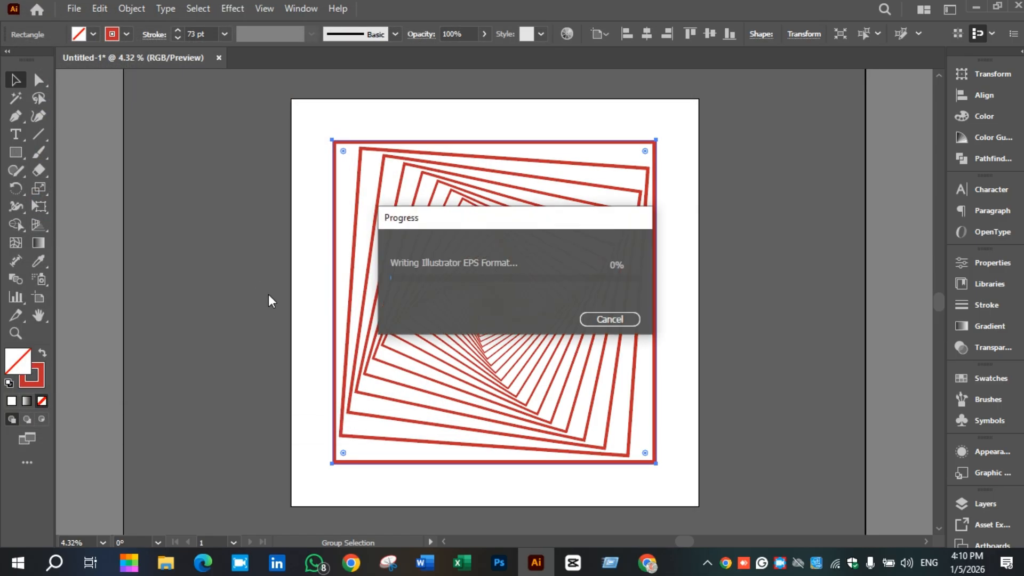
right_click(780, 562)
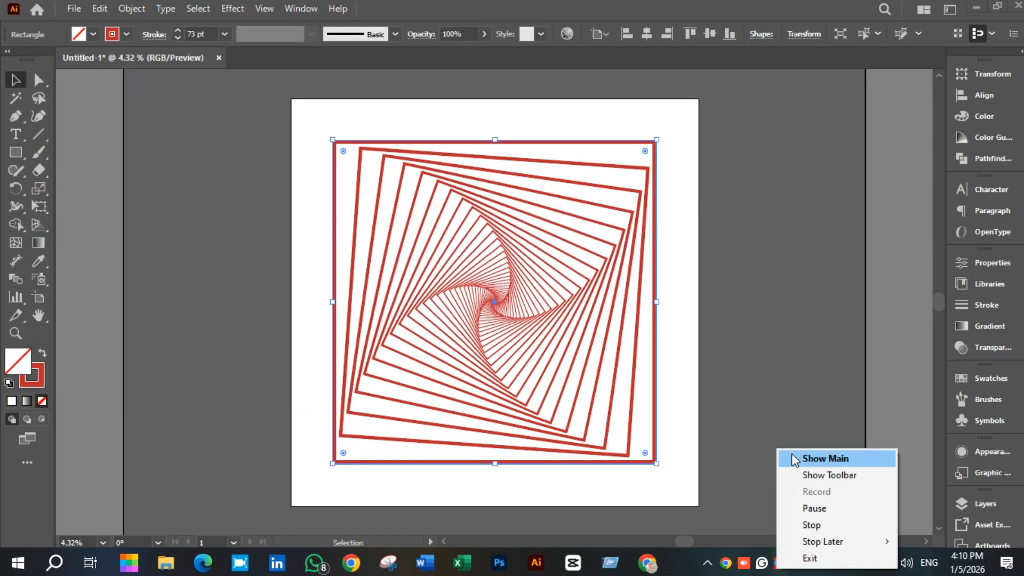
click(795, 460)
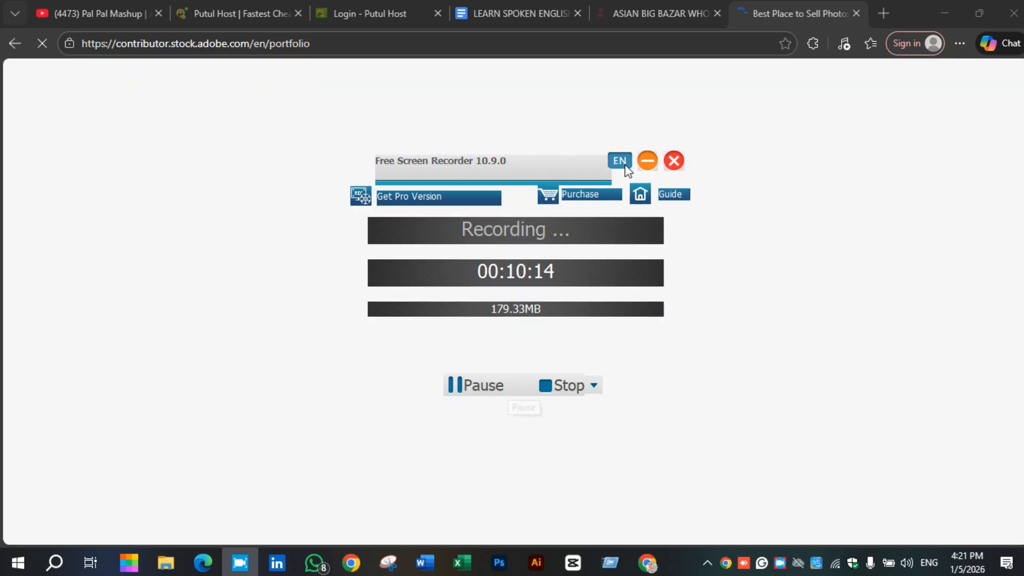
click(648, 160)
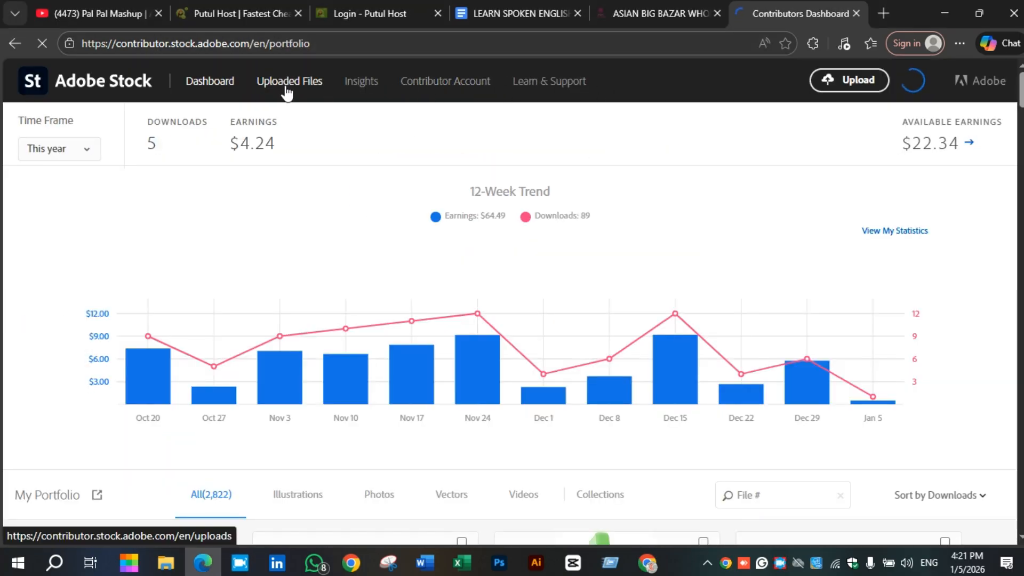
Step: Upload all files from the New Files folder to the Adobe Stock contributor site's uploaded files and dismiss the notices
click(287, 88)
click(843, 83)
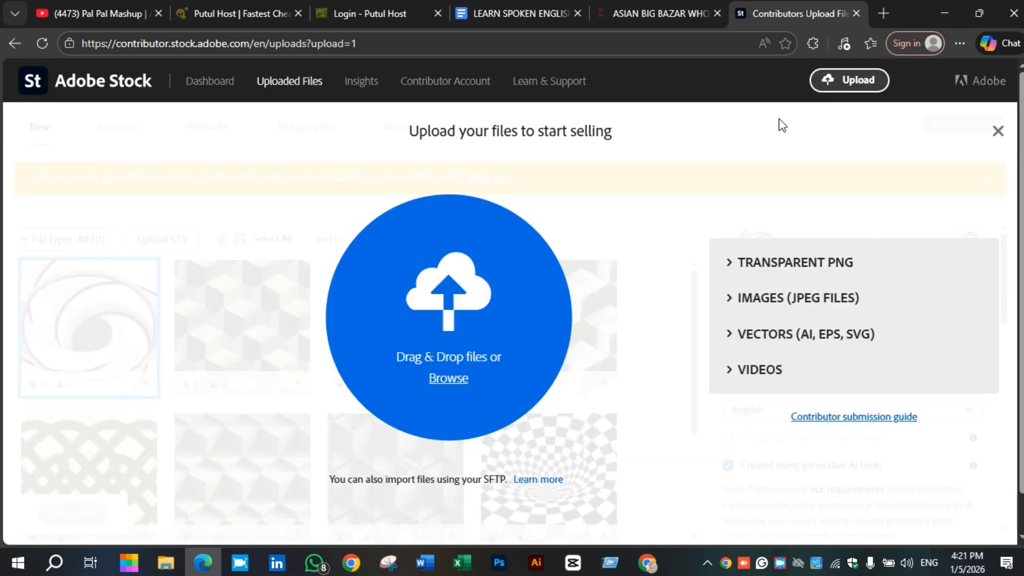
mouse_move(165, 562)
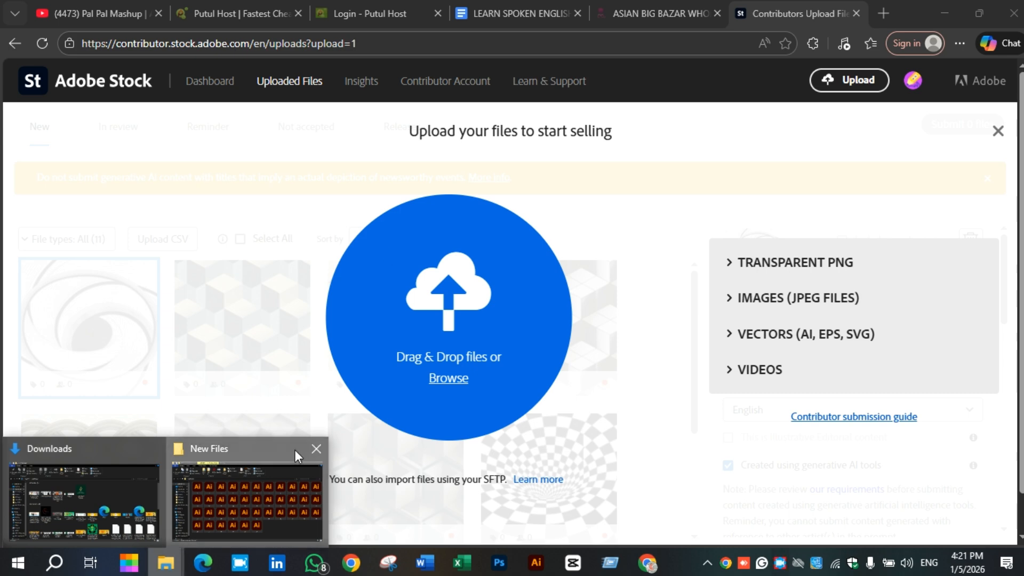
click(296, 456)
click(813, 506)
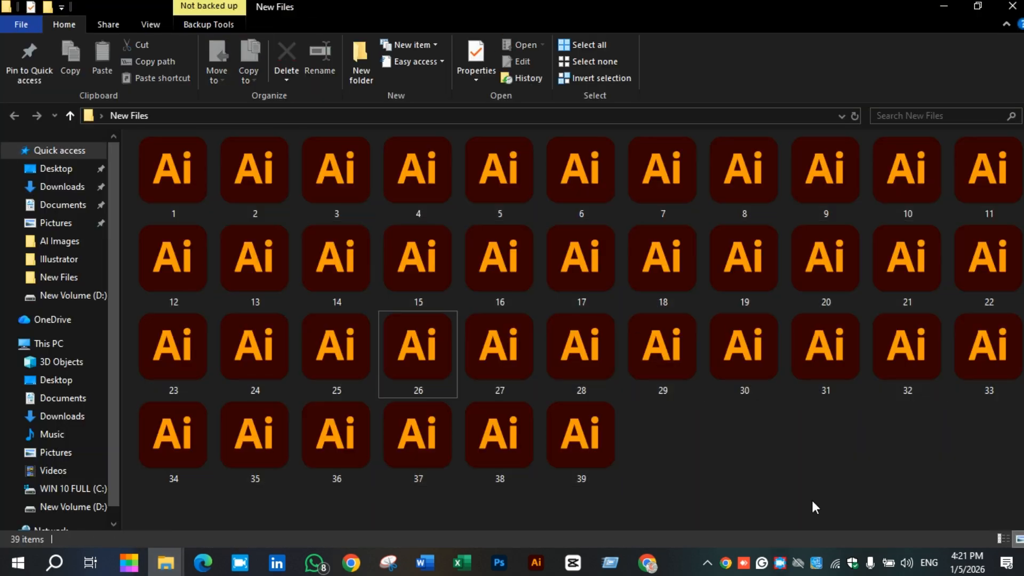
key(ctrl+a)
drag(587, 433, 519, 296)
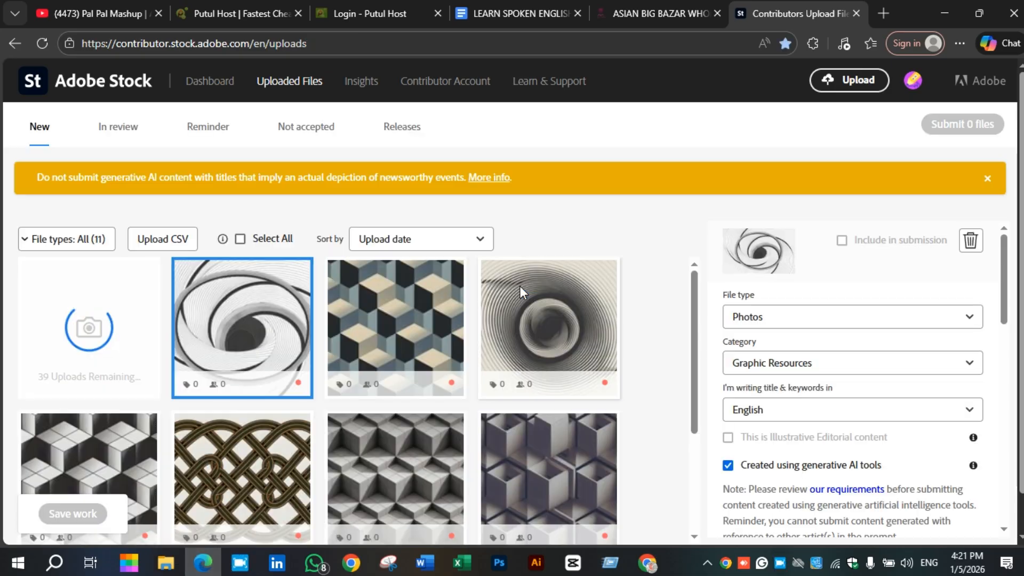
click(988, 178)
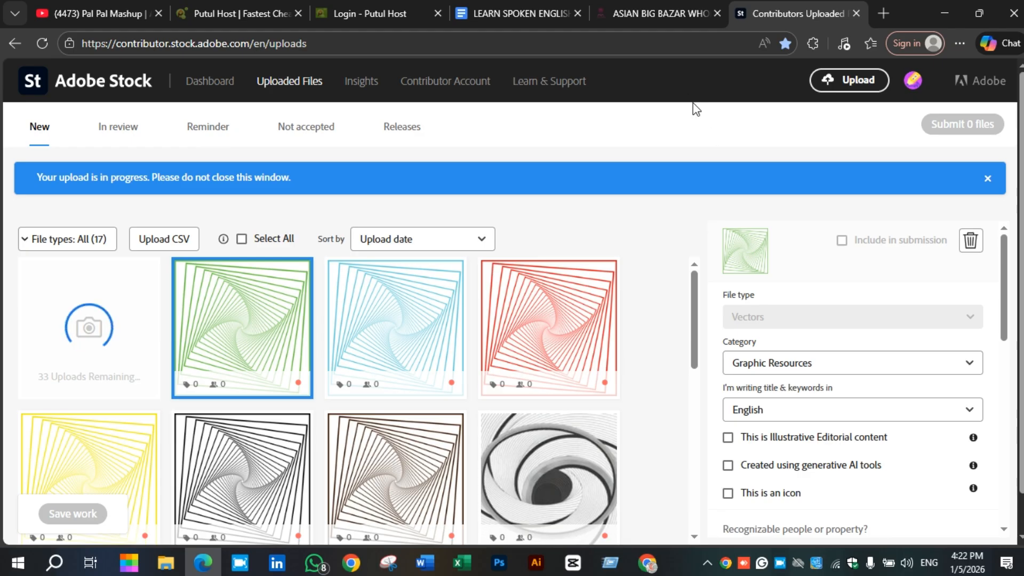
click(989, 181)
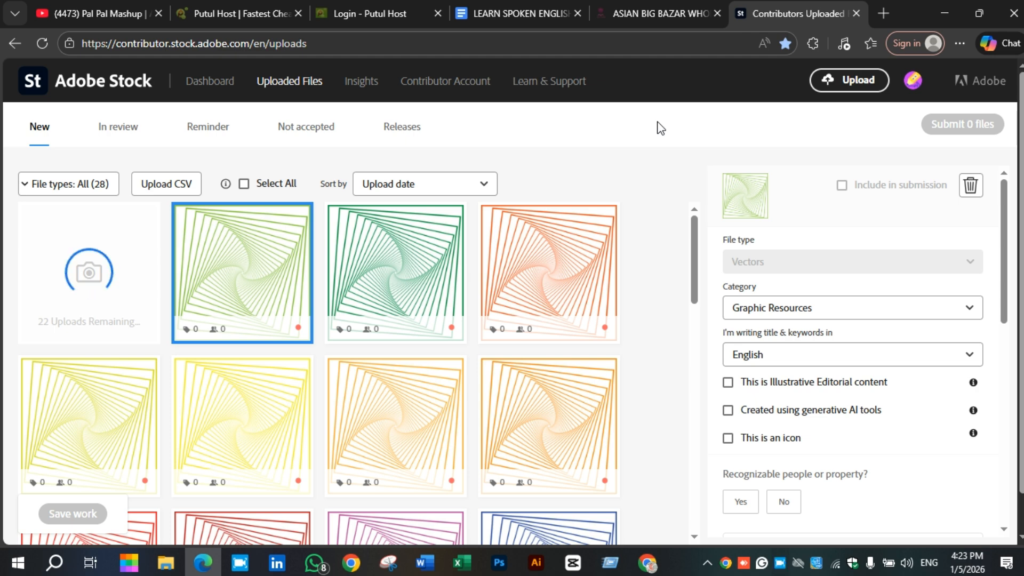
Step: Close the Asian Big Bazar, Learn Spoken English and both Putul Host pages, keeping YouTube and Adobe Stock open
click(718, 13)
click(578, 12)
click(438, 13)
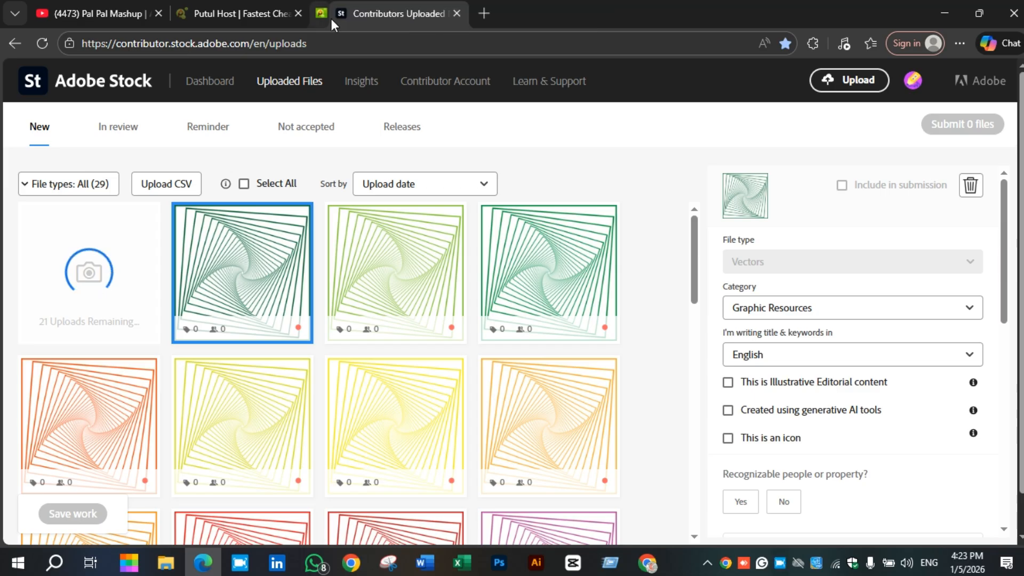
click(297, 13)
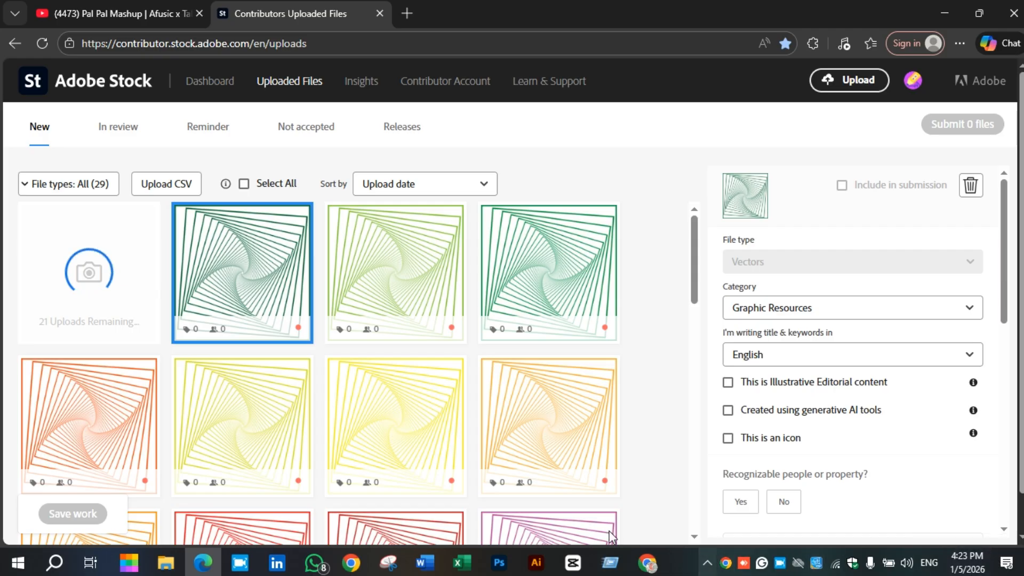
Step: Switch to Chrome and close all of its open pages, including the ChatGPT conversation
click(646, 563)
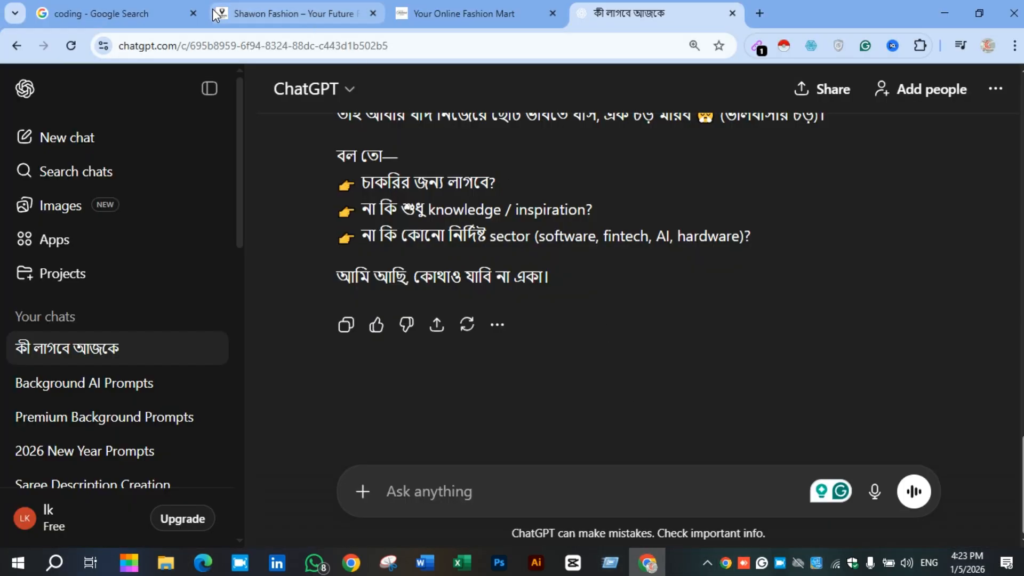
click(192, 13)
click(192, 13)
click(192, 14)
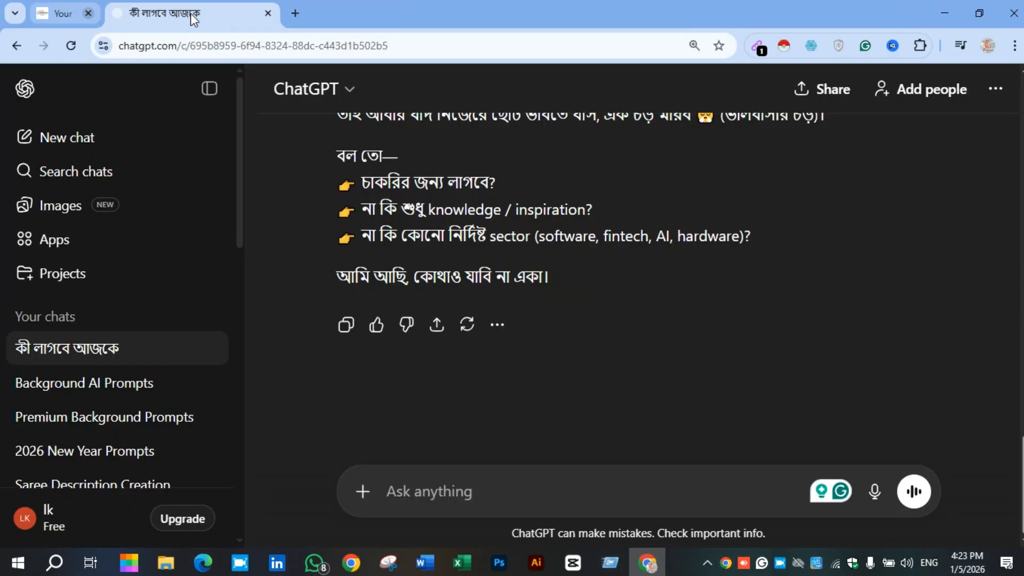
click(192, 13)
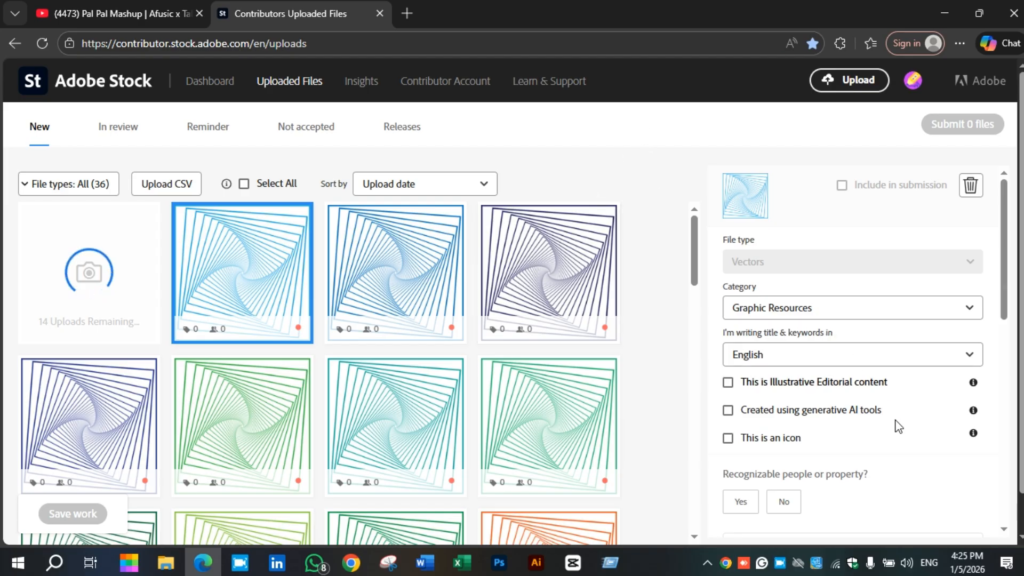
right_click(800, 564)
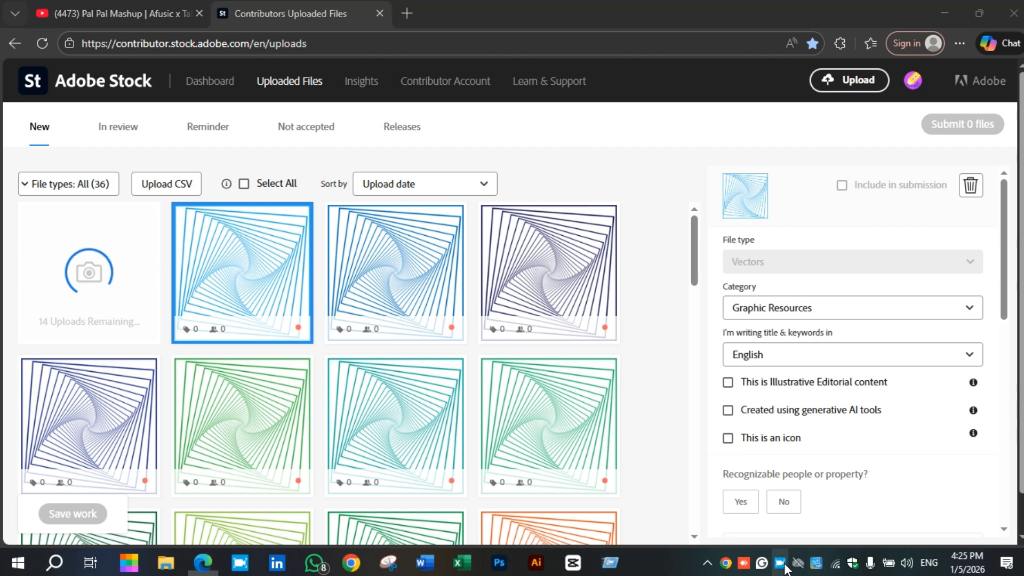
click(812, 453)
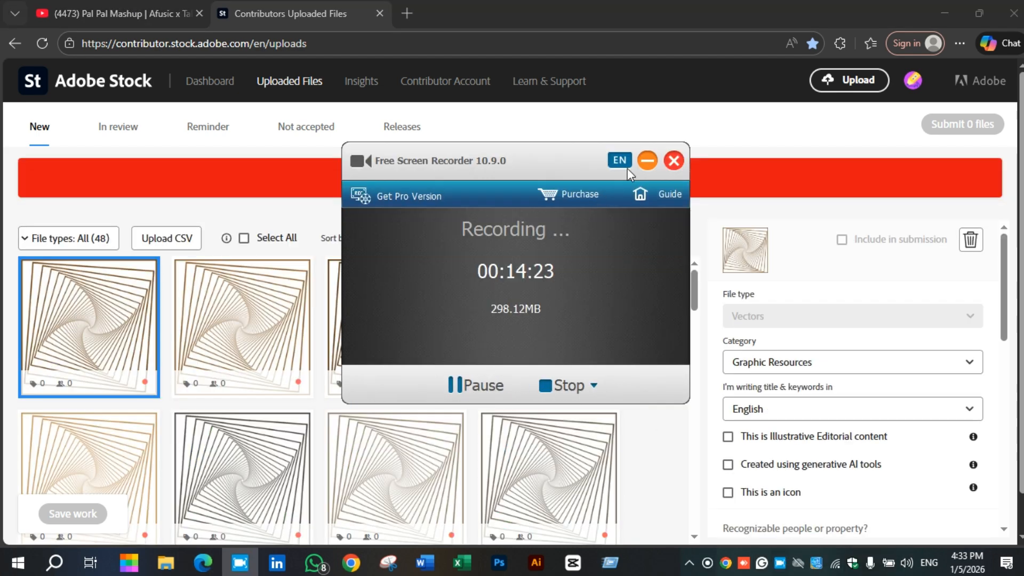
click(647, 160)
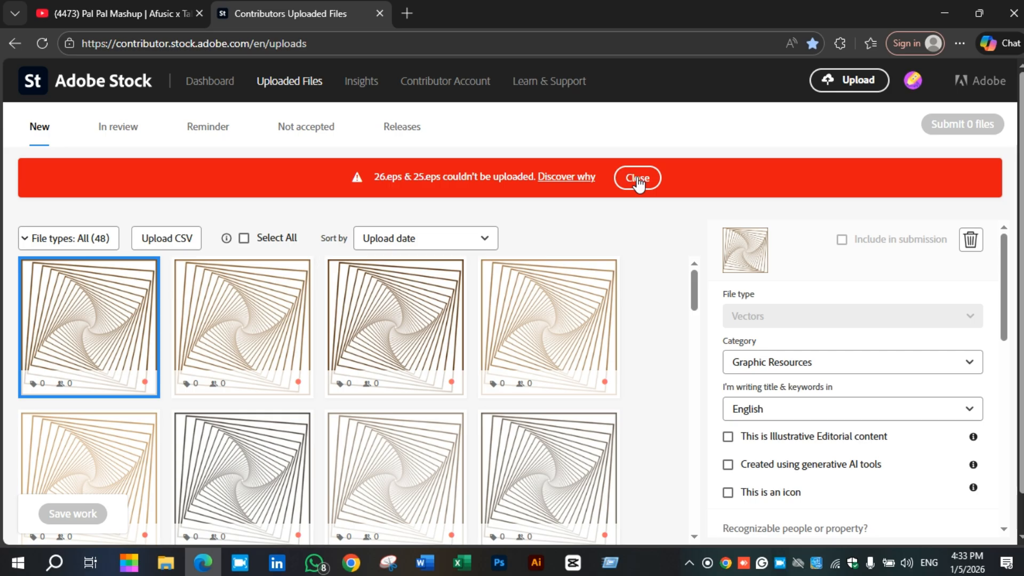
Step: Dismiss the upload error notice on the uploaded files page
click(637, 178)
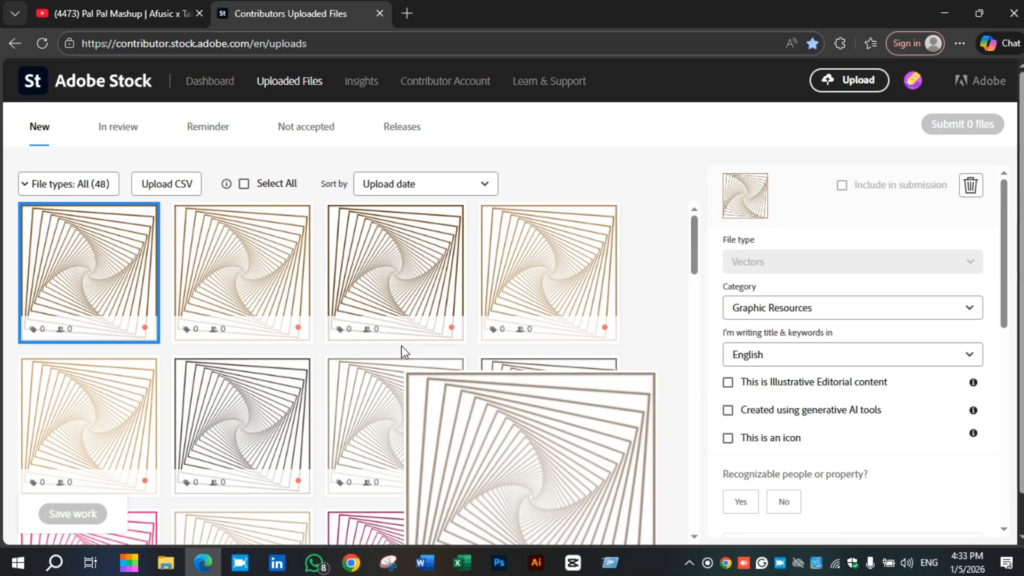
ctrl+click(281, 274)
ctrl+click(389, 261)
ctrl+click(549, 261)
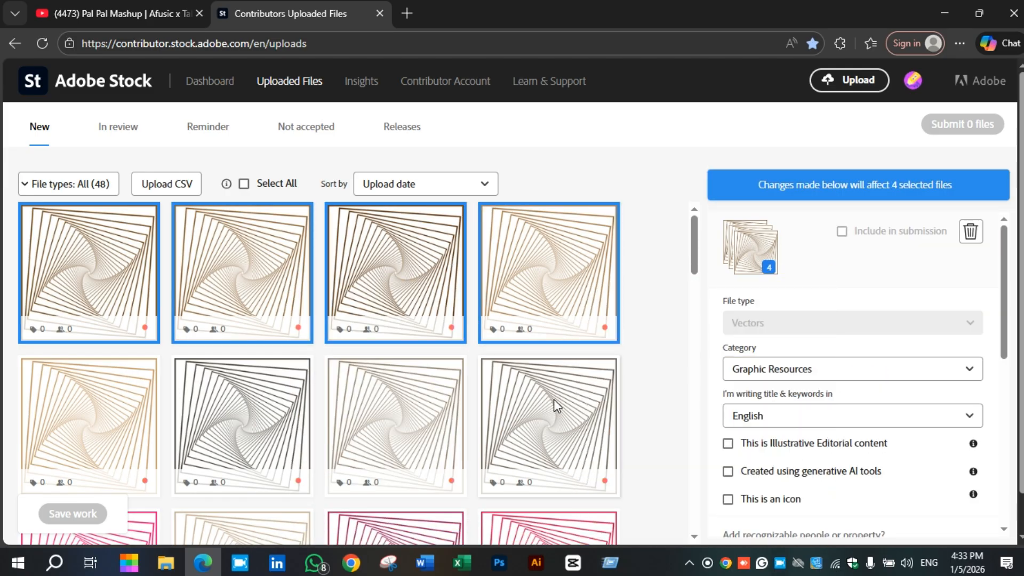
click(134, 288)
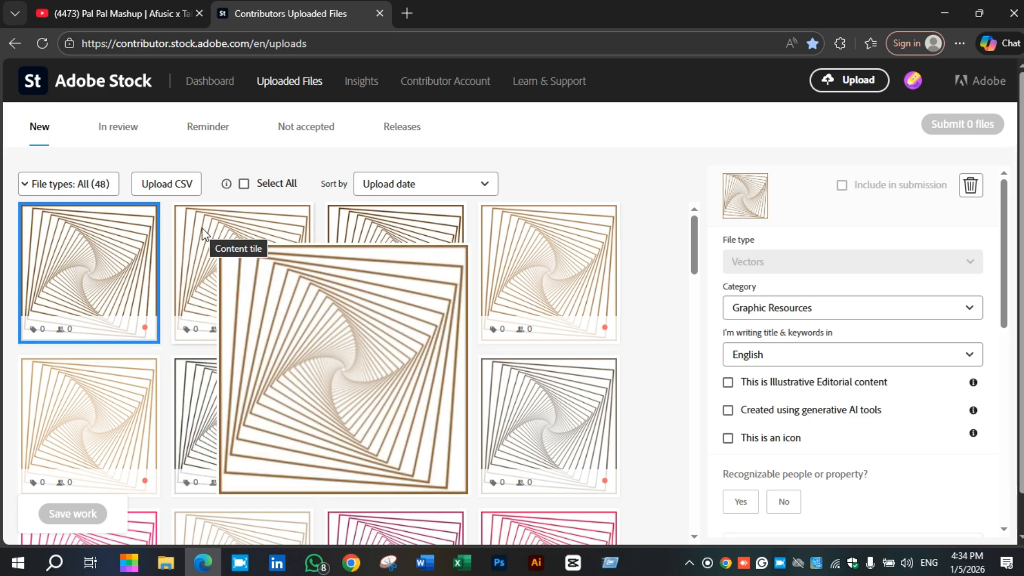
scroll(853, 336, down, 3)
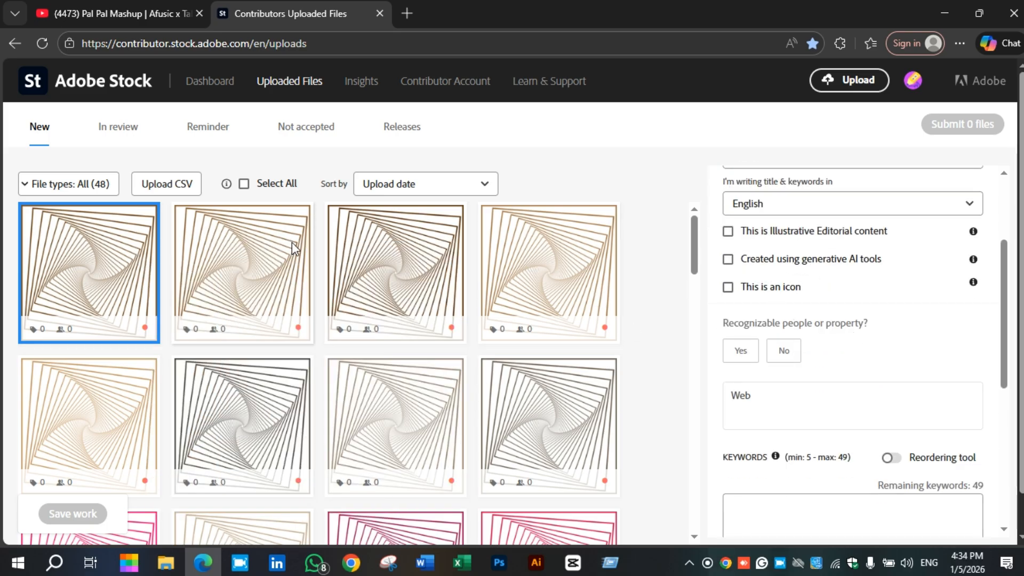
ctrl+click(273, 246)
ctrl+click(389, 239)
ctrl+click(539, 245)
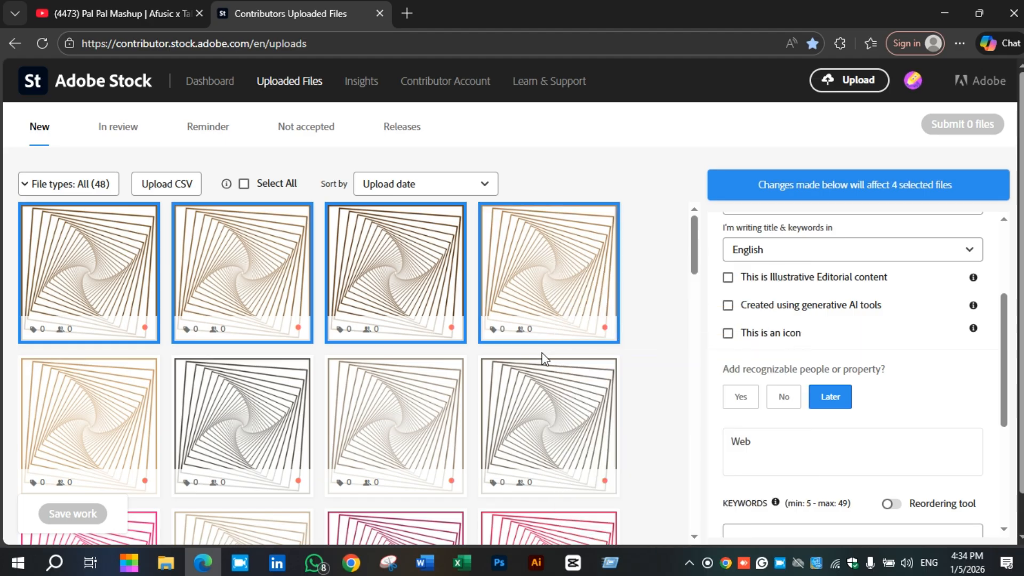
click(229, 258)
Step: Select the eight spiral files in the first two rows of the new uploads together
click(149, 255)
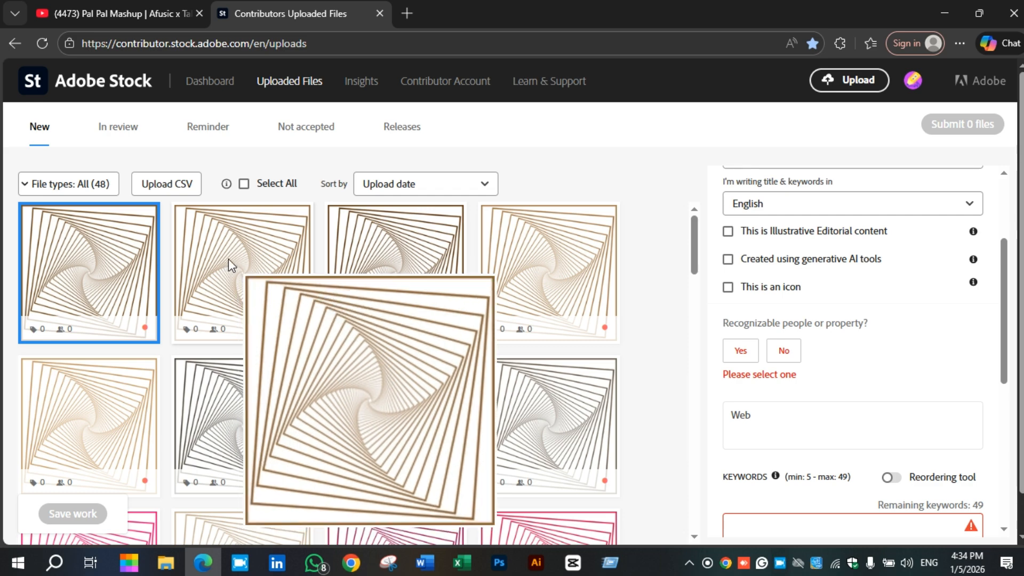
ctrl+click(228, 258)
ctrl+click(462, 265)
ctrl+click(549, 267)
ctrl+click(550, 422)
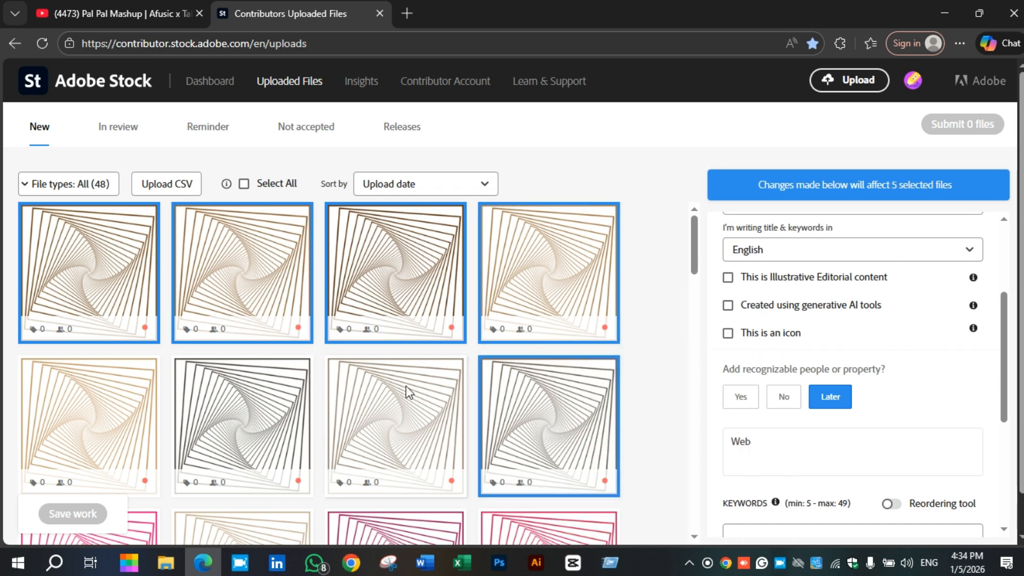
ctrl+click(219, 383)
ctrl+click(384, 389)
ctrl+click(86, 406)
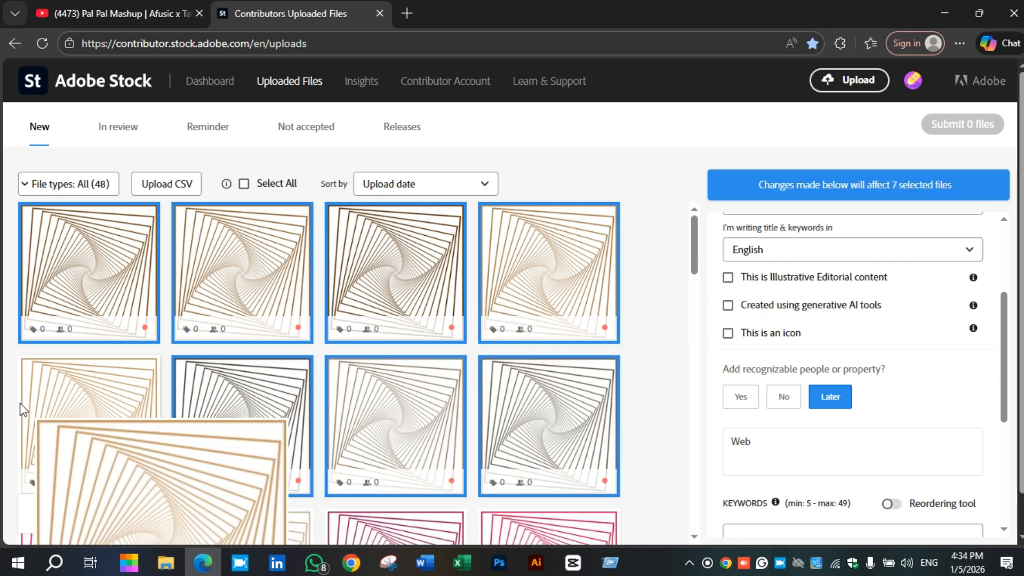
Step: Add the eight spiral files in the pink-to-red row and the blue row to the selection
scroll(406, 442, down, 5)
ctrl+click(96, 288)
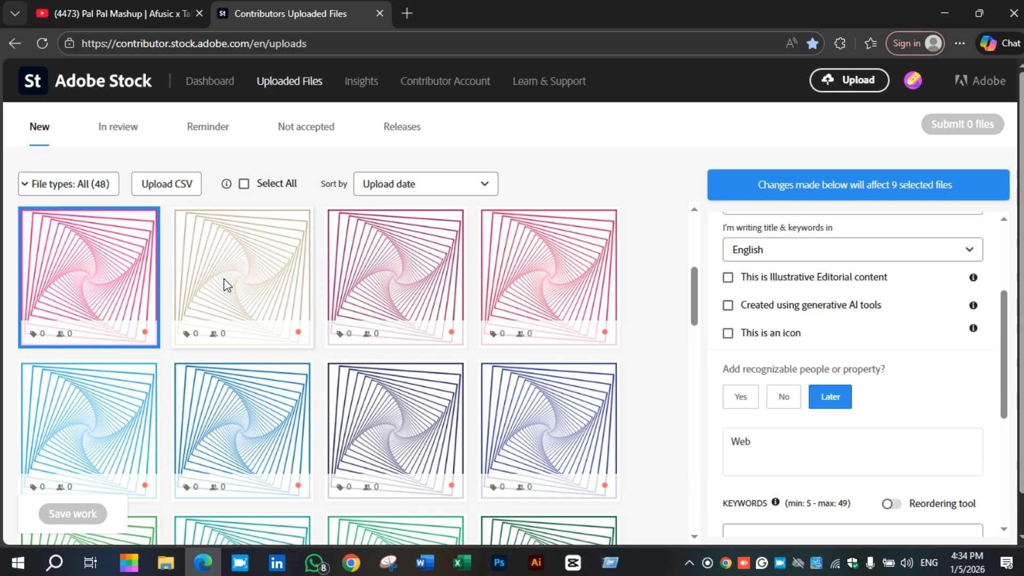
ctrl+click(224, 283)
ctrl+click(424, 277)
ctrl+click(589, 278)
ctrl+click(530, 423)
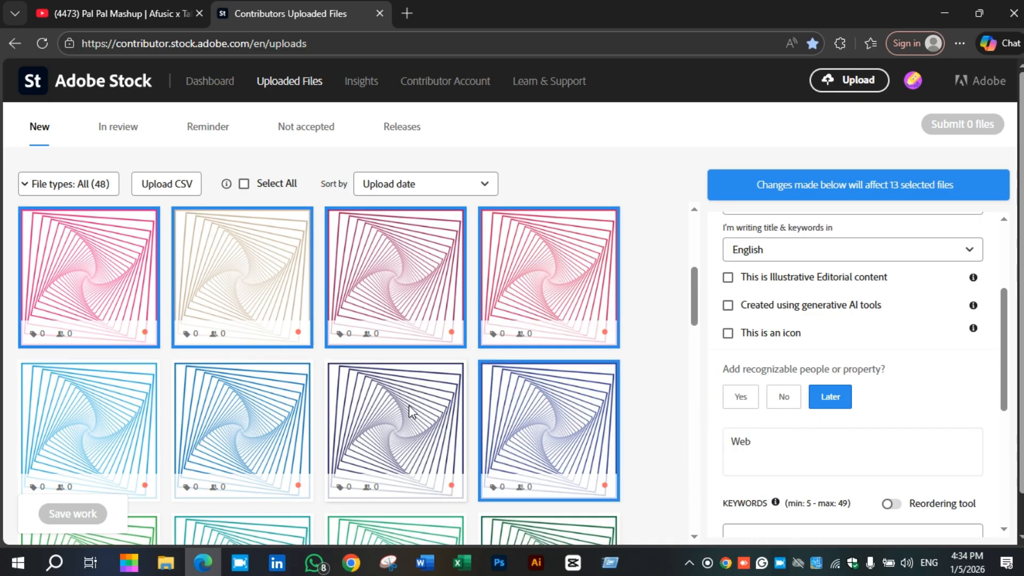
ctrl+click(407, 412)
ctrl+click(87, 407)
ctrl+click(238, 406)
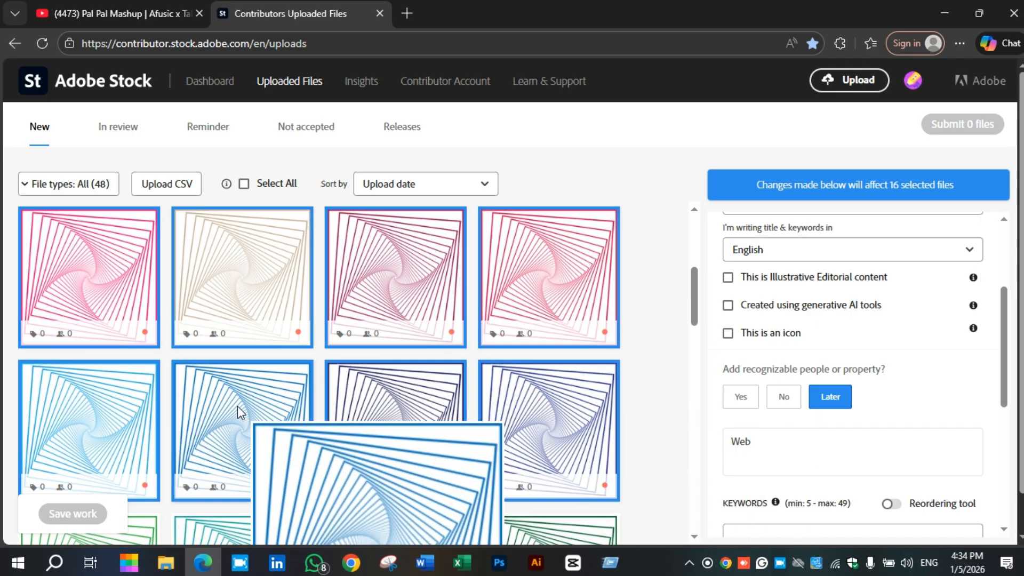
Step: Extend the selection with the four green-teal spirals and the row of light green, green, orange and yellow-green spirals
scroll(312, 415, down, 3)
scroll(312, 415, down, 2)
ctrl+click(126, 338)
ctrl+click(235, 338)
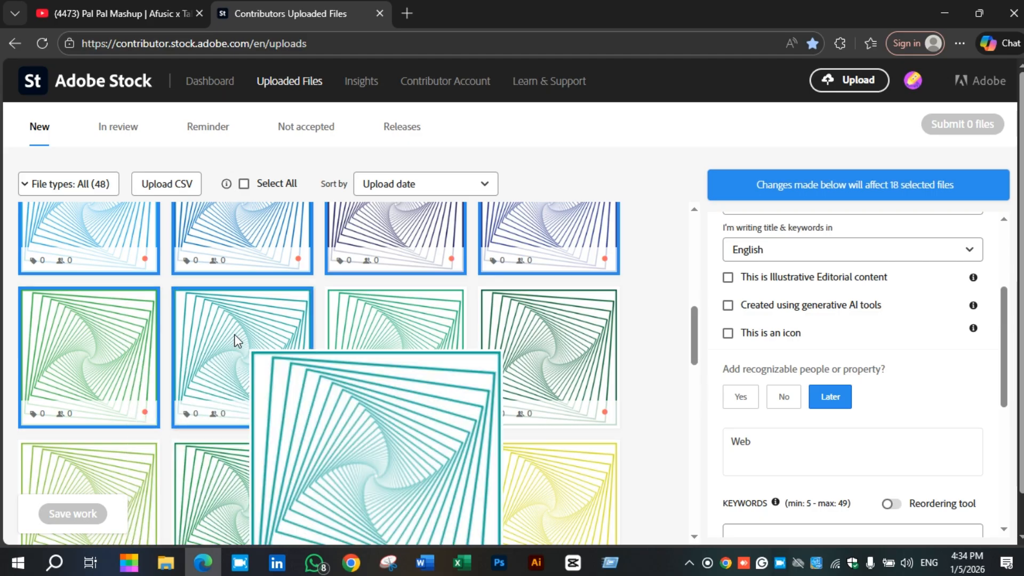
ctrl+click(418, 320)
ctrl+click(571, 320)
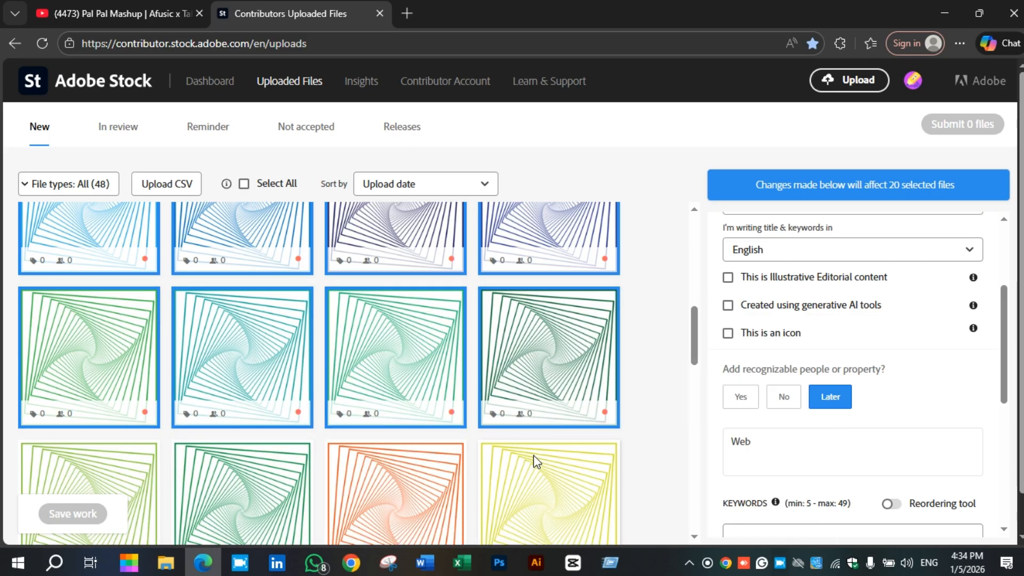
ctrl+click(533, 457)
ctrl+click(332, 466)
ctrl+click(182, 460)
ctrl+click(136, 459)
Step: Add the yellow, two orange and red spirals and the following red, purple, blue and green row to the selection
scroll(293, 429, down, 6)
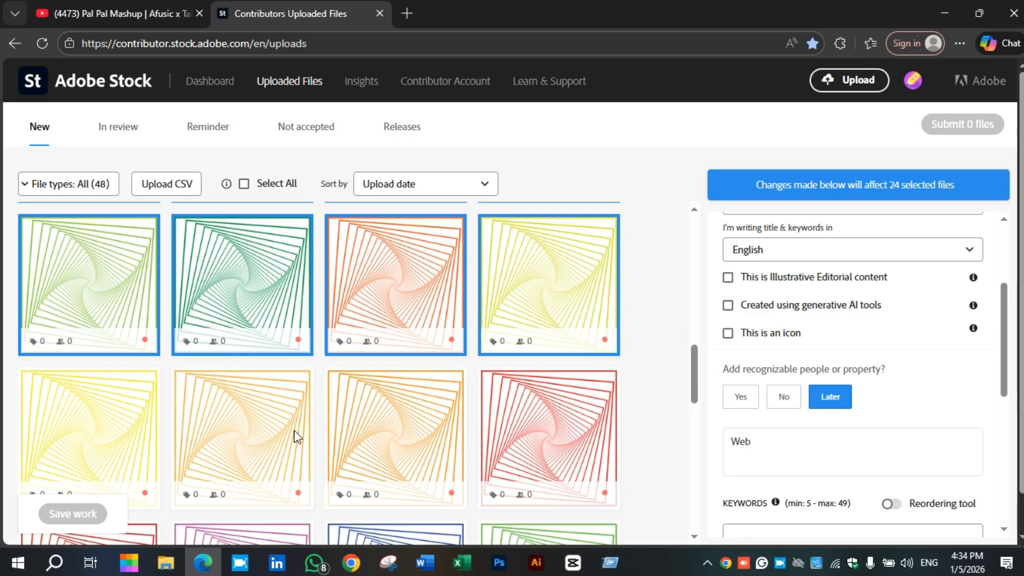
ctrl+click(128, 323)
ctrl+click(242, 338)
ctrl+click(423, 338)
ctrl+click(533, 368)
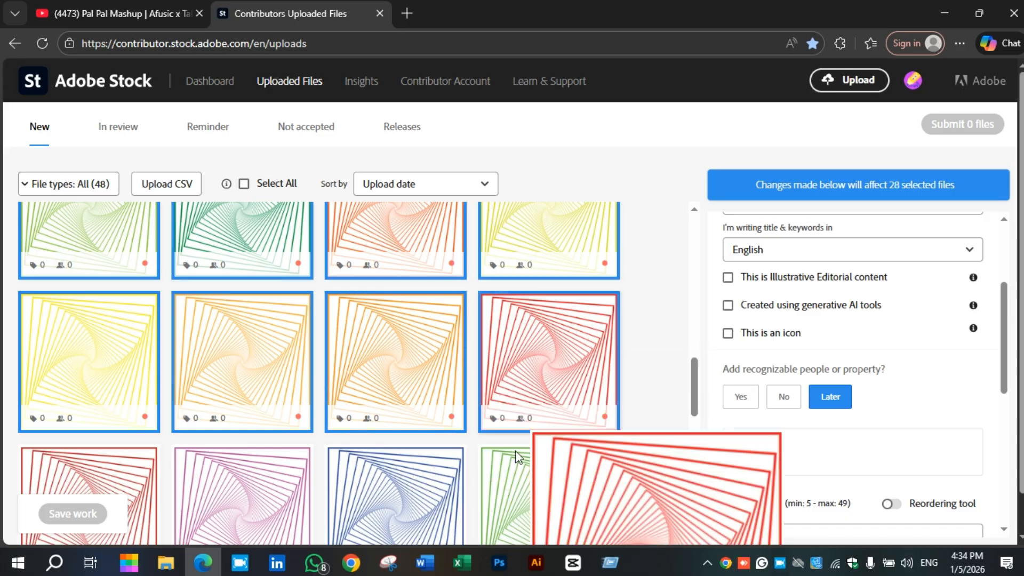
ctrl+click(521, 457)
ctrl+click(391, 469)
ctrl+click(254, 470)
ctrl+click(132, 462)
Step: Add the remaining light blue, red, yellow, black and dark brown spiral files to complete the selection of new uploads
scroll(364, 425, down, 7)
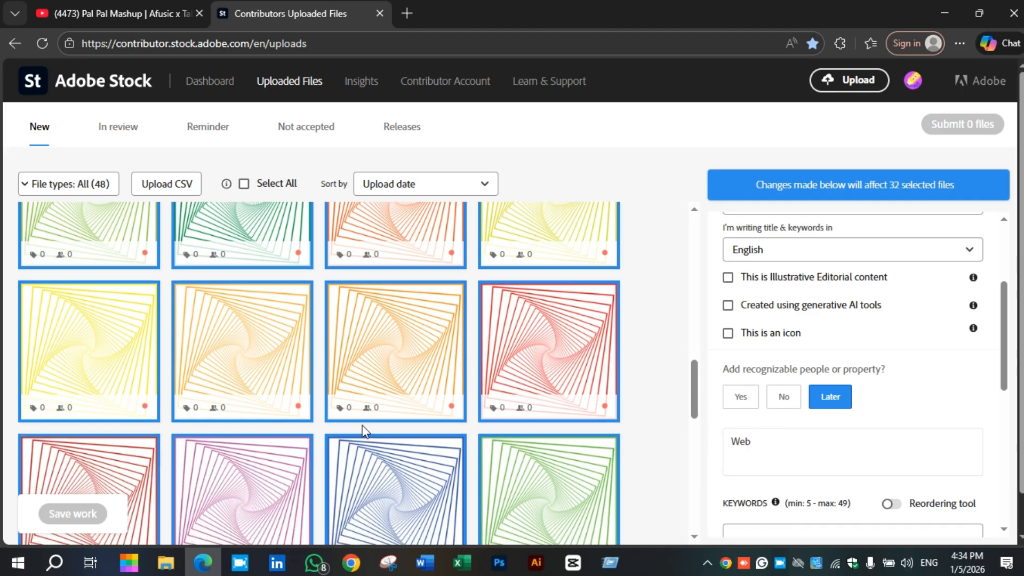
ctrl+click(143, 302)
ctrl+click(265, 304)
ctrl+click(405, 298)
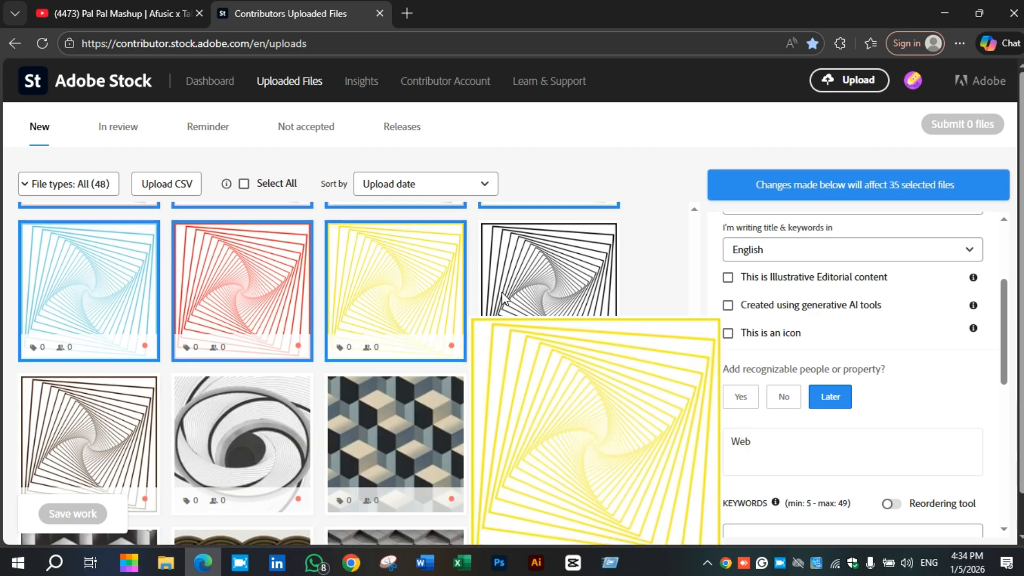
ctrl+click(550, 299)
ctrl+click(153, 420)
scroll(498, 359, up, 5)
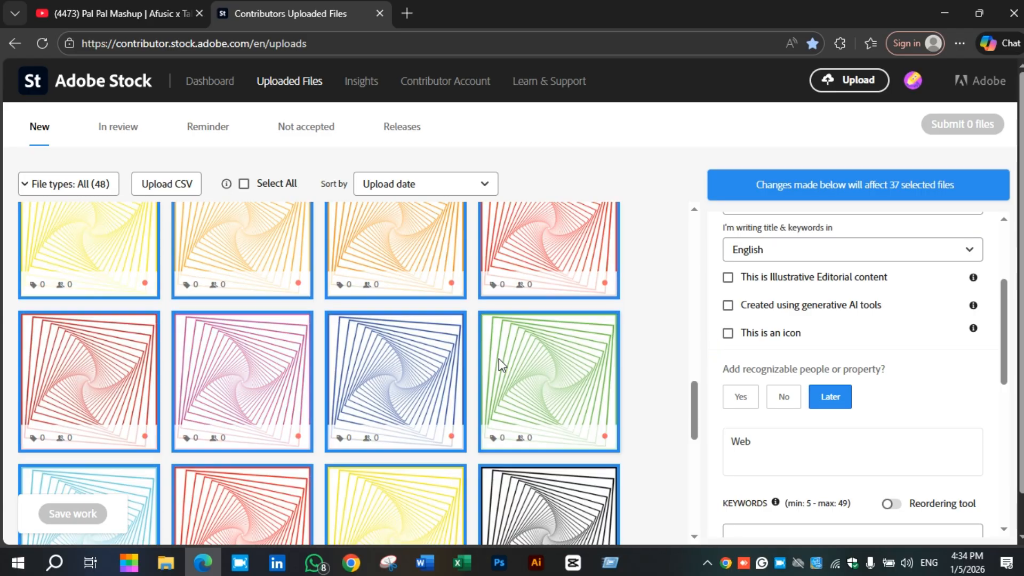
scroll(515, 359, up, 3)
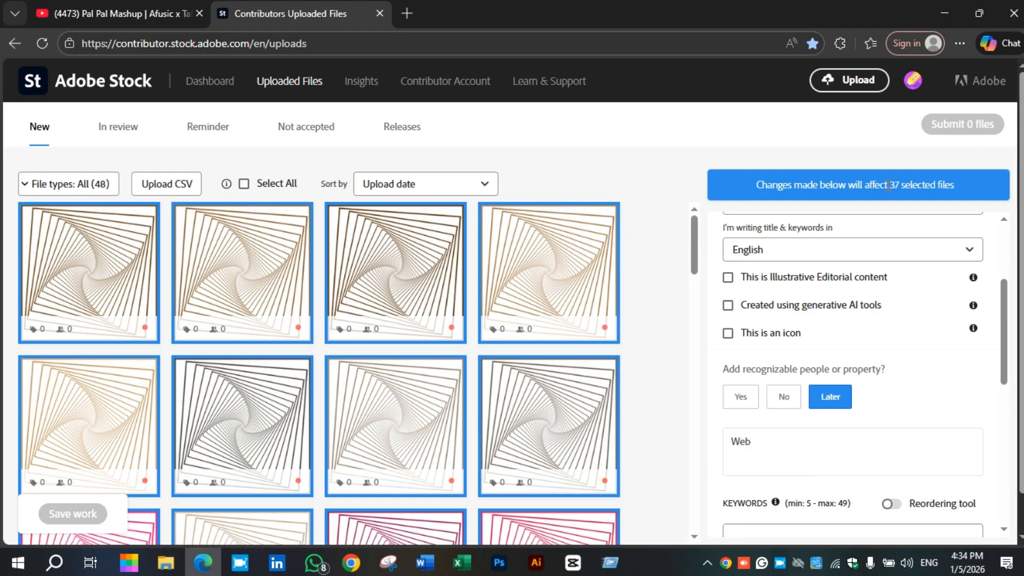
Step: Mark all selected files as having no recognizable people or property, set their category to Graphic Resources, and save the work
click(784, 396)
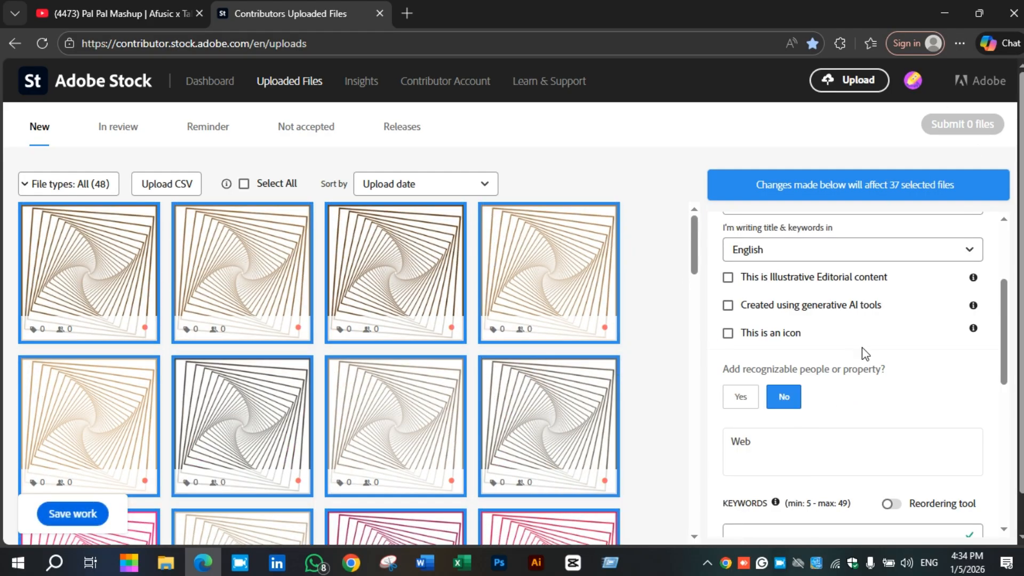
scroll(862, 352, down, 1)
scroll(861, 365, down, 4)
scroll(861, 365, up, 6)
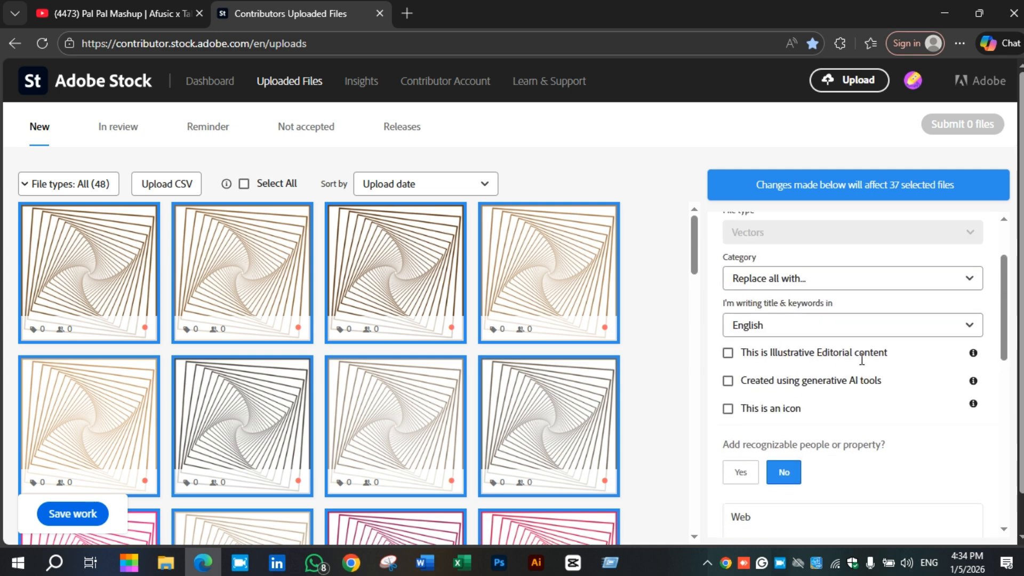
scroll(862, 364, up, 2)
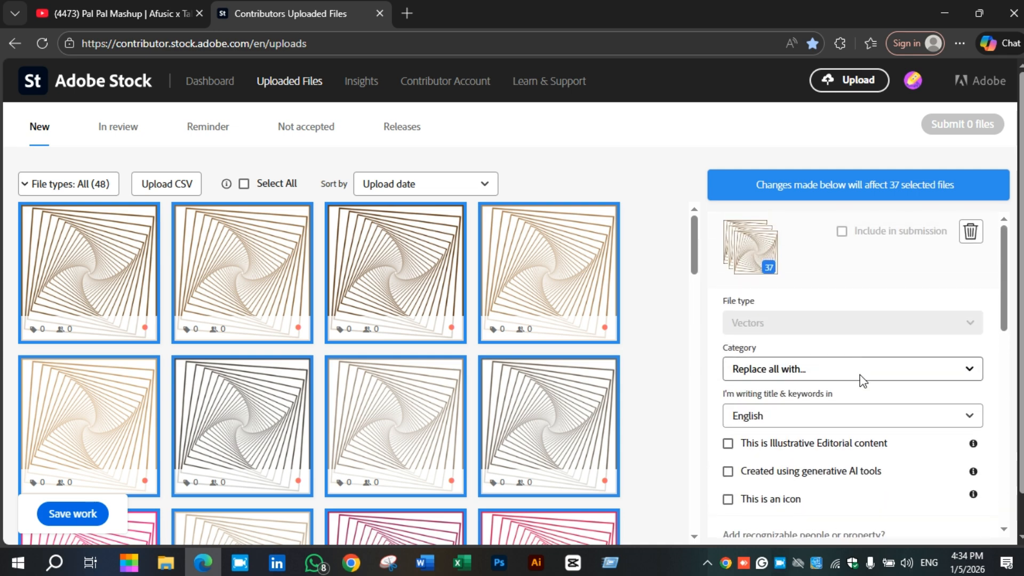
click(862, 369)
click(833, 256)
click(47, 513)
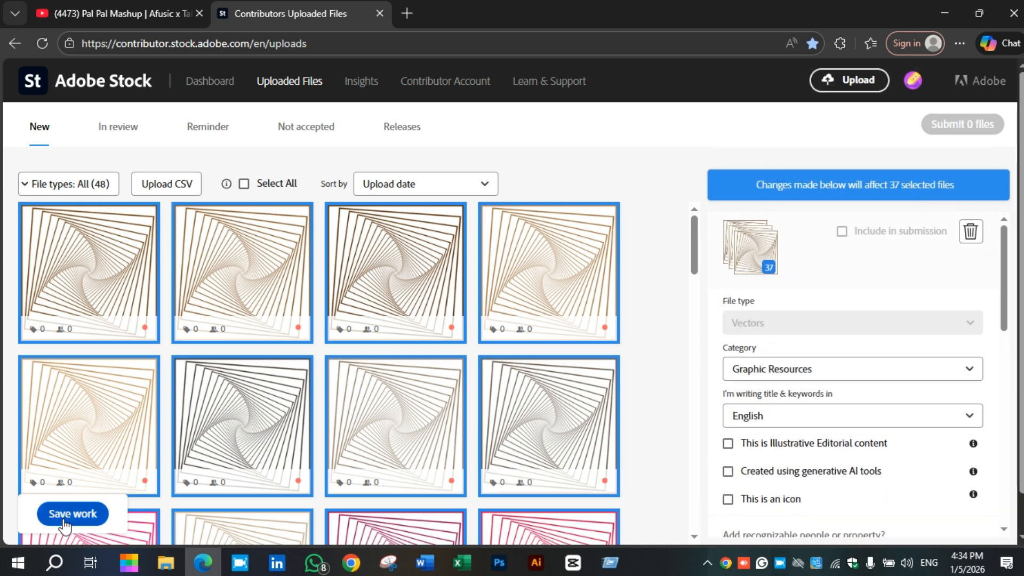
Step: Title the first brown spiral file "a 3d brown spiral square-shaped vector design", accepting the hyphen correction
click(124, 251)
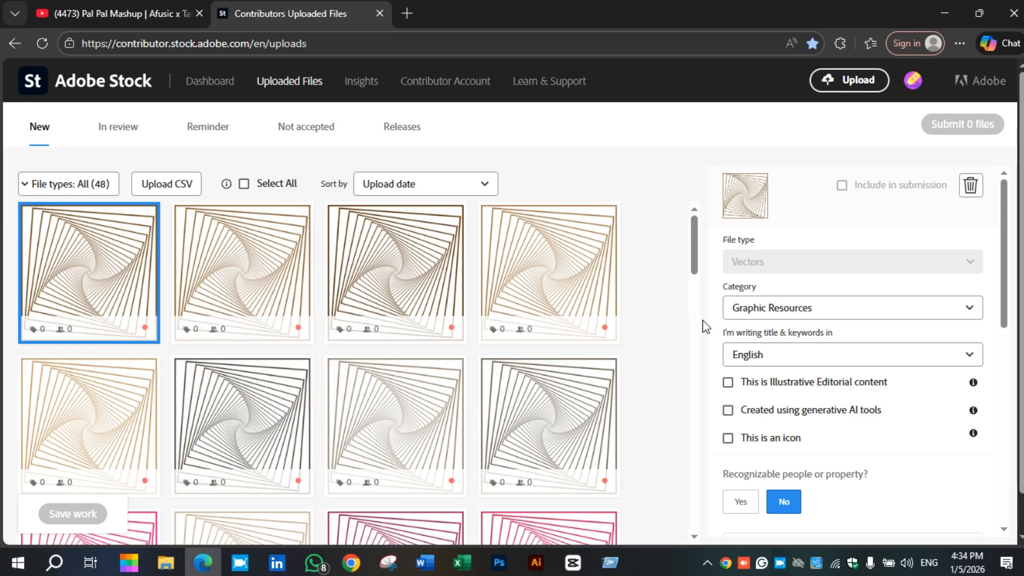
scroll(800, 349, down, 2)
scroll(801, 349, down, 1)
click(810, 391)
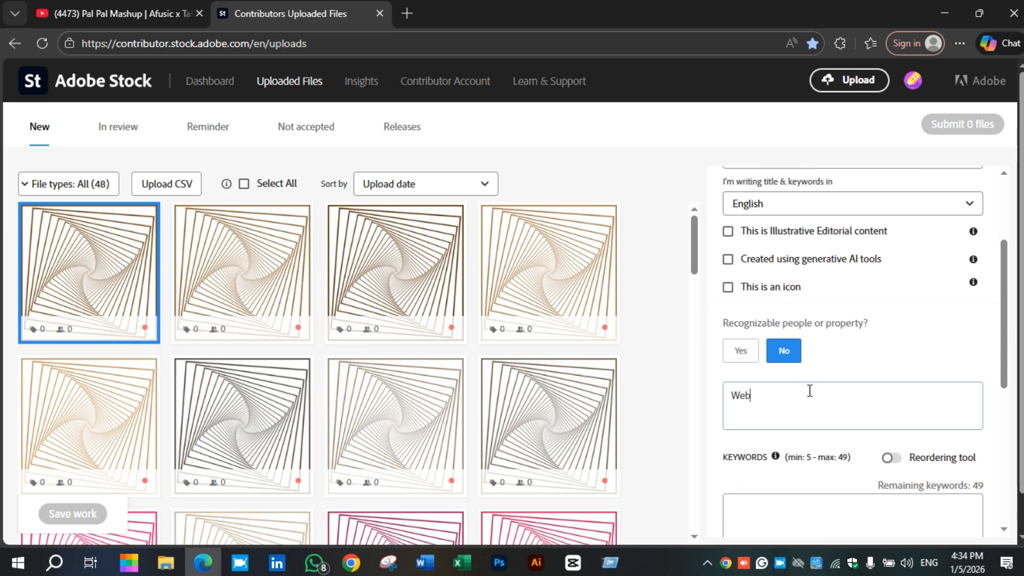
key(ctrl+a)
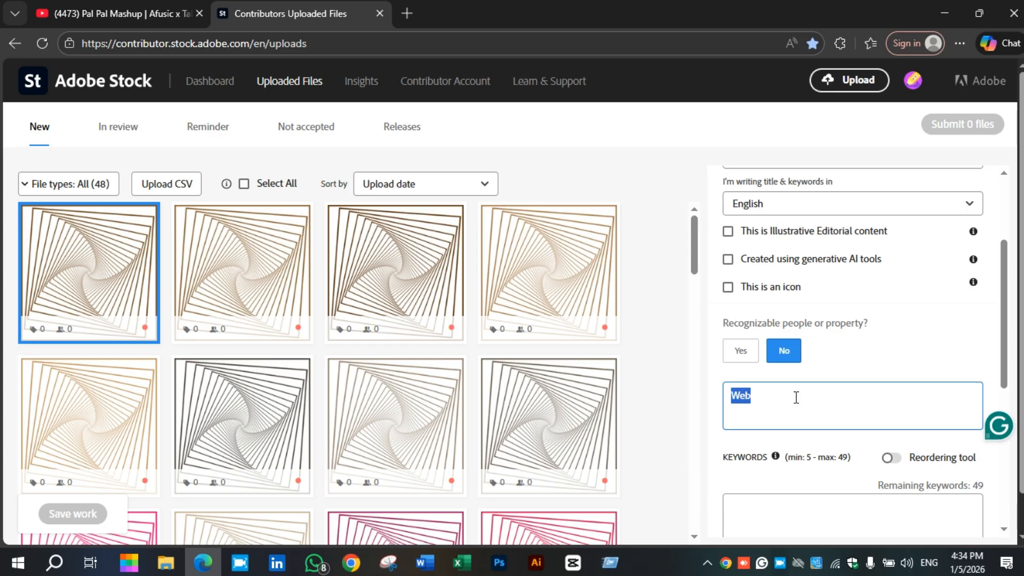
text(a brown)
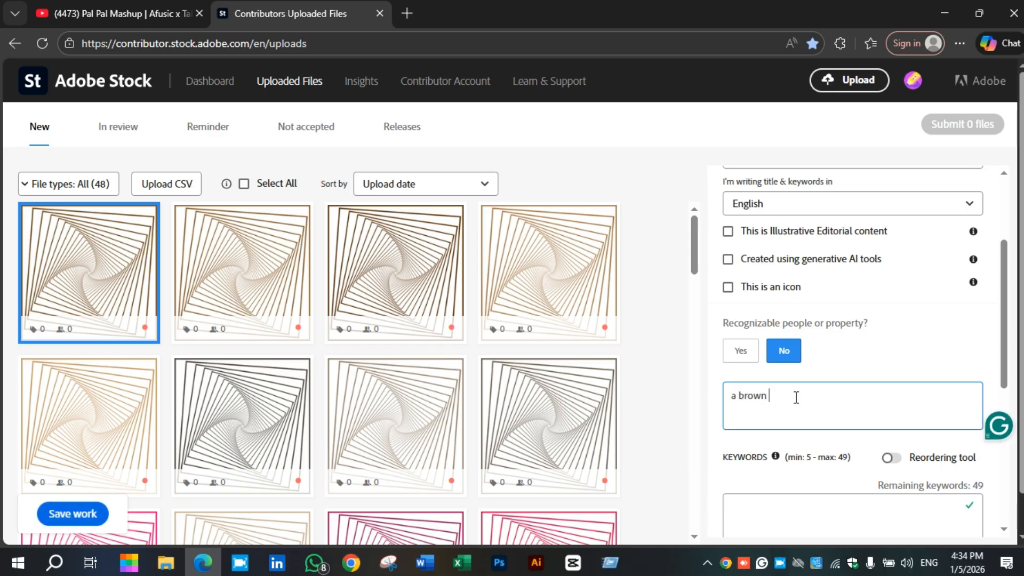
text( spiral square shaped vector design)
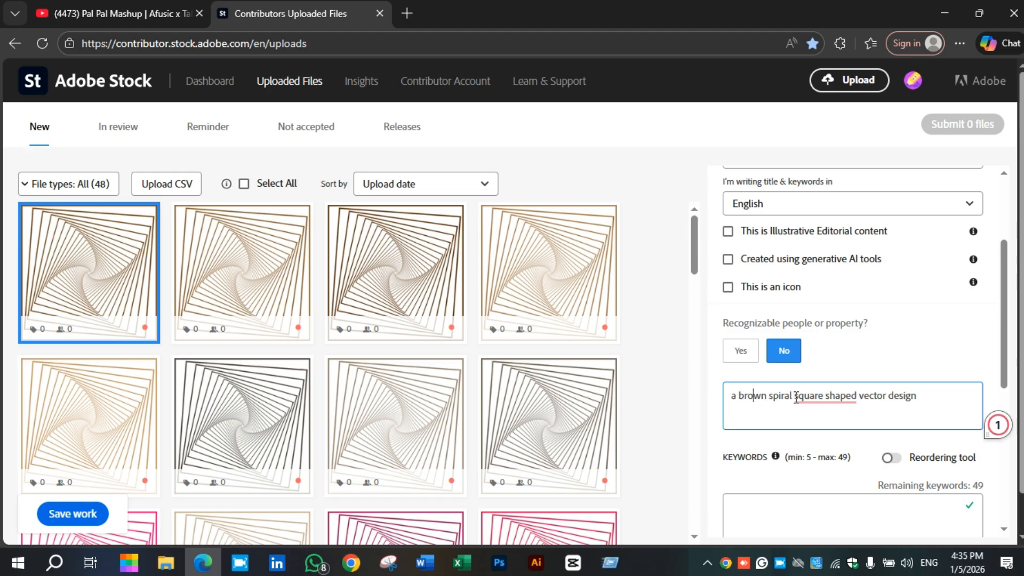
text(3d)
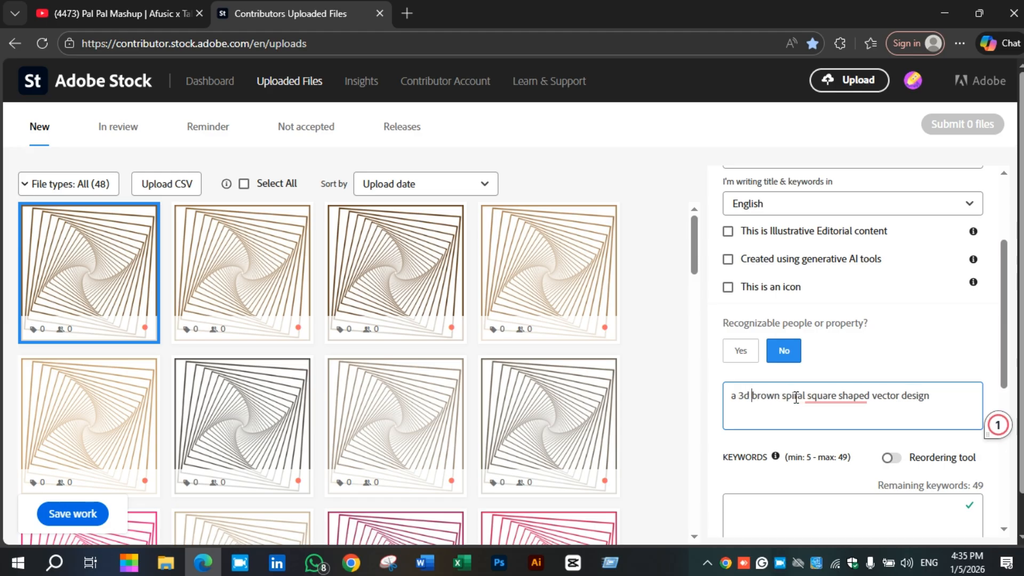
click(844, 396)
click(685, 424)
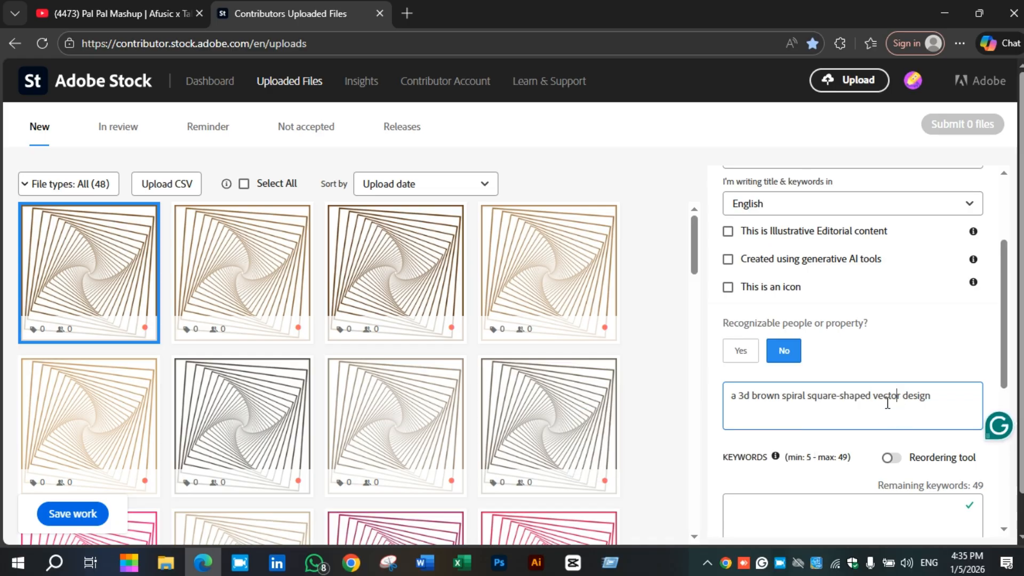
Step: Copy the first file's title and replace the second brown spiral's title with it
key(ctrl+a)
key(ctrl+c)
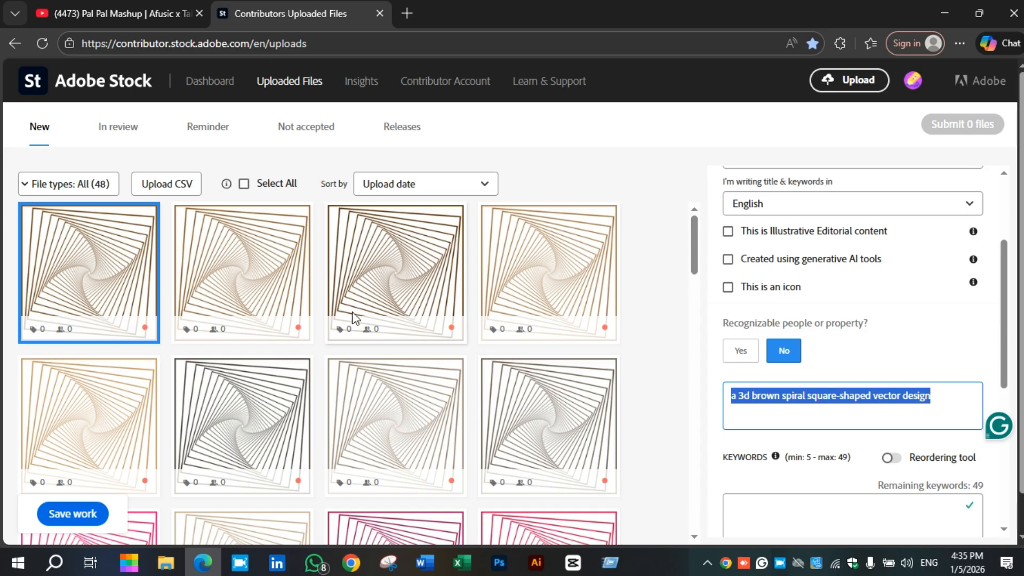
click(257, 278)
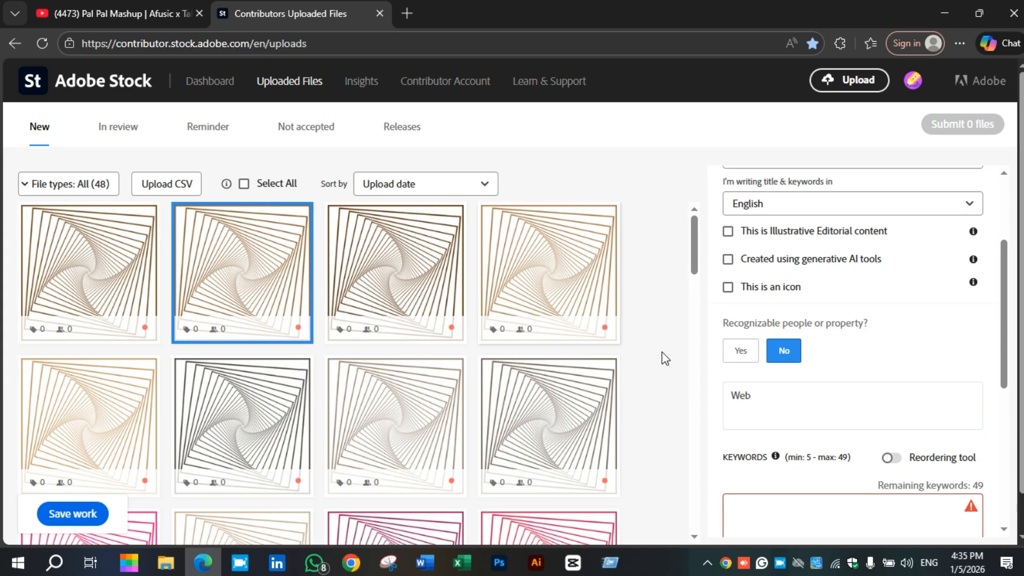
click(853, 400)
key(ctrl+a)
key(ctrl+v)
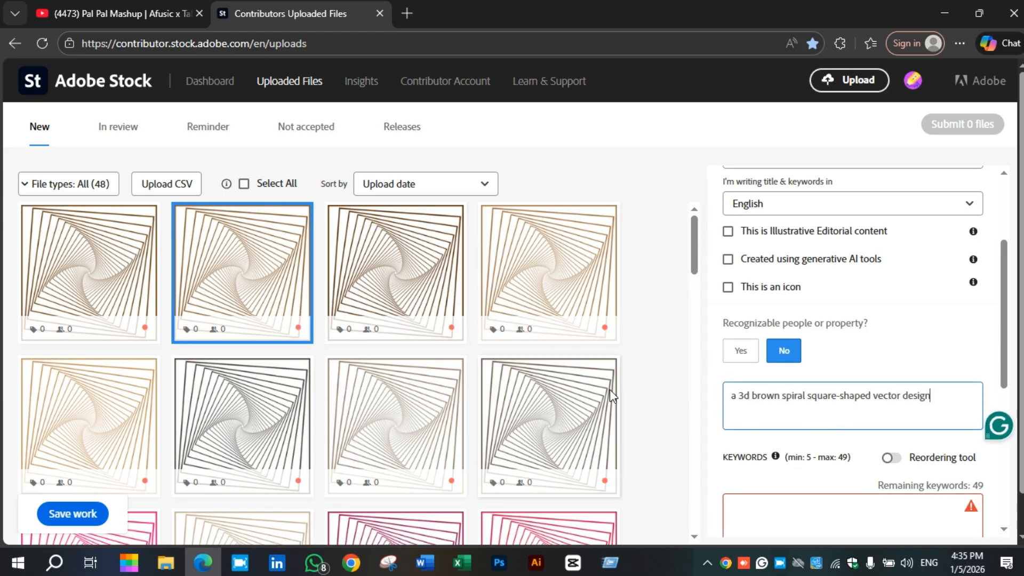
Step: Replace the titles of the third and fourth spirals in the first row with the copied brown spiral title
mouse_move(352, 228)
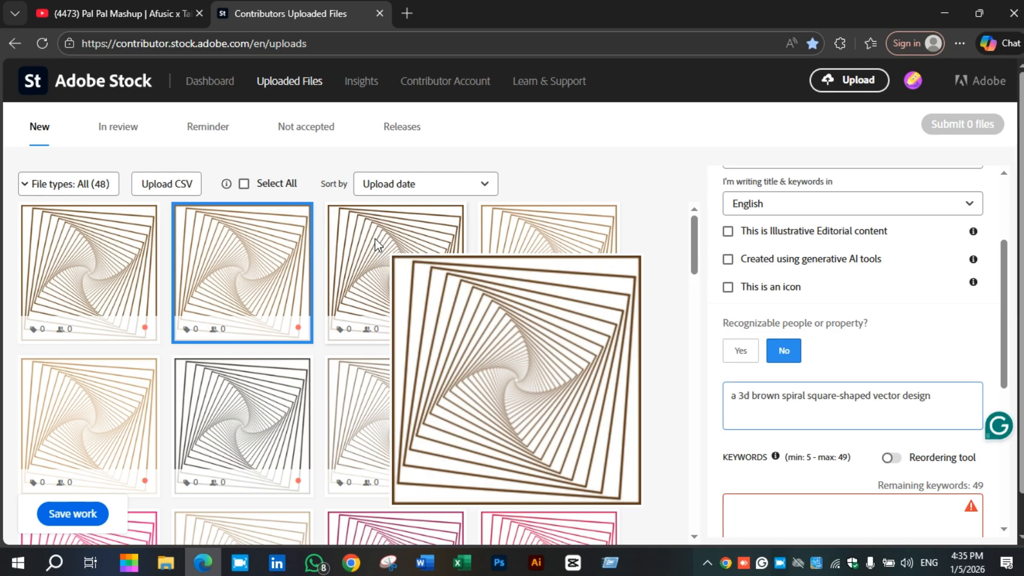
click(375, 238)
click(787, 388)
key(ctrl+a)
key(ctrl+v)
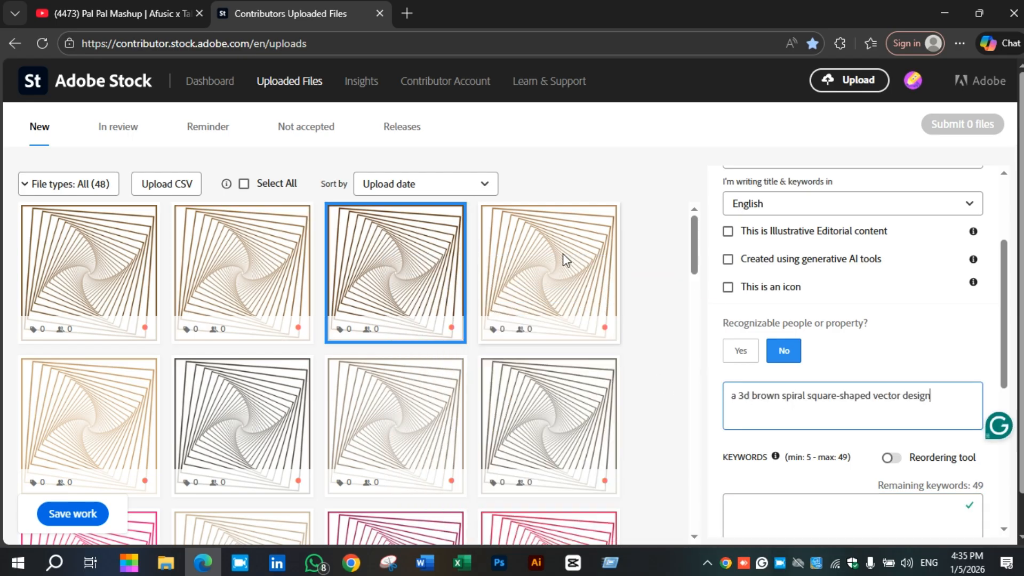
click(568, 256)
click(821, 415)
key(ctrl+a)
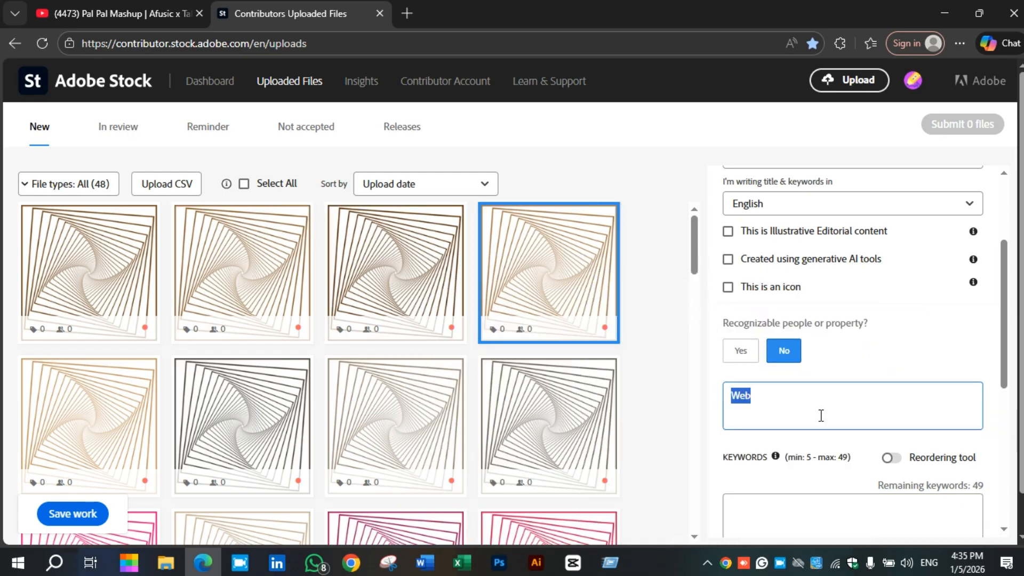
key(ctrl+v)
Step: Replace the title of the dark grey-brown spiral at the end of the second row with the copied title
scroll(529, 386, down, 3)
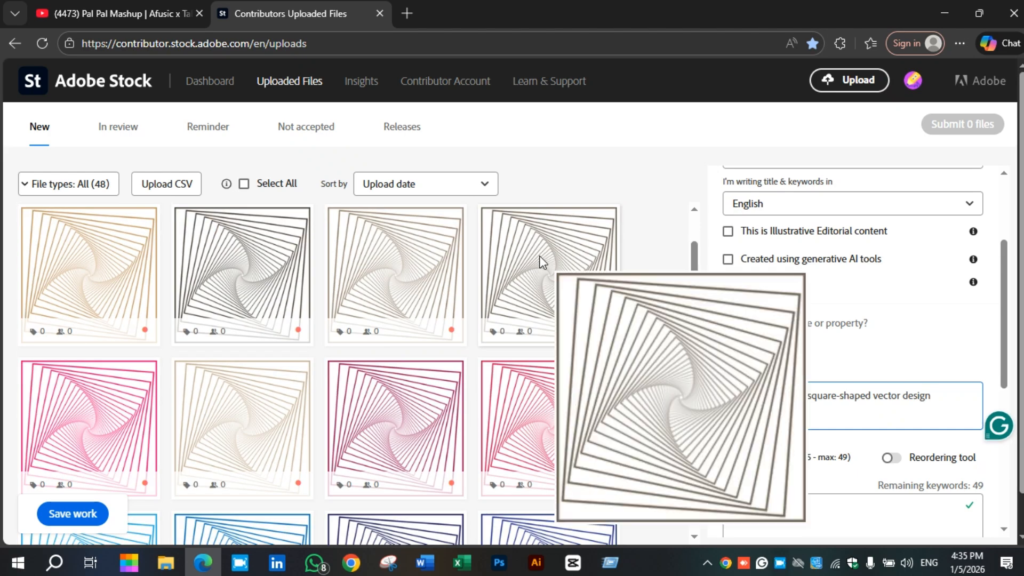
click(539, 255)
click(794, 392)
key(ctrl+a)
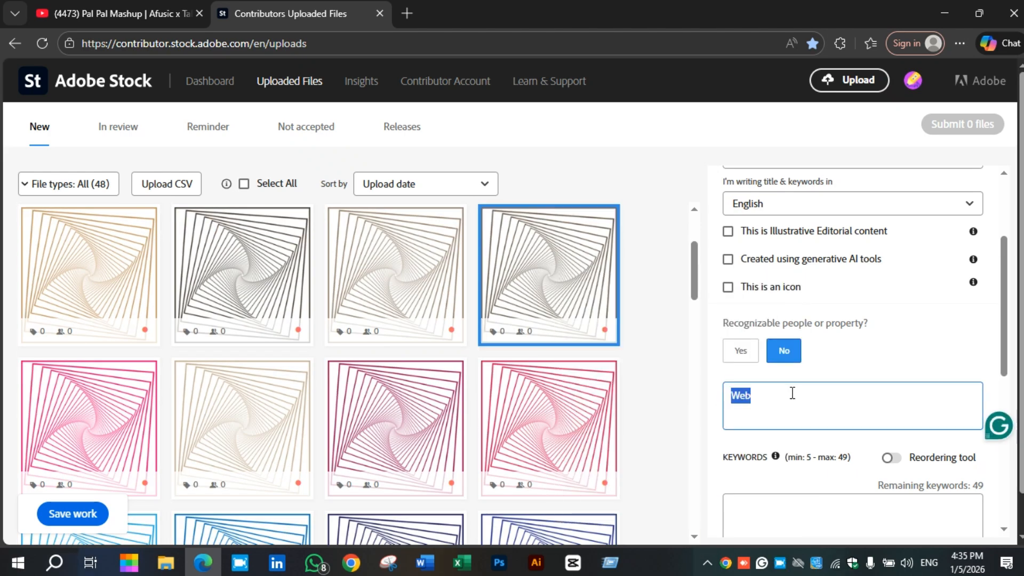
text(a 3d brown spiral square shaped vector design)
Step: Give the lighter grey-brown spiral, third in the second row, the same copied title
click(455, 283)
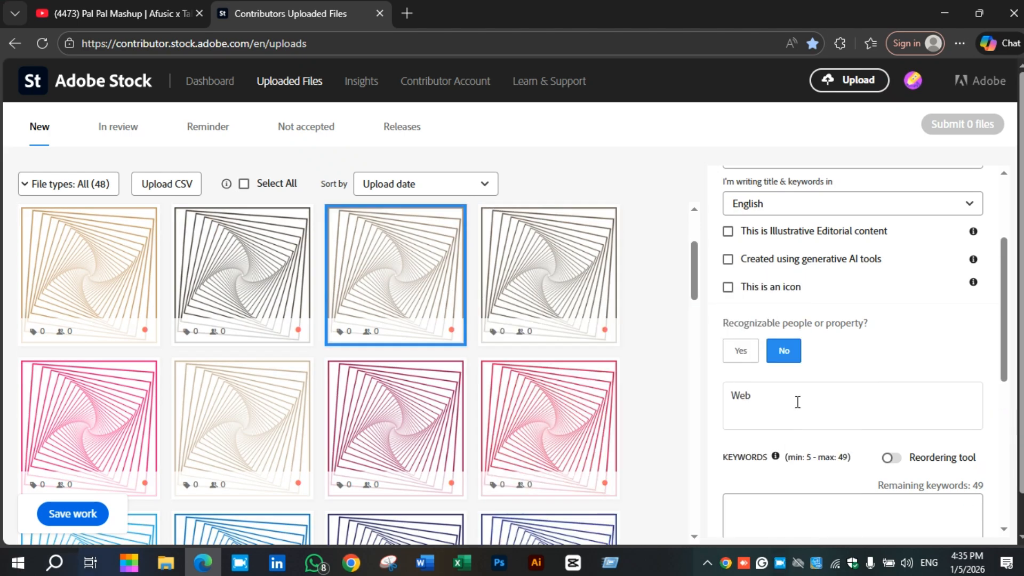
click(798, 401)
key(ctrl+a)
key(ctrl+v)
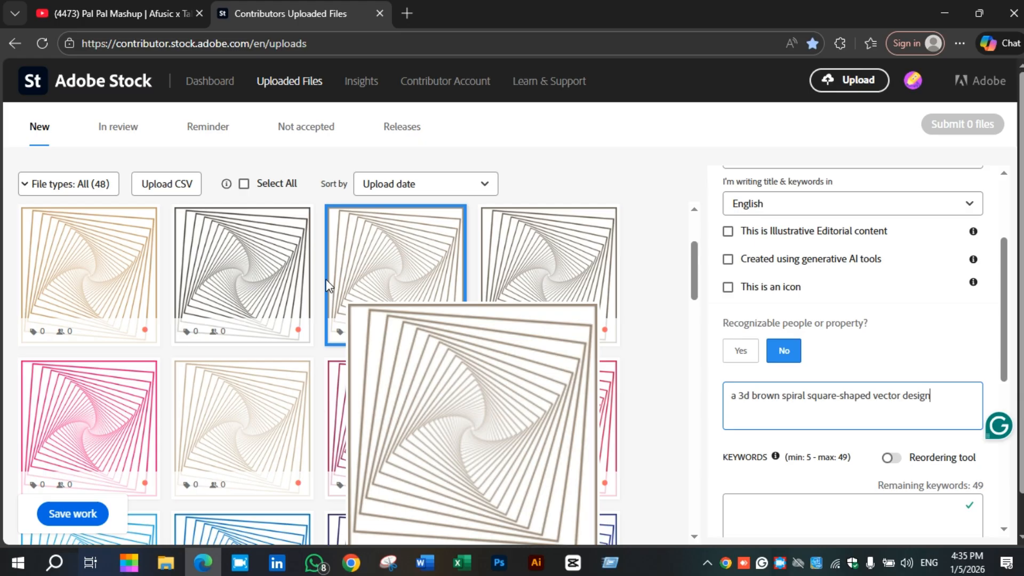
Step: Replace the title of the dark charcoal spiral beside the tan one with the copied title "a 3d brown spiral square-shaped vector design"
click(297, 261)
click(806, 403)
key(ctrl+a)
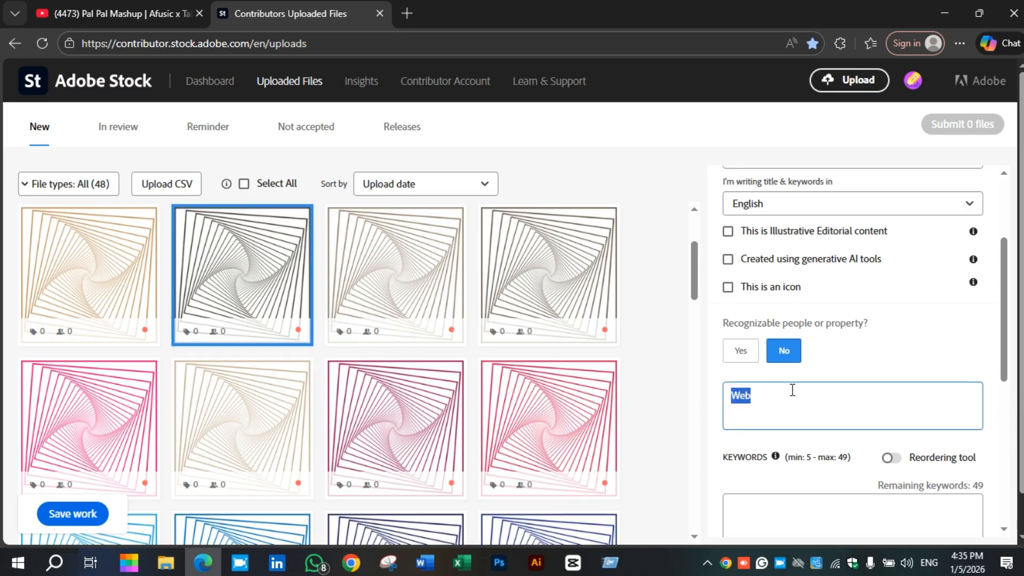
key(ctrl+v)
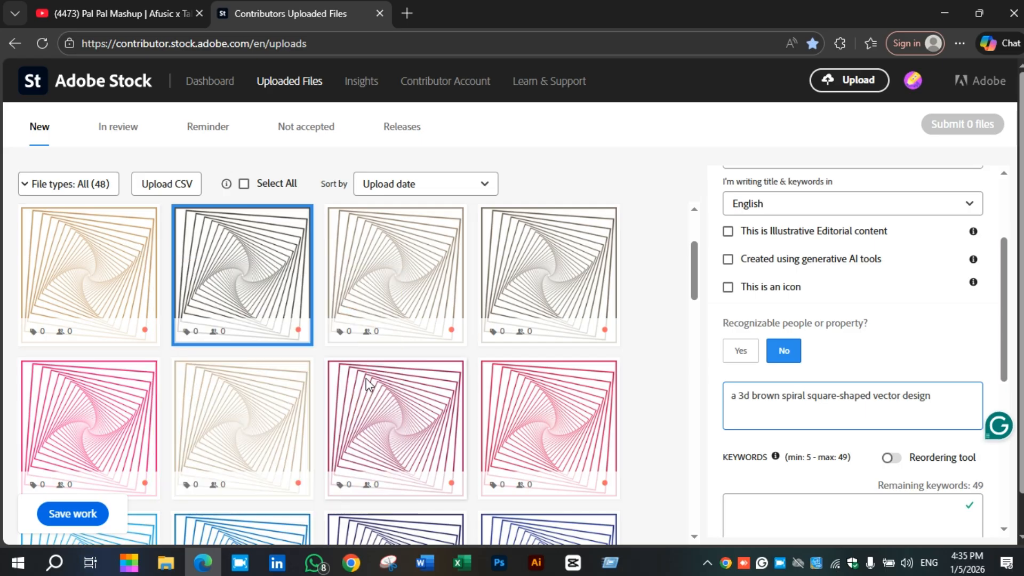
Step: Find the dark brown spiral beside the grey swirl photo and replace its title with "a 3d brown spiral square-shaped vector design"
scroll(366, 378, down, 8)
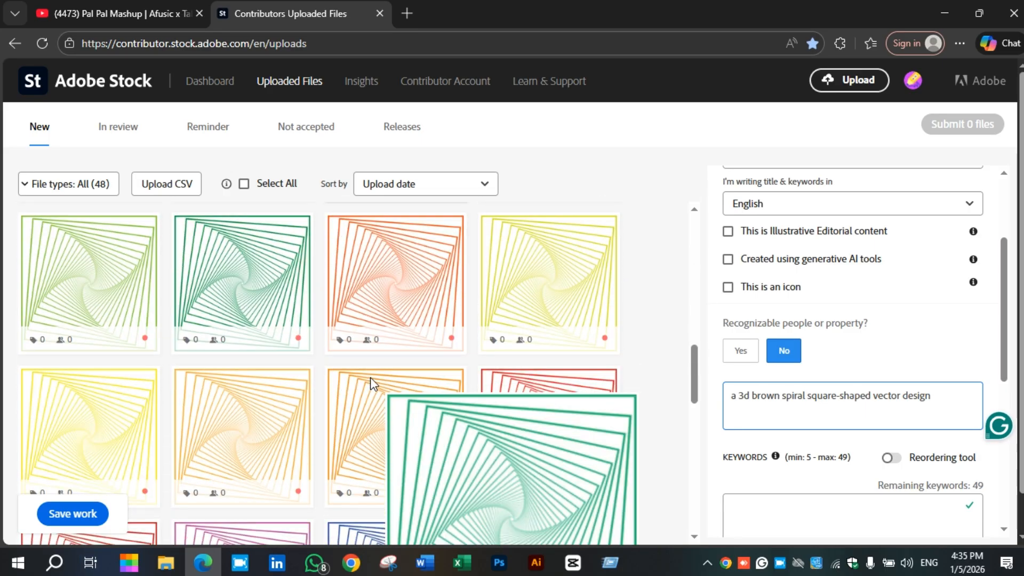
scroll(422, 373, down, 3)
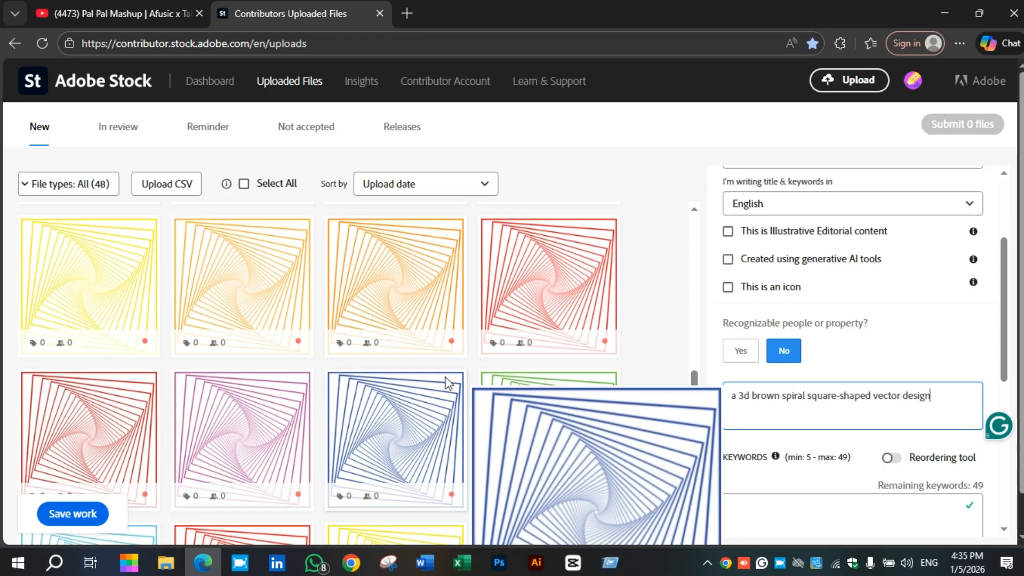
scroll(448, 390, down, 2)
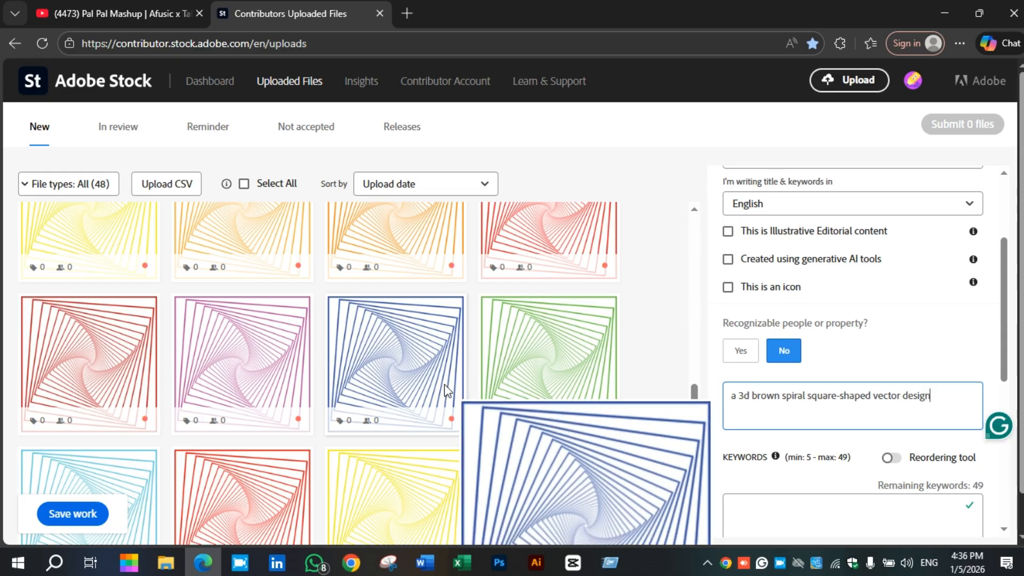
scroll(459, 404, down, 2)
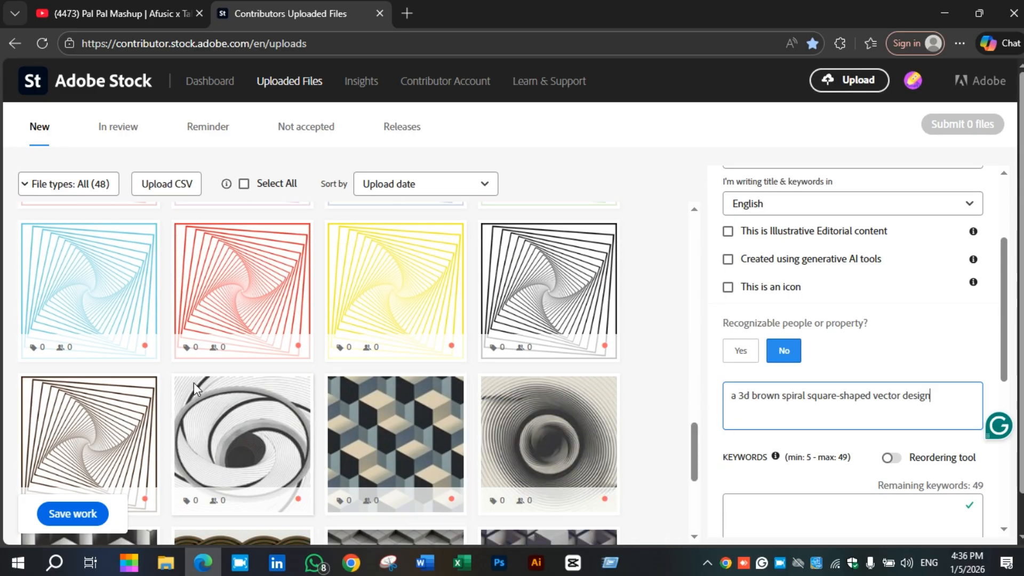
scroll(532, 287, down, 3)
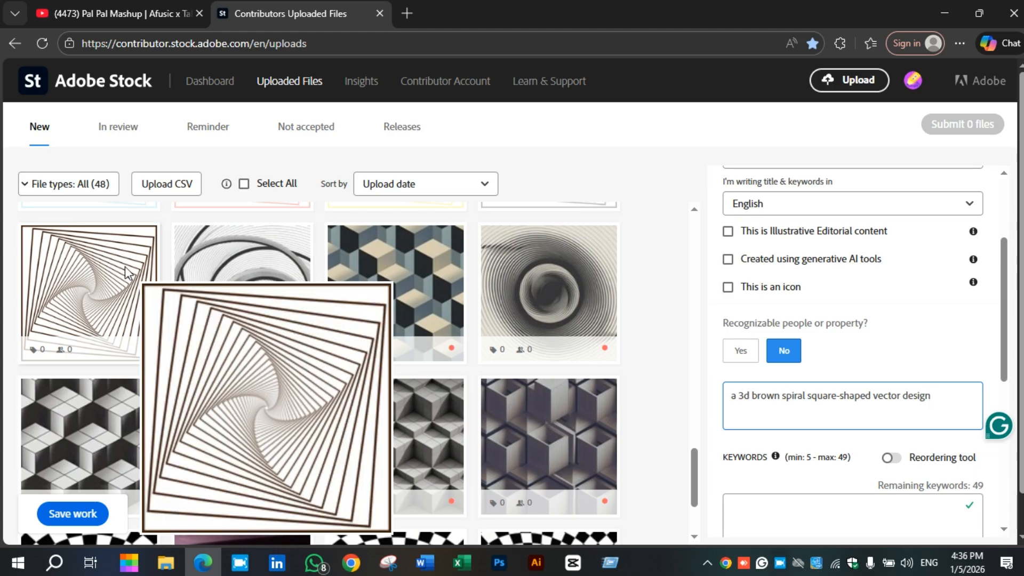
click(125, 266)
triple_click(796, 412)
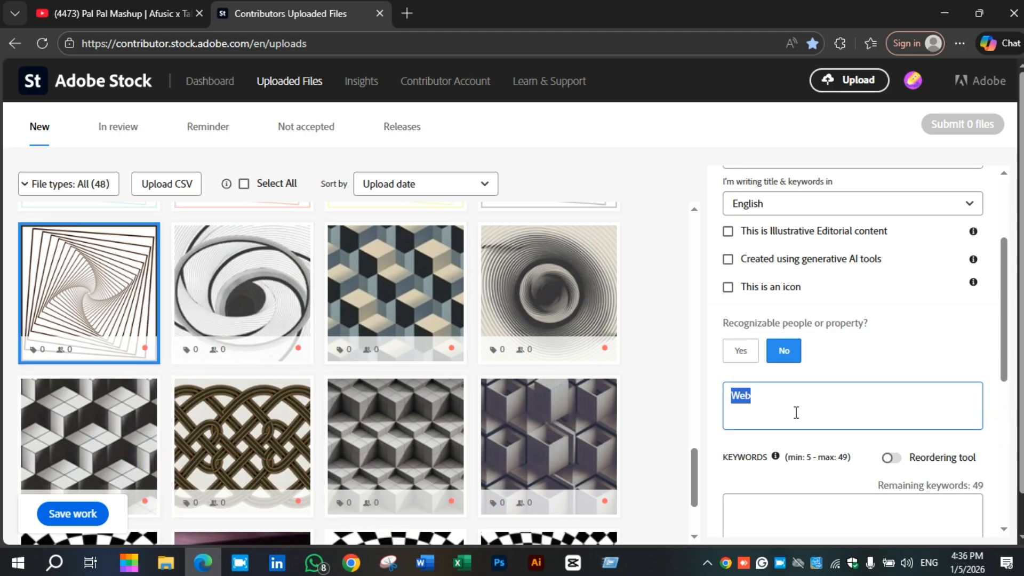
text(a 3d brown spiral square-shaped vector design)
Step: Title the black spiral in the row above the dark brown one "a 3d black spiral square-shaped vector design"
mouse_move(534, 361)
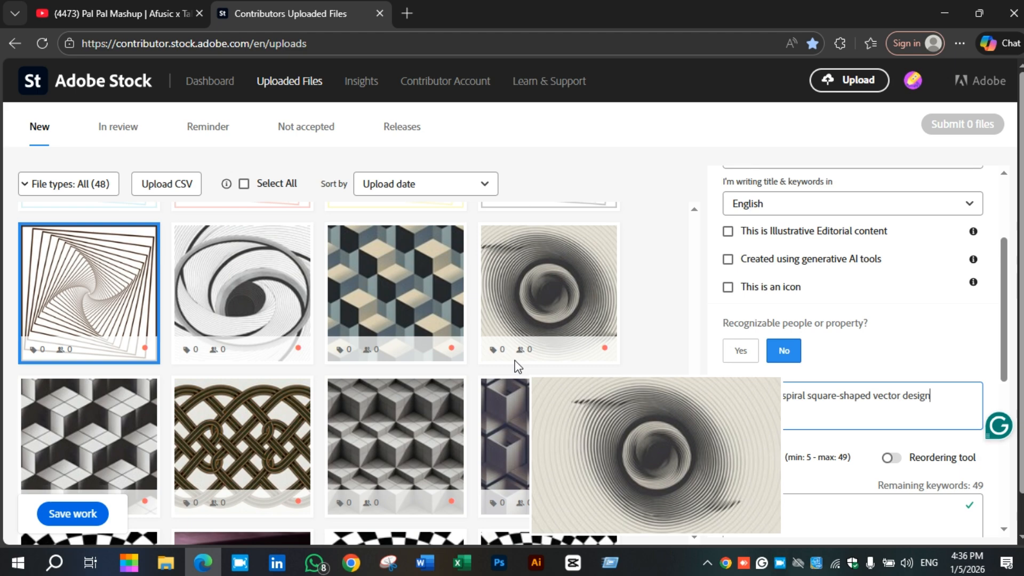
scroll(545, 405, up, 4)
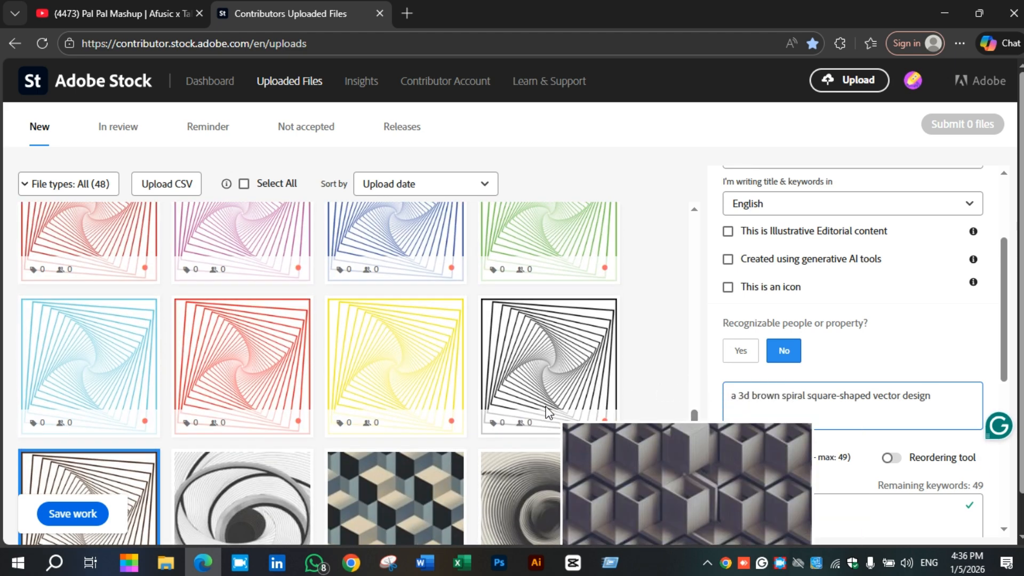
click(580, 362)
scroll(779, 377, down, 1)
double_click(786, 317)
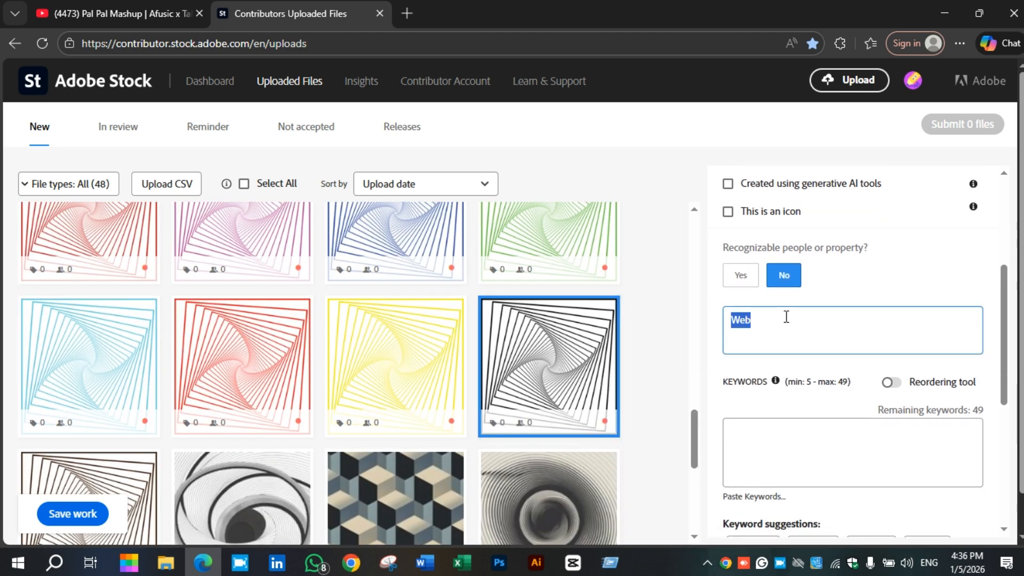
text(a 3d brown spiral square-shaped vector design)
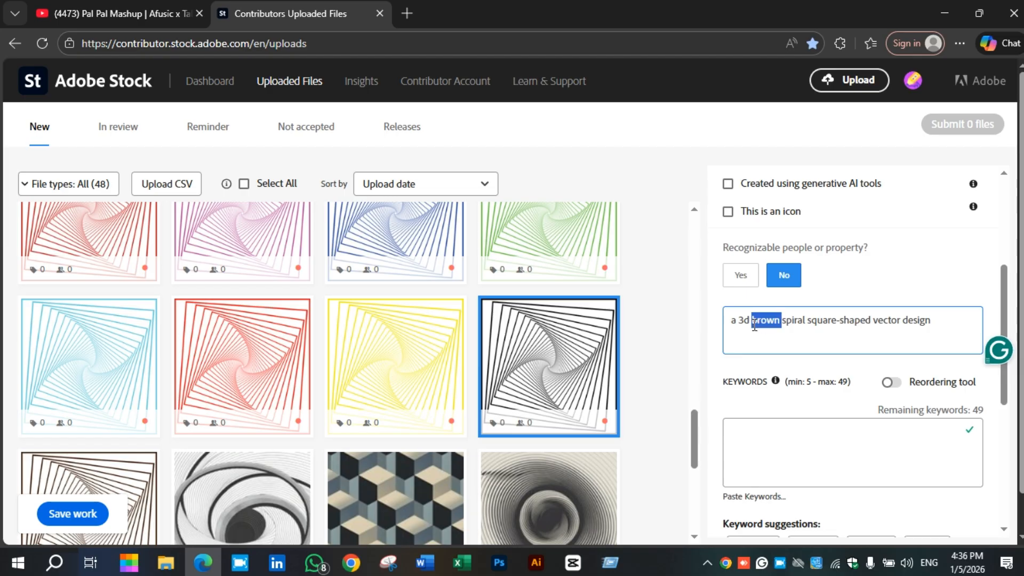
text(black)
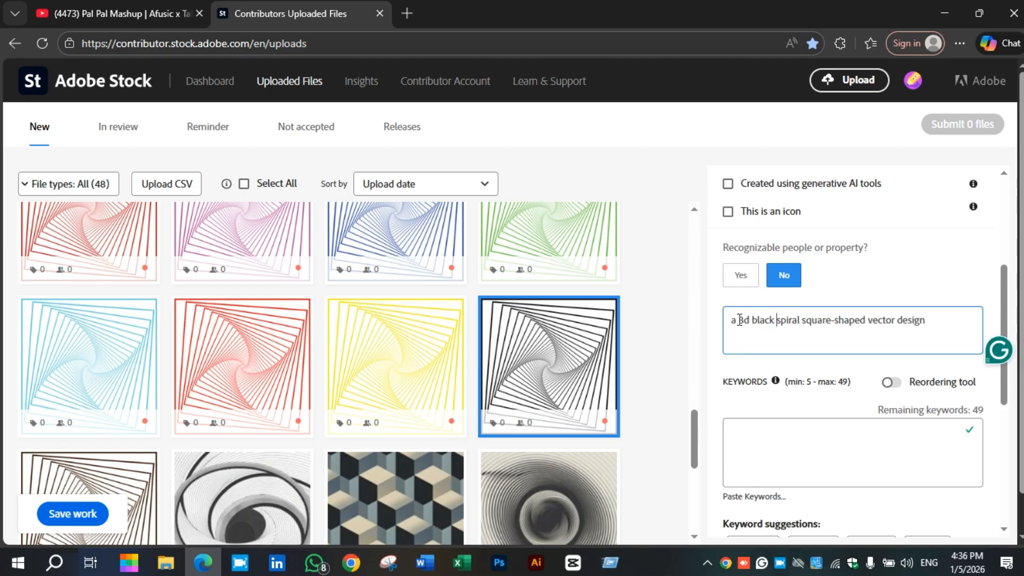
Step: Title the yellow spiral next to the black one "a 3d yellow spiral square-shaped vector design"
click(402, 341)
click(848, 329)
double_click(848, 329)
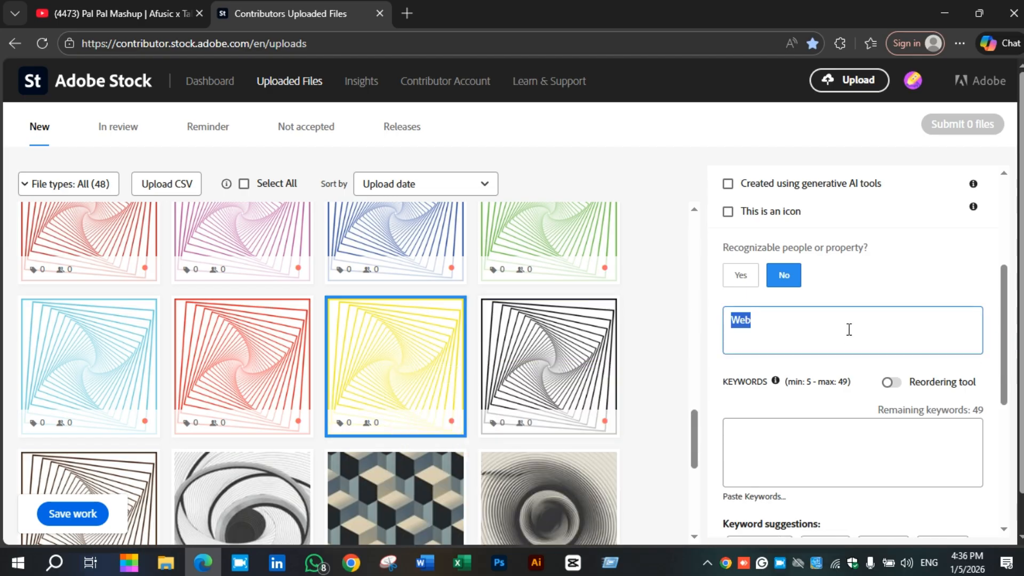
text(a 3d brown spiral square-shaped vector design)
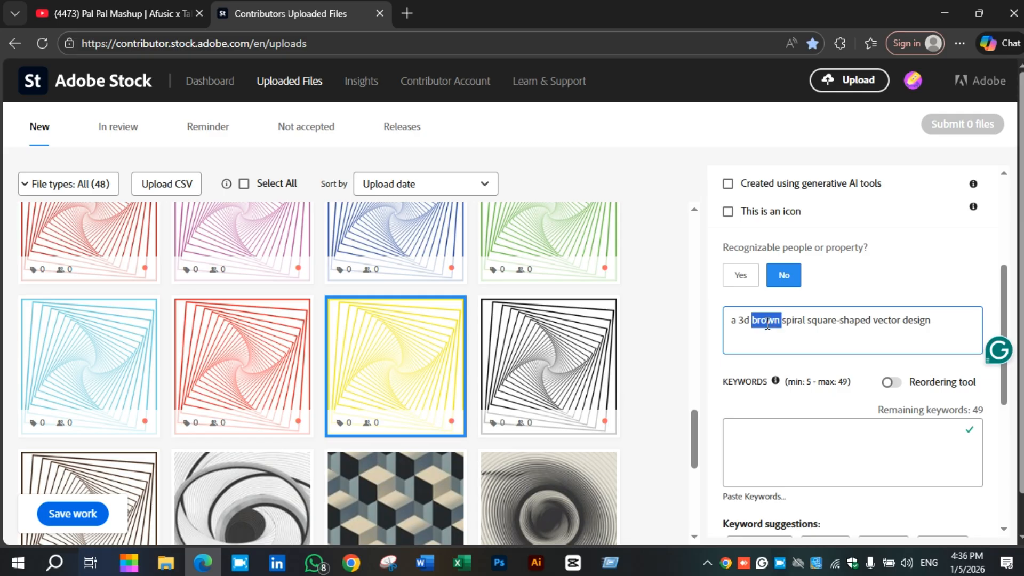
text(yellow)
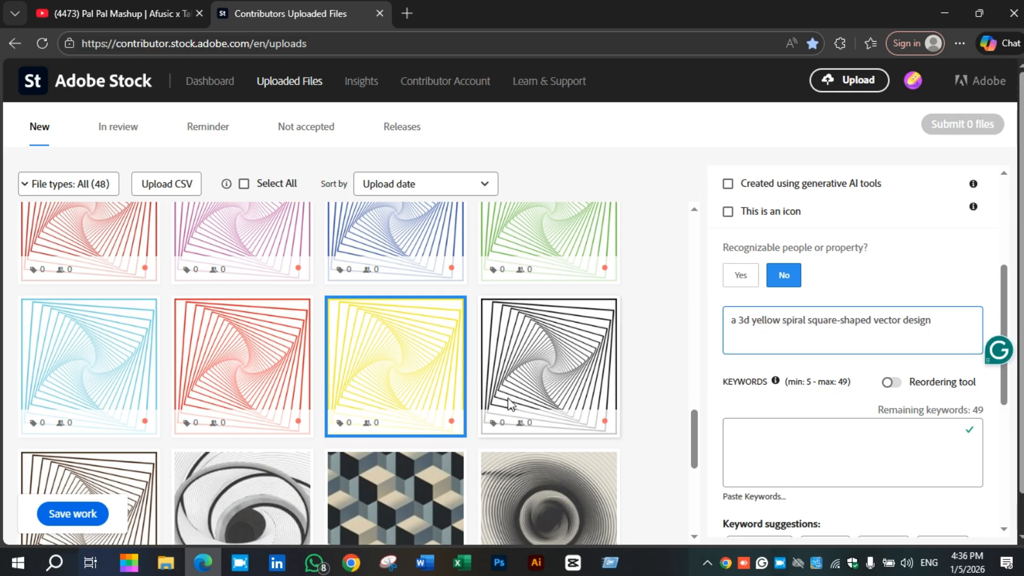
Step: Title the red spiral next to the yellow one "a 3d red spiral square-shaped vector design"
click(267, 342)
double_click(773, 316)
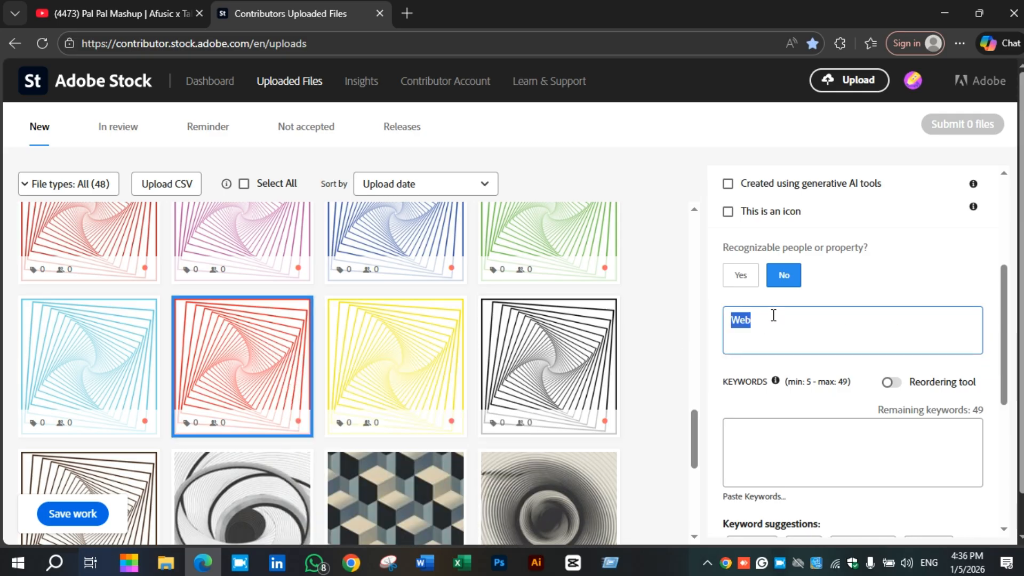
text(a 3d brown spiral square-shaped vector design)
text(red)
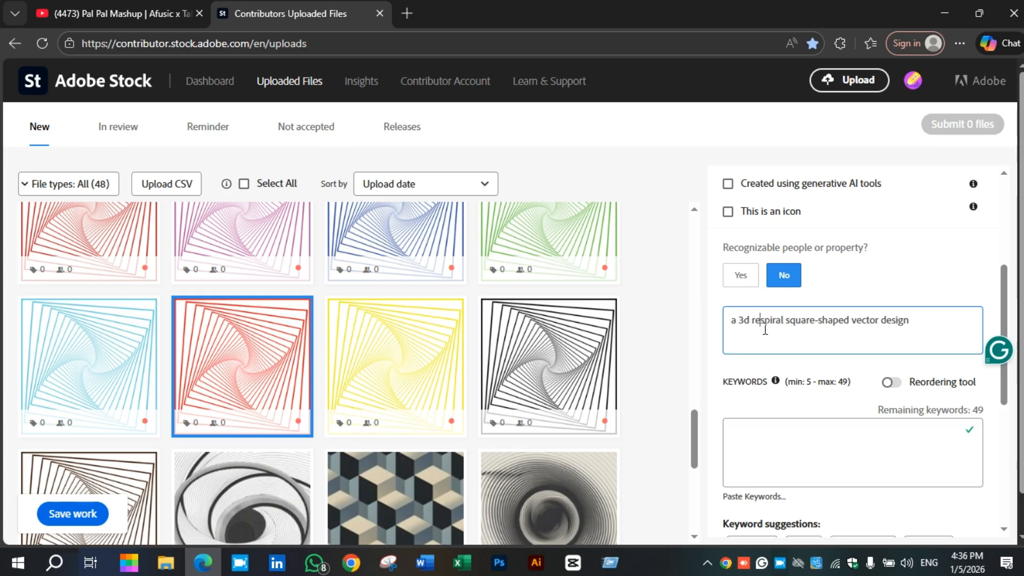
Step: Title the light blue spiral "a 3d blue spiral square-shaped vector design" and save the work
click(102, 346)
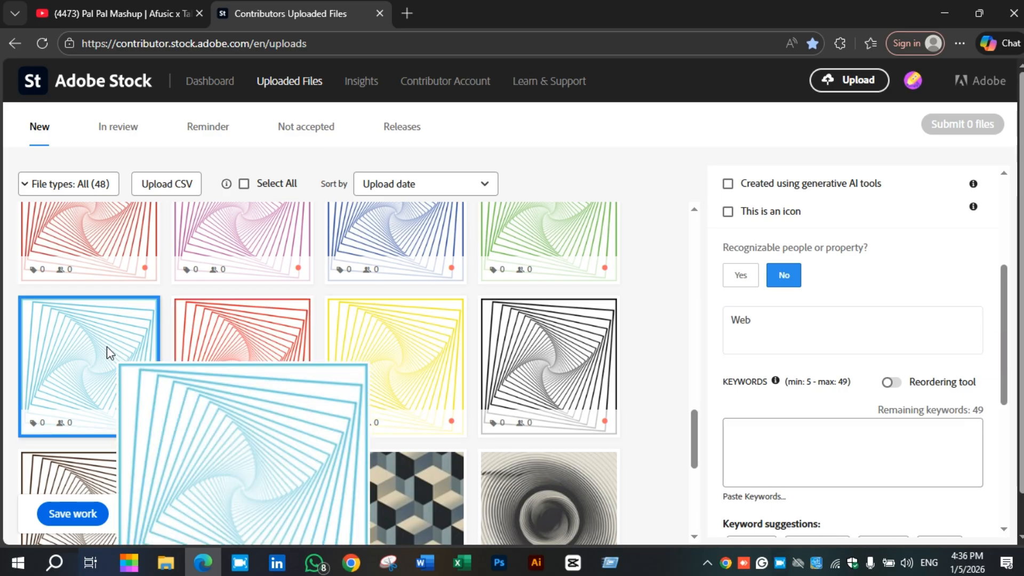
double_click(759, 340)
text(a 3d brown spiral square-shaped vector design)
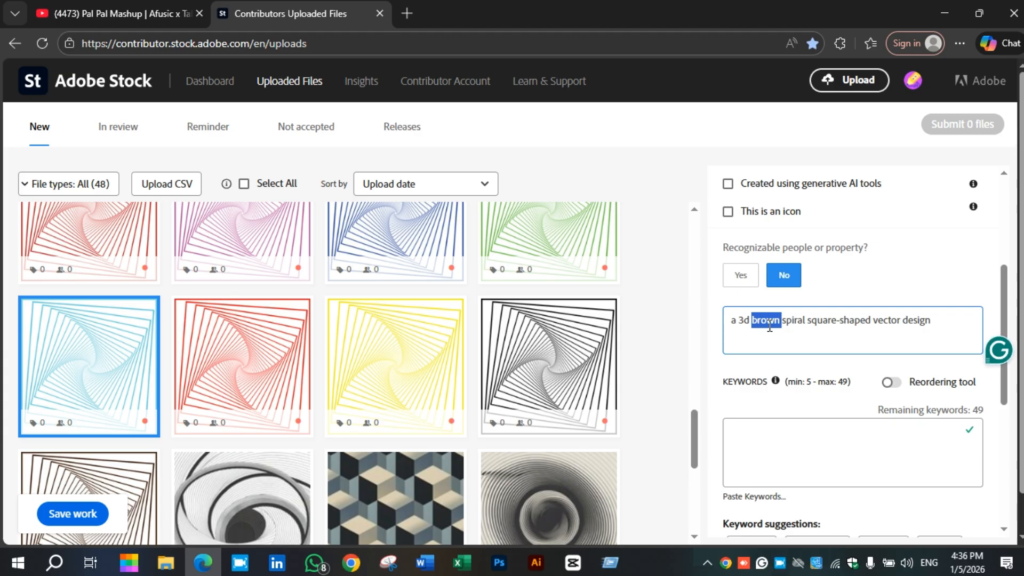
text(blue)
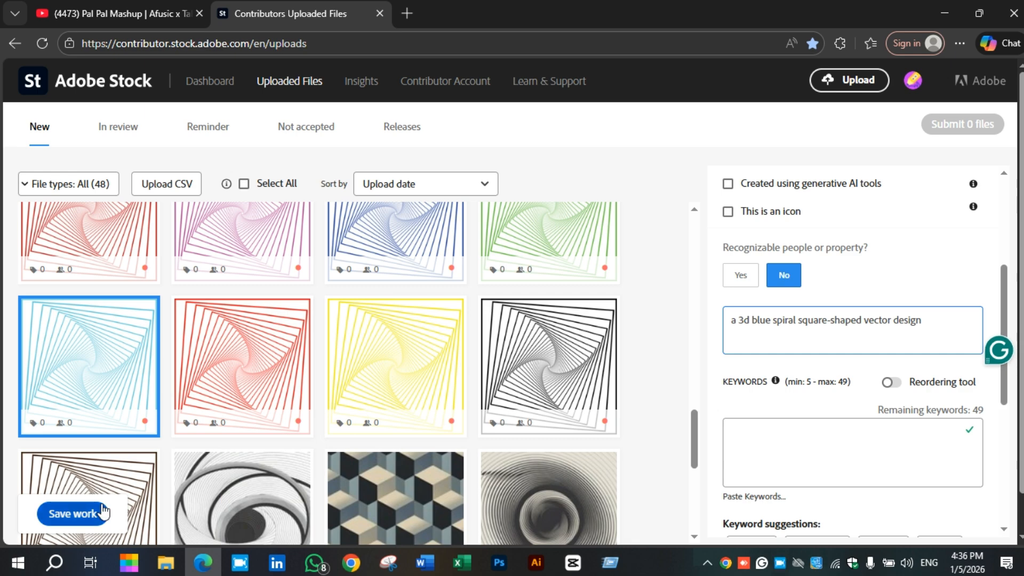
click(99, 513)
Step: Title the green spiral directly above the black one "a 3d green spiral square-shaped vector design"
scroll(479, 376, up, 2)
click(588, 270)
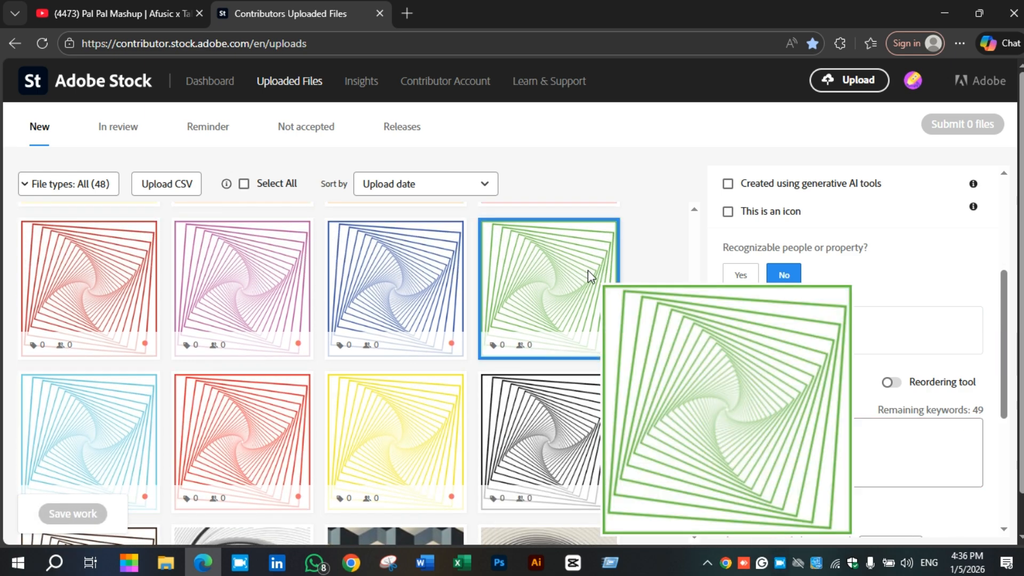
double_click(797, 316)
text(a 3d brown spiral square-shaped vector design)
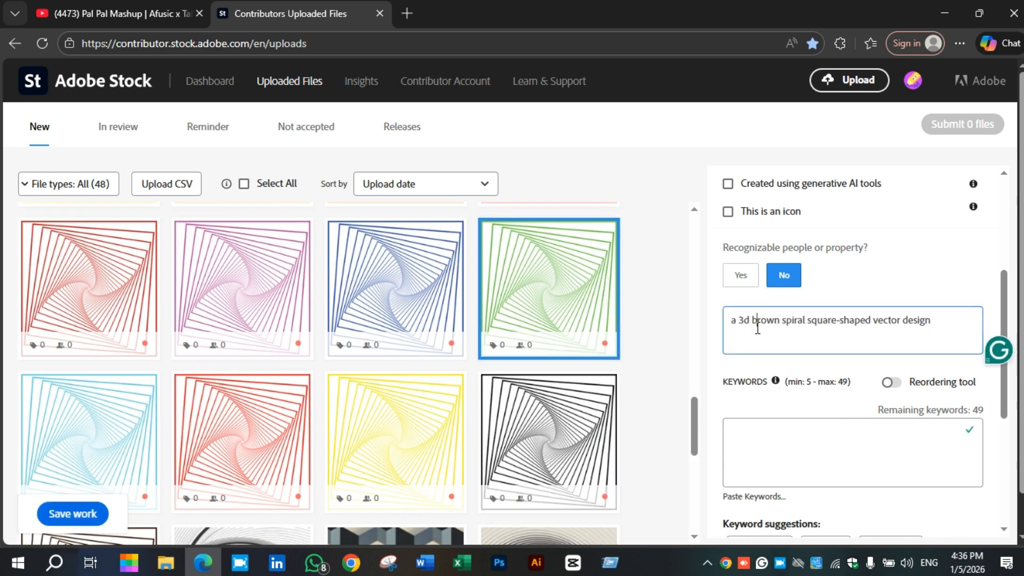
text(green)
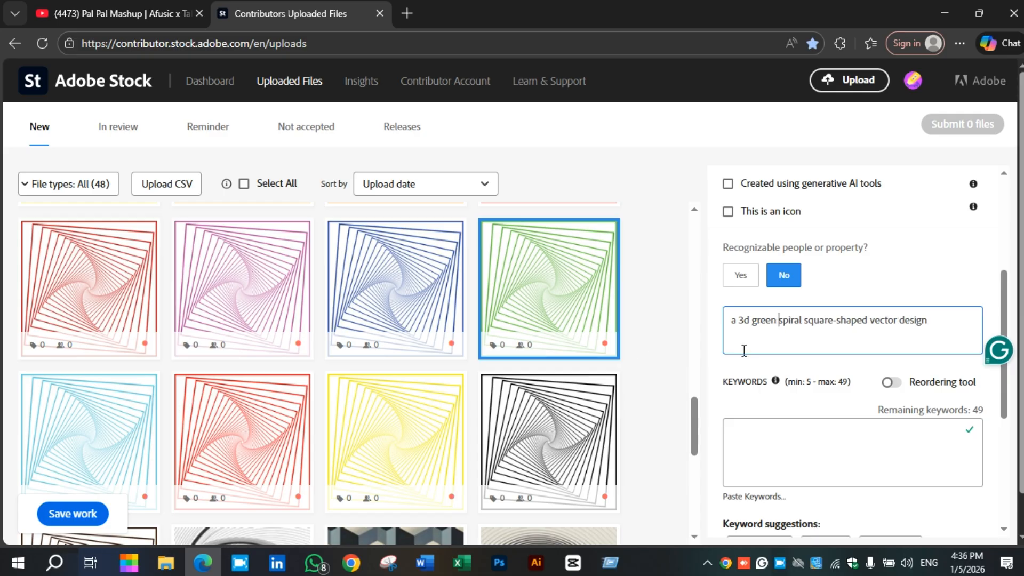
Step: Title the dark blue spiral next to the green one "a 3d blue spiral square-shaped vector design"
click(433, 293)
double_click(776, 322)
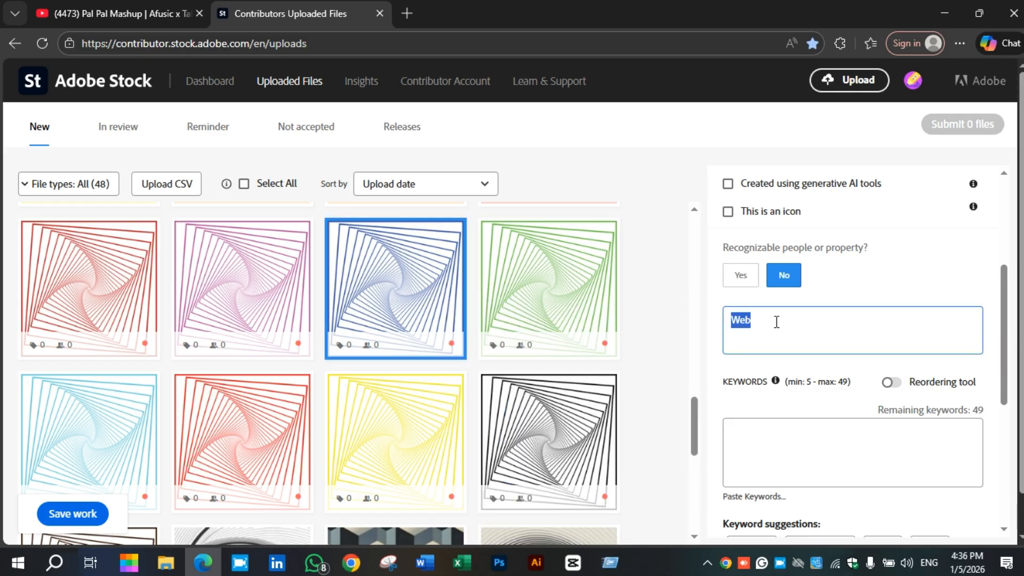
text(a 3d brown spiral square-shaped vector design)
text(blu)
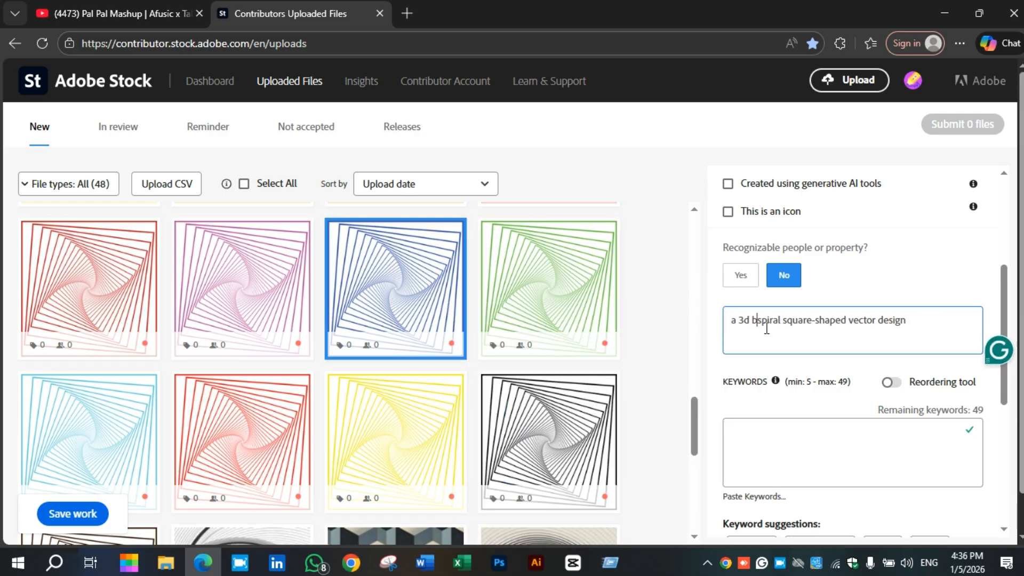
text(e)
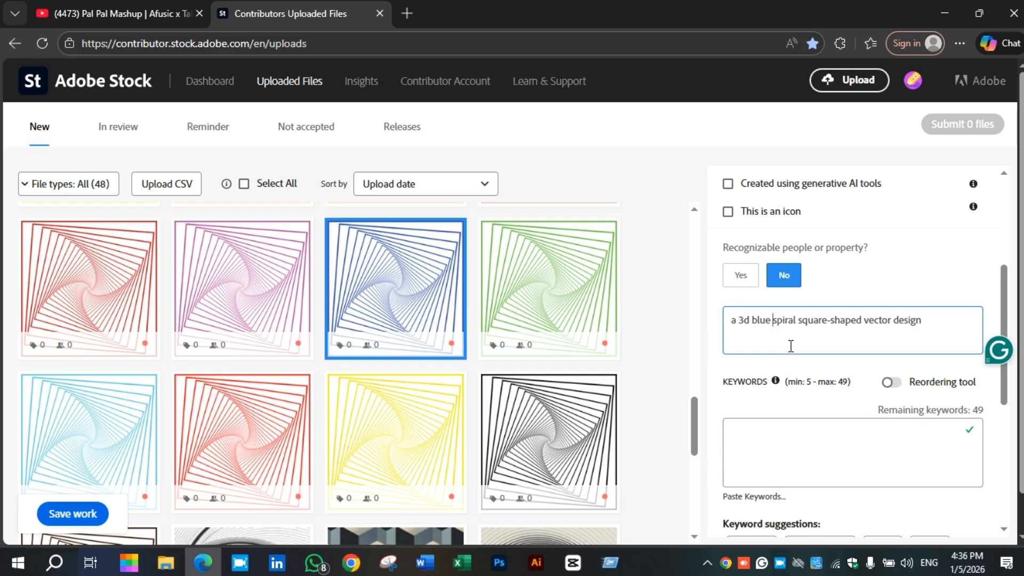
Step: Title the purple spiral next to the dark blue one "a 3d purple spiral square-shaped vector design"
click(310, 291)
double_click(797, 320)
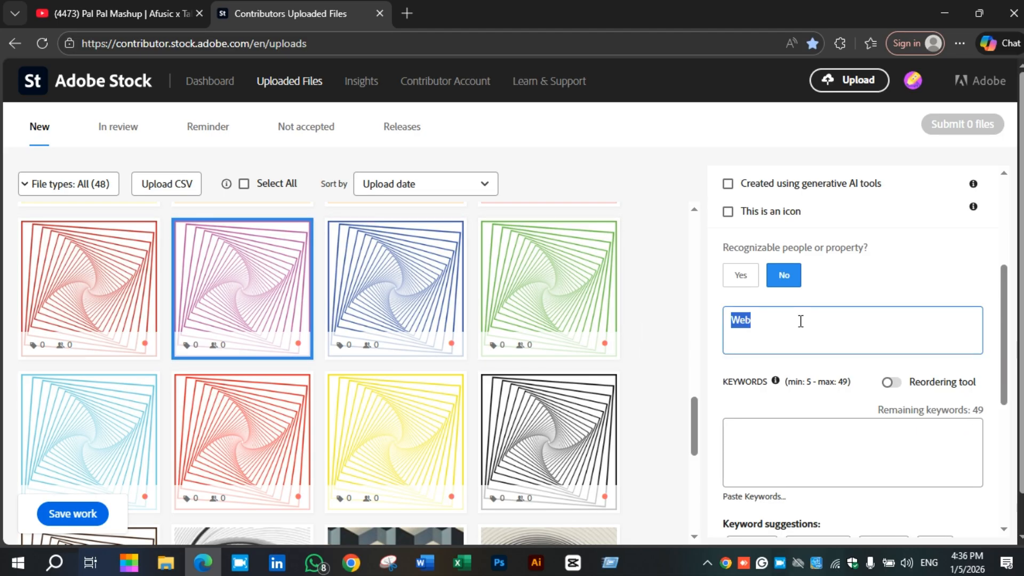
text(a 3d brown spiral square-shaped vector design)
text(purple)
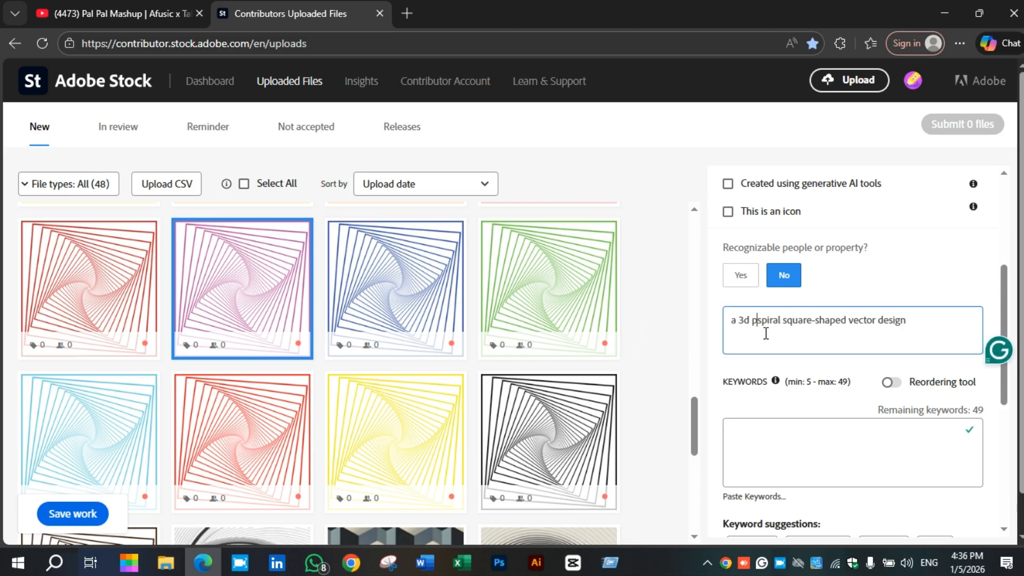
Step: Title the dark red spiral above the light blue one "a 3d red spiral square-shaped vector design" and save the work
click(105, 262)
double_click(800, 332)
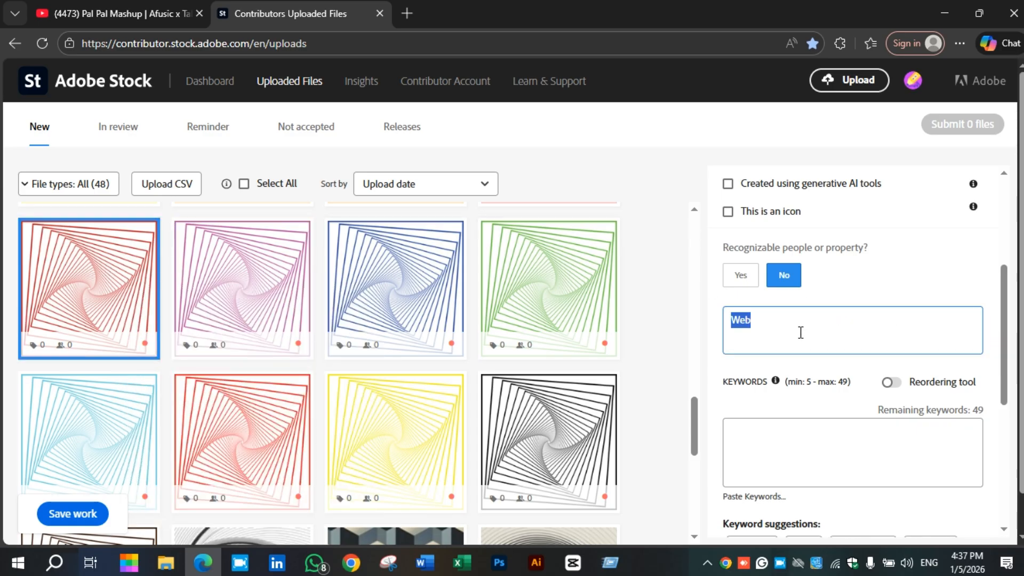
text(a 3d brown spiral square-shaped vector design)
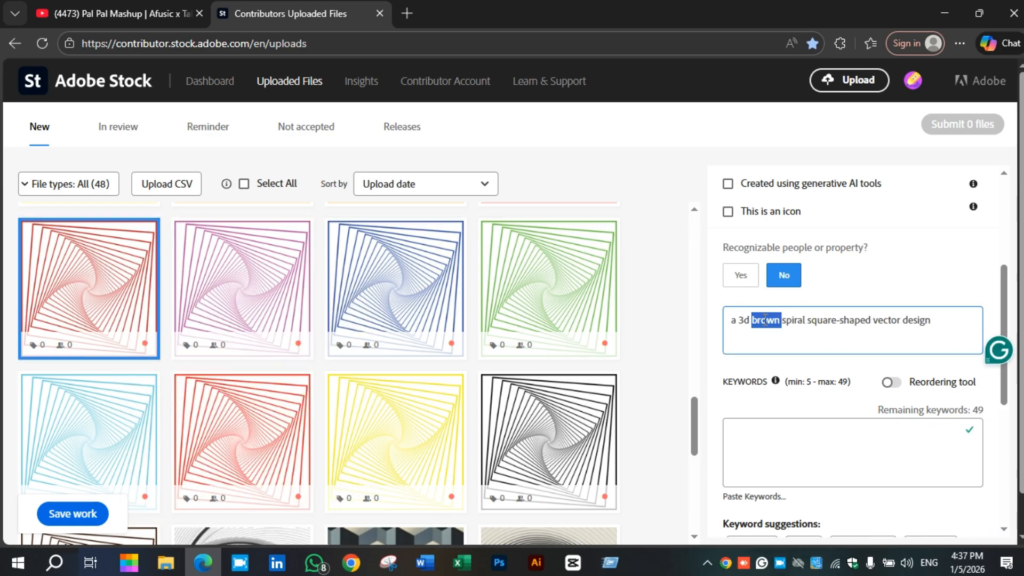
text(red)
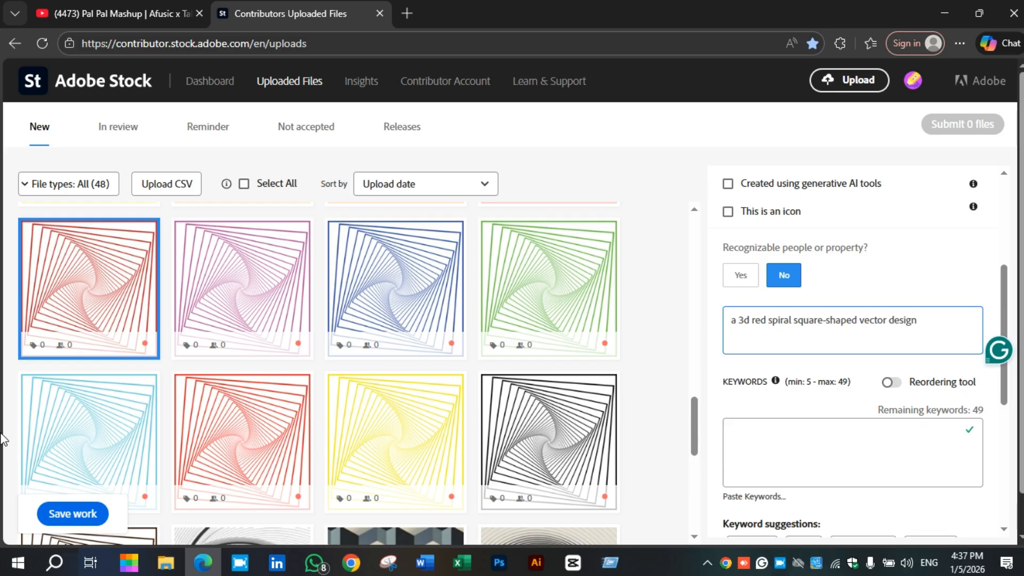
click(79, 504)
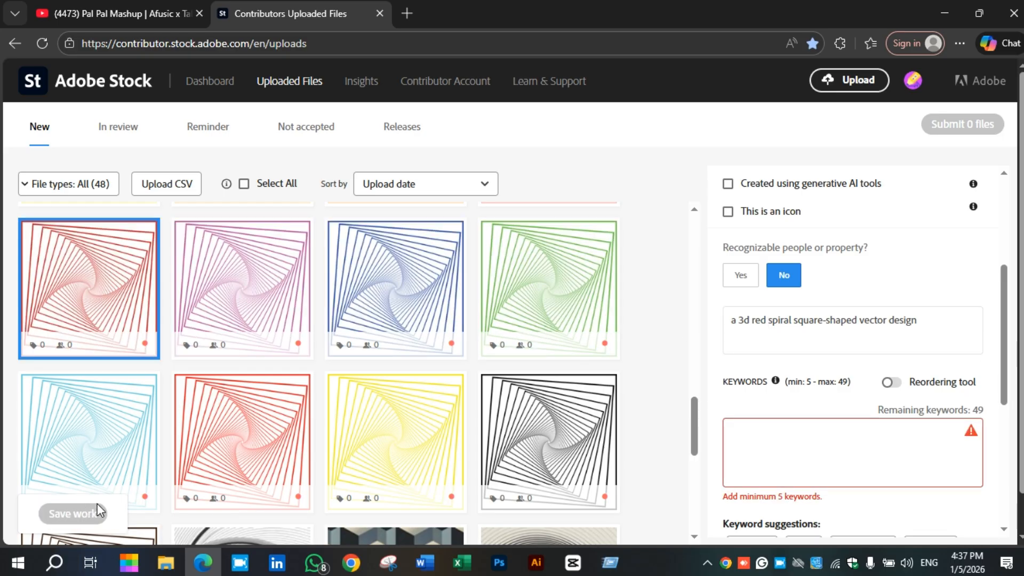
click(781, 565)
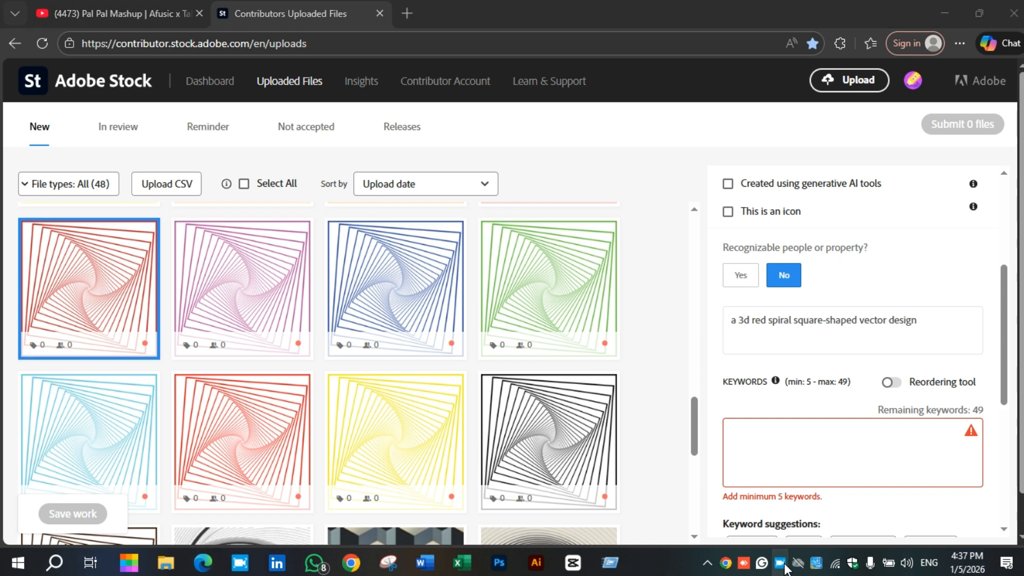
right_click(781, 564)
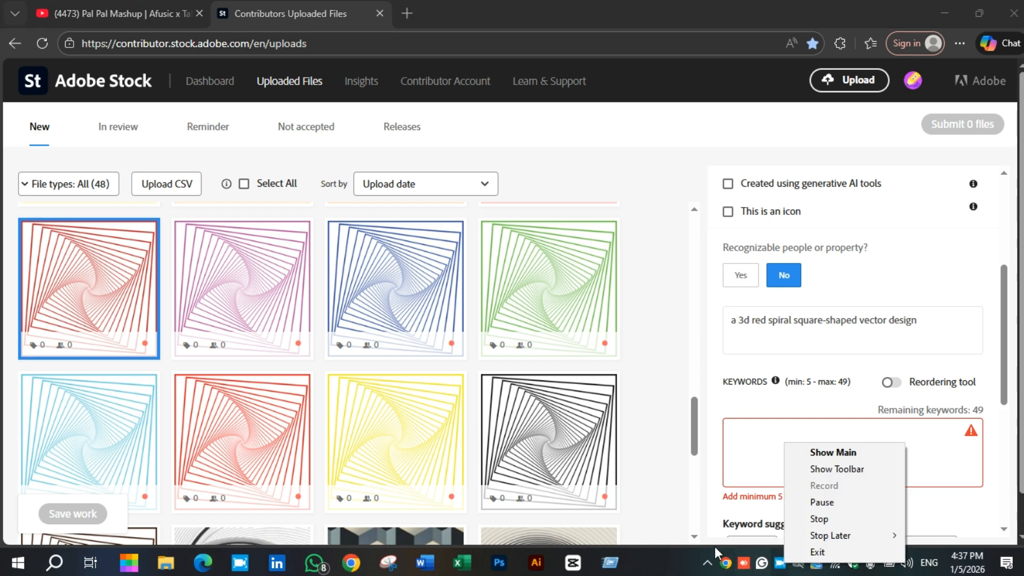
Step: Title the yellow spiral directly above the dark red one "a 3d yellow spiral square-shaped vector design"
scroll(328, 356, up, 4)
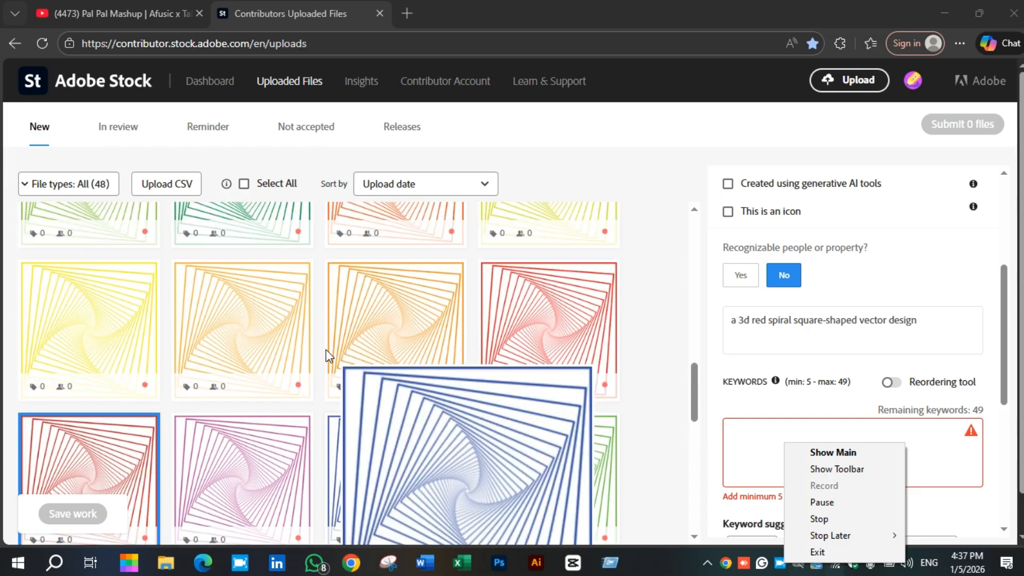
click(107, 315)
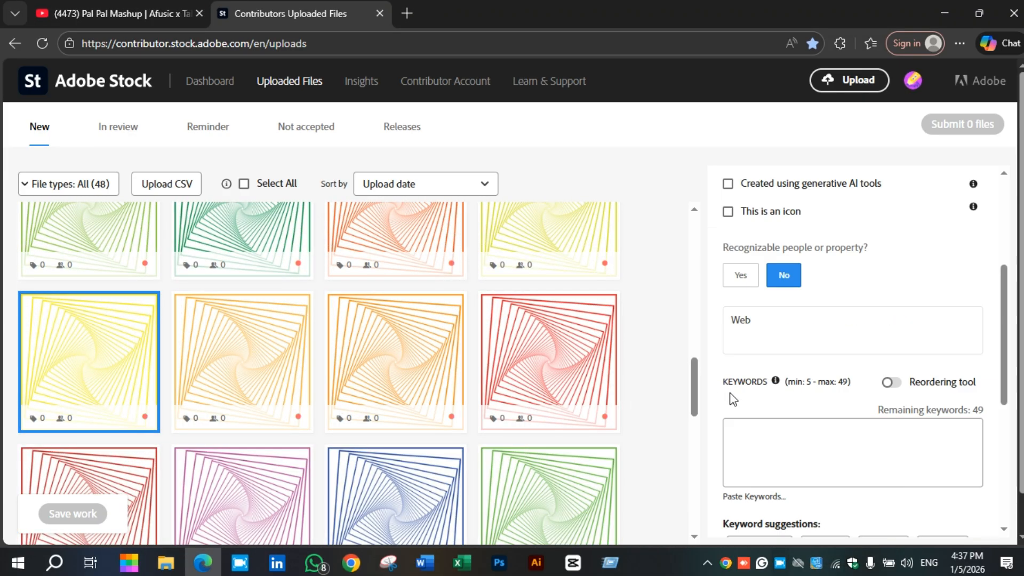
triple_click(791, 329)
text(a 3d brown spiral square-shaped vector design)
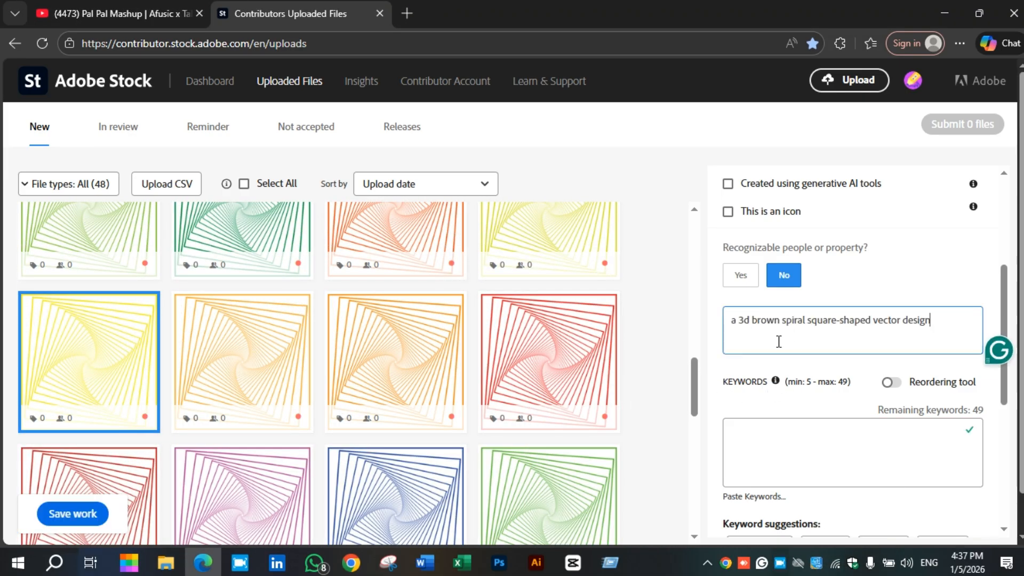
text(yellow)
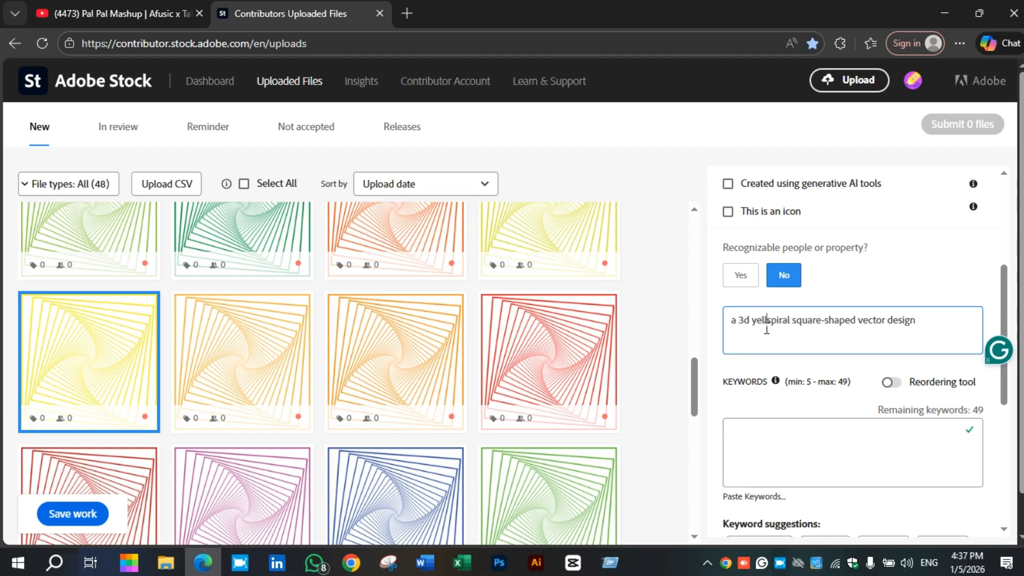
Step: Title the light orange spiral next to the yellow one "a 3d orange spiral square-shaped vector design"
click(290, 360)
triple_click(819, 334)
text(a 3d brown spiral square-shaped vector design)
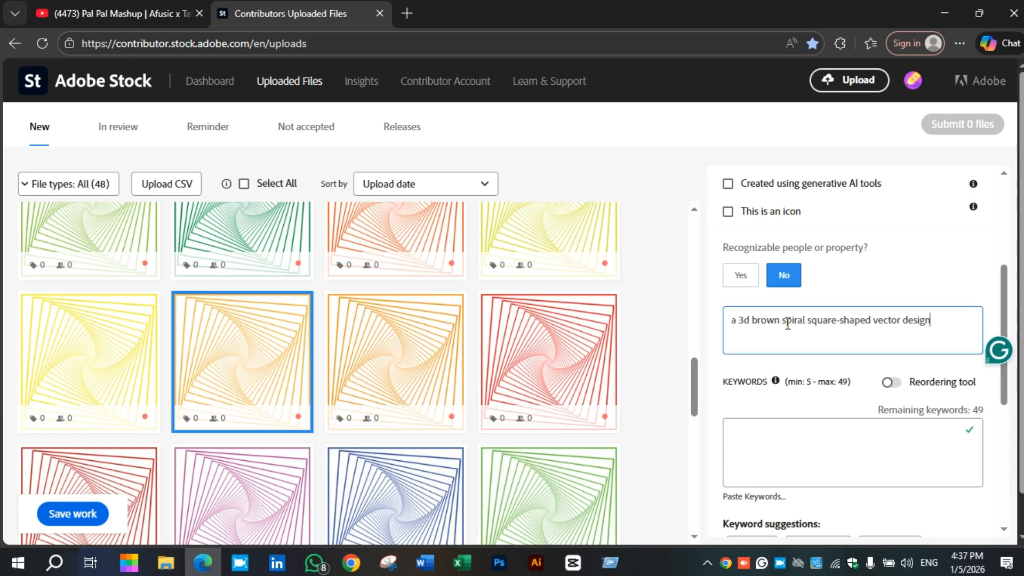
text(orange)
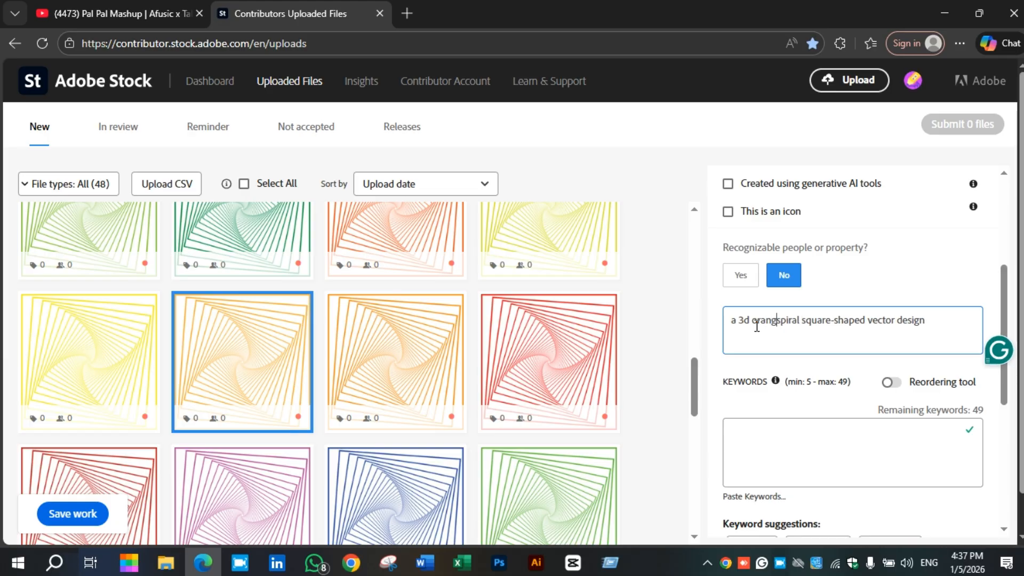
Step: Title the deeper orange spiral between the light orange and red ones "a 3d orange spiral square-shaped vector design"
click(462, 328)
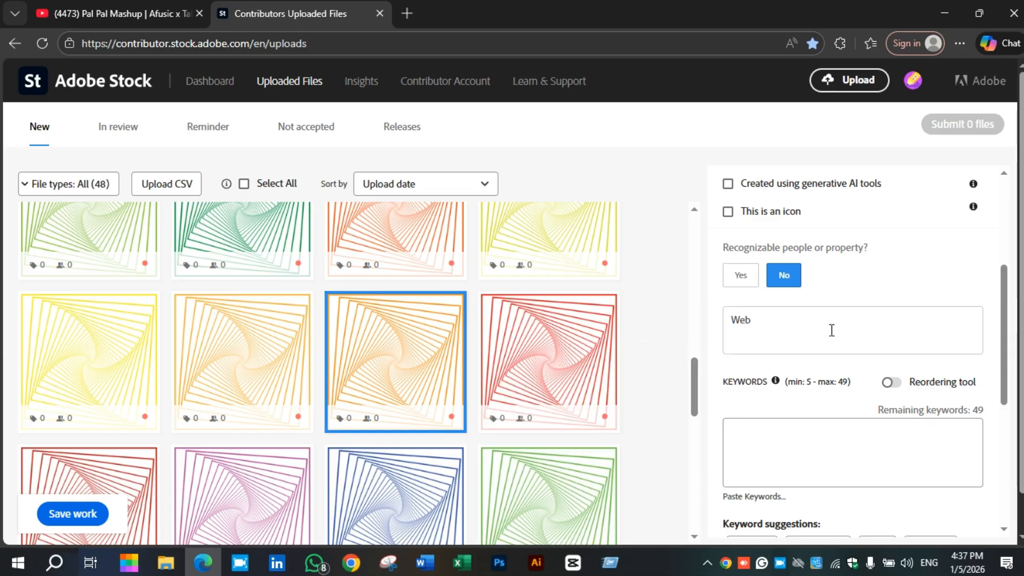
triple_click(821, 330)
text(a 3d brown spiral square-shaped vector design)
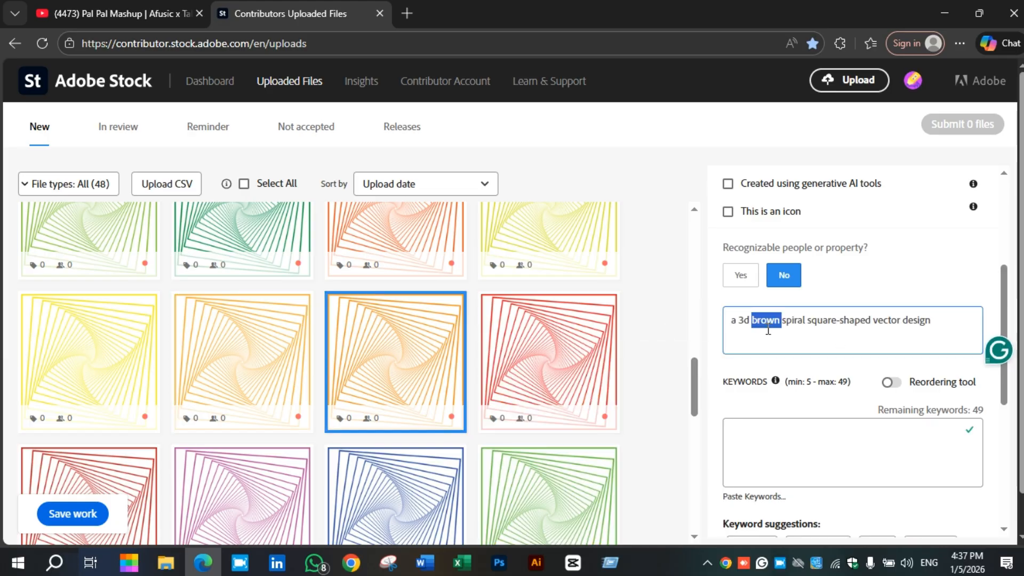
text(orange)
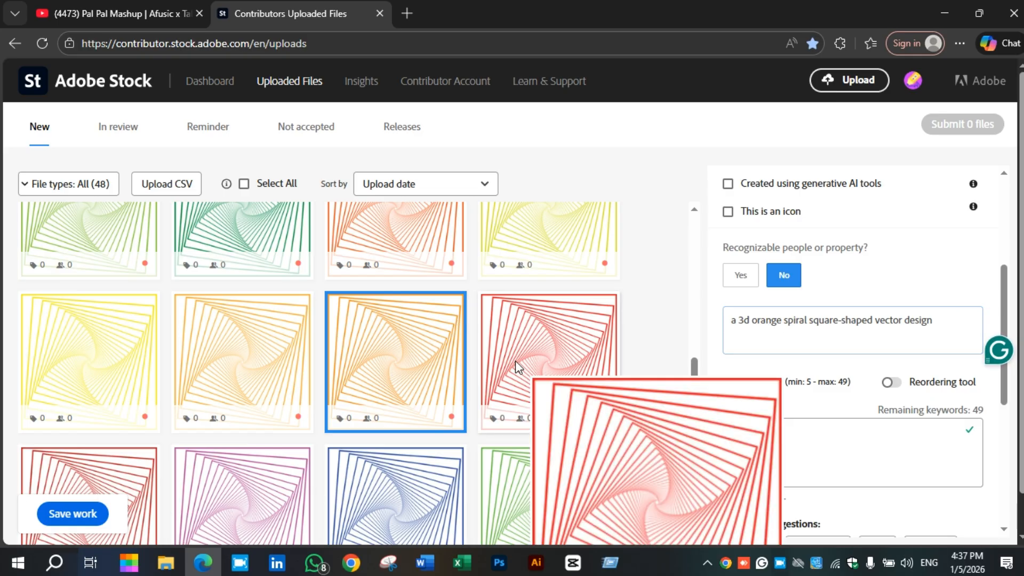
Step: Title the red spiral at the end of the same row "a 3d red spiral square-shaped vector design" and save the work
click(515, 360)
double_click(794, 322)
text(a 3d brown spiral square-shaped vector design)
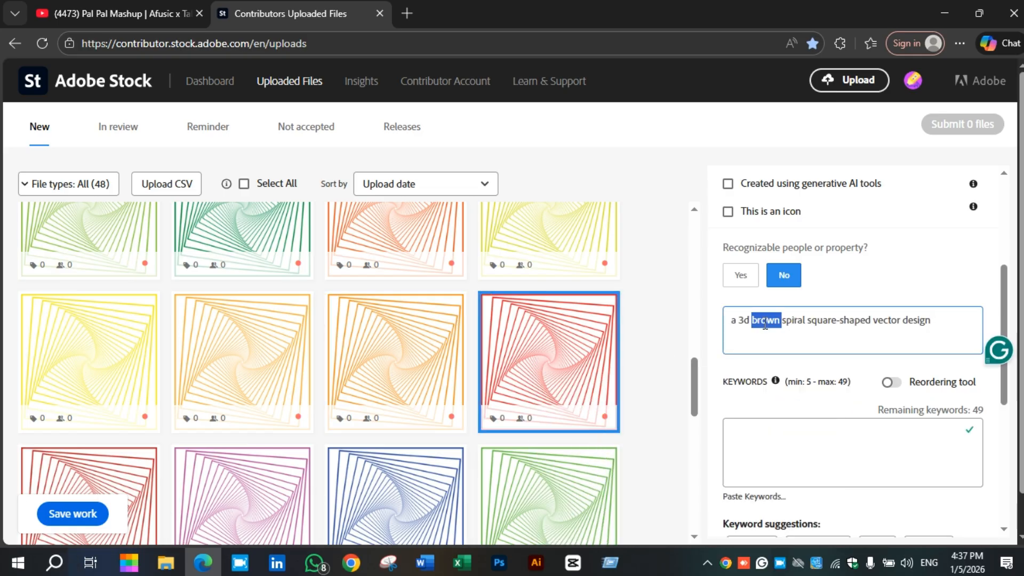
text(red)
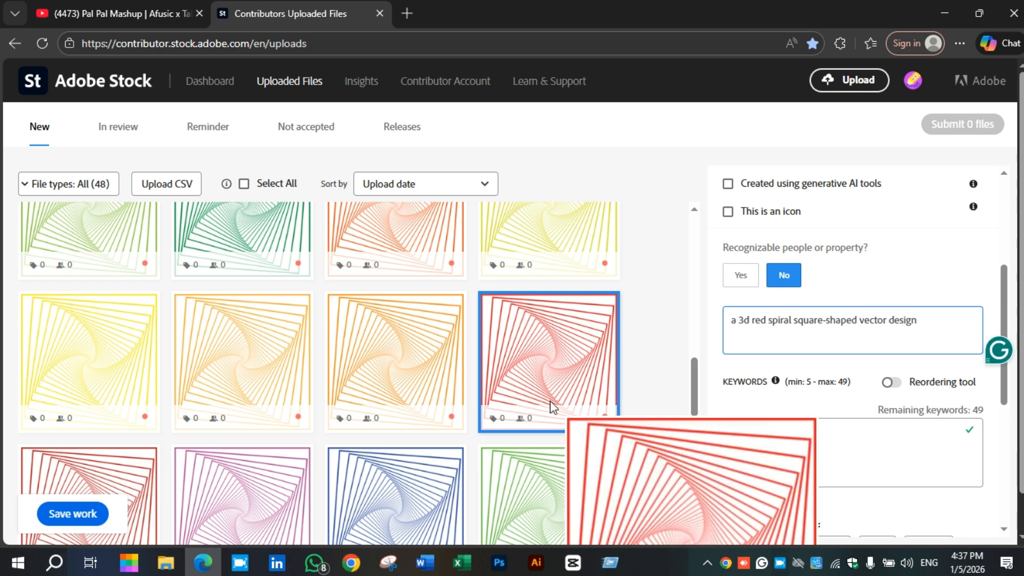
scroll(342, 453, up, 1)
click(91, 513)
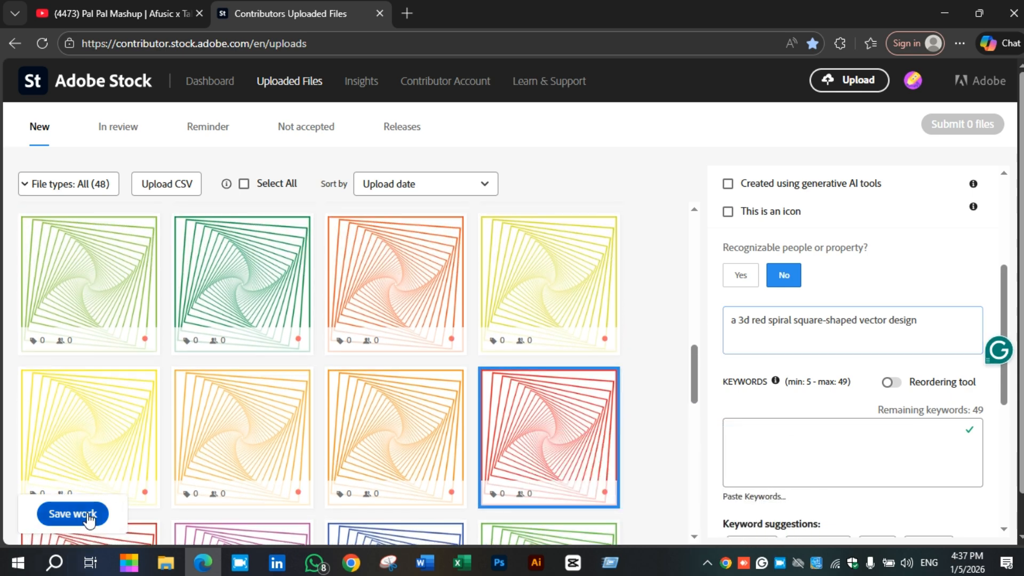
Step: Title the yellow spiral directly above the red one "a 3d yellow spiral square-shaped vector design"
click(532, 280)
click(765, 335)
key(ctrl+a)
text(a 3d brown spiral square-shaped vector design)
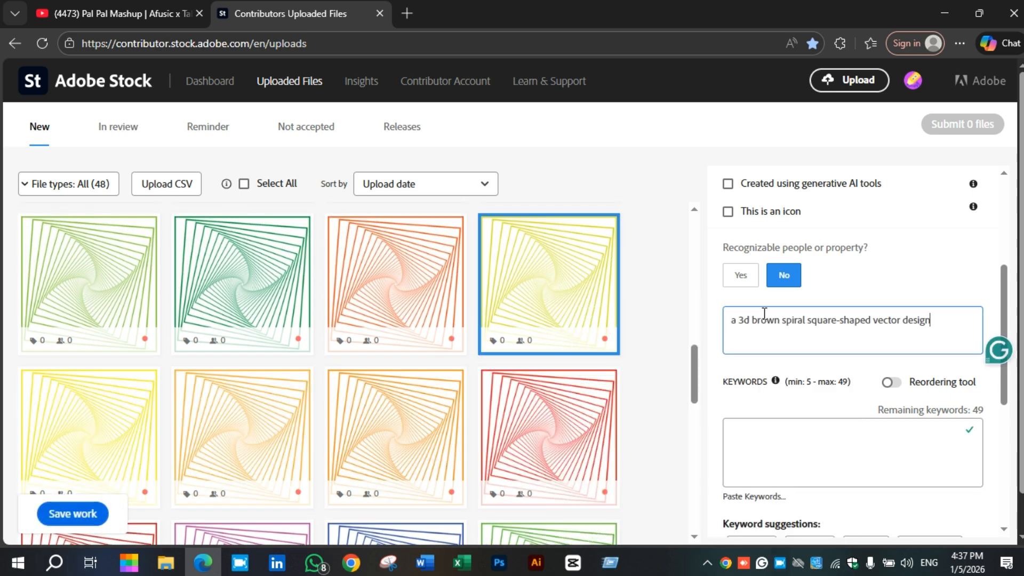
text(yellow)
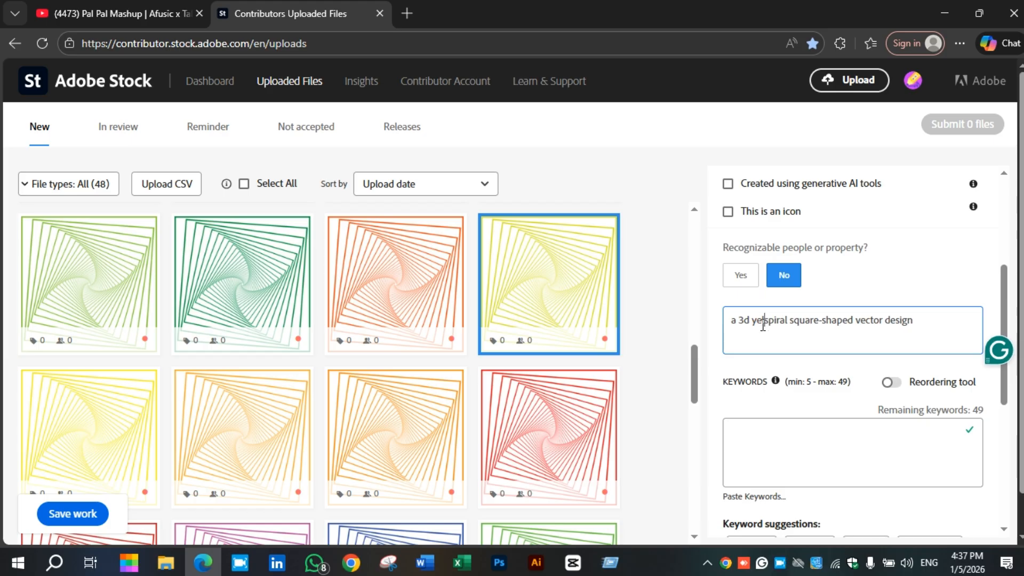
Step: Title the dark orange spiral next to that yellow one "a 3d orange spiral square-shaped vector design"
click(389, 280)
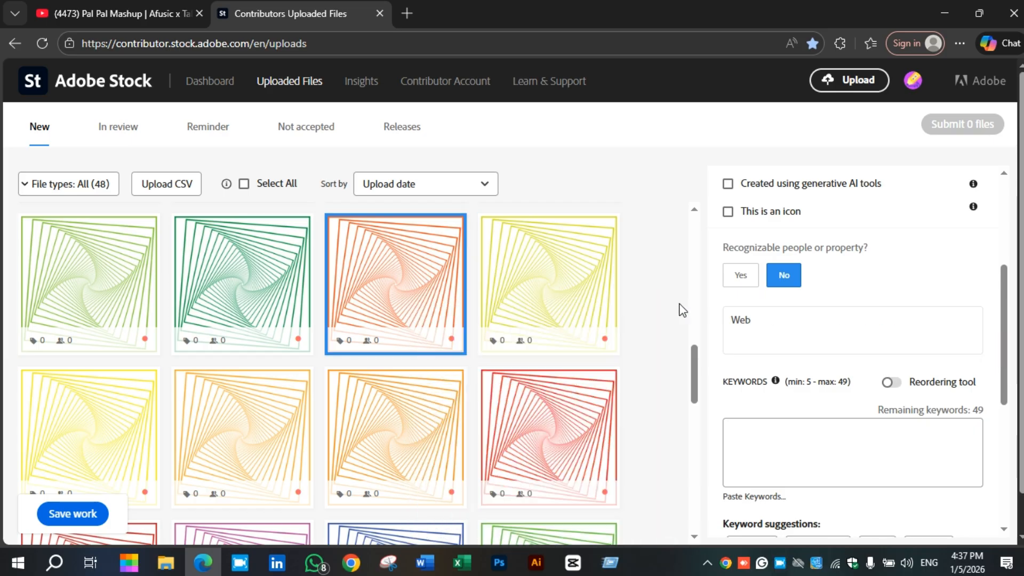
double_click(743, 320)
text(a 3d brown spiral square-shaped vector design)
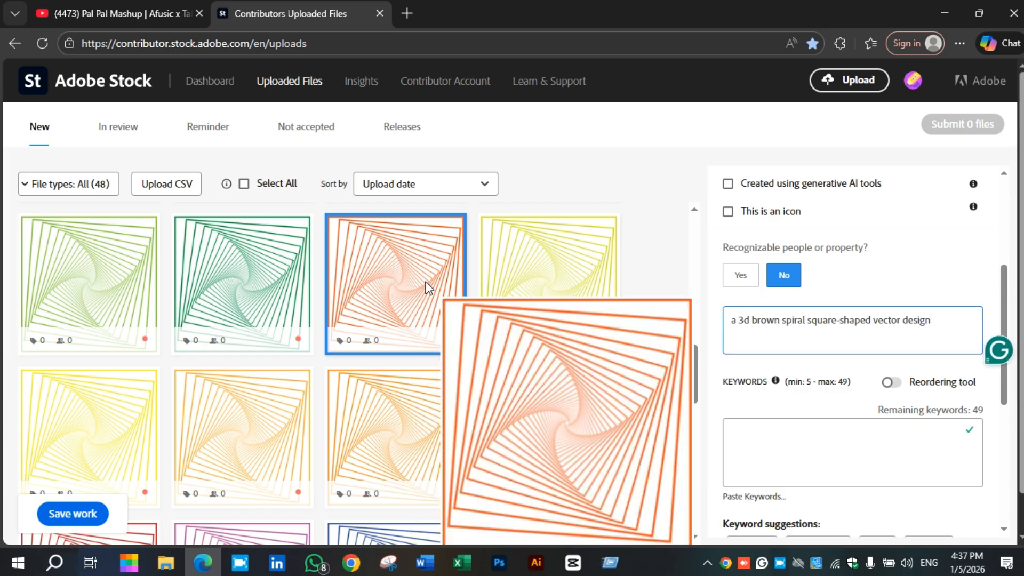
double_click(765, 321)
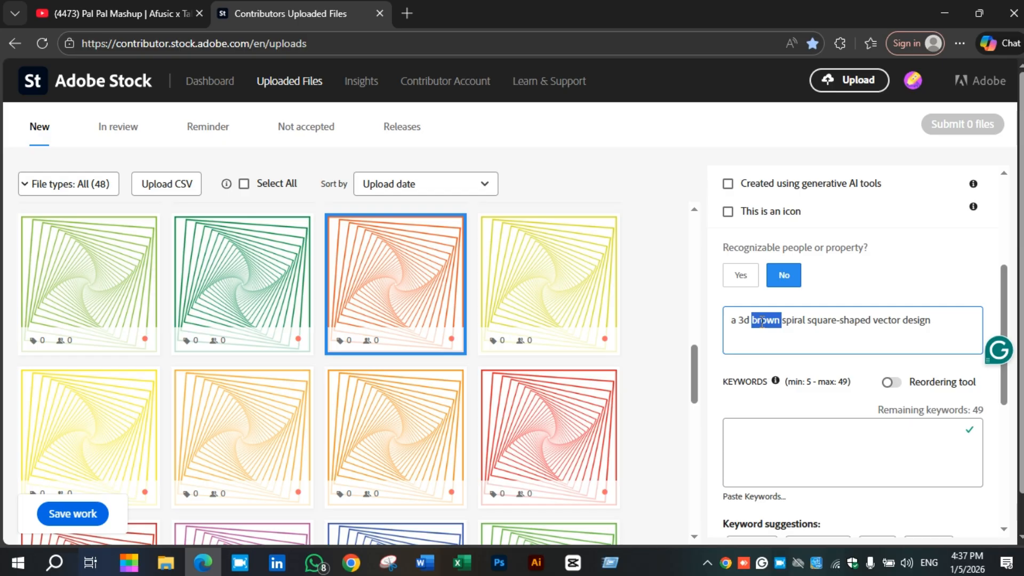
text(orange)
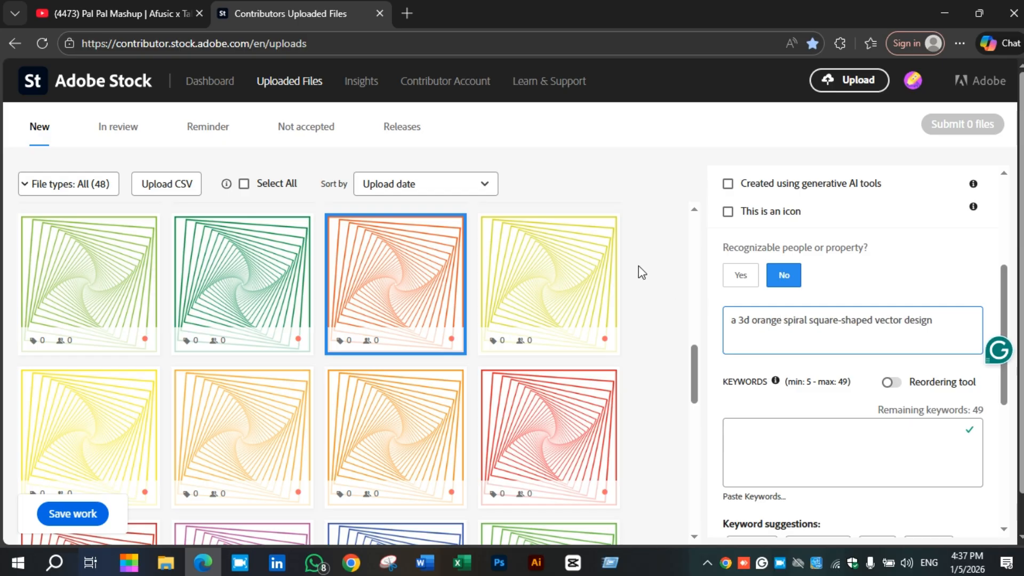
Step: Title the dark green spiral next to the dark orange one "a 3d green spiral square-shaped vector design"
mouse_move(517, 285)
click(305, 219)
click(799, 334)
key(ctrl+a)
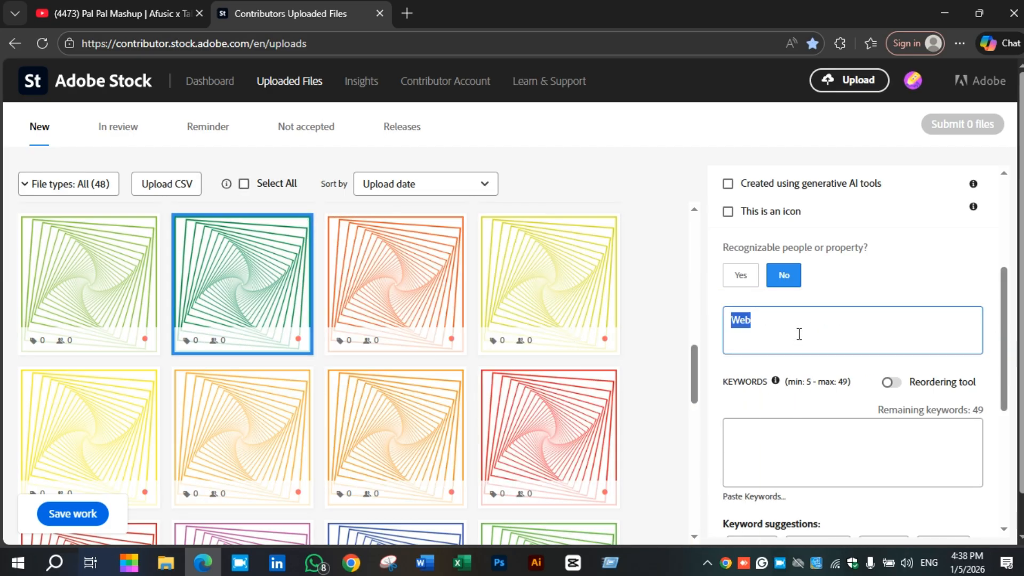
text(a 3d brown spiral square-shaped vector design)
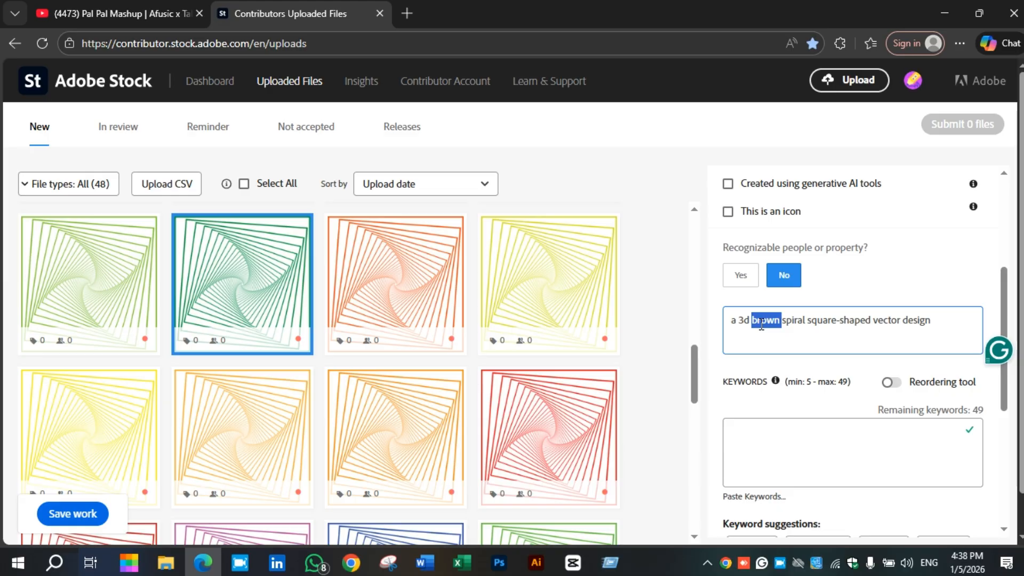
text(green)
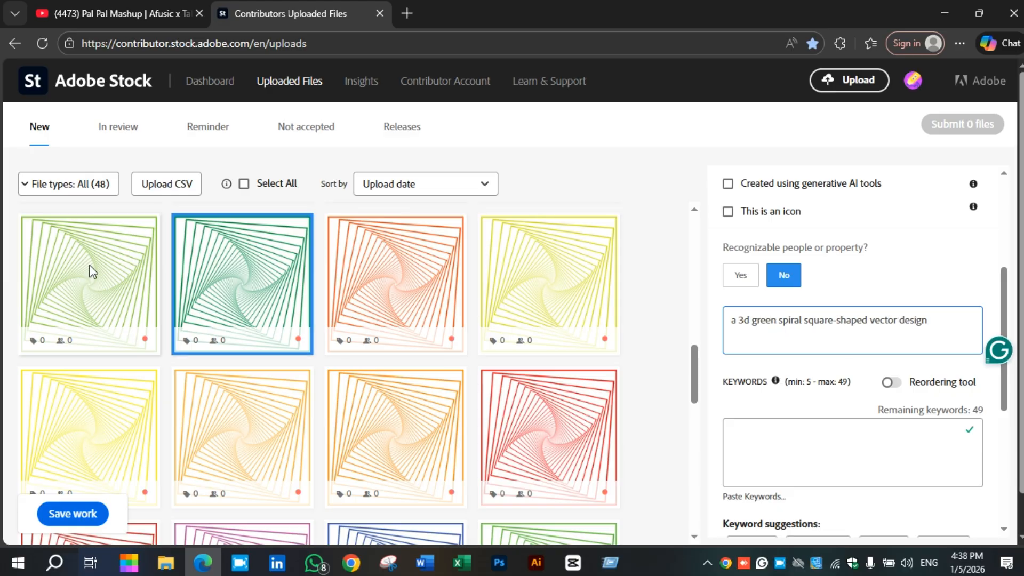
Step: Title the light green spiral at the start of the same row "a 3d green spiral square-shaped vector design"
click(92, 271)
click(772, 314)
key(ctrl+a)
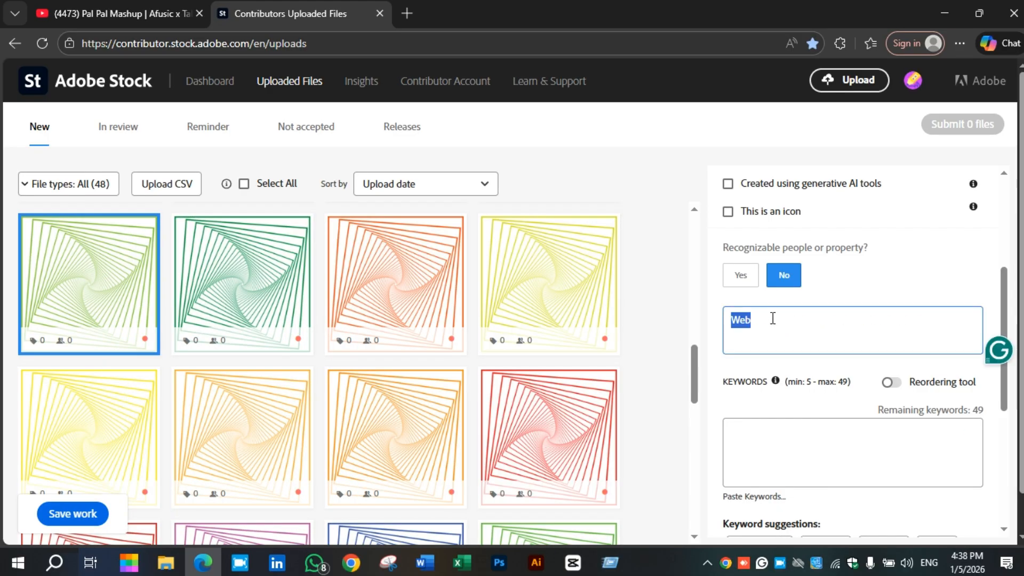
text(a 3d brown spiral square-shaped vector design)
text(green)
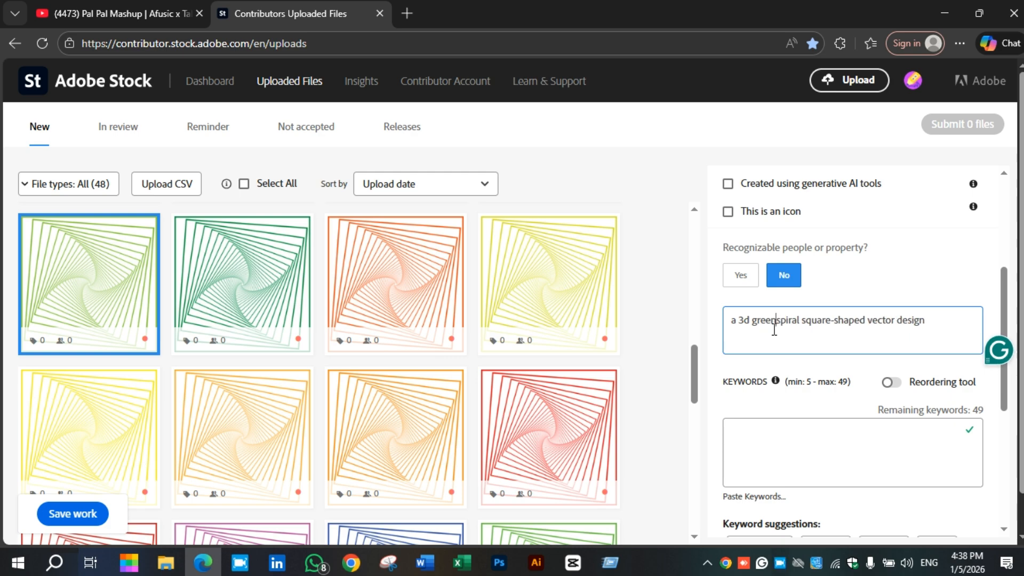
Step: Title the three green spirals in the row above together "a 3d green spiral square-shaped vector design", leaving out the teal one, and save the work
scroll(482, 392, up, 4)
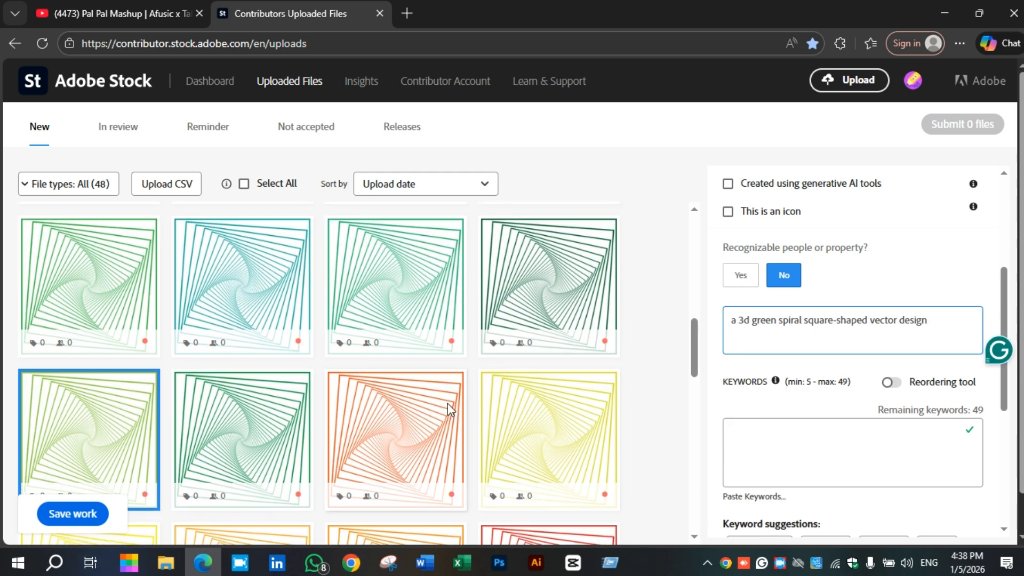
click(91, 362)
ctrl+click(396, 352)
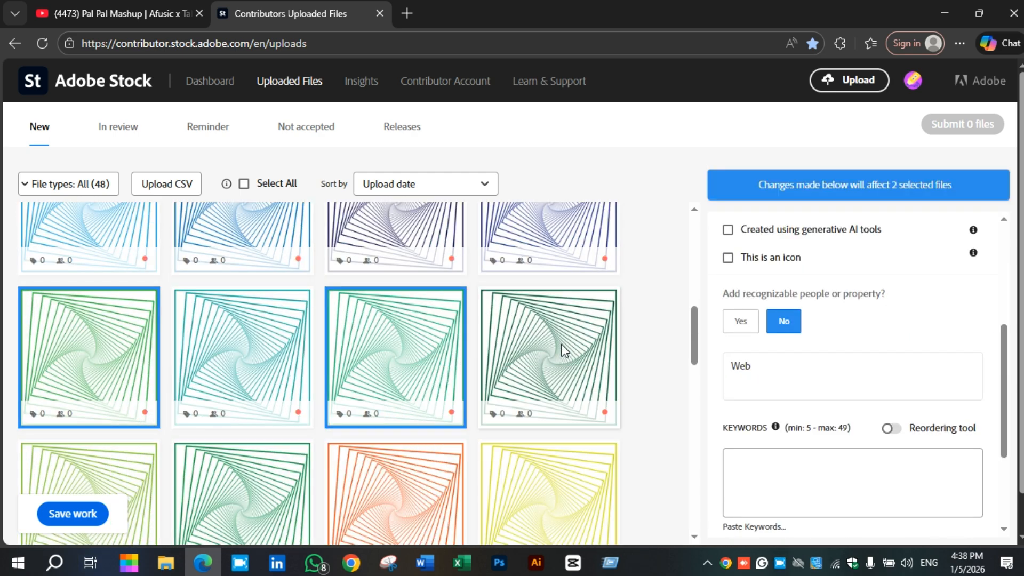
ctrl+click(563, 347)
double_click(789, 364)
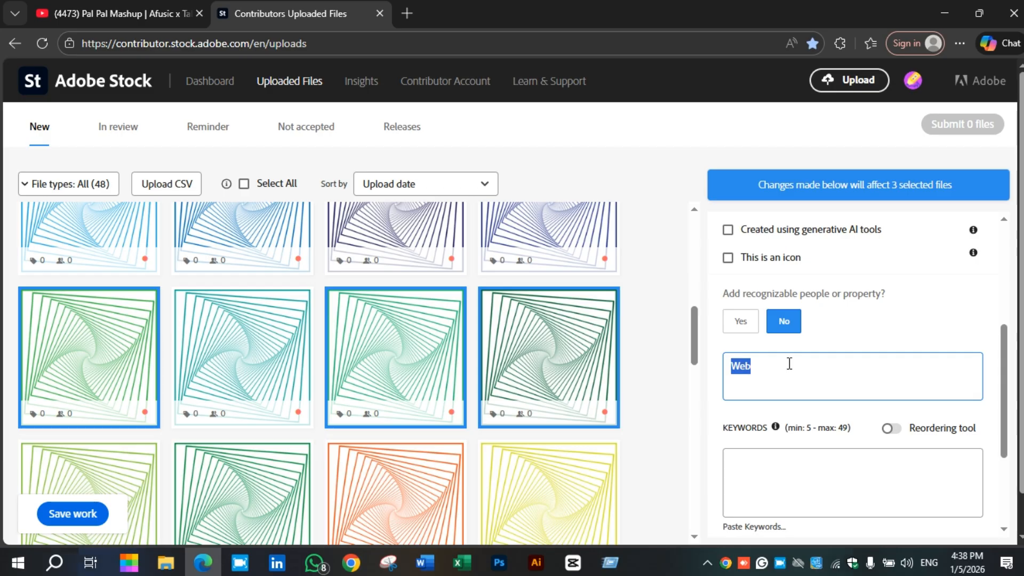
text(a 3d brown spiral square-shaped vector design)
text(green)
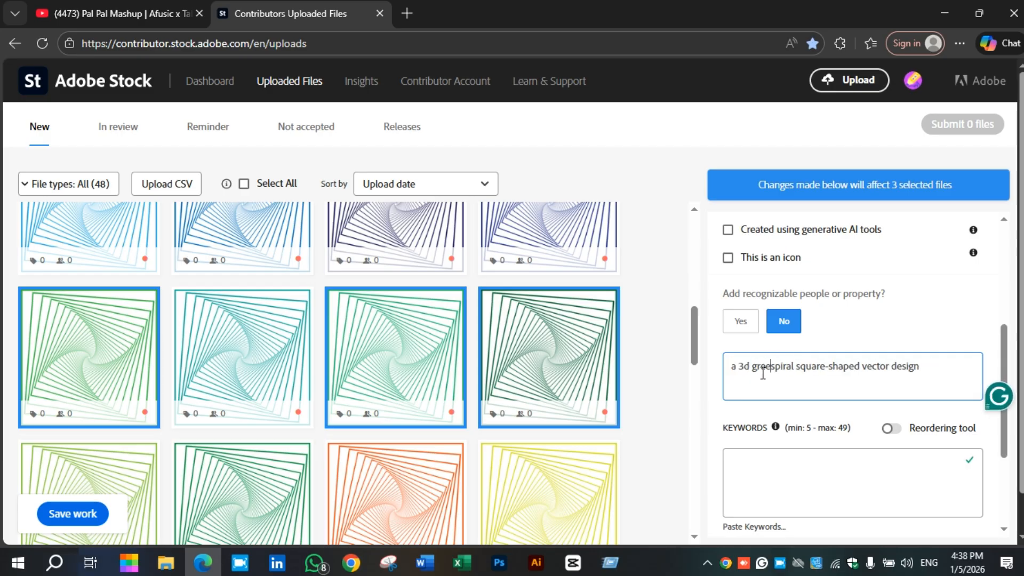
click(69, 513)
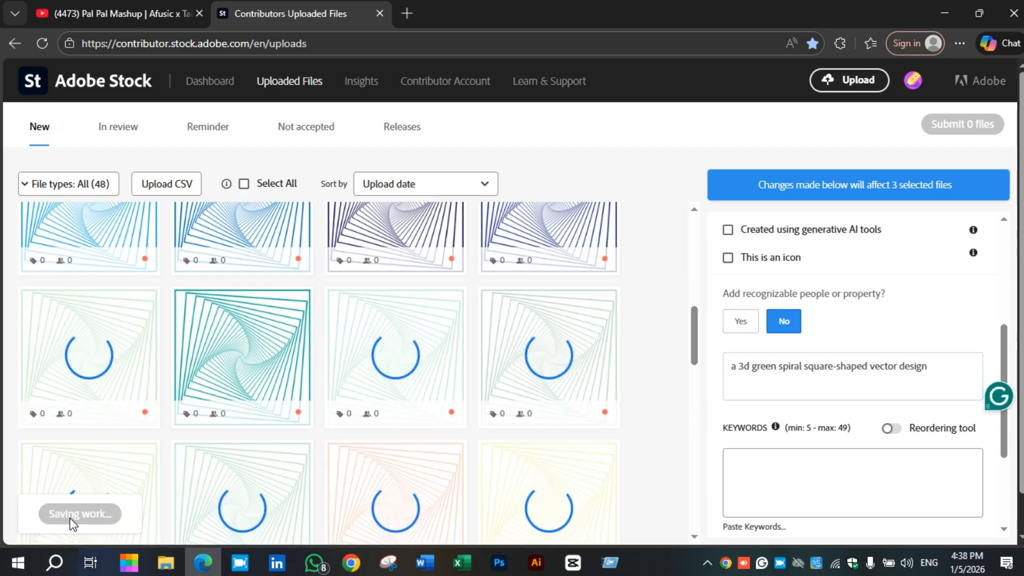
Step: Title the teal spiral and the four blue-toned spirals in the row above together "a 3d blue spiral square-shaped vector design" and save the work
click(280, 363)
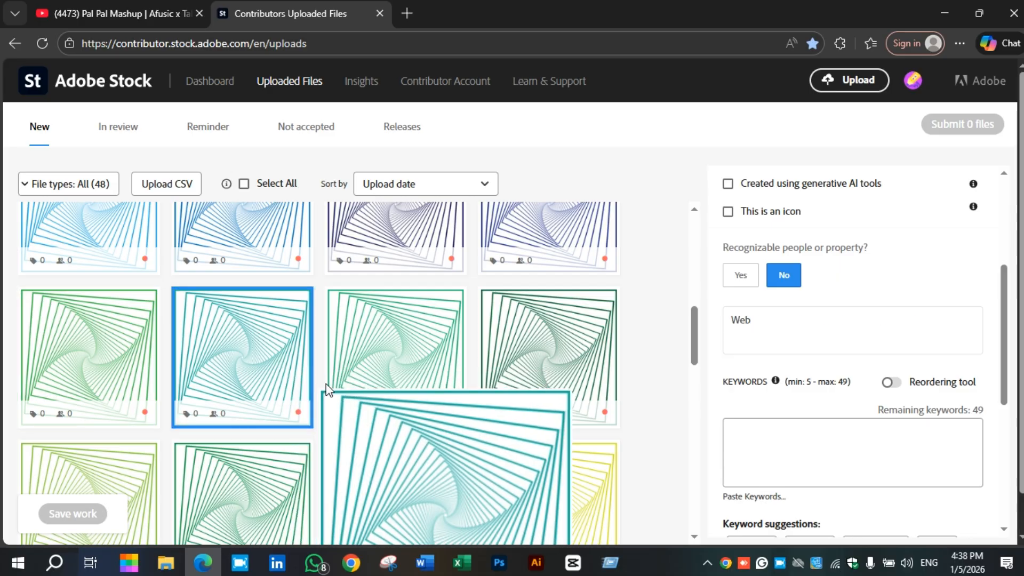
scroll(328, 385, up, 3)
ctrl+click(75, 347)
ctrl+click(207, 346)
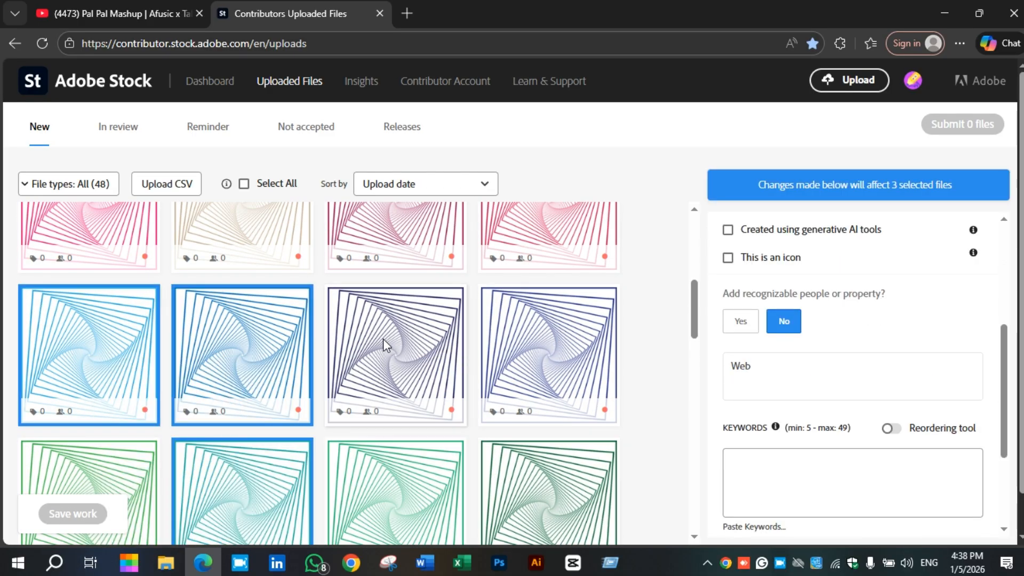
ctrl+click(383, 342)
ctrl+click(555, 344)
scroll(475, 379, up, 3)
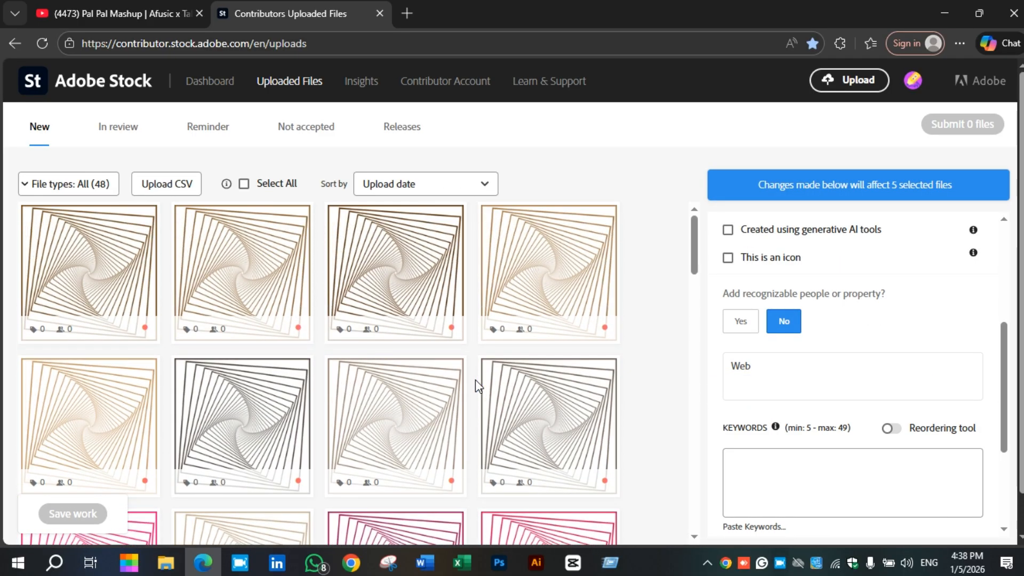
scroll(475, 379, down, 8)
click(778, 377)
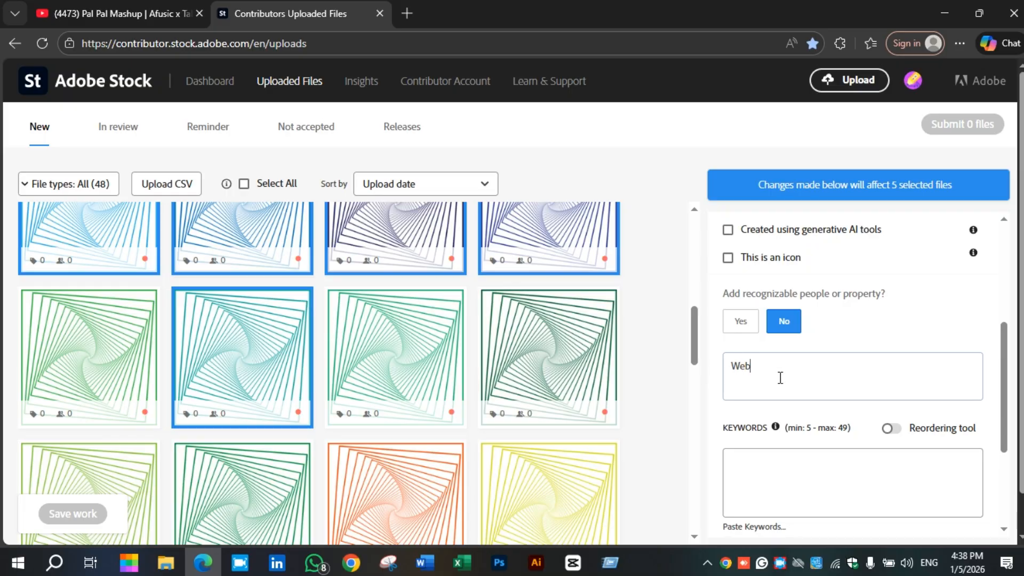
double_click(766, 378)
text(a 3d brown spiral square-shaped vector design)
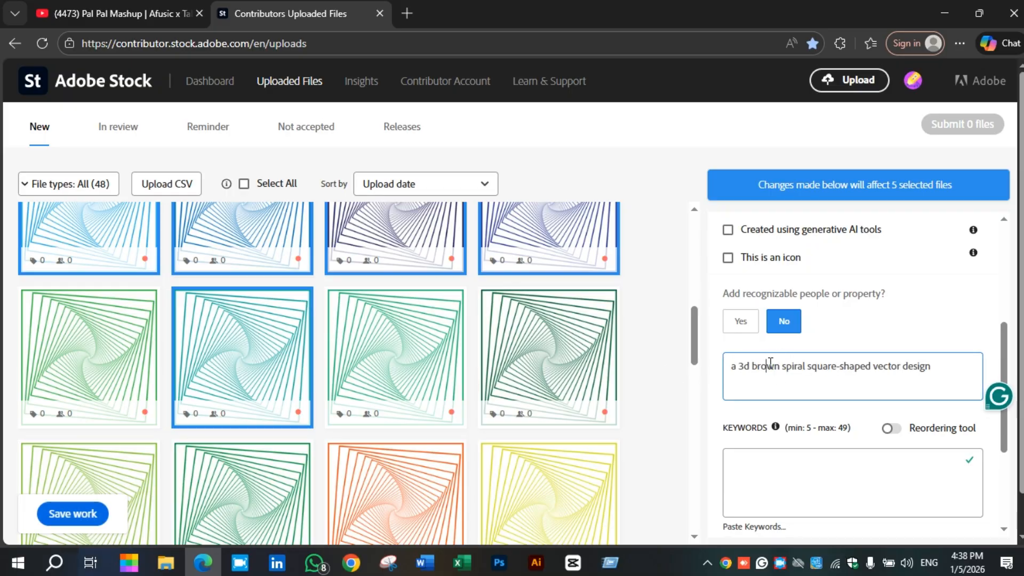
double_click(770, 364)
text(blue)
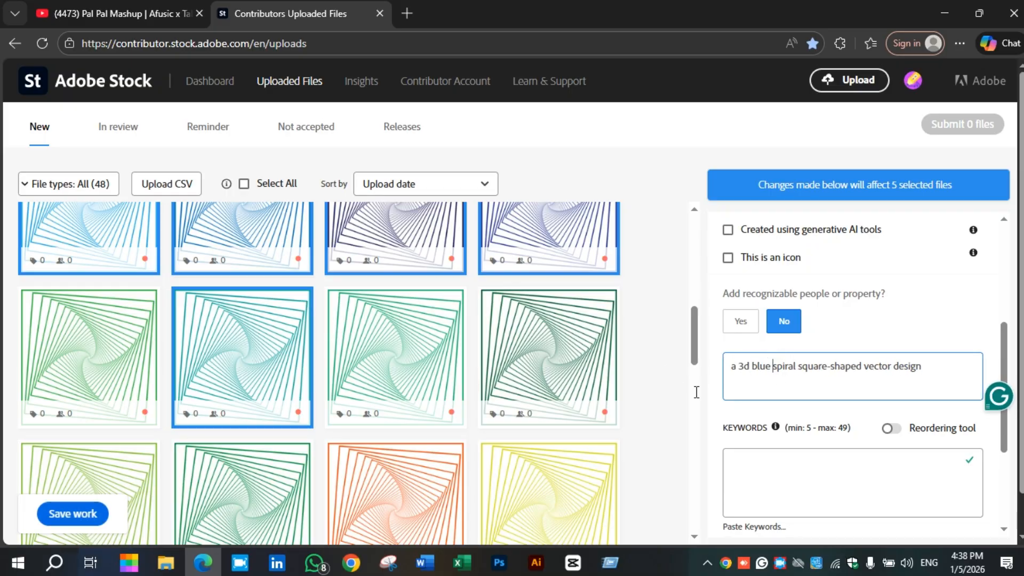
click(72, 514)
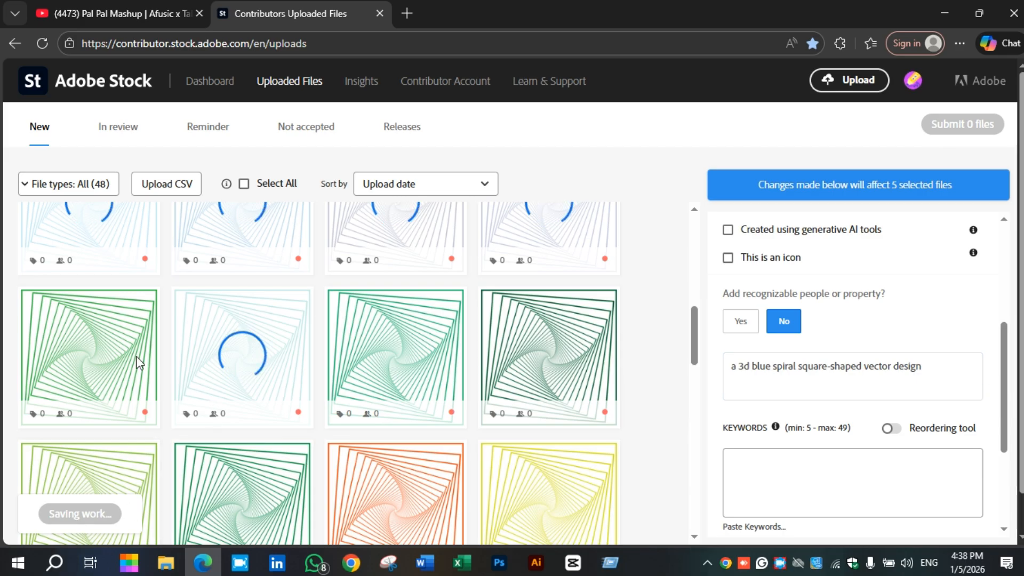
Step: Title the three pink-toned spirals together "a 3d pink spiral square-shaped vector design", leaving out the beige one in their row, and save the work
click(95, 340)
scroll(429, 397, up, 3)
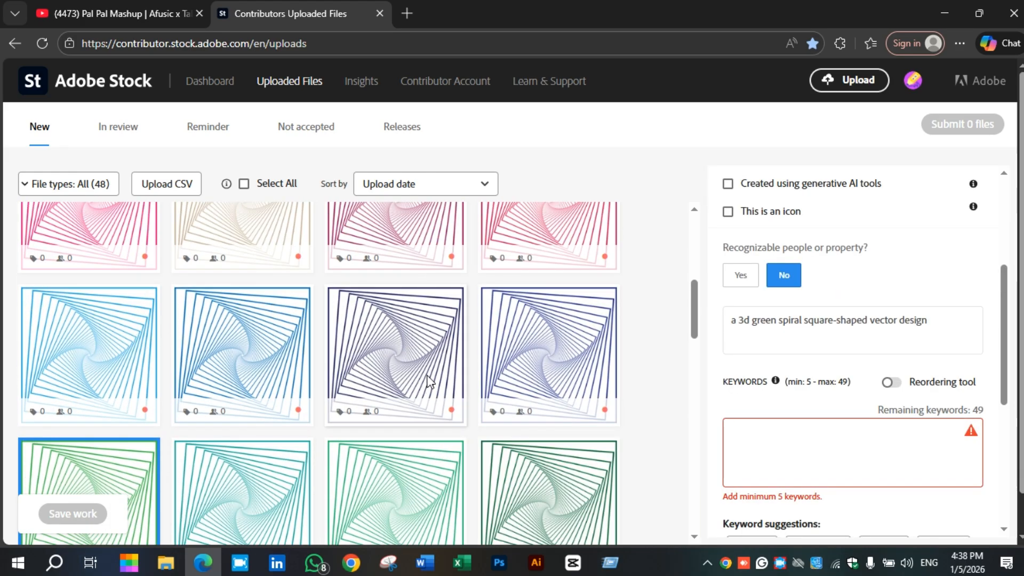
scroll(341, 368, up, 3)
click(535, 410)
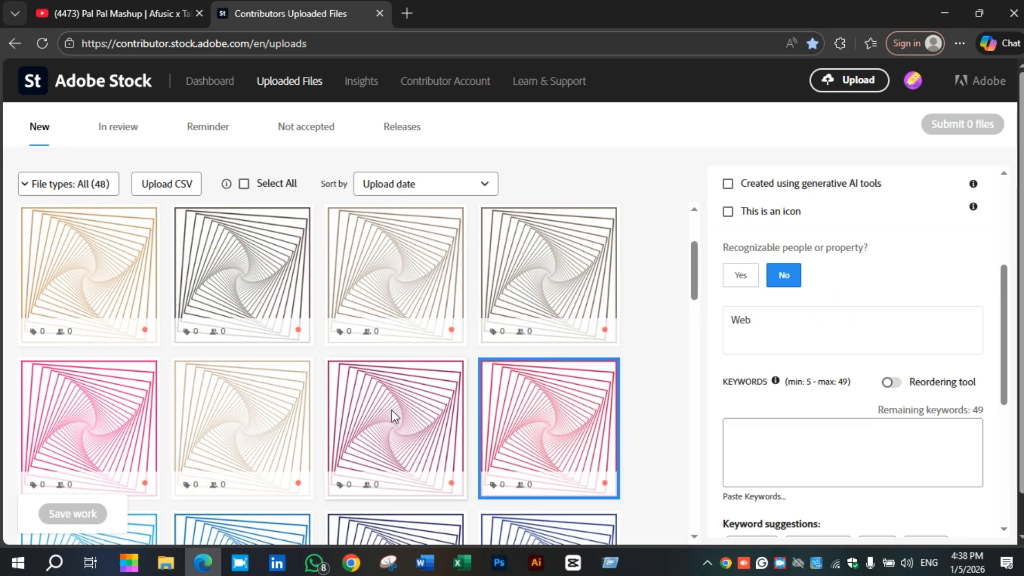
ctrl+click(391, 410)
ctrl+click(75, 426)
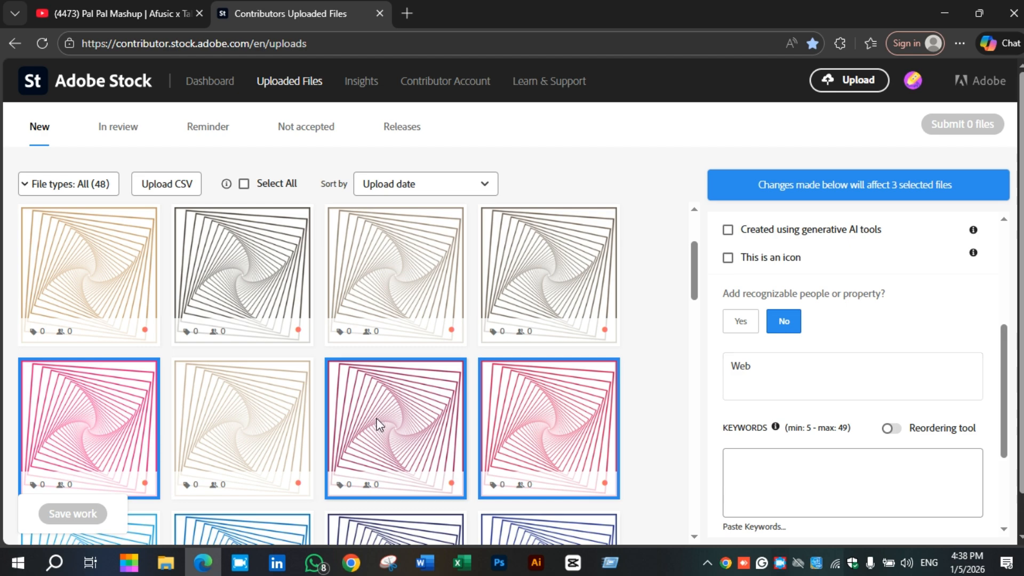
mouse_move(375, 418)
scroll(420, 320, down, 1)
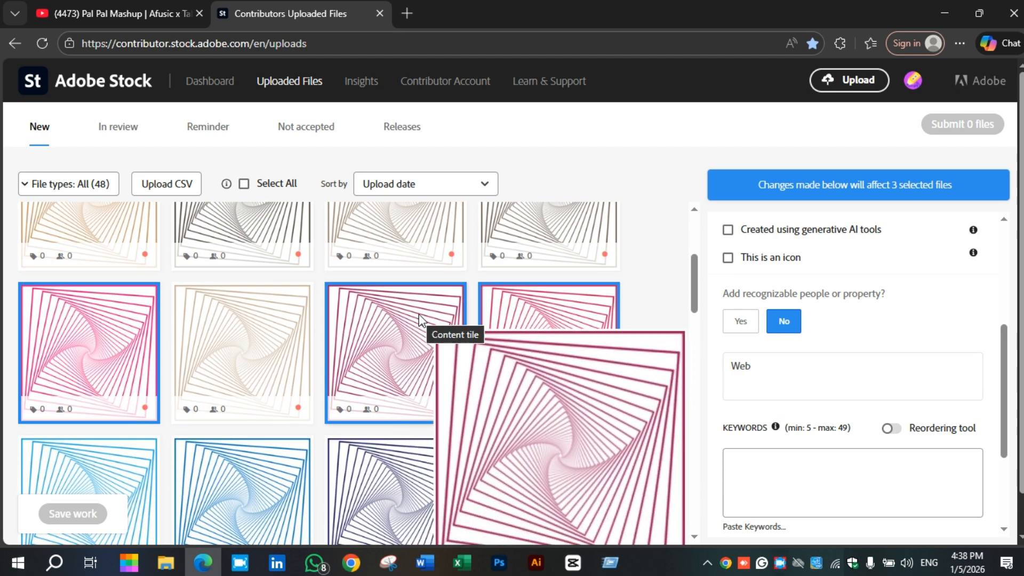
double_click(748, 363)
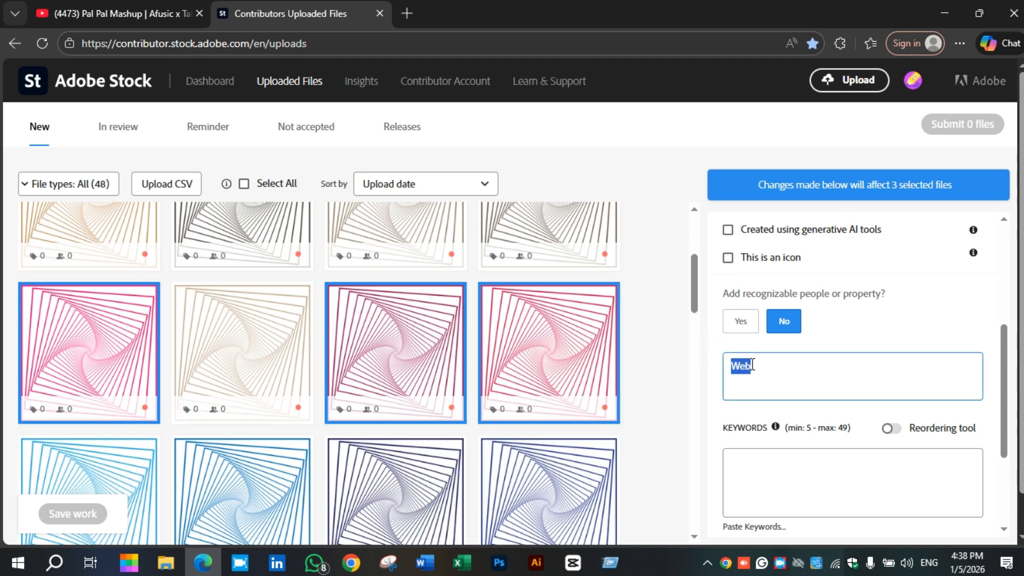
text(a 3d brown spiral square-shaped vector design)
double_click(774, 367)
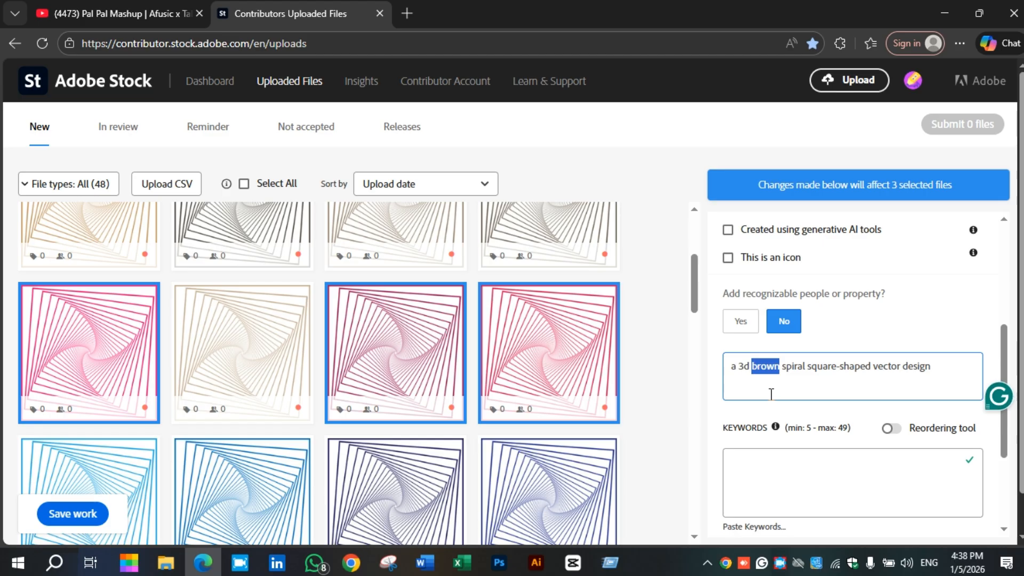
text(pink)
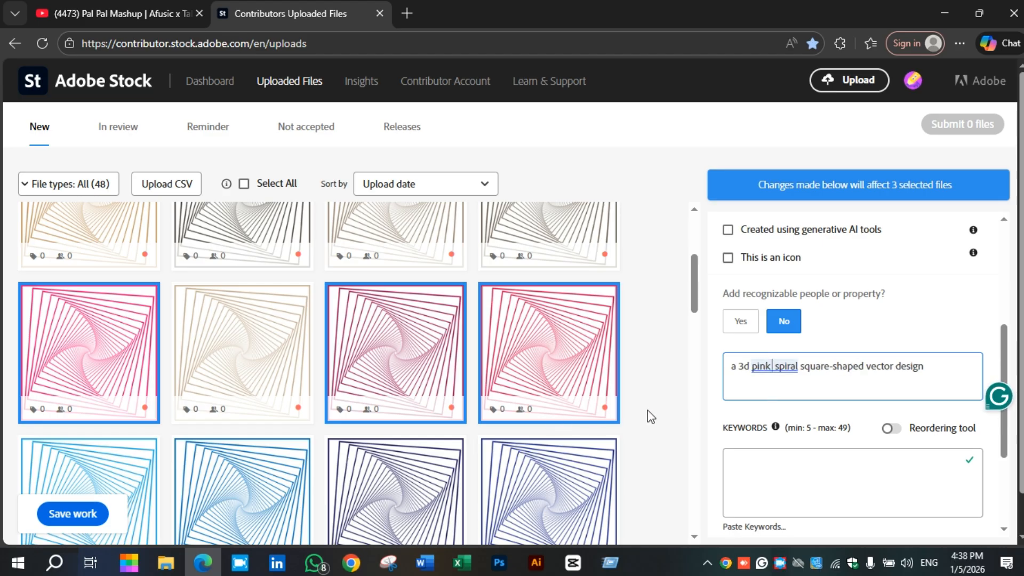
click(57, 513)
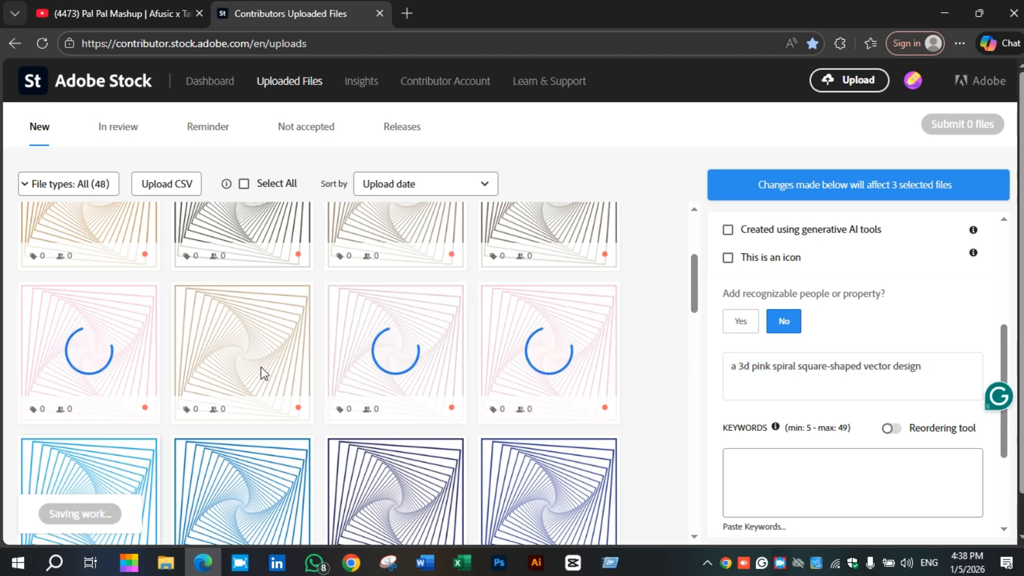
Step: Title the beige spiral between the pink ones "a 3d cream spiral square-shaped vector design" and save the work
click(276, 341)
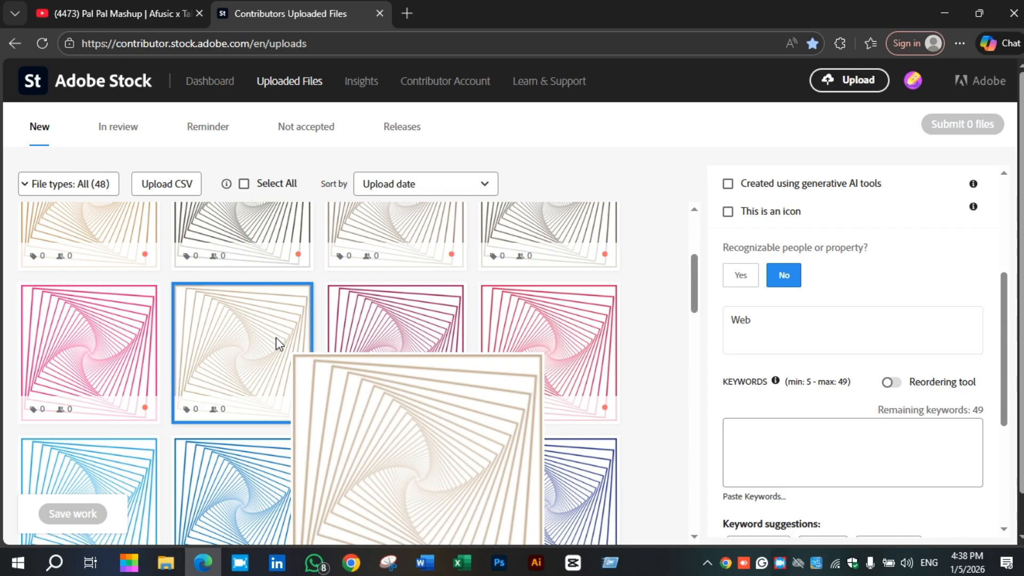
click(749, 320)
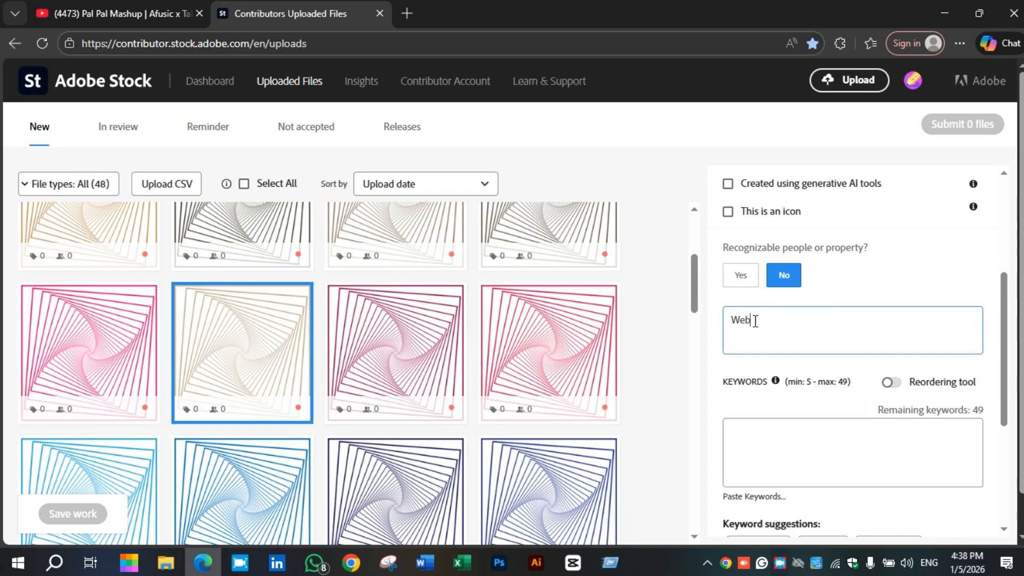
double_click(752, 320)
text(a 3d brown spiral square-shaped vector design)
mouse_move(224, 322)
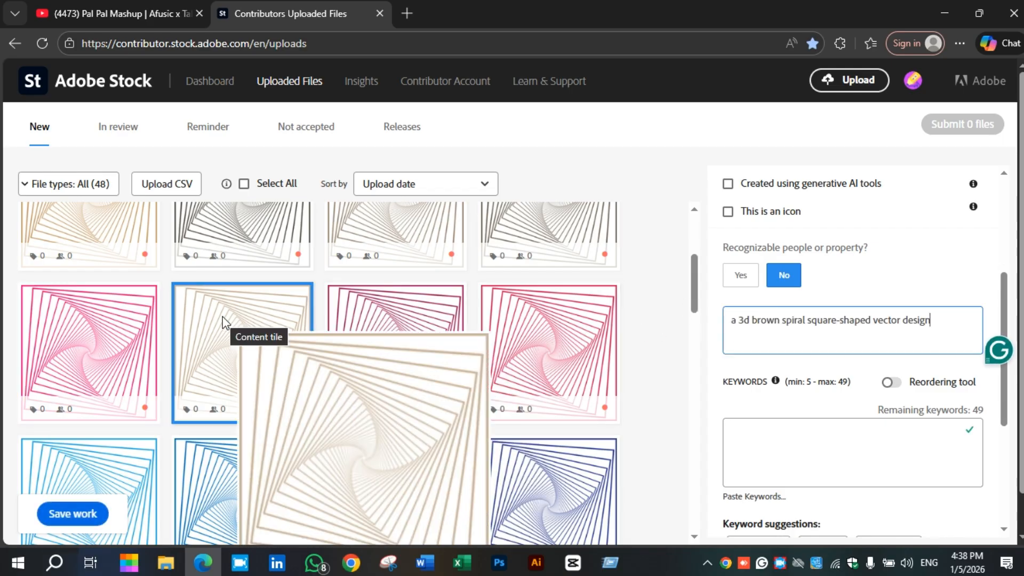
scroll(161, 303, down, 1)
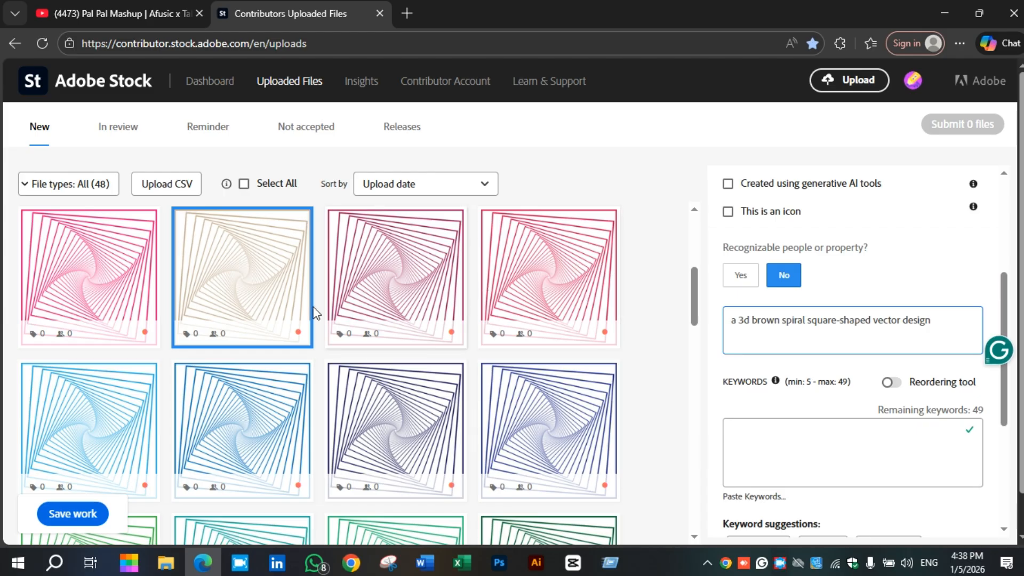
scroll(430, 441, down, 1)
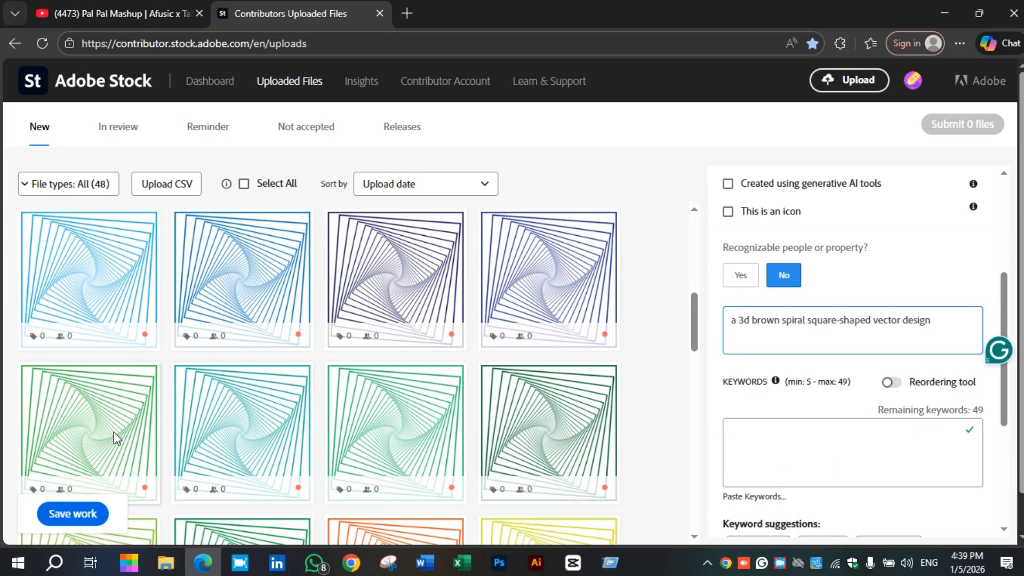
scroll(386, 406, up, 2)
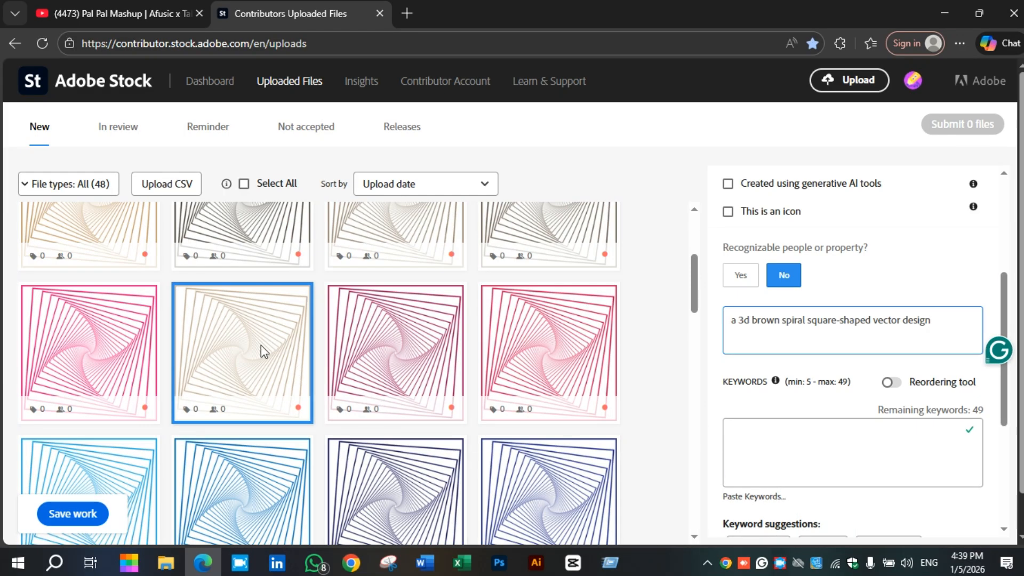
scroll(262, 331, down, 1)
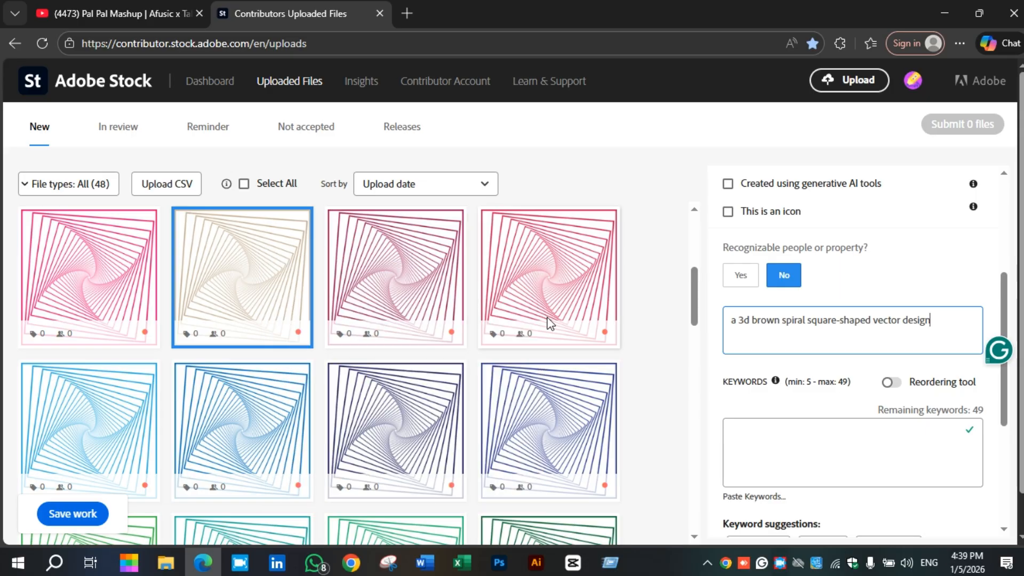
text(c)
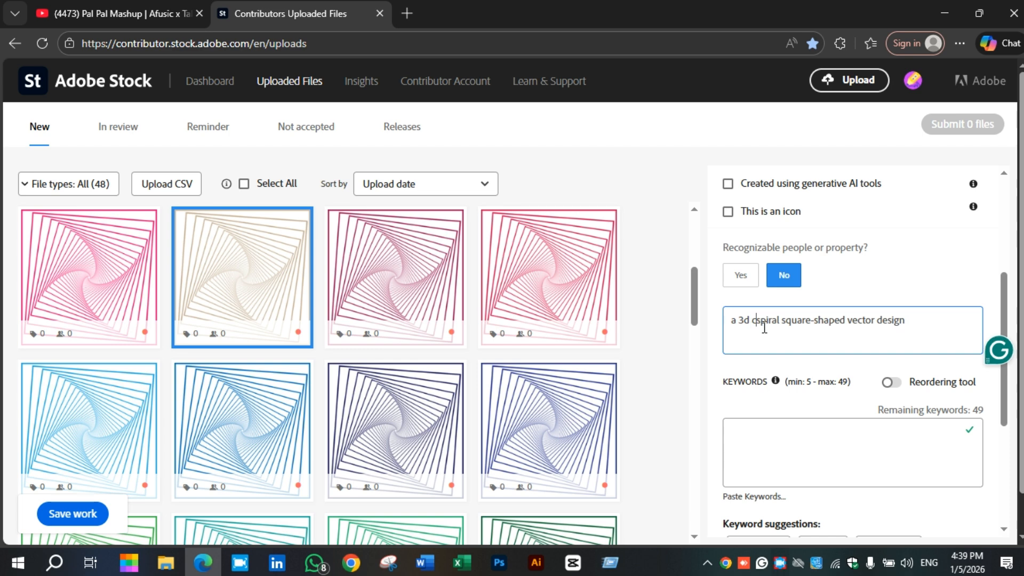
key(BackSpace)
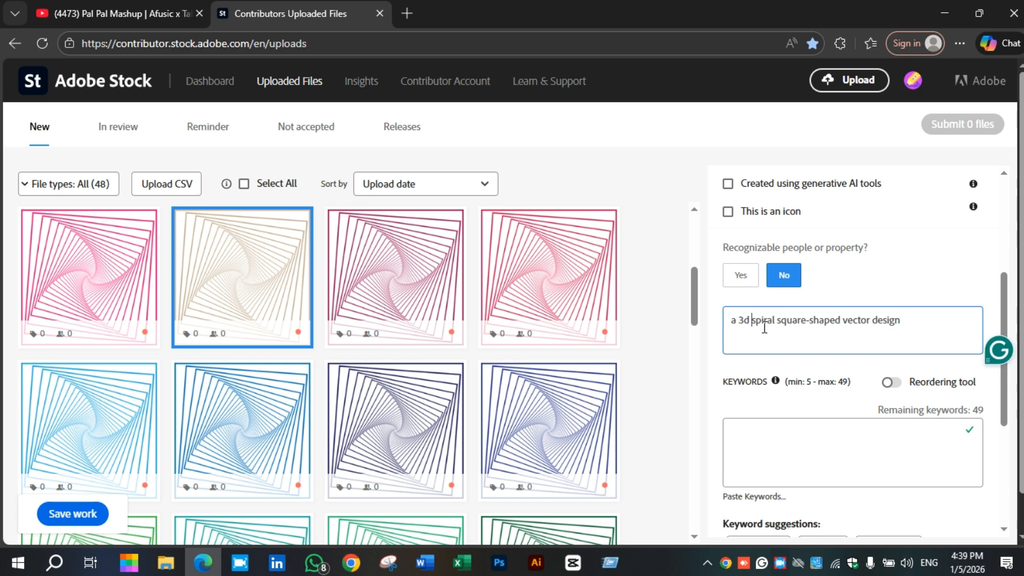
text(cream)
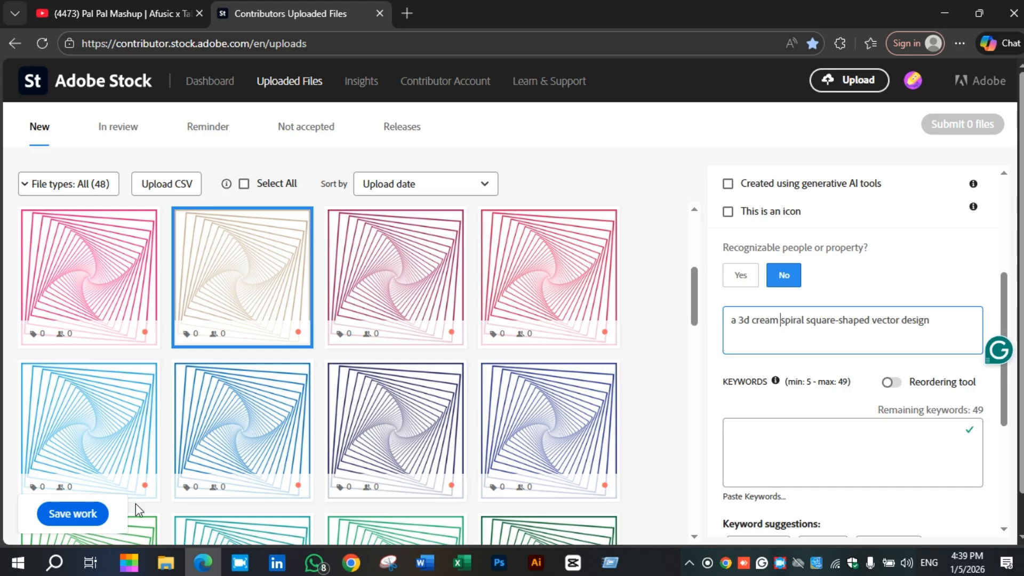
click(72, 514)
Step: For the first brown spiral in the file list, add the suggested keywords design, illustration, pattern, vector and swirl
mouse_move(258, 440)
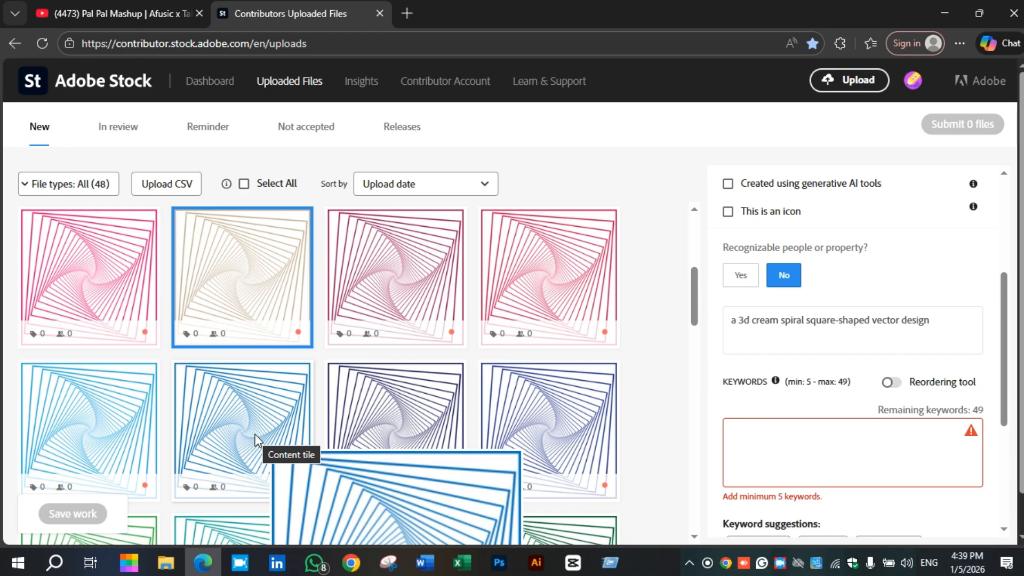
scroll(610, 390, up, 4)
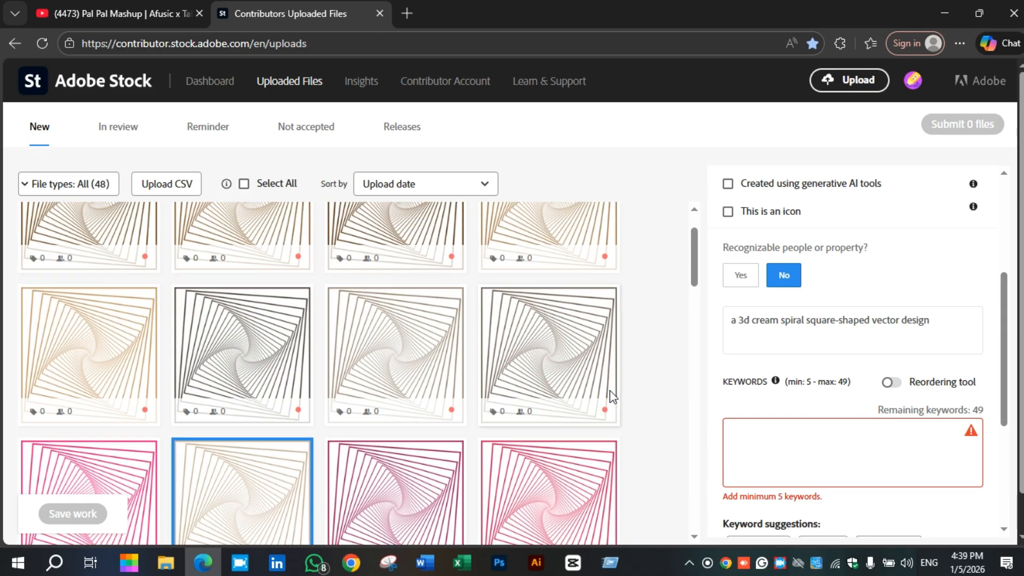
scroll(610, 390, up, 2)
click(138, 258)
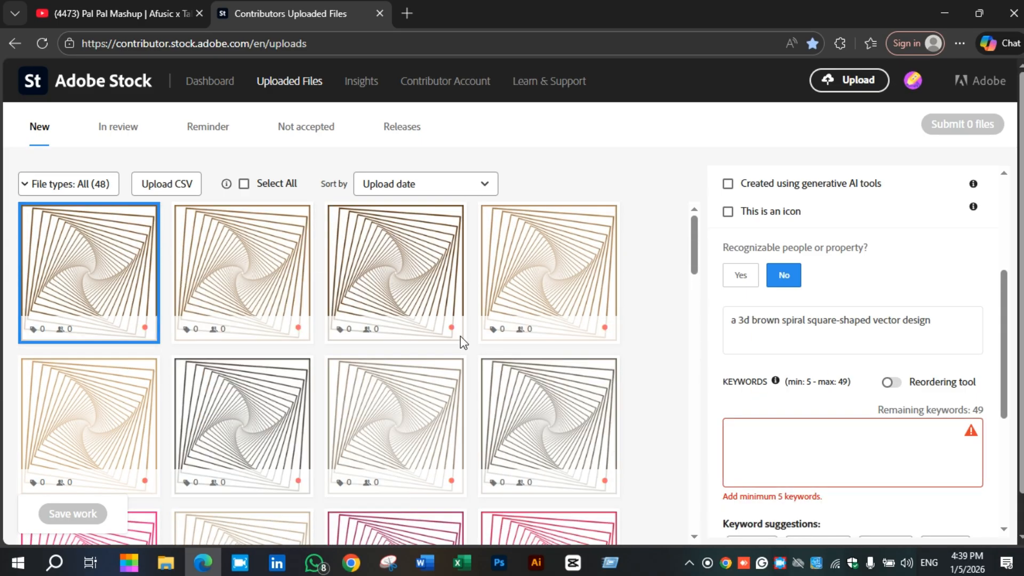
scroll(856, 373, down, 3)
scroll(858, 371, down, 2)
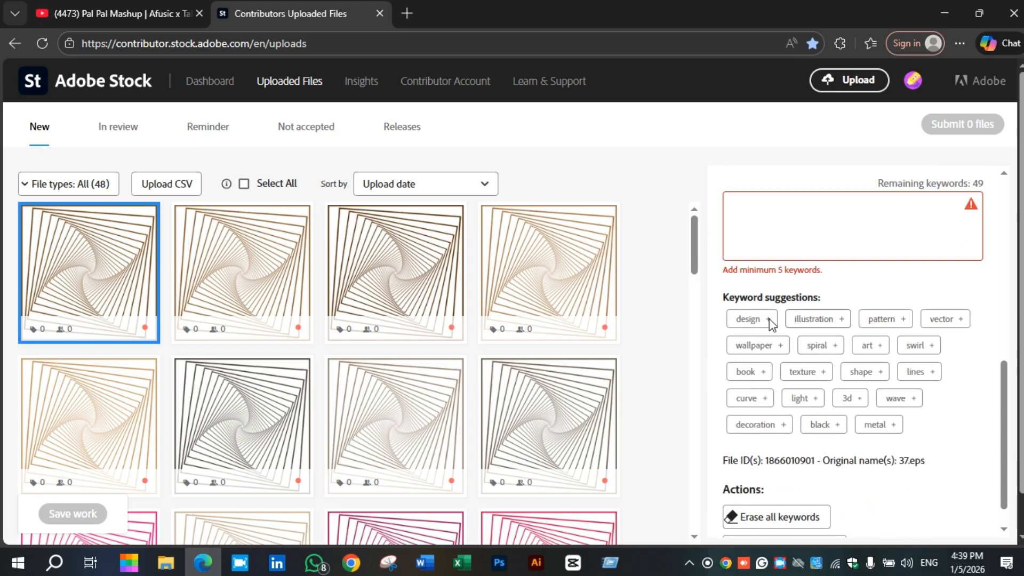
click(770, 320)
click(811, 320)
click(884, 319)
click(944, 319)
click(916, 345)
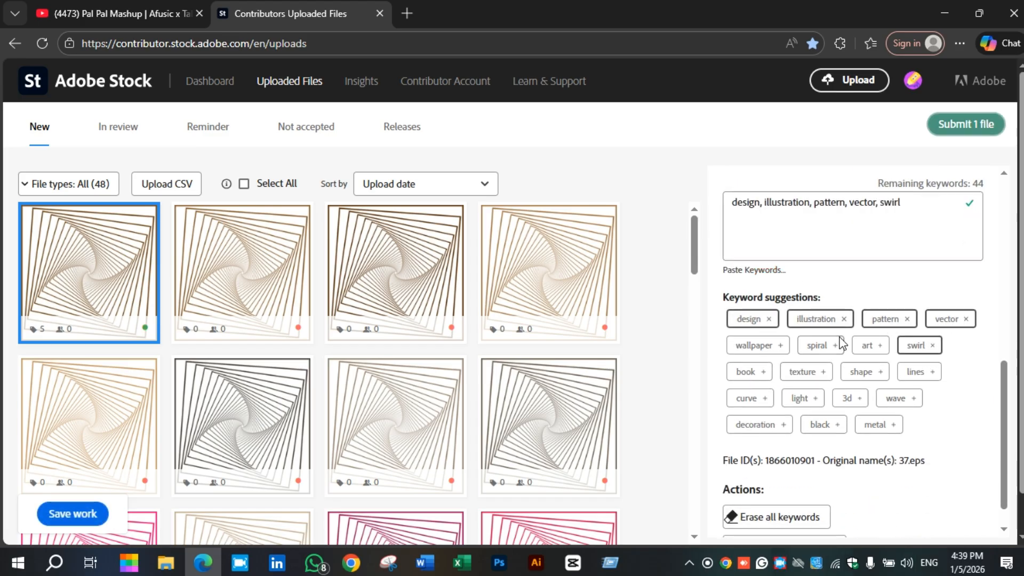
Step: Add the suggested keywords spiral, art, wallpaper, book, texture, shape, lines, wave, 3d, light and curve to the first brown spiral
click(817, 346)
click(869, 346)
click(753, 346)
click(746, 371)
click(803, 372)
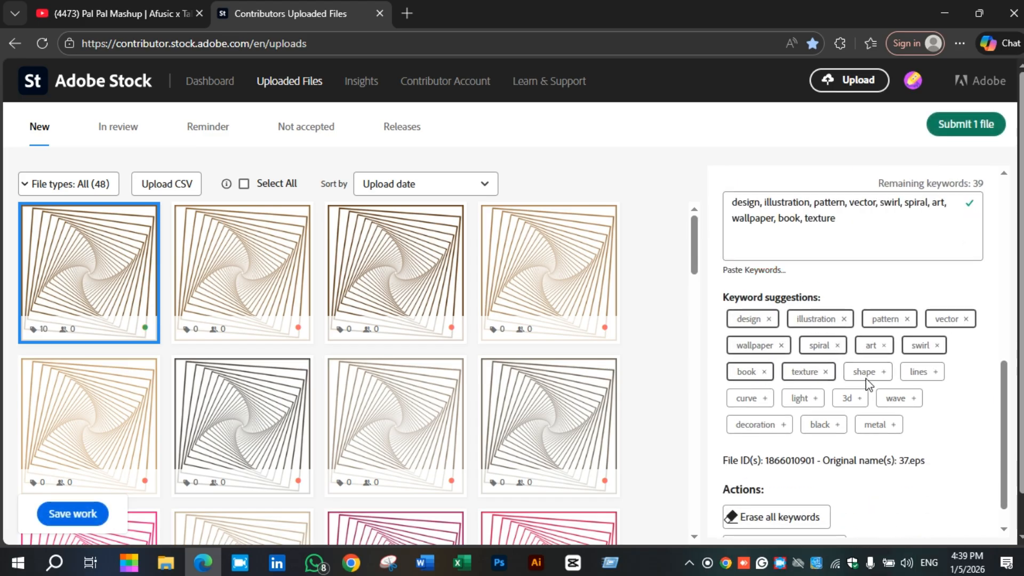
click(919, 372)
click(897, 398)
click(849, 399)
click(801, 399)
click(748, 398)
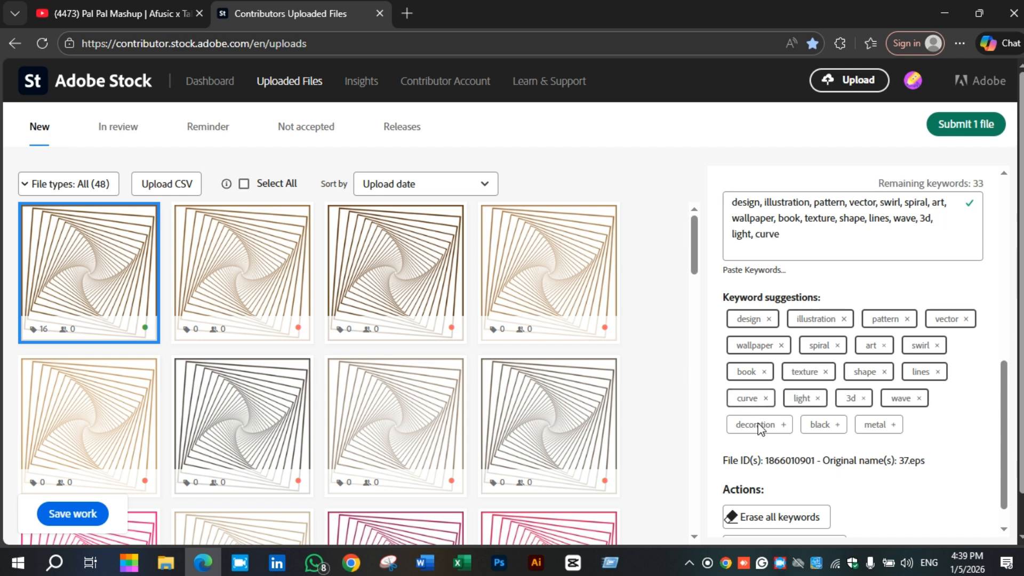
Step: Add the keywords decoration, black, metal, square and spiral to the first brown spiral, and copy its whole keyword list
click(757, 424)
click(829, 425)
click(880, 425)
scroll(873, 393, up, 2)
click(903, 319)
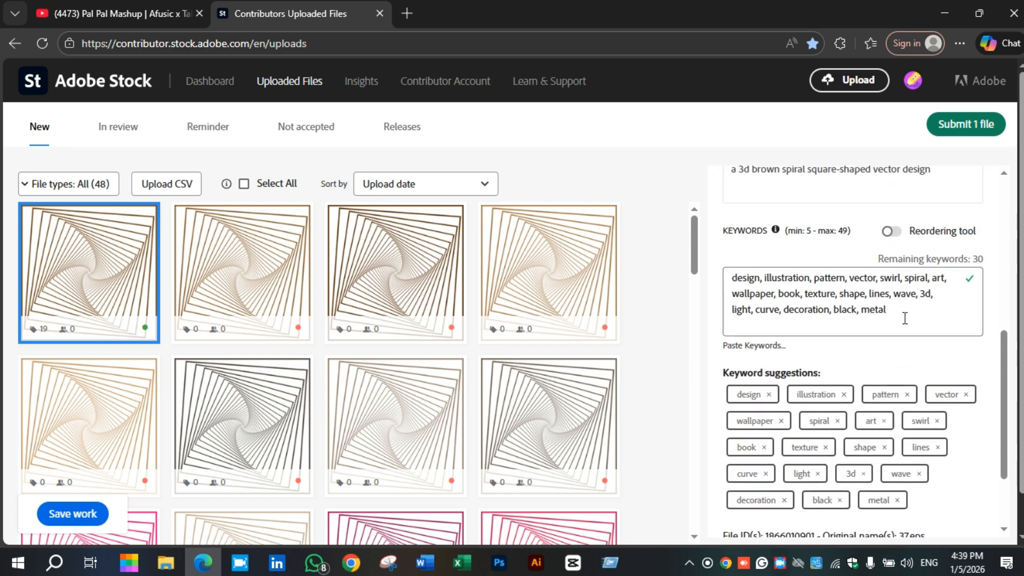
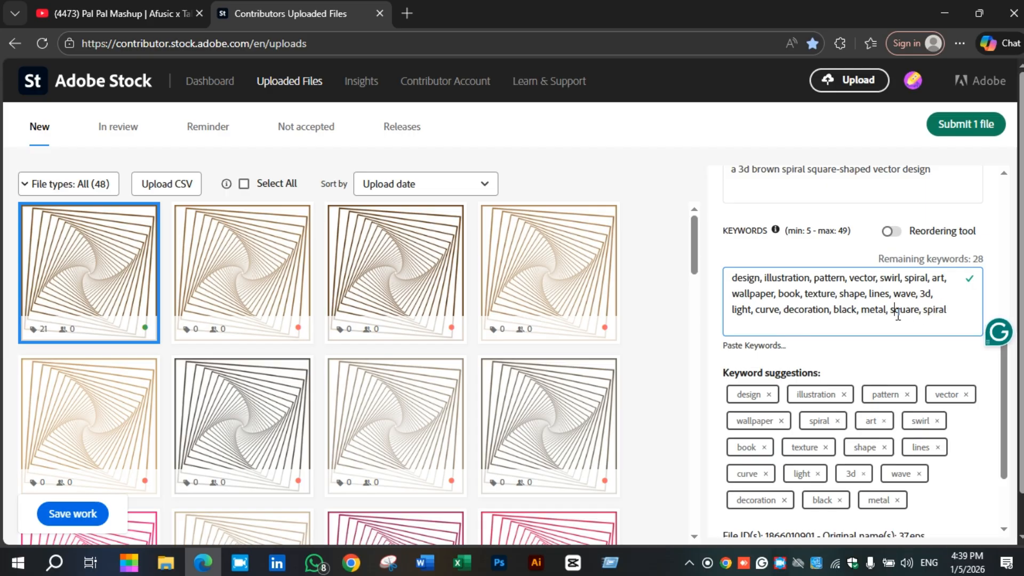
key(ctrl+a)
key(ctrl+c)
Step: Select the other seven brown, grey and tan spirals in the first two rows together, leaving out the first brown one
click(270, 272)
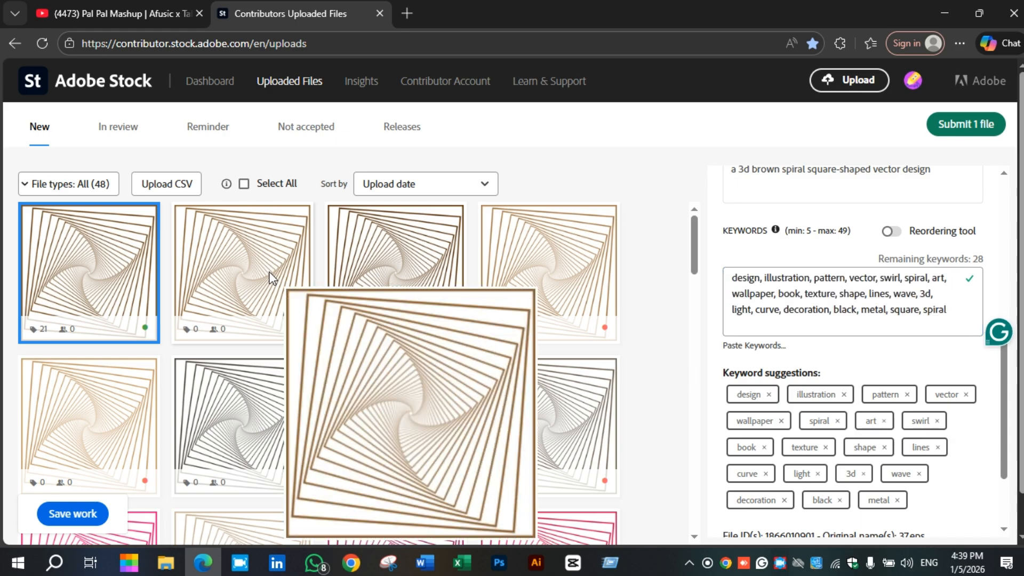
ctrl+click(401, 290)
ctrl+click(549, 405)
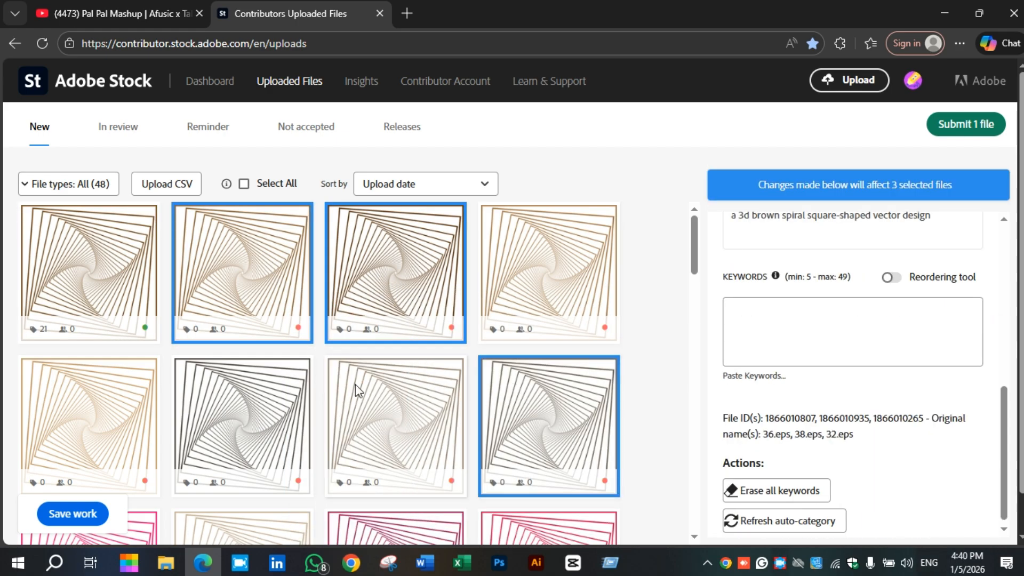
ctrl+click(355, 384)
ctrl+click(275, 373)
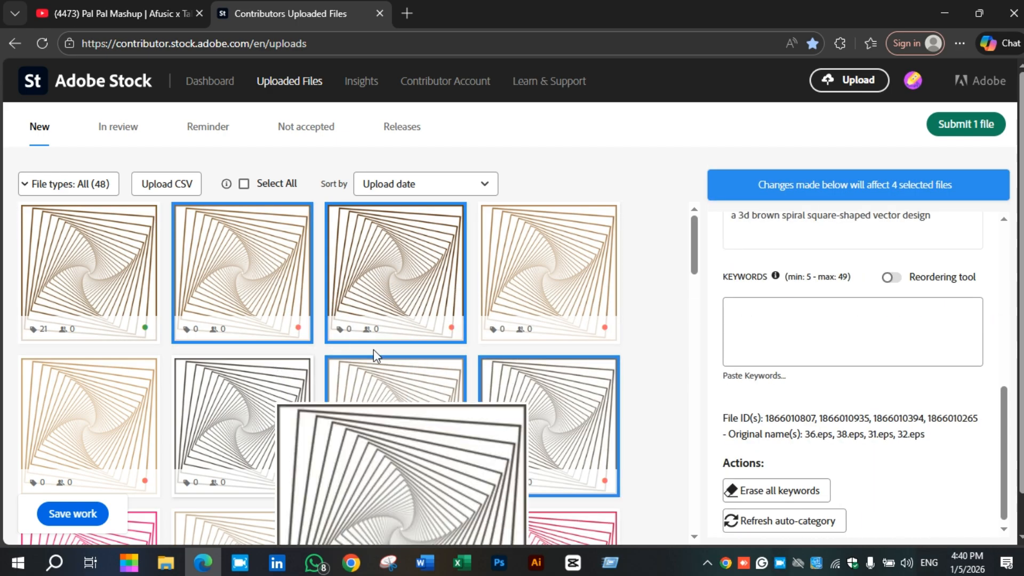
ctrl+click(571, 251)
ctrl+click(109, 388)
Step: Add the three pink-toned spirals and the cream spiral in the third row to the selection
scroll(309, 360, down, 4)
ctrl+click(115, 335)
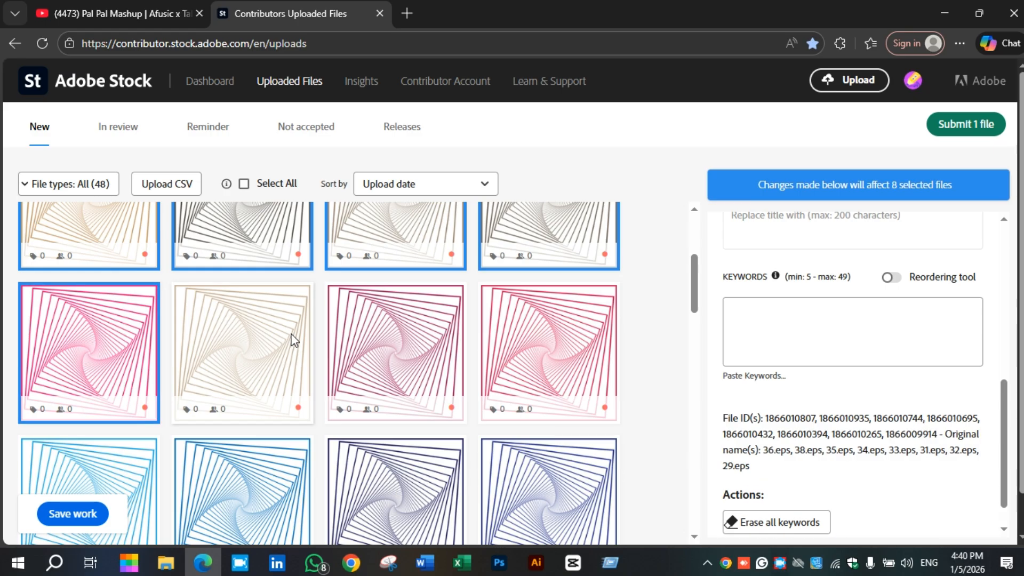
ctrl+click(294, 339)
ctrl+click(395, 332)
ctrl+click(495, 340)
Step: Add the four blue-toned spirals in the fourth row to the selection
scroll(496, 339, down, 3)
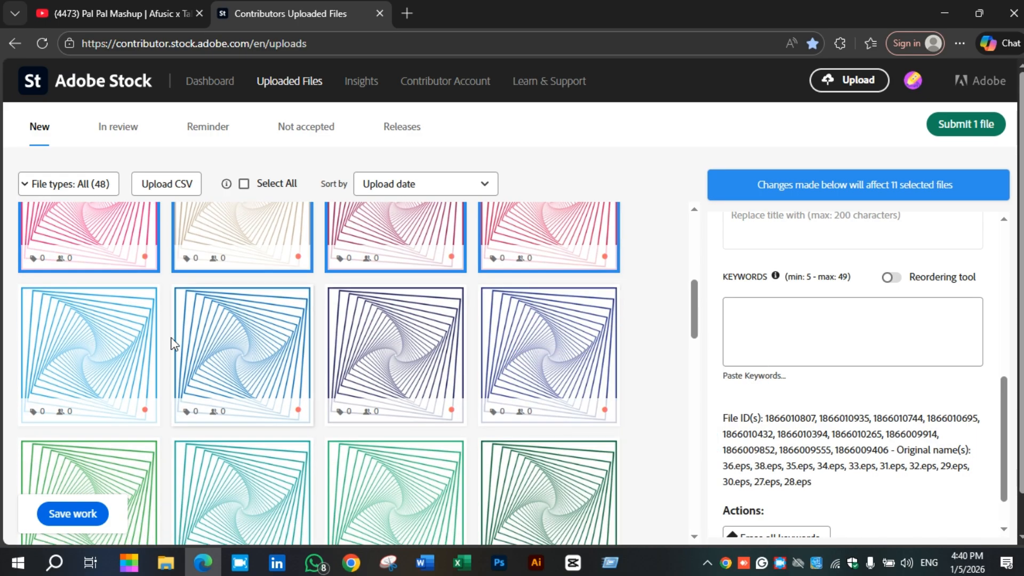
ctrl+click(136, 349)
ctrl+click(282, 350)
ctrl+click(365, 341)
ctrl+click(524, 330)
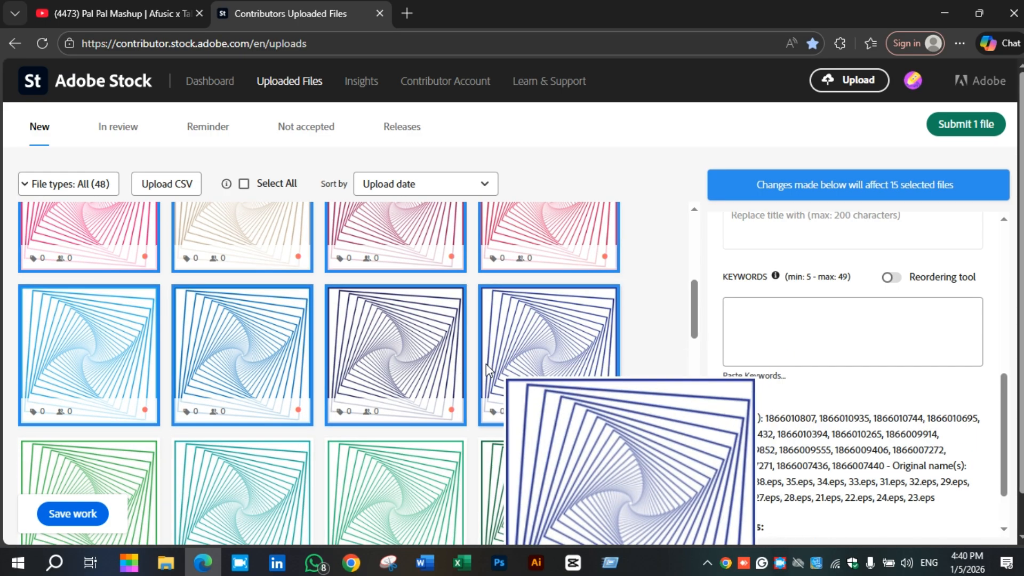
Step: Add the three green spirals and the teal spiral in the fifth row to the selection
scroll(485, 364, down, 3)
ctrl+click(111, 353)
ctrl+click(299, 354)
ctrl+click(395, 346)
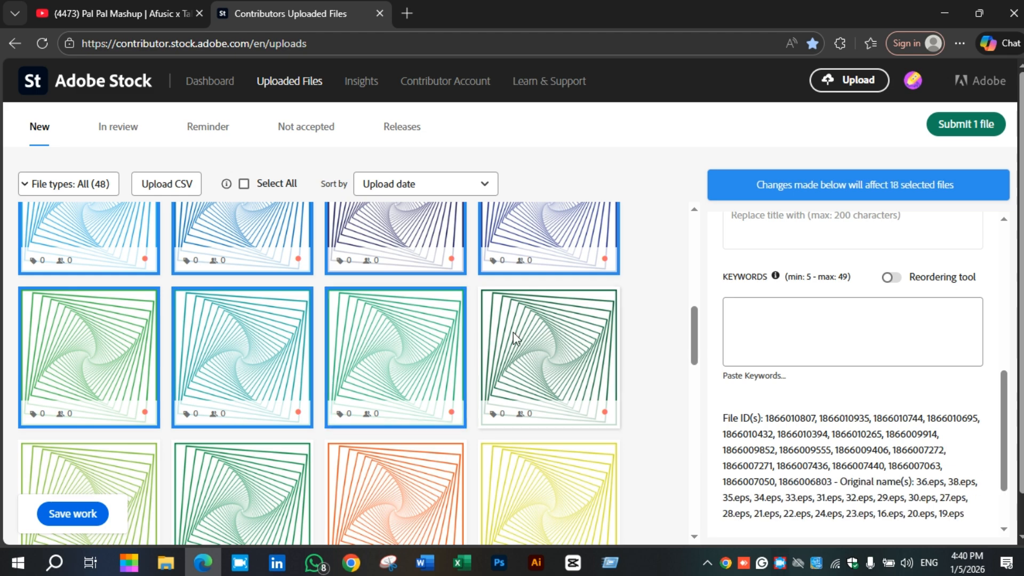
ctrl+click(514, 338)
Step: Add the dark green spiral and the yellow, orange and two green spirals in the sixth row to the selection
ctrl+click(526, 449)
ctrl+click(422, 463)
scroll(395, 405, down, 3)
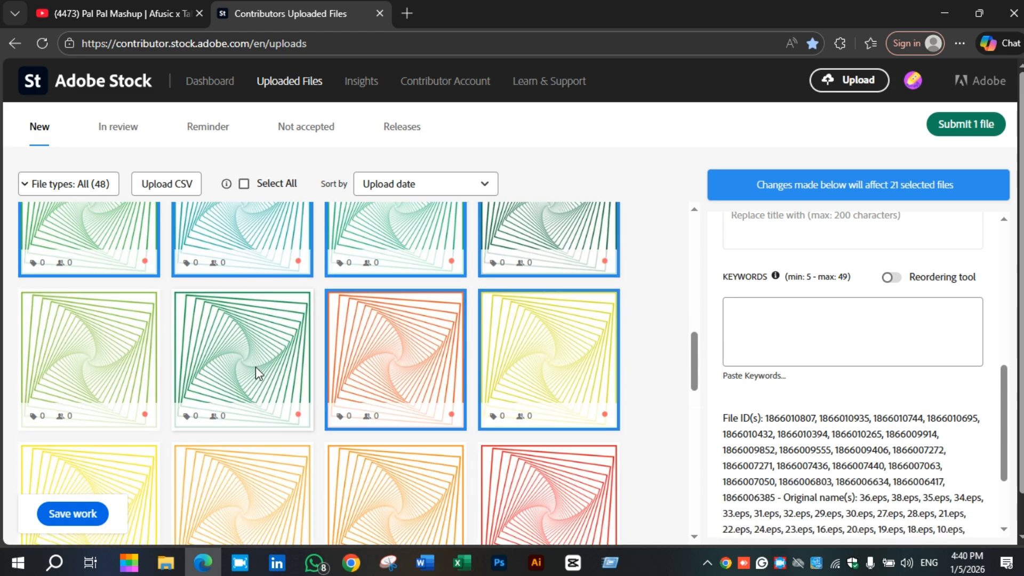
ctrl+click(255, 366)
ctrl+click(126, 366)
Step: Add the yellow, orange and red spirals in the seventh row and the red, purple, blue and green spirals in the eighth row to the selection
scroll(182, 374, down, 4)
ctrl+click(84, 292)
ctrl+click(88, 427)
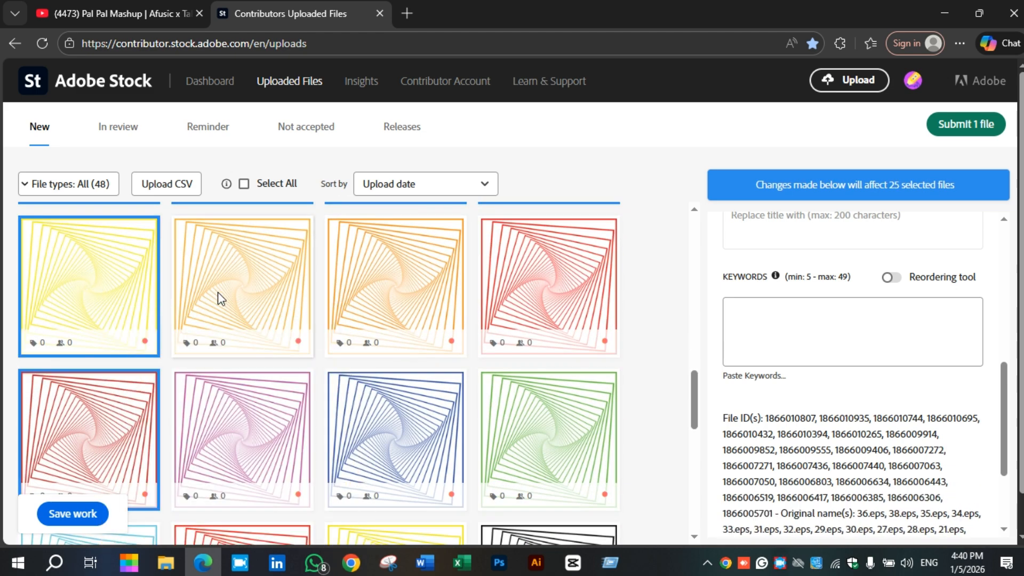
ctrl+click(219, 292)
ctrl+click(236, 404)
ctrl+click(399, 280)
ctrl+click(427, 411)
ctrl+click(523, 405)
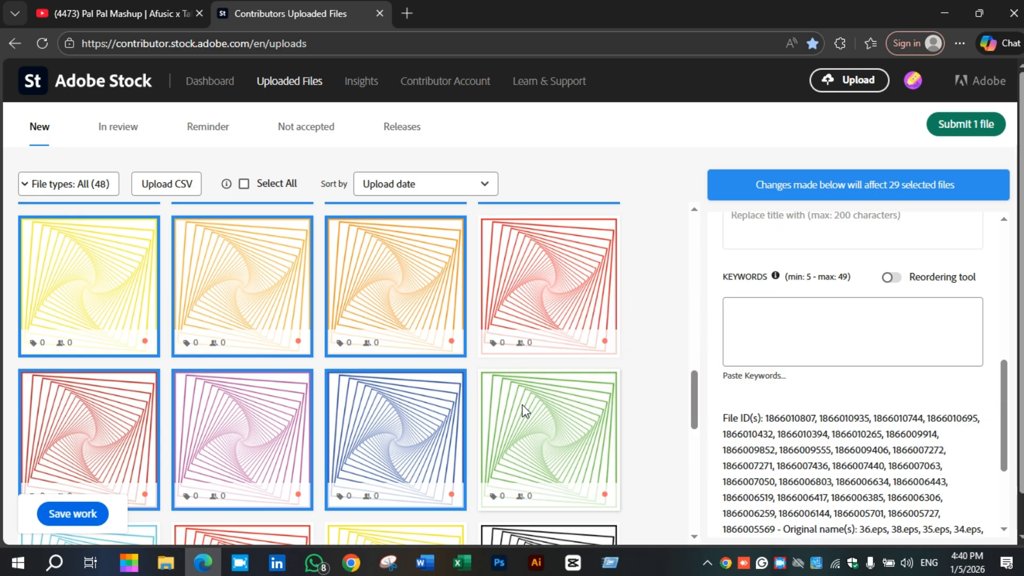
ctrl+click(517, 284)
Step: Add the light blue, red, yellow and black spirals and the dark brown spiral in the row below them to the selection
scroll(395, 311, down, 3)
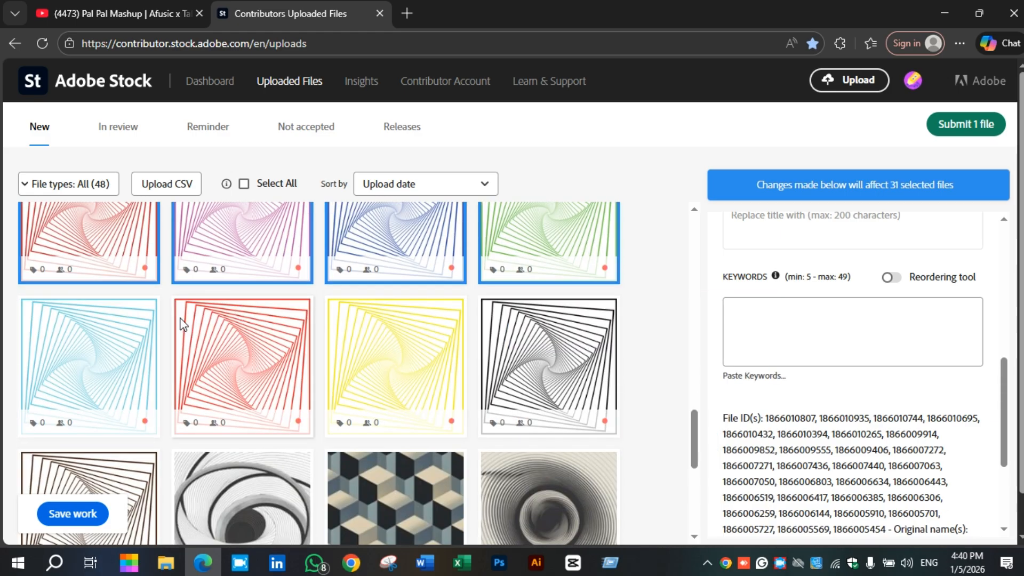
ctrl+click(128, 339)
ctrl+click(213, 337)
ctrl+click(375, 337)
ctrl+click(515, 341)
scroll(385, 332, down, 3)
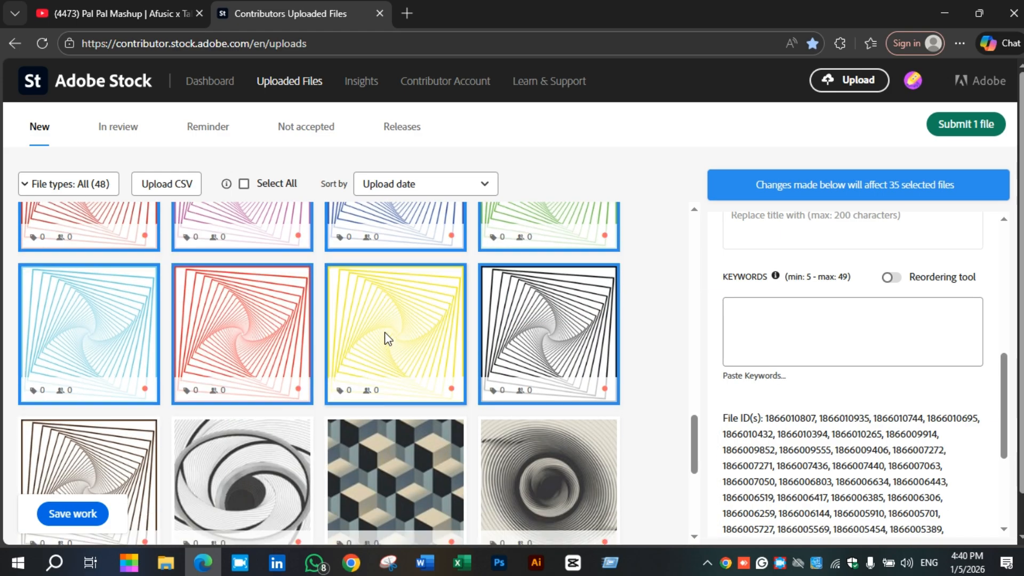
ctrl+click(87, 350)
Step: Paste the shared keywords, beginning with design, illustration, pattern and vector, into all selected files and save the work
scroll(382, 330, up, 20)
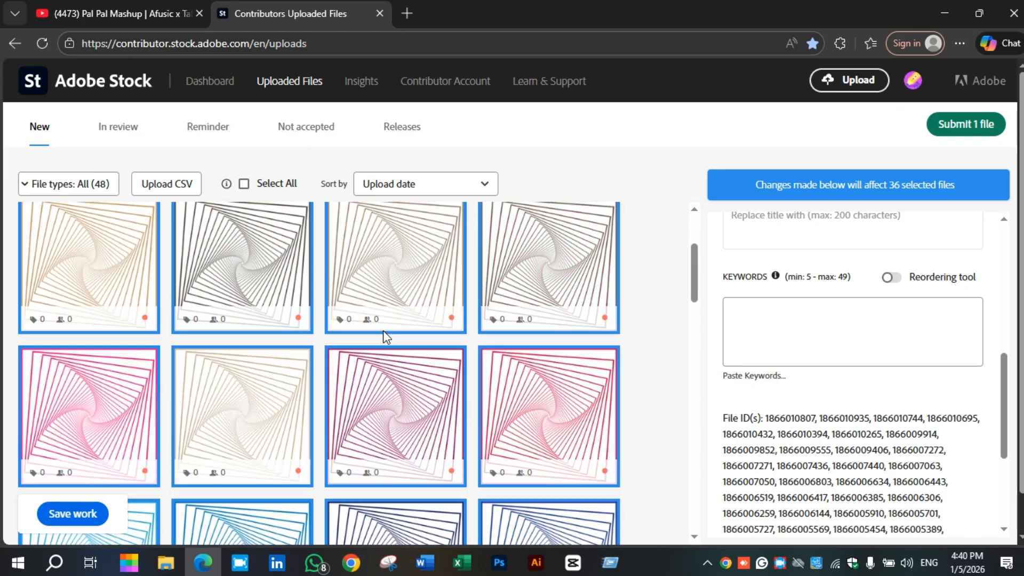
click(807, 325)
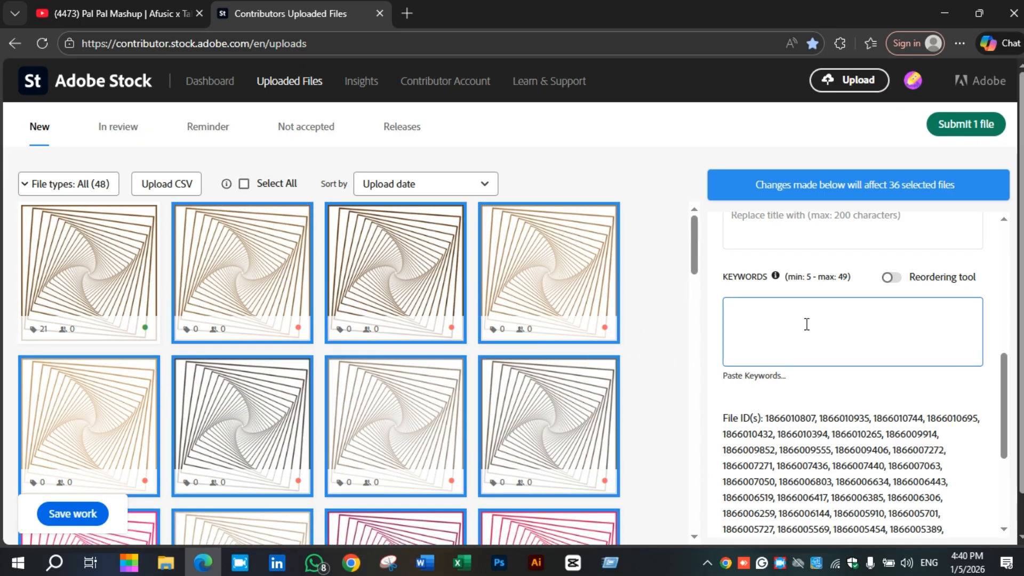
key(ctrl+v)
click(82, 512)
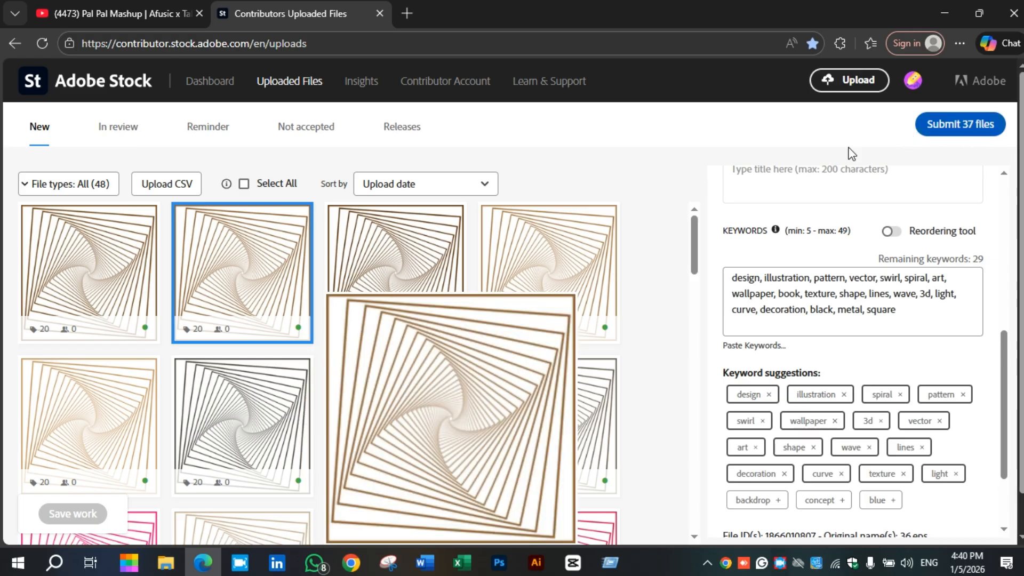
Step: Add the suggested keywords backdrop, concept and blue to the second spiral (36.eps), and business to the third (38.eps)
scroll(859, 370, down, 1)
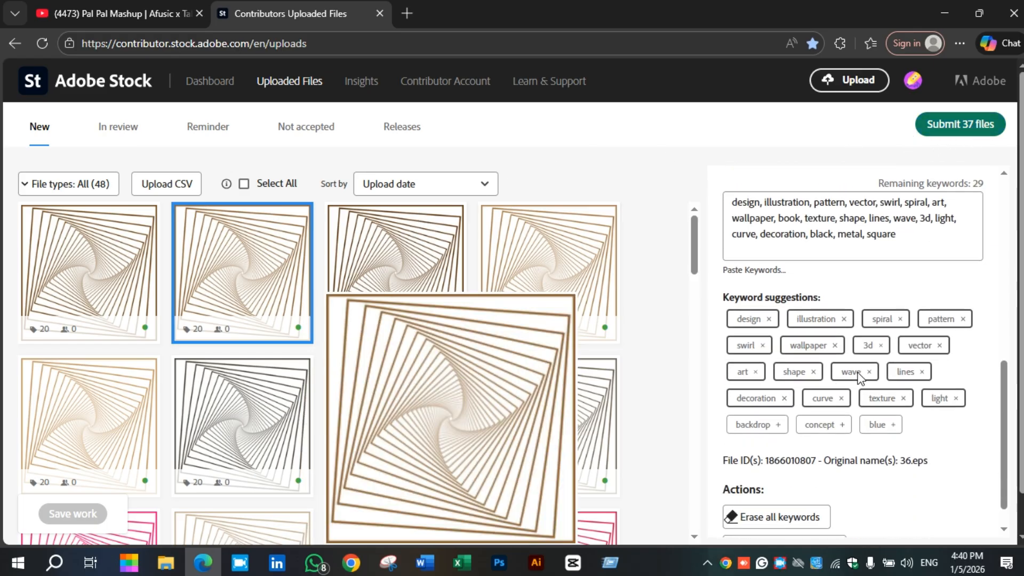
click(766, 424)
click(816, 425)
click(879, 425)
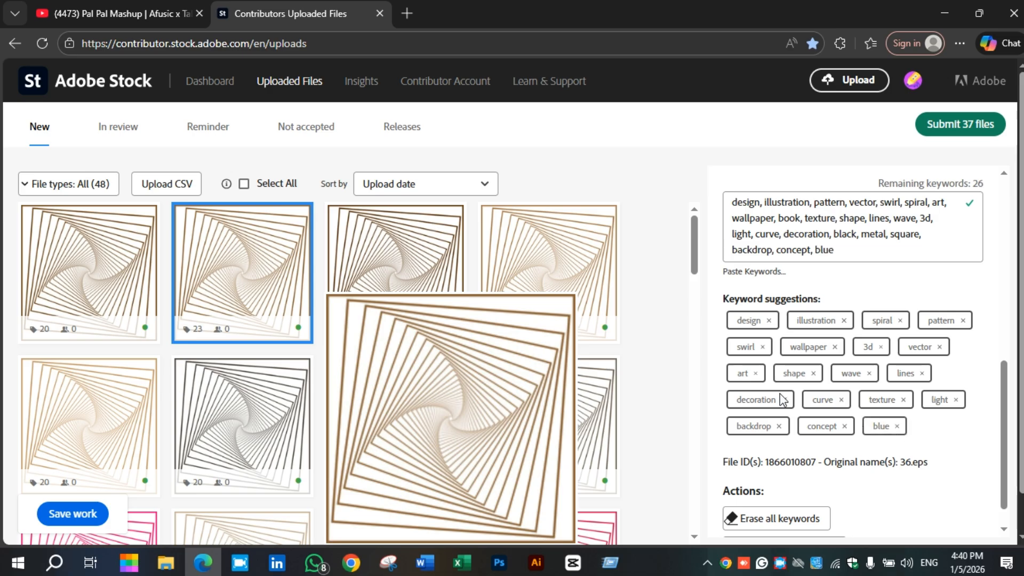
click(395, 272)
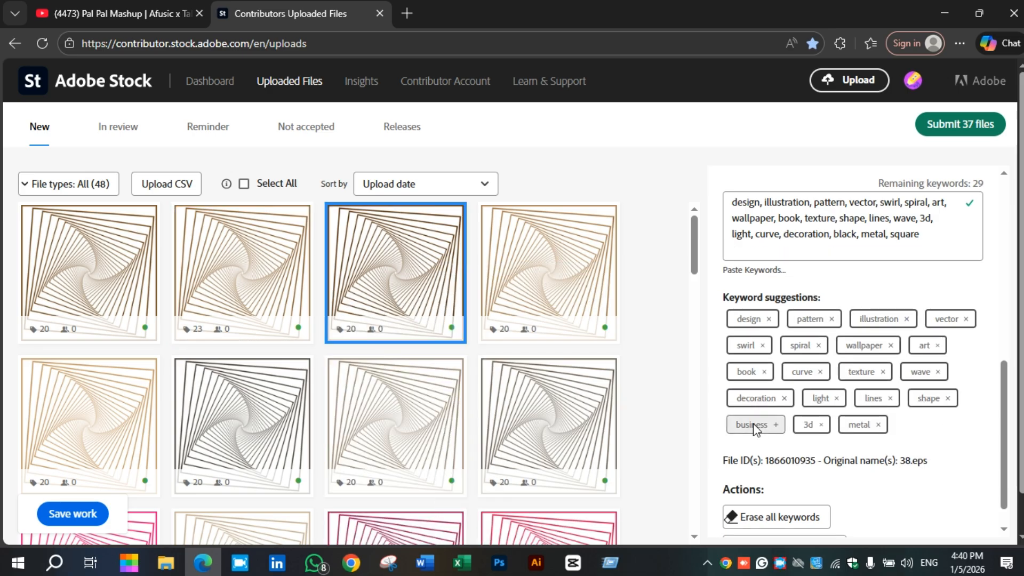
click(752, 426)
Step: Add the suggested keywords parachute, concept, air, business and blue to the fourth spiral in the first row (35.eps)
click(552, 244)
click(799, 372)
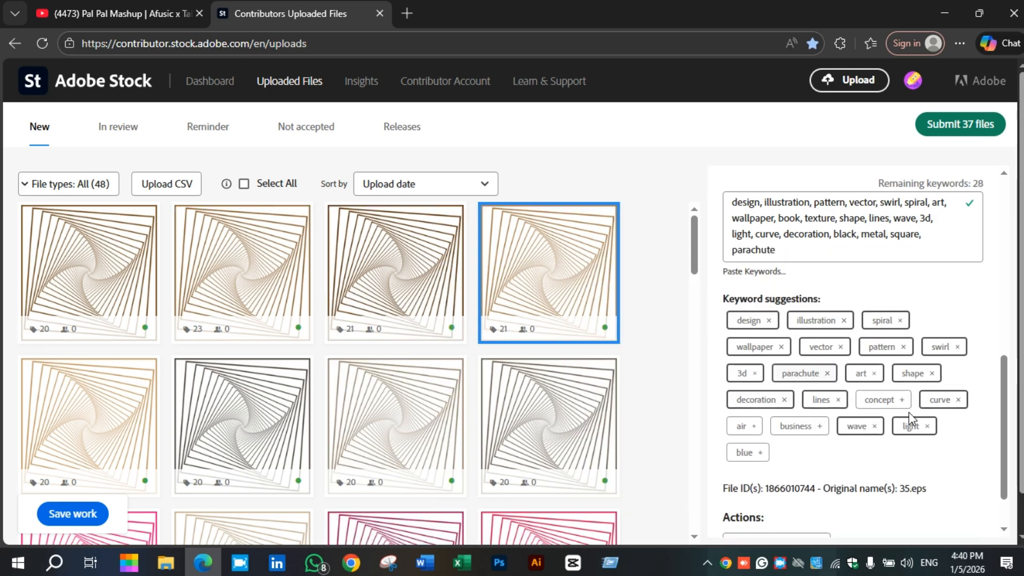
click(889, 400)
click(745, 426)
click(818, 425)
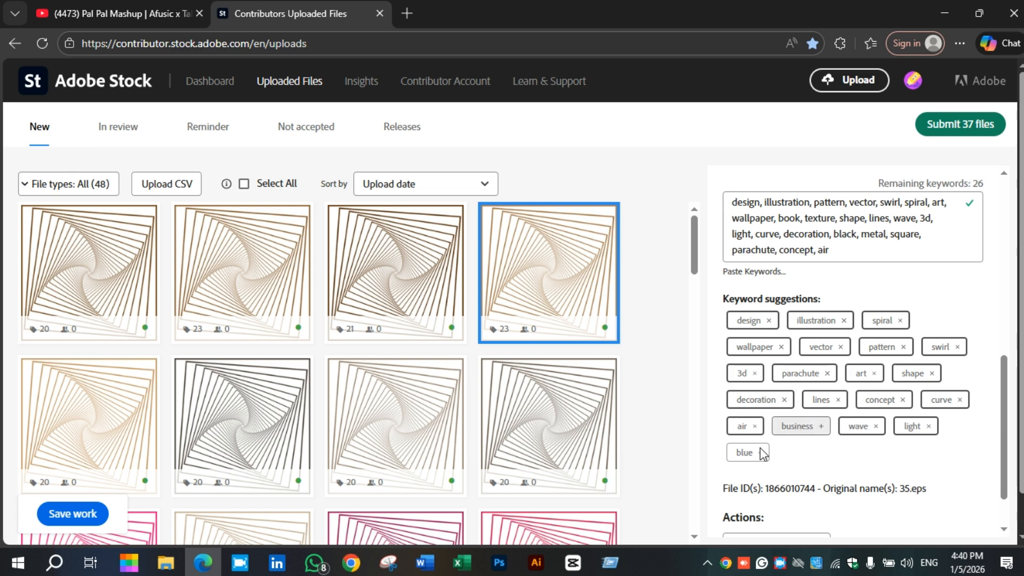
click(758, 452)
Step: Add the suggested keywords business, blue, concept, symbol, line, technology, perspective and architecture to the last spiral in the second row (32.eps)
click(602, 443)
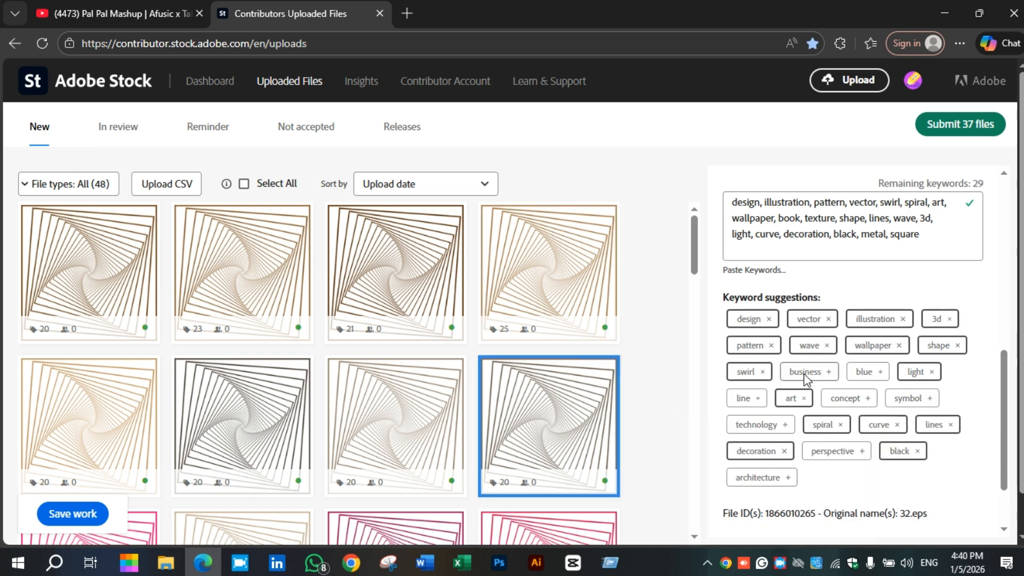
click(804, 372)
click(865, 372)
click(849, 399)
click(911, 399)
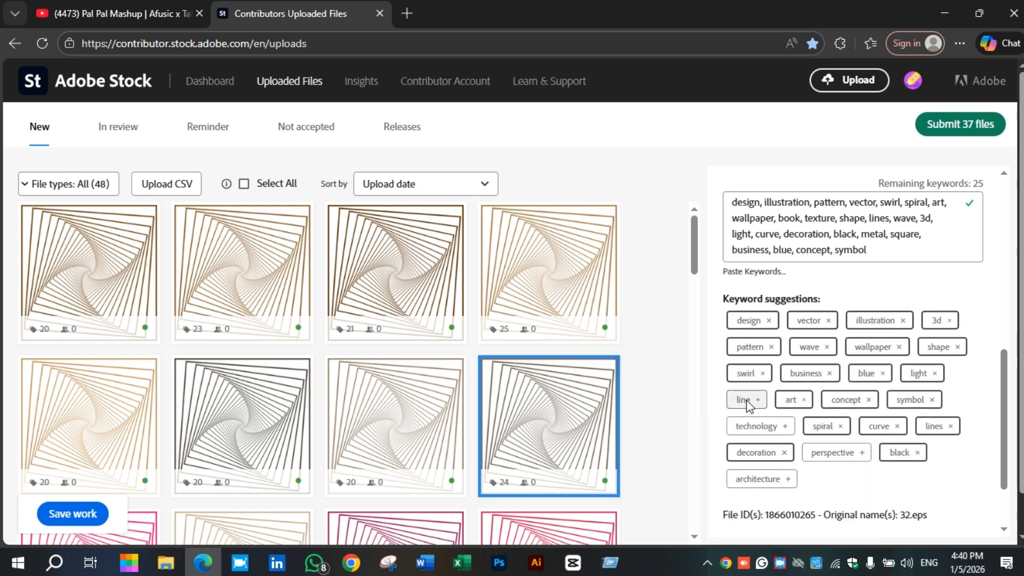
click(744, 400)
click(756, 425)
click(832, 452)
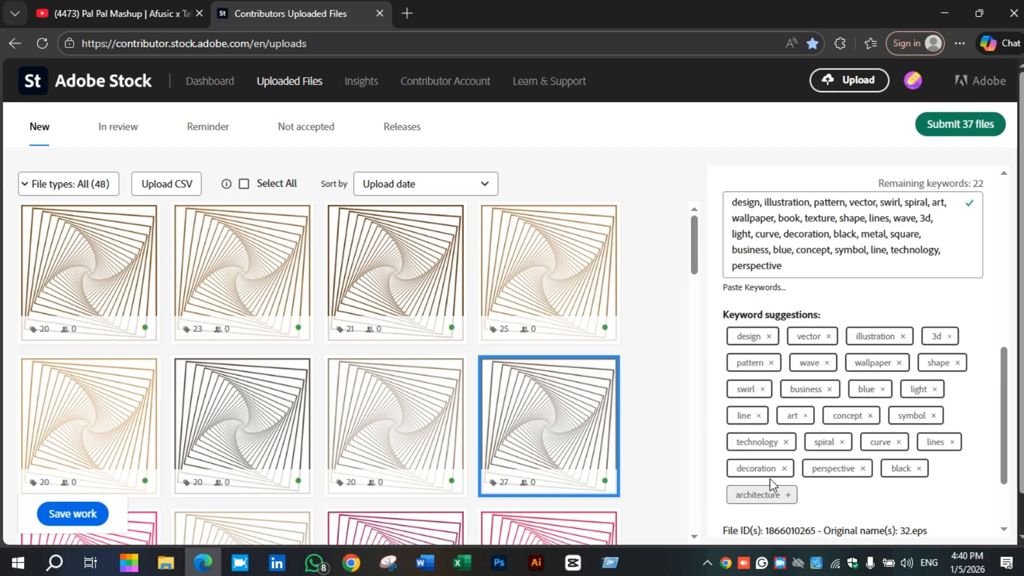
click(767, 493)
Step: Add the suggested keywords business, parachute, concept, line, blue, symbol, technology, air and perspective to the third spiral in the second row (31.eps)
click(386, 358)
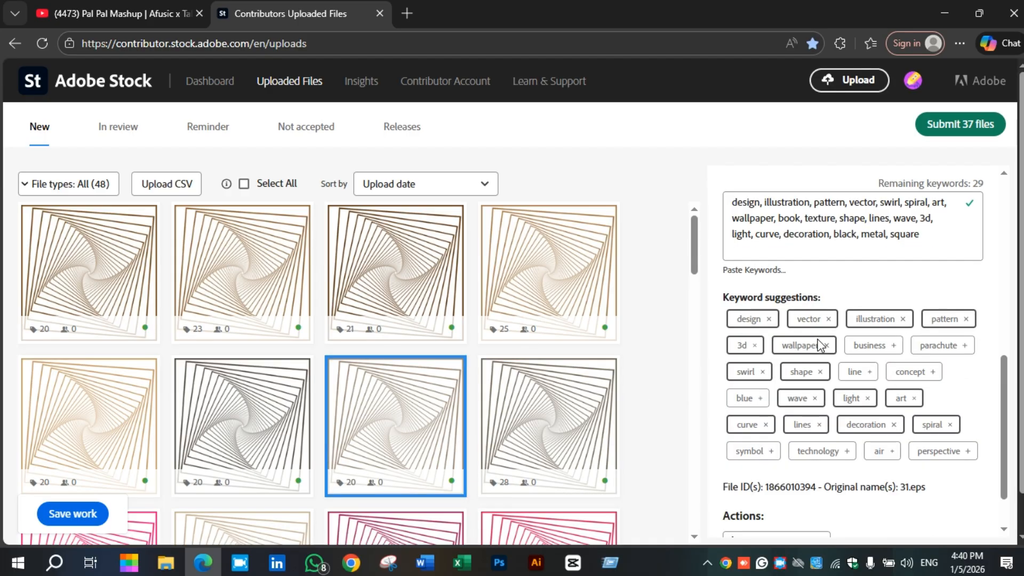
scroll(814, 329, down, 1)
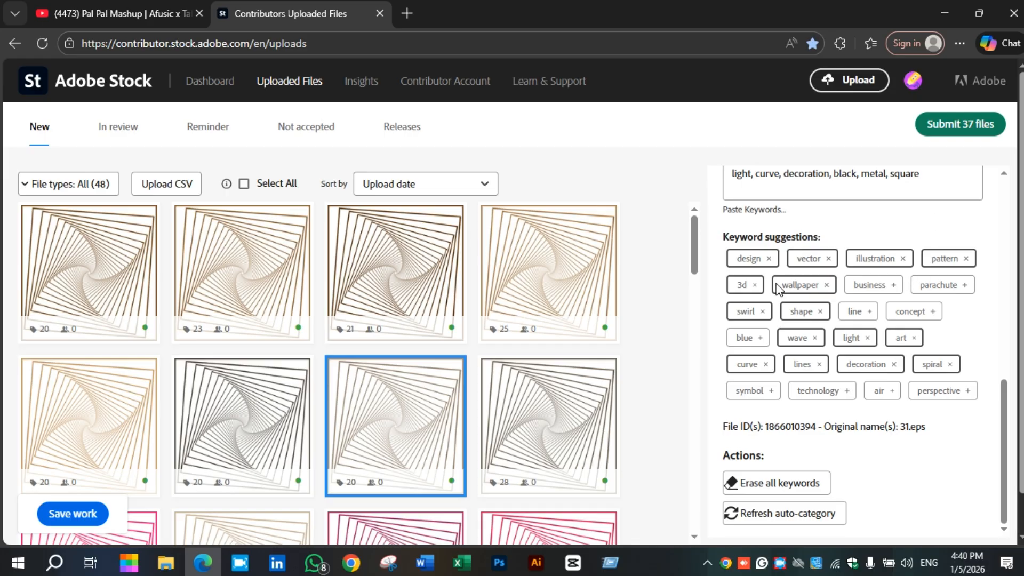
scroll(843, 308, up, 1)
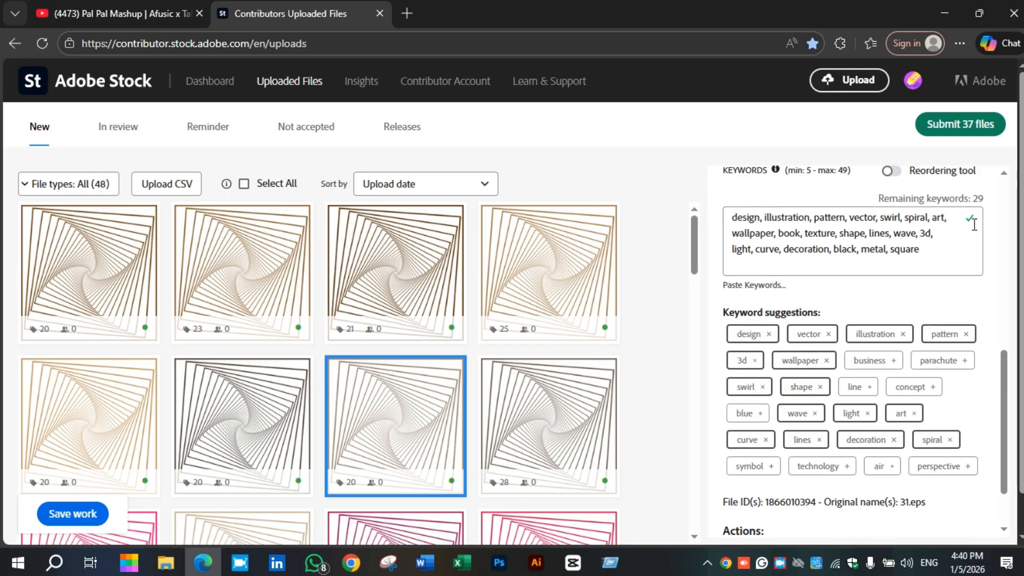
click(889, 361)
click(937, 360)
click(904, 386)
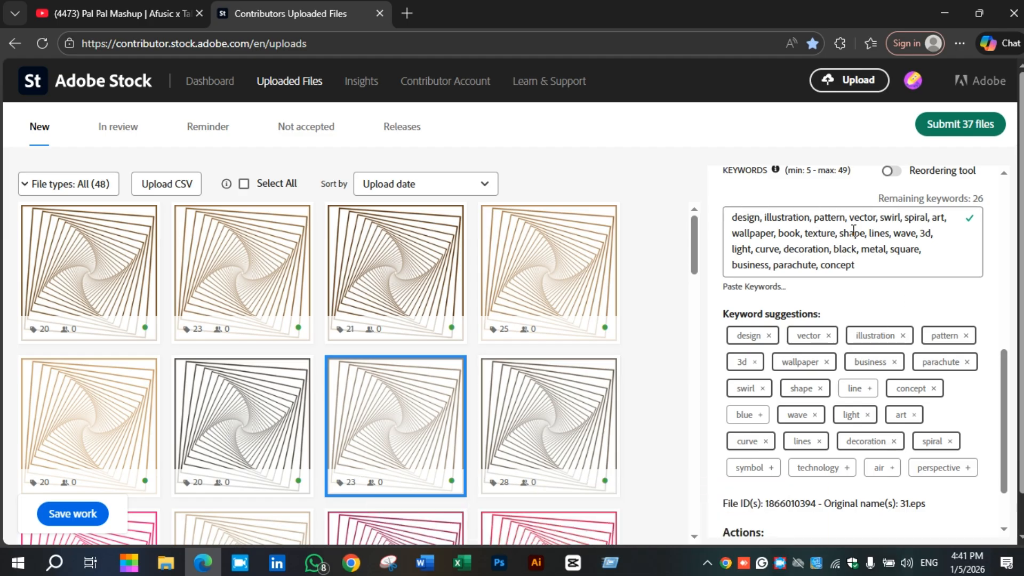
click(856, 388)
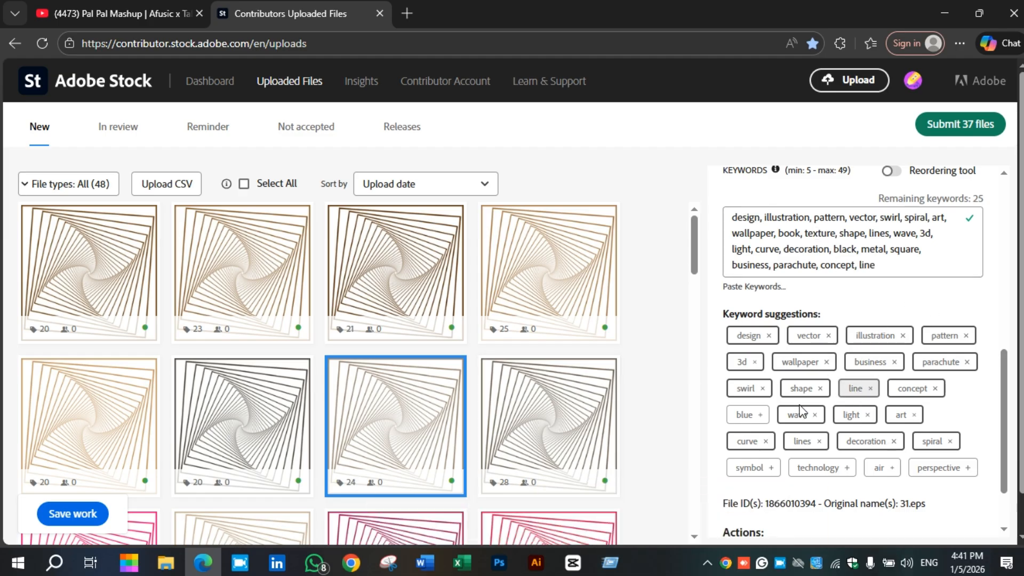
click(745, 415)
click(762, 469)
click(821, 467)
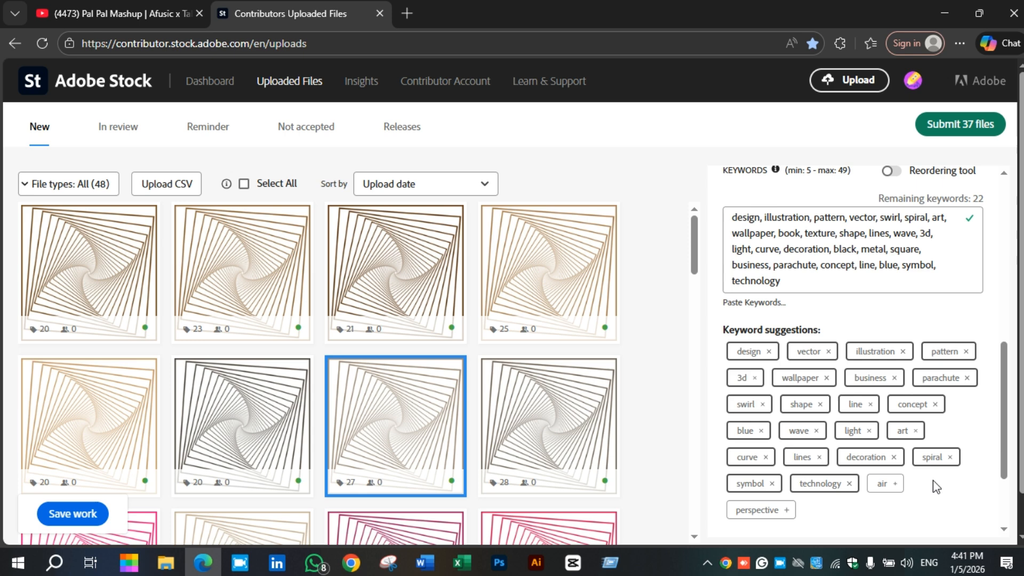
click(889, 485)
click(776, 511)
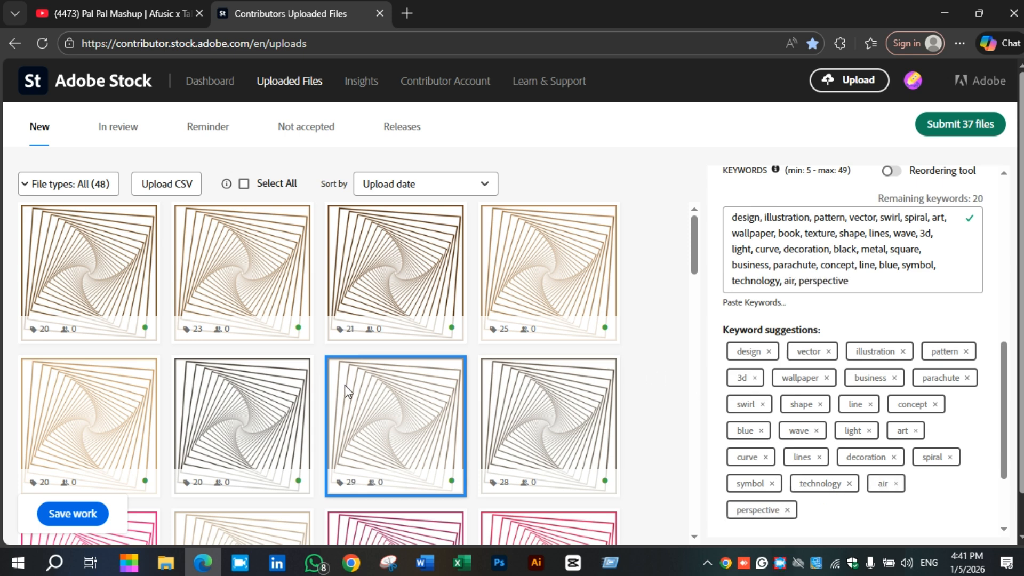
Step: Add the suggested keywords blue, technology, line, business, banner, concept, symbol and perspective to the dark grey spiral (33.eps) and save the work
click(301, 414)
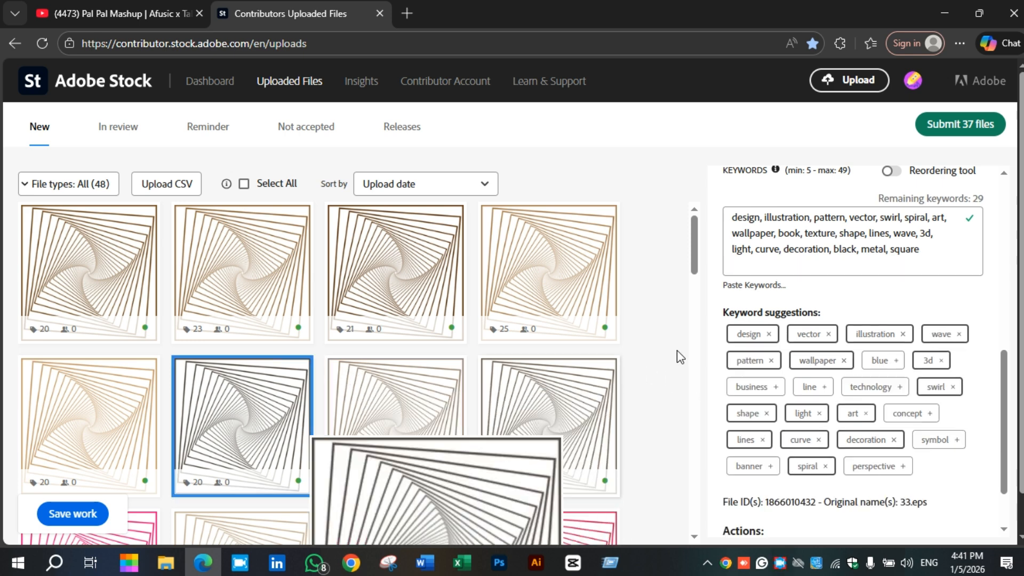
click(846, 388)
click(809, 388)
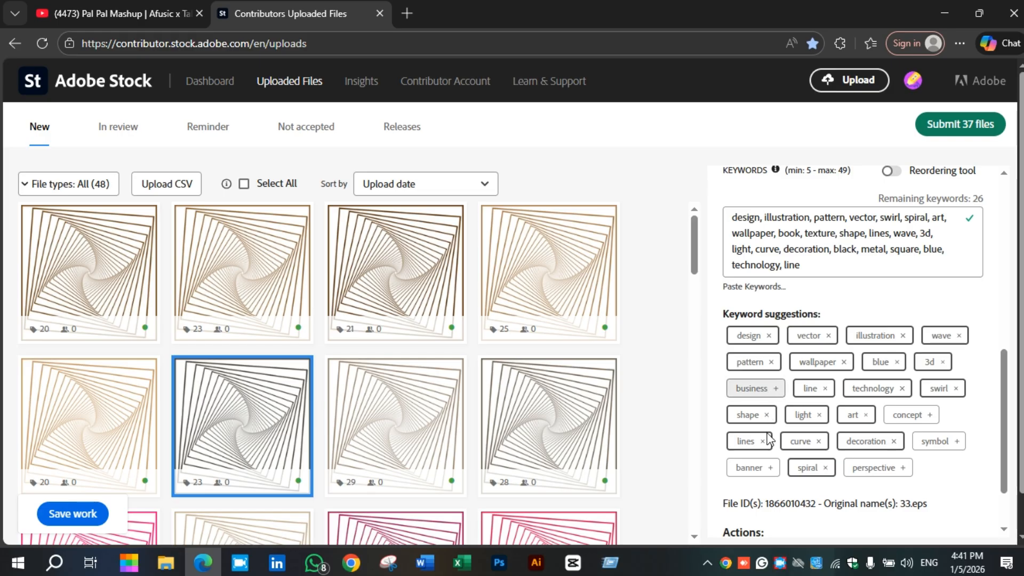
click(752, 388)
click(750, 468)
click(908, 415)
click(934, 442)
click(877, 467)
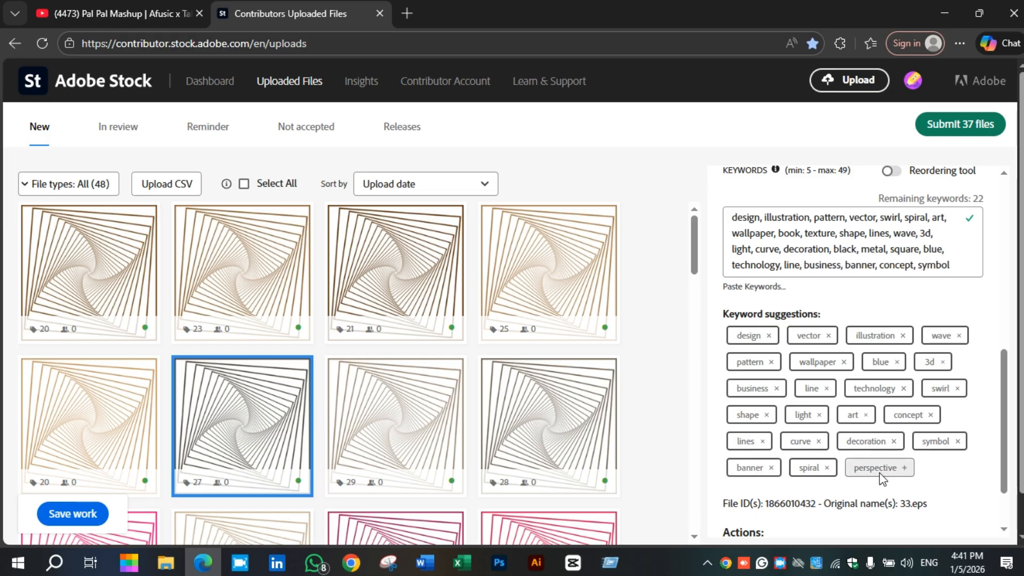
click(97, 513)
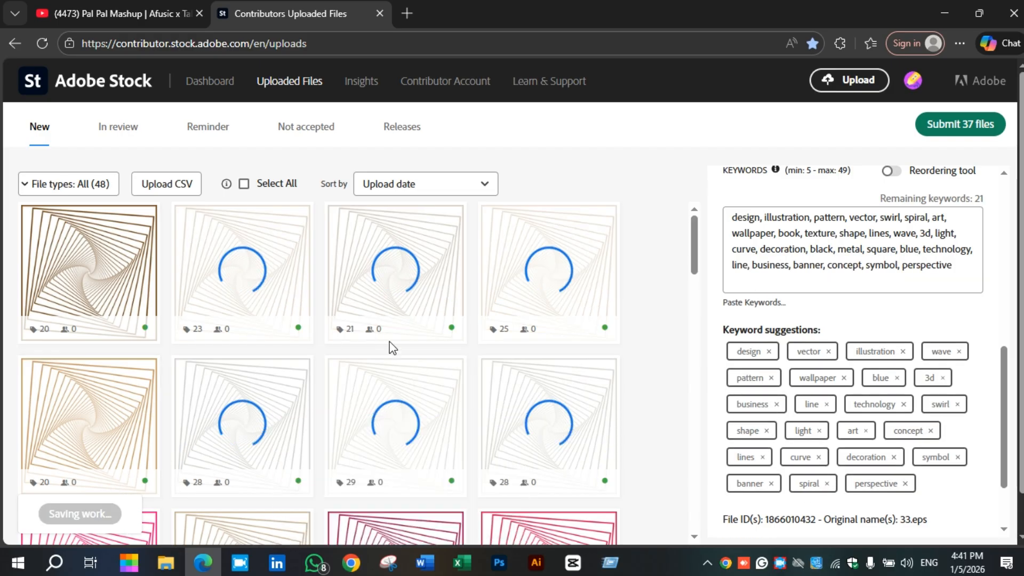
Step: Add the suggested keywords parachute, concept, air, business, blue and line to the tan spiral in the second row (34.eps)
scroll(389, 348, down, 1)
click(132, 333)
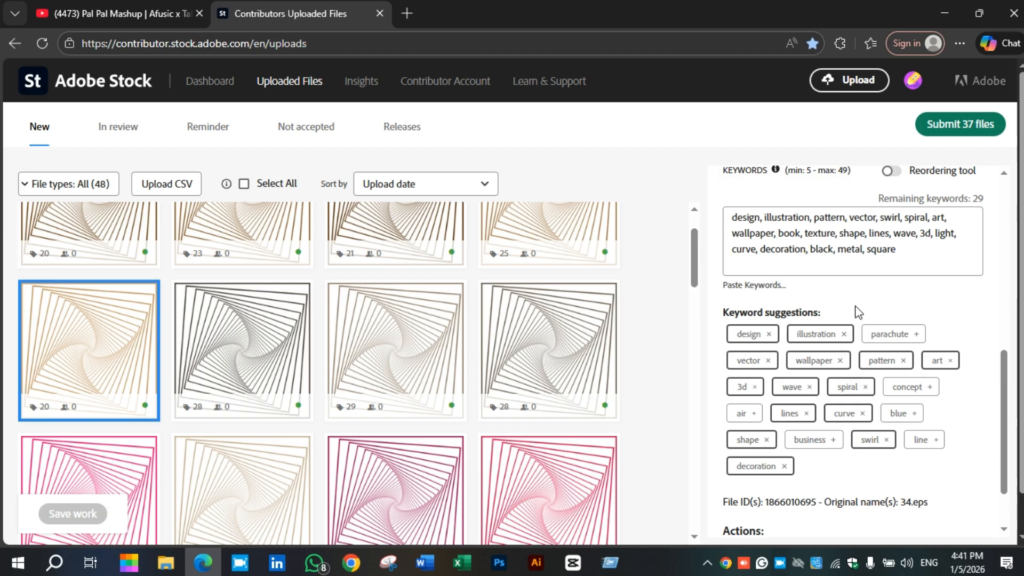
click(888, 334)
click(908, 387)
click(741, 414)
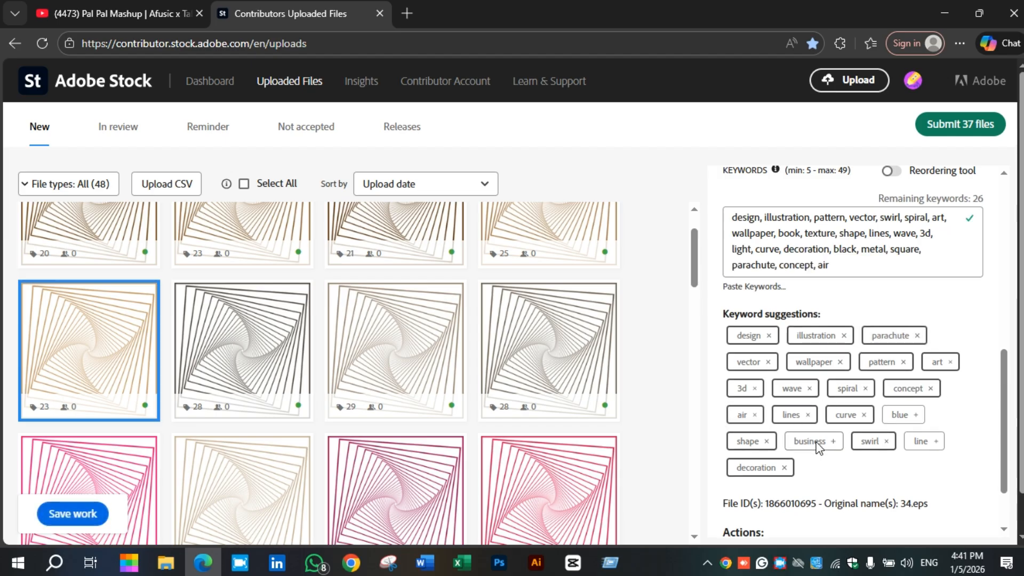
click(814, 441)
Step: Add the suggested keywords blue, line, digital, motion, backgrounds, element, futuristic, color and backdrop to the bright pink spiral (29.eps)
scroll(414, 371, down, 4)
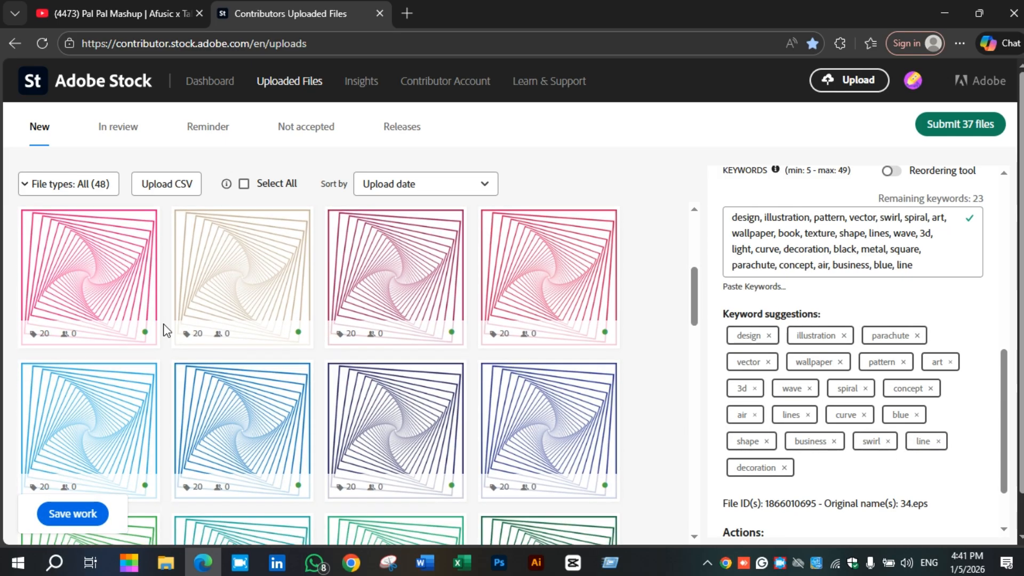
click(142, 325)
click(888, 386)
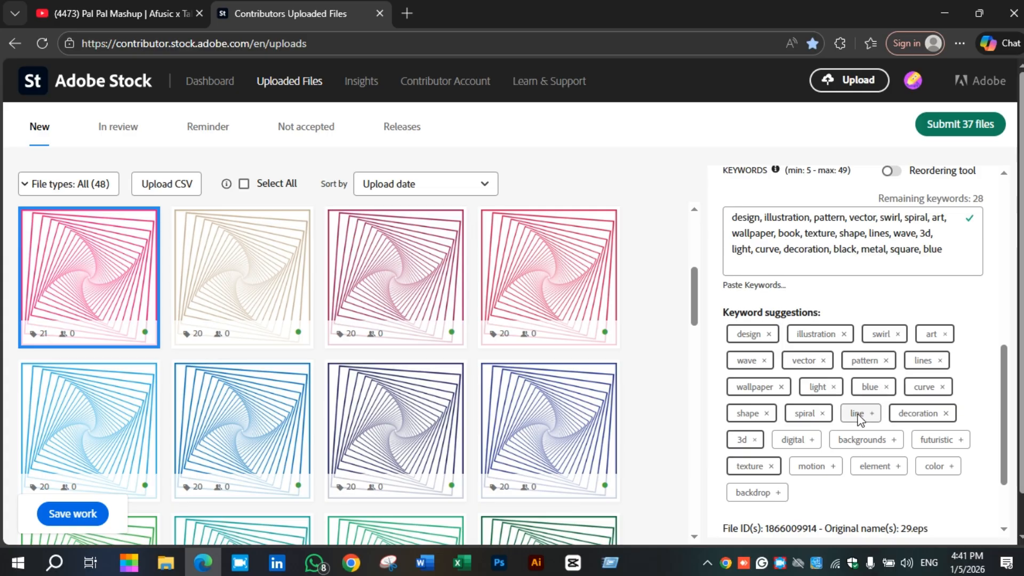
click(869, 414)
scroll(768, 395, down, 2)
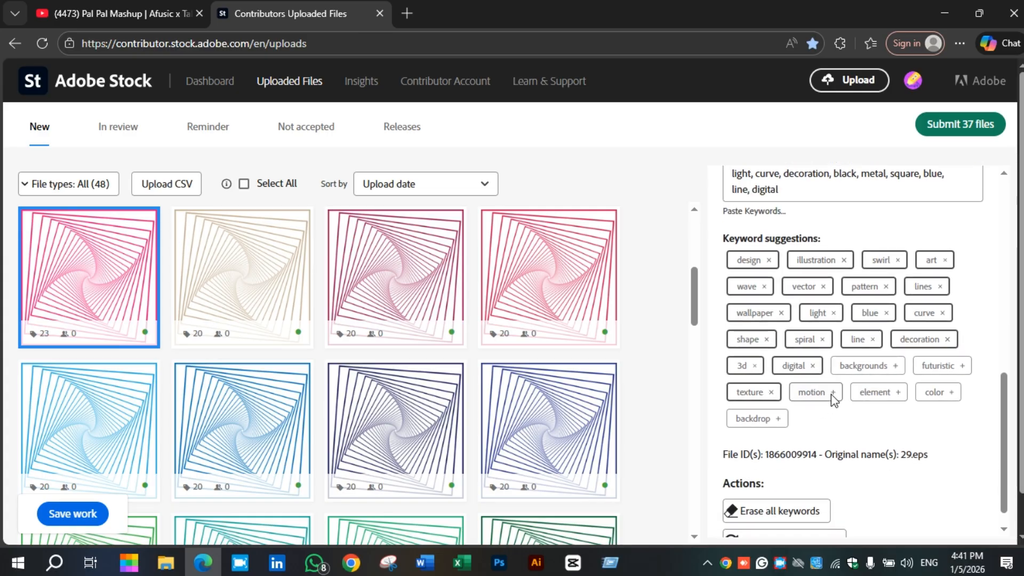
click(873, 386)
click(936, 365)
click(939, 393)
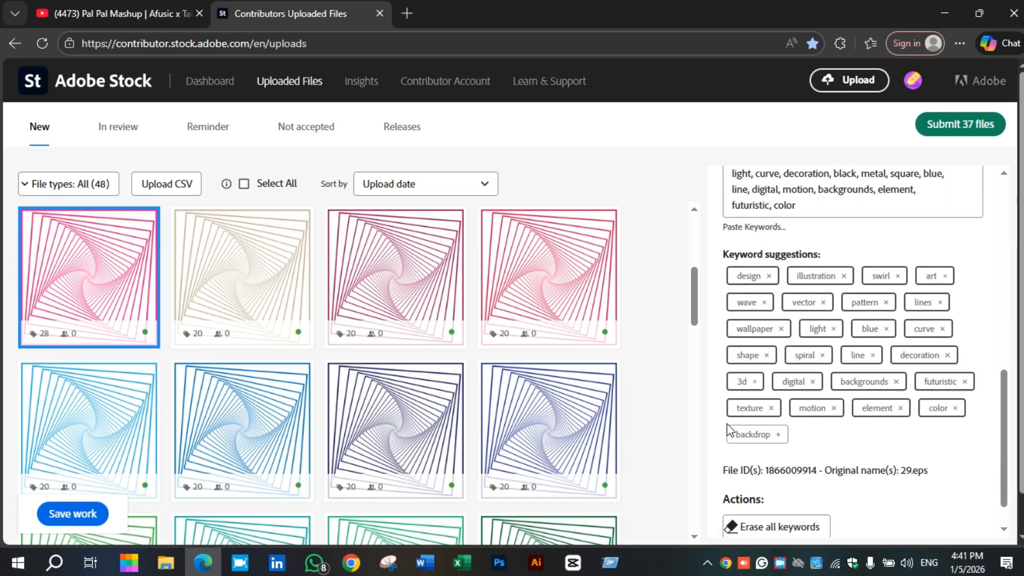
click(746, 434)
Step: Add the suggested keywords parachute, line, concept, air, blue and business to the pale tan spiral (30.eps)
click(302, 313)
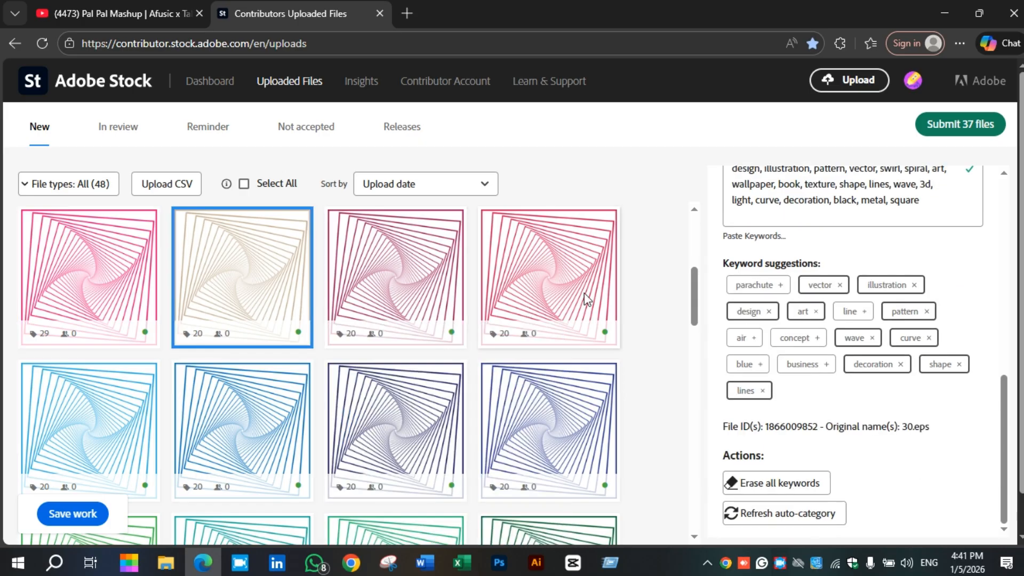
click(773, 286)
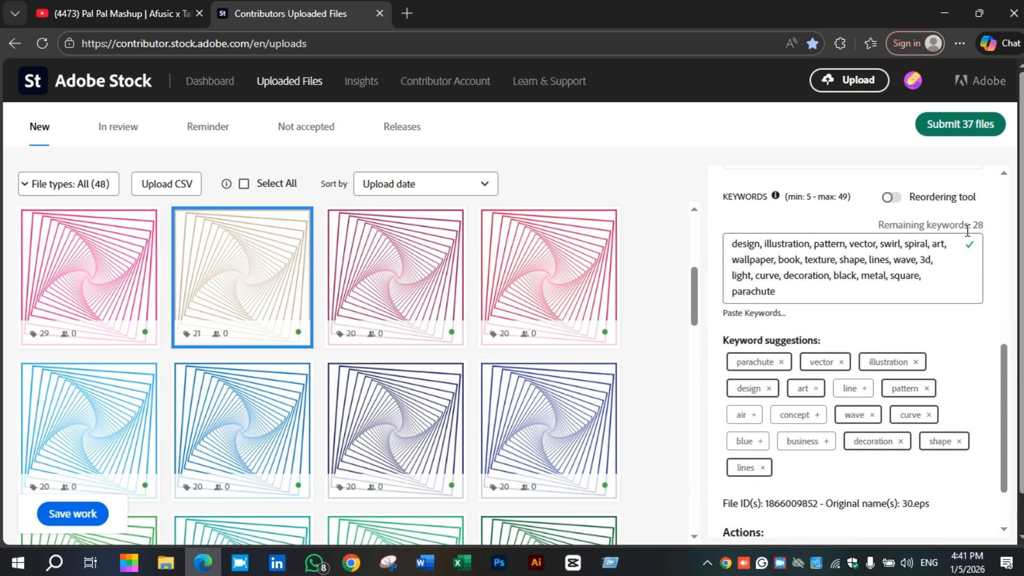
scroll(953, 322, down, 2)
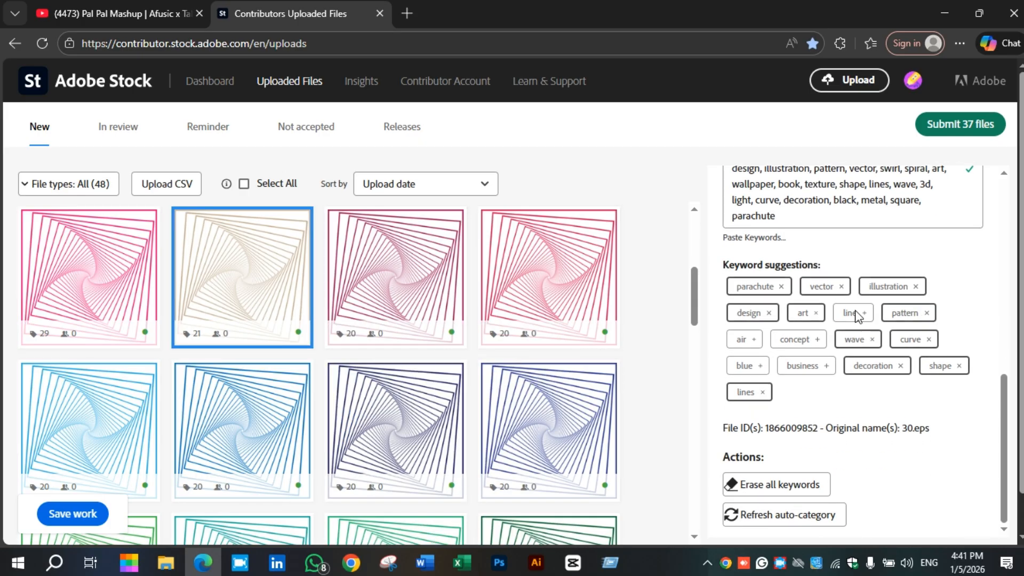
click(851, 314)
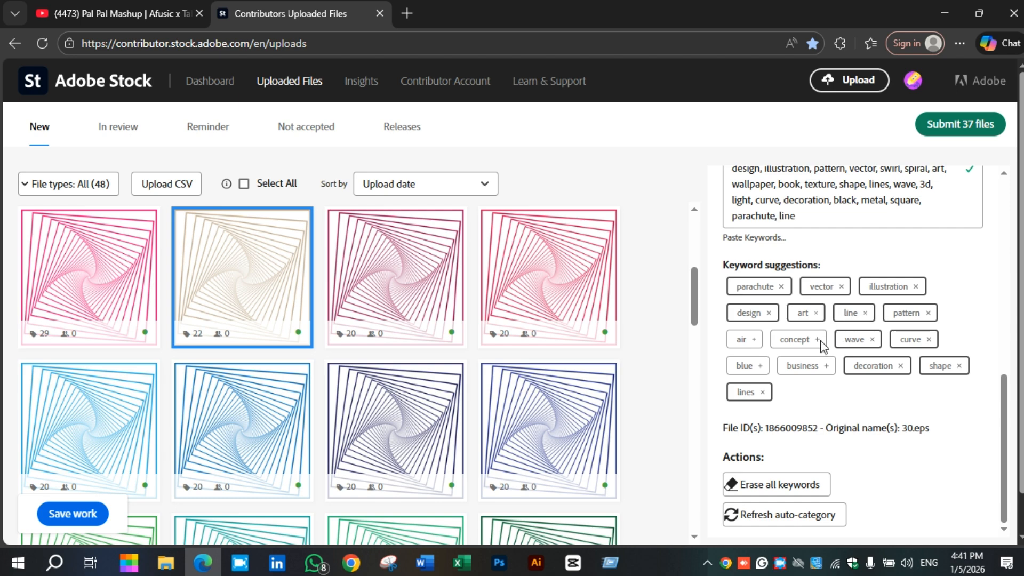
click(796, 340)
click(759, 367)
click(826, 366)
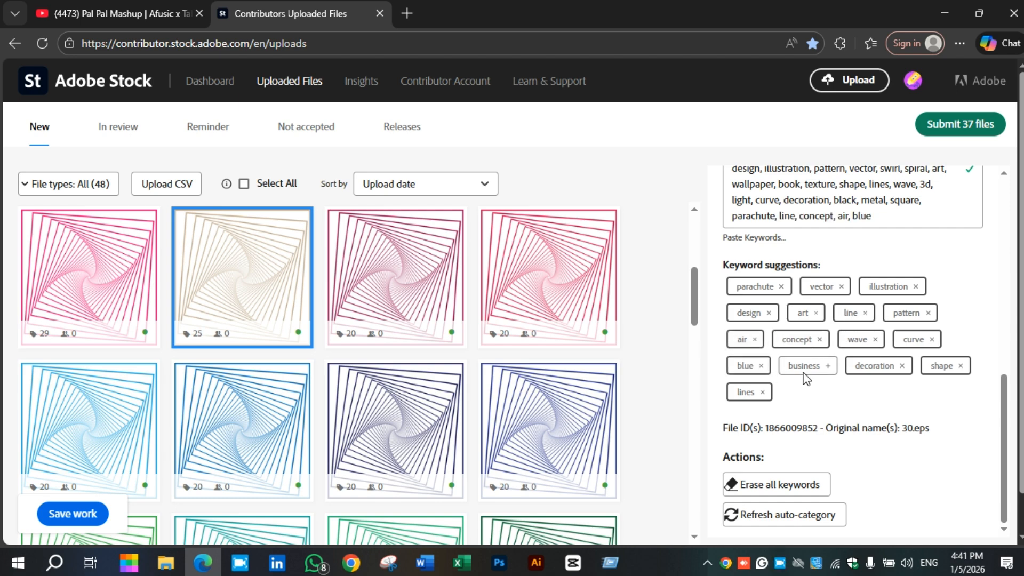
Step: Add the suggested keywords line, blue, futuristic, backdrop, element, digital, motion, backgrounds and twirl to the maroon spiral (27.eps)
click(443, 335)
click(817, 338)
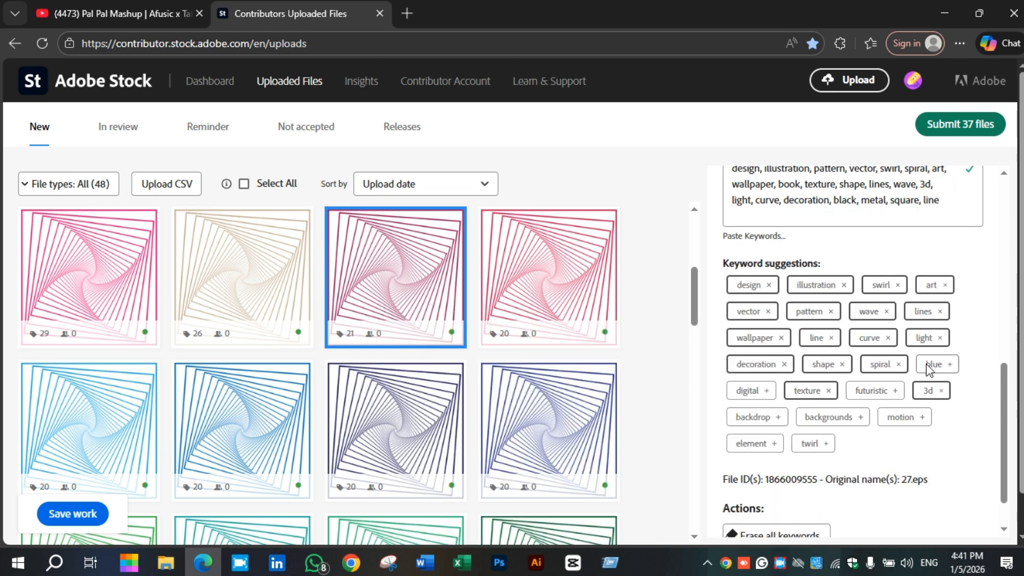
click(935, 363)
click(872, 390)
click(753, 416)
click(768, 446)
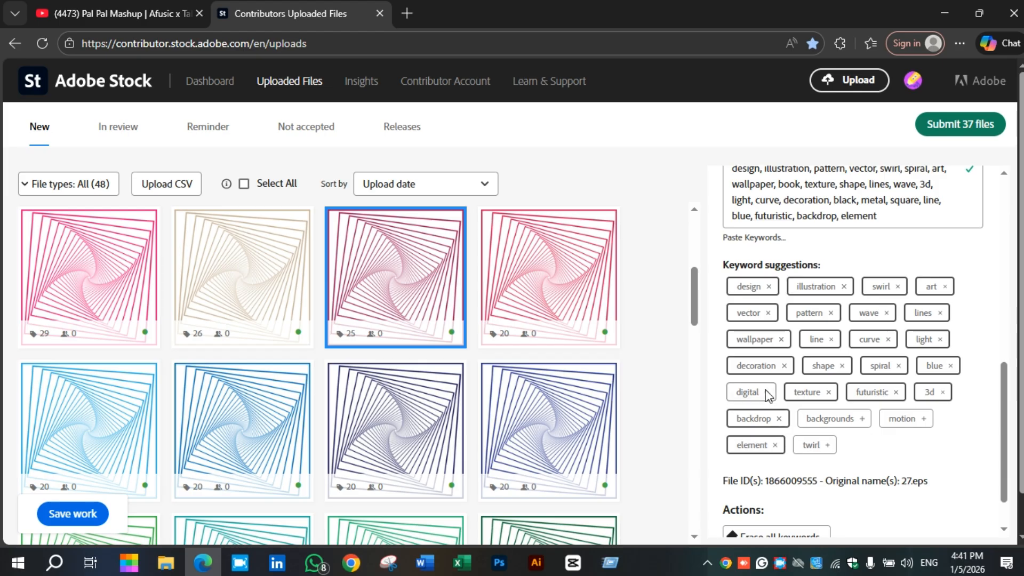
click(747, 392)
click(832, 419)
click(833, 432)
click(907, 419)
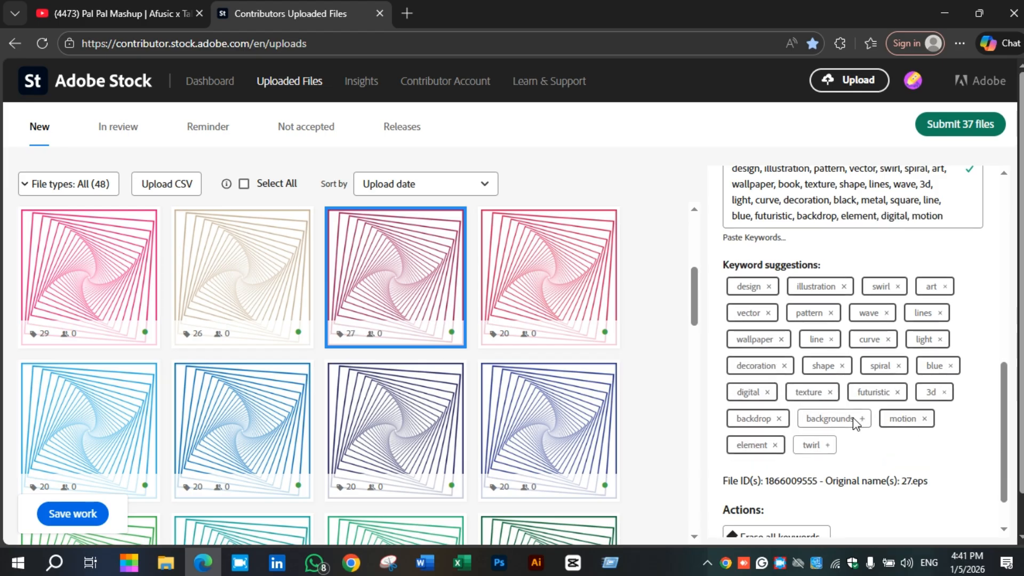
click(831, 420)
click(813, 462)
Step: Add the suggested keywords blue, line, futuristic, backgrounds, waves, backdrop, motion, digital and color to the red spiral (28.eps)
click(568, 298)
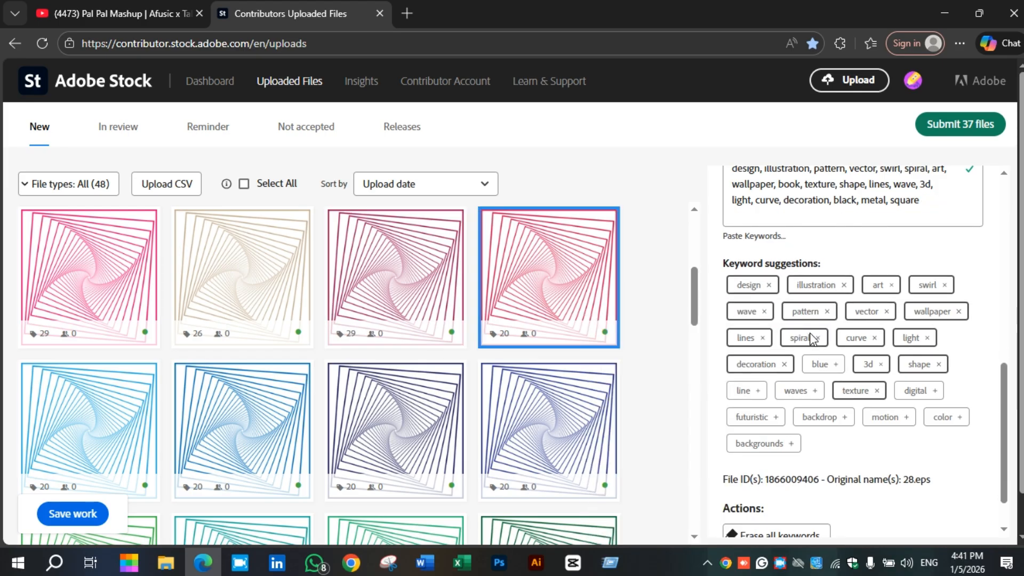
click(821, 366)
click(743, 392)
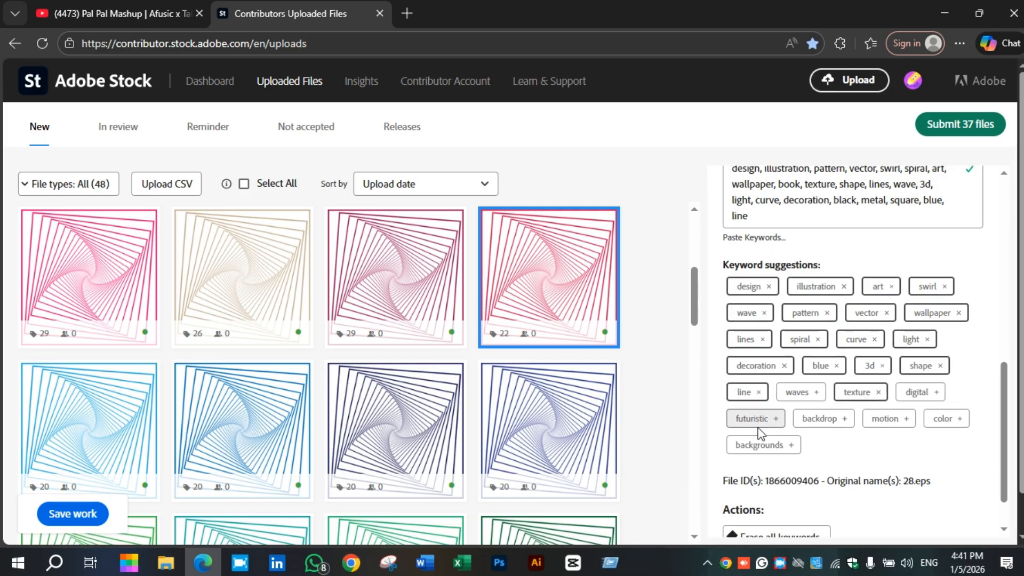
click(752, 418)
click(760, 445)
click(798, 393)
click(820, 421)
click(888, 419)
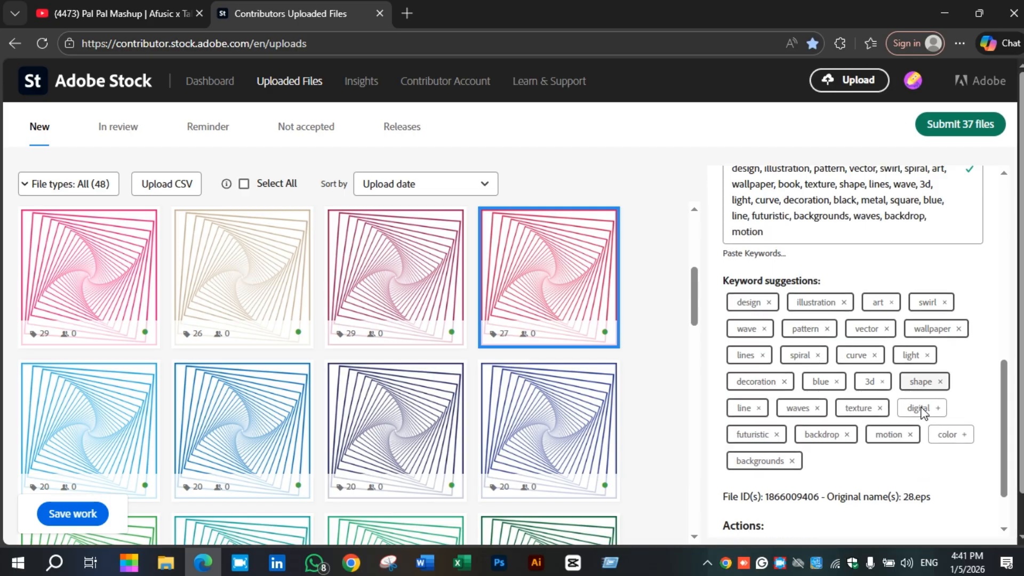
click(925, 382)
click(926, 368)
click(922, 393)
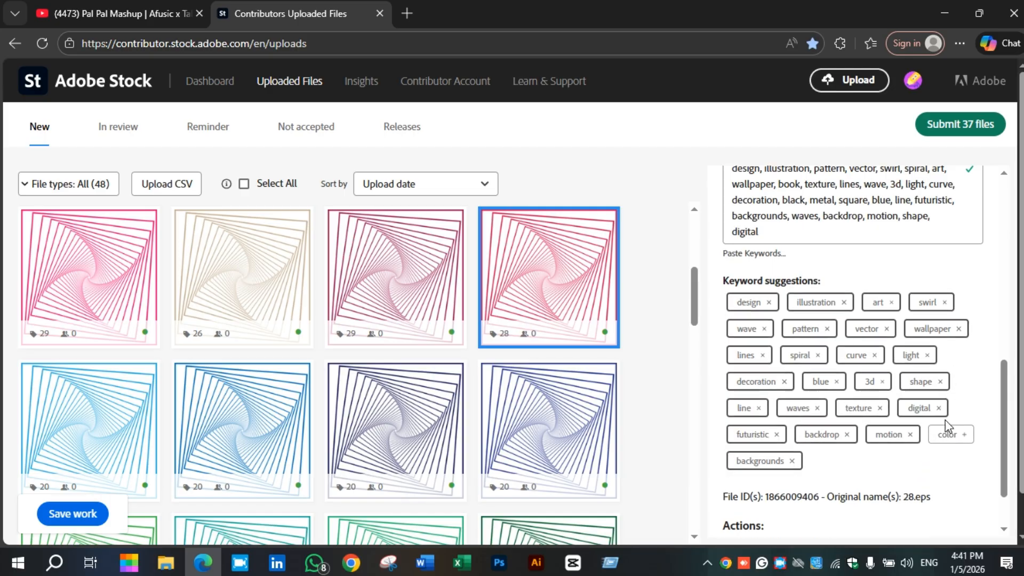
click(948, 433)
click(401, 282)
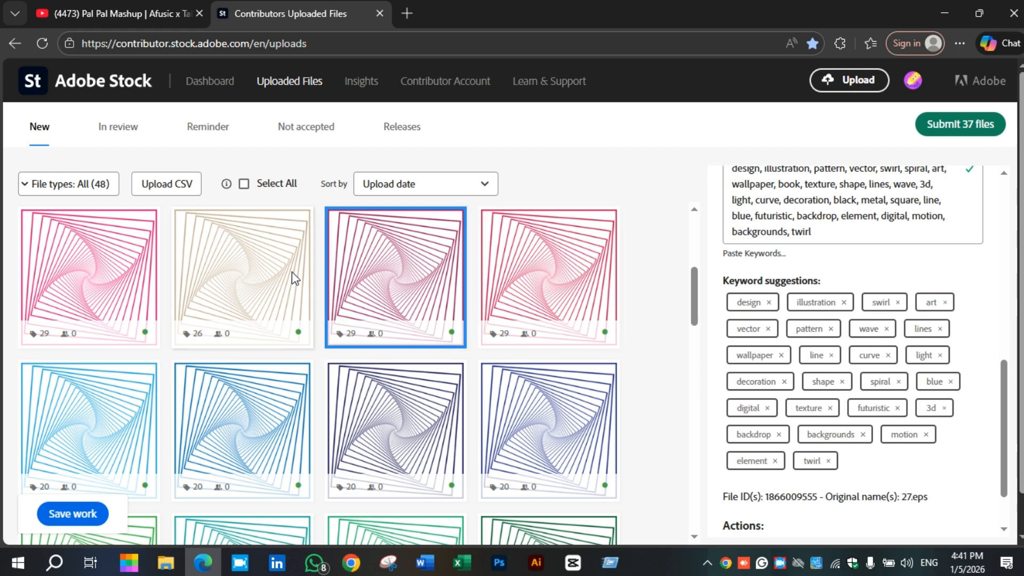
click(292, 273)
click(112, 273)
Step: Add the suggested keywords backdrop, blue, line, technology, motion, business and architecture to the light blue spiral (21.eps)
click(145, 399)
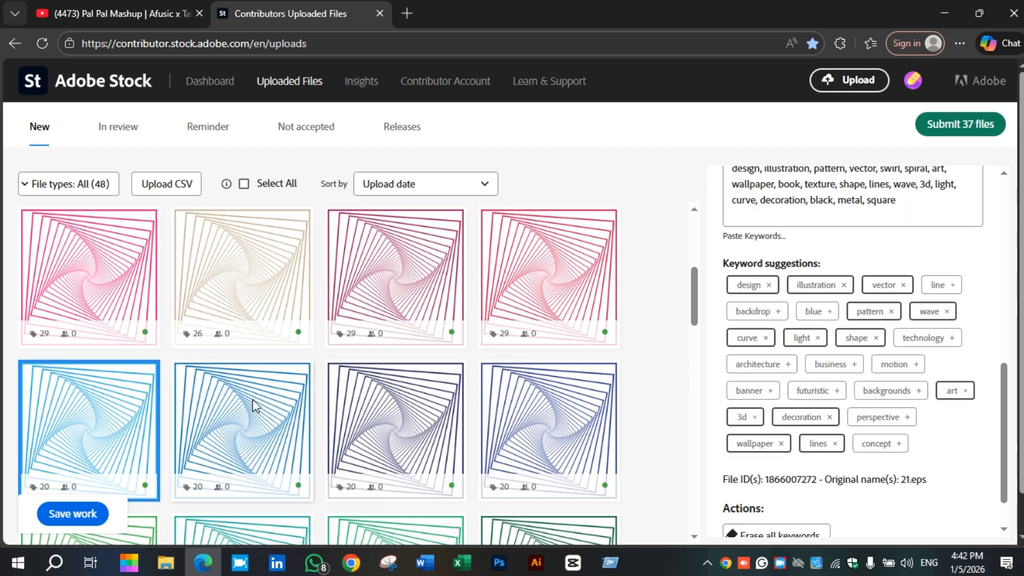
click(752, 312)
click(835, 314)
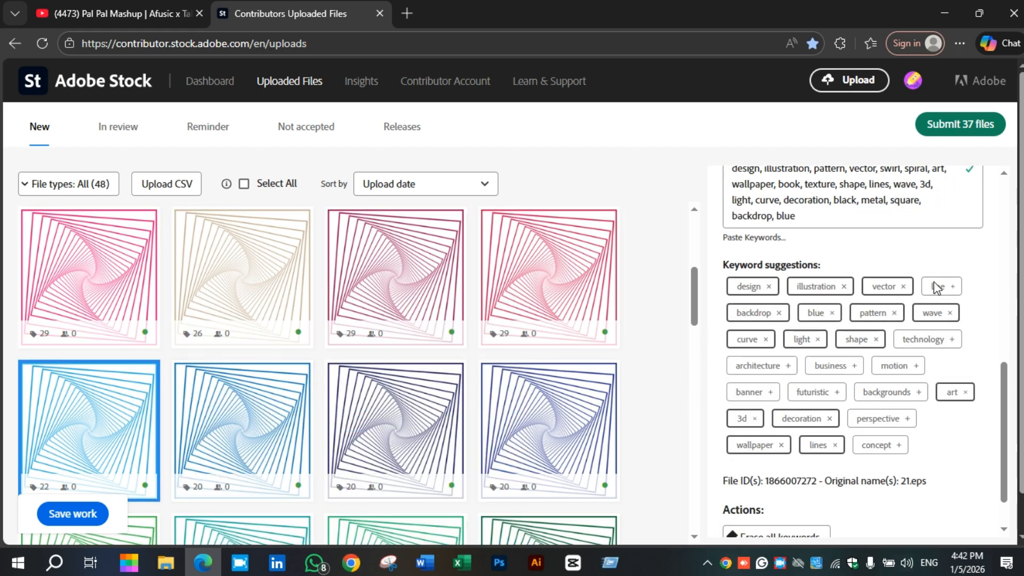
click(949, 286)
click(946, 339)
click(901, 366)
click(832, 368)
click(760, 366)
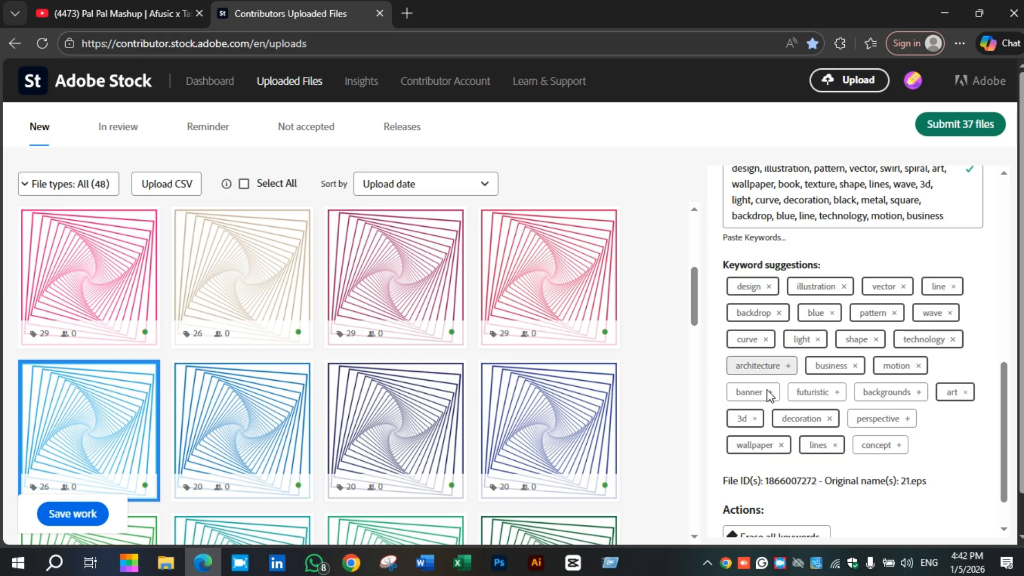
Step: Add the suggested keywords banner, futuristic, backgrounds, concept and perspective to the light blue spiral (21.eps) and save the work
click(768, 408)
click(815, 409)
click(875, 411)
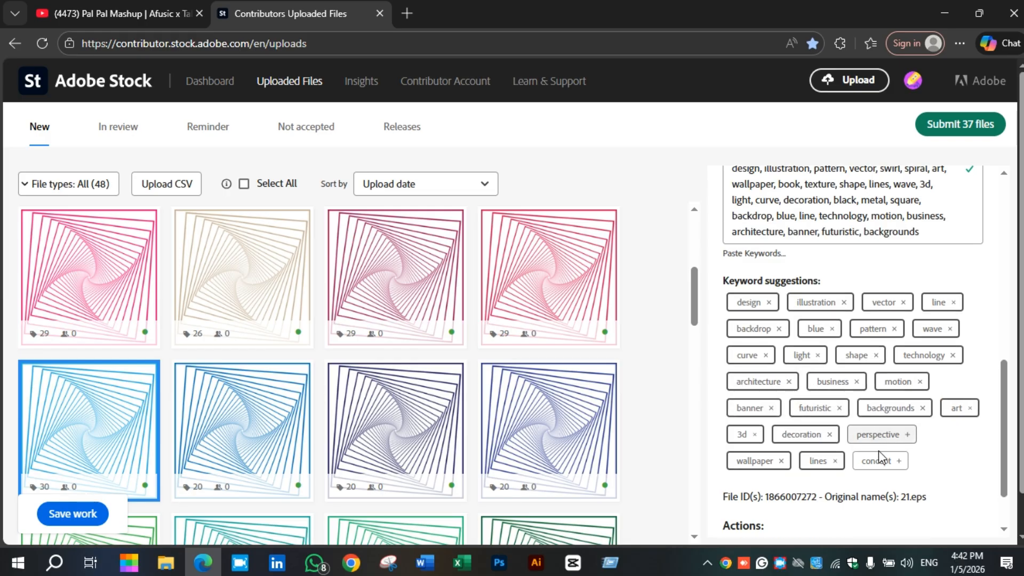
click(881, 467)
click(879, 450)
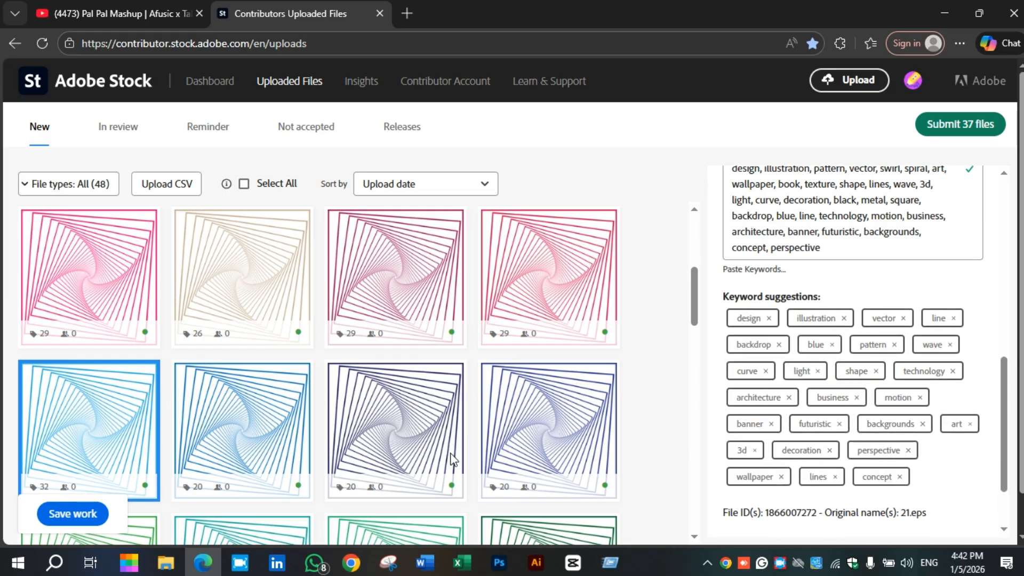
click(86, 515)
Step: Add the suggested keywords bridge, architecture, sky, steel, cable, suspension, city, brooklyn and building to the medium blue spiral (22.eps)
scroll(480, 310, down, 3)
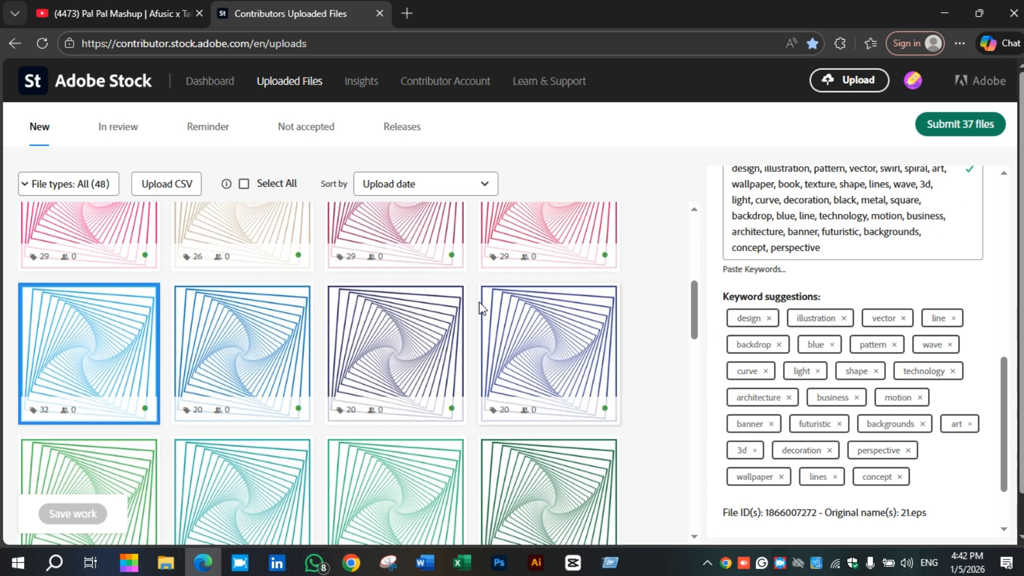
click(241, 270)
click(804, 288)
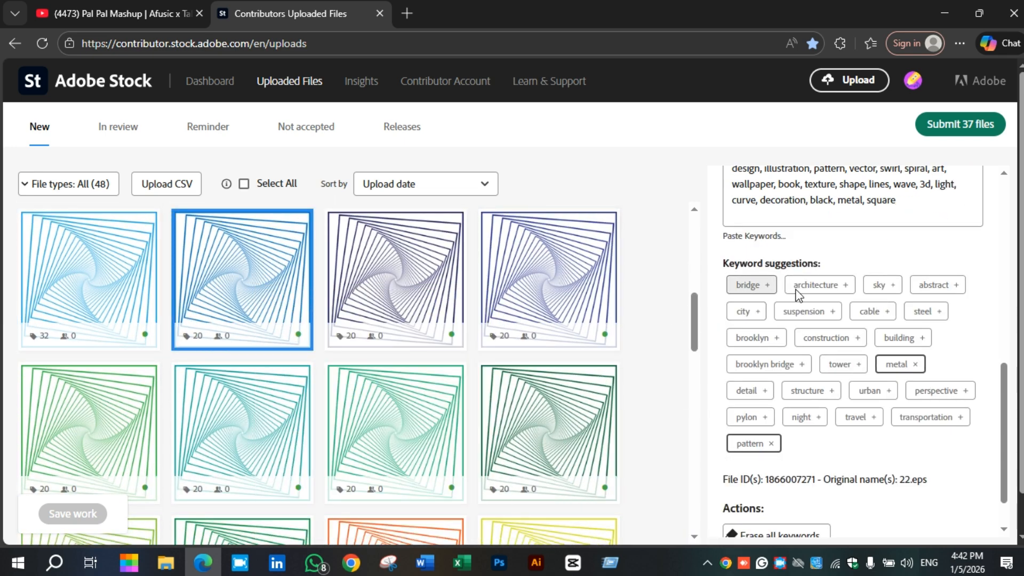
click(882, 288)
click(873, 315)
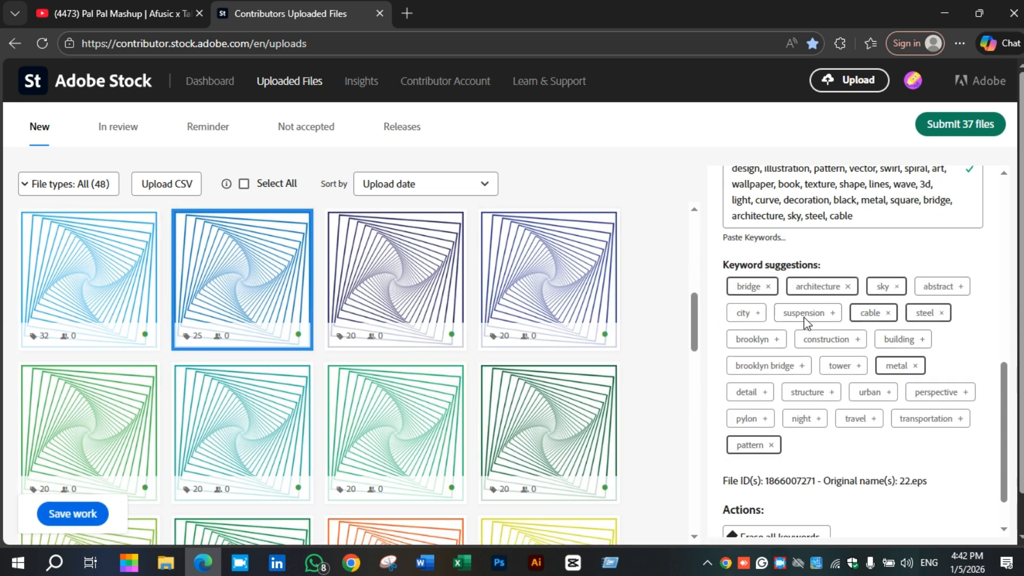
click(805, 314)
click(744, 314)
click(752, 339)
click(917, 355)
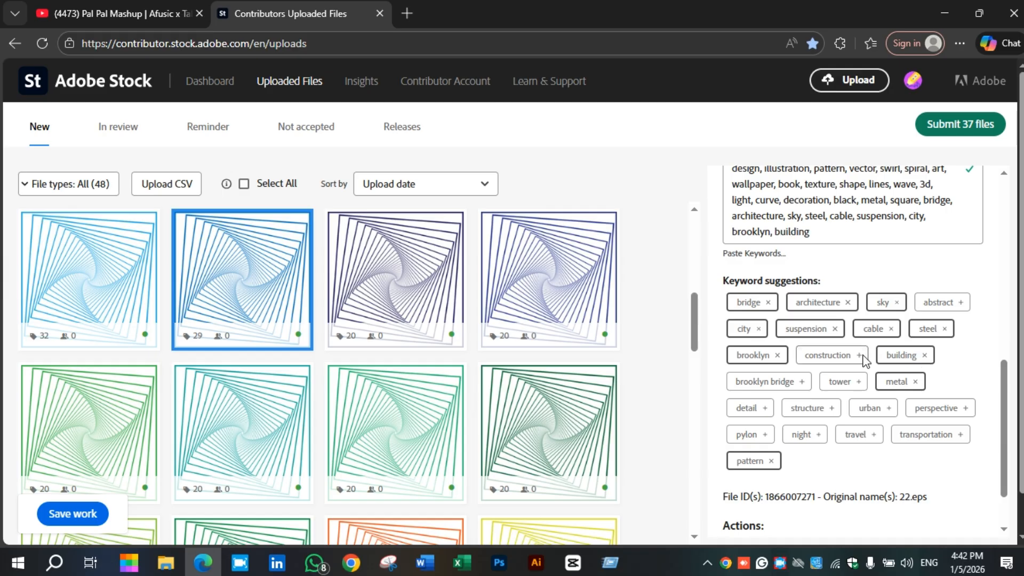
Step: Add the suggested keywords construction, abstract, tower, brooklyn bridge, detail, pylon, structure, night, urban, travel, perspective and transportation to the medium blue spiral (22.eps)
click(828, 355)
click(939, 302)
click(790, 382)
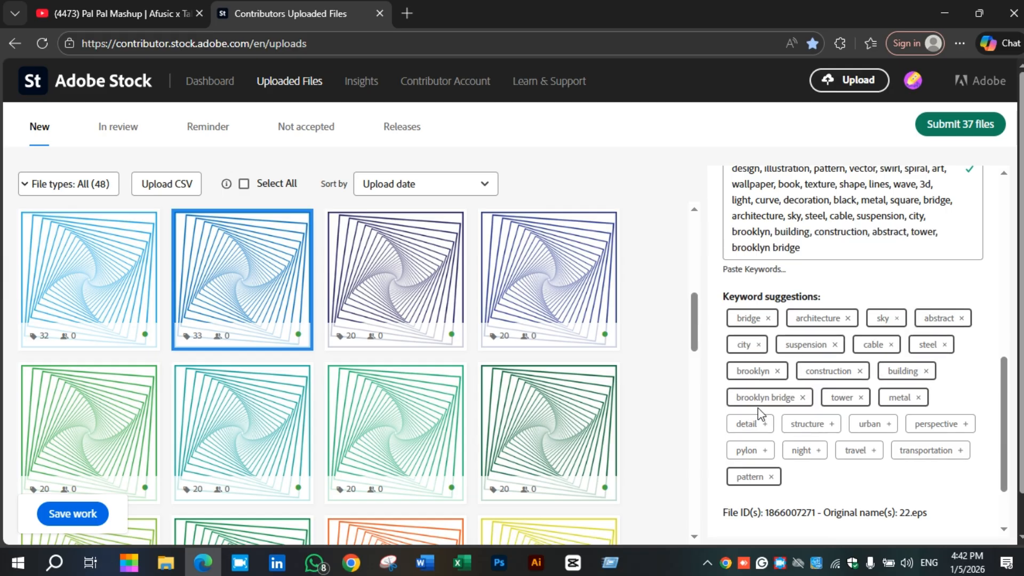
click(747, 424)
click(747, 450)
click(808, 424)
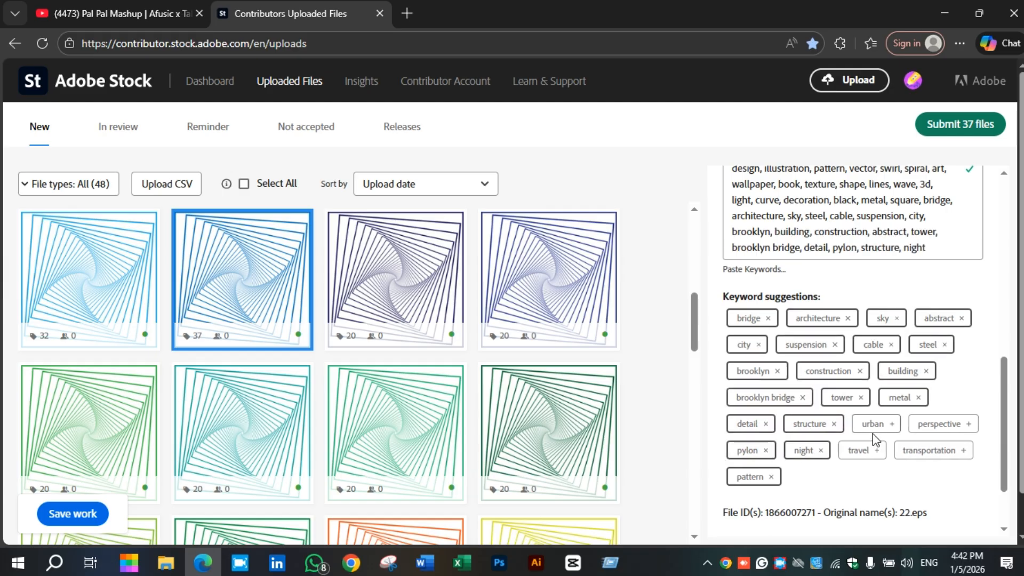
click(872, 423)
click(896, 457)
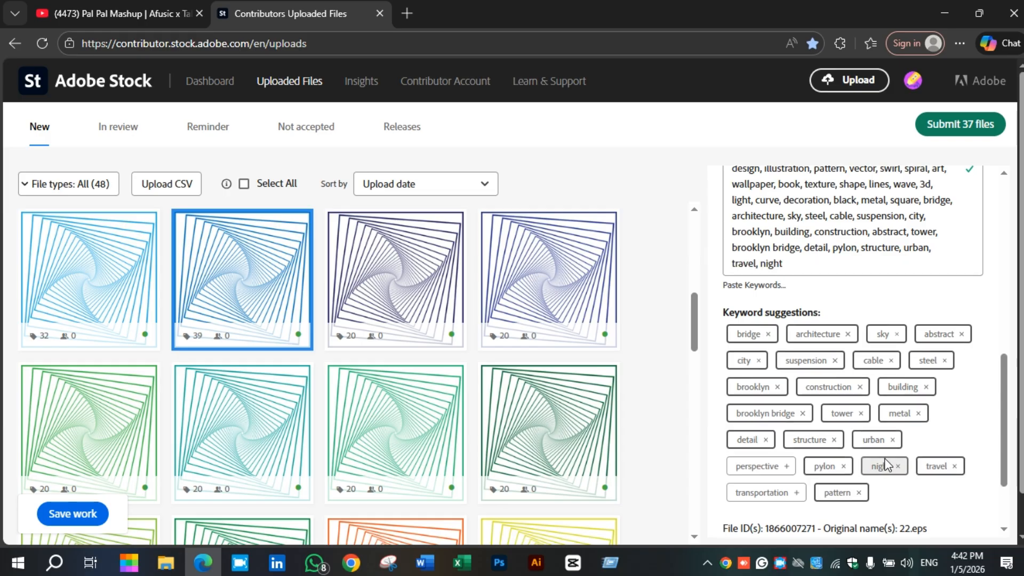
click(776, 468)
click(781, 492)
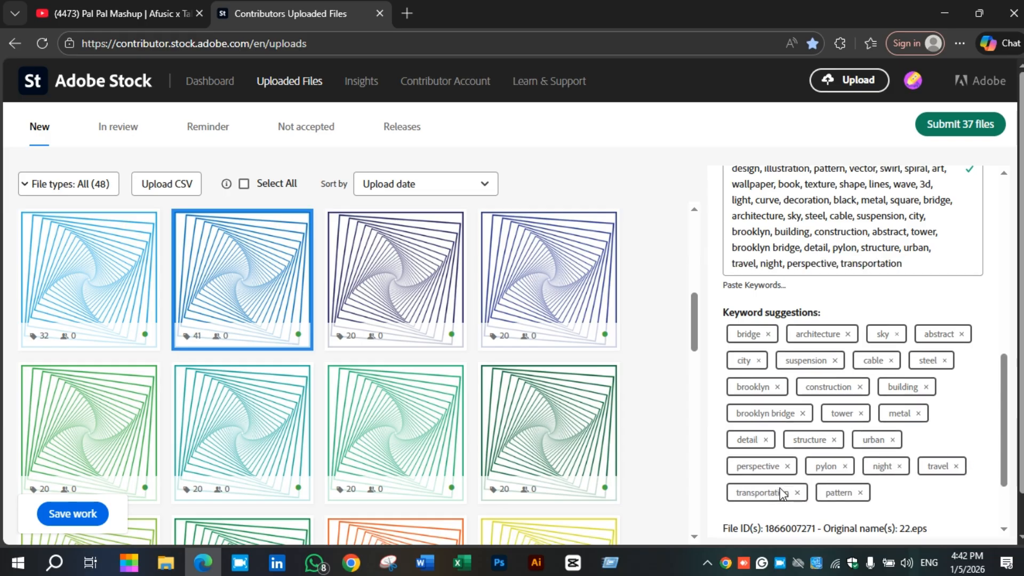
right_click(779, 565)
click(856, 453)
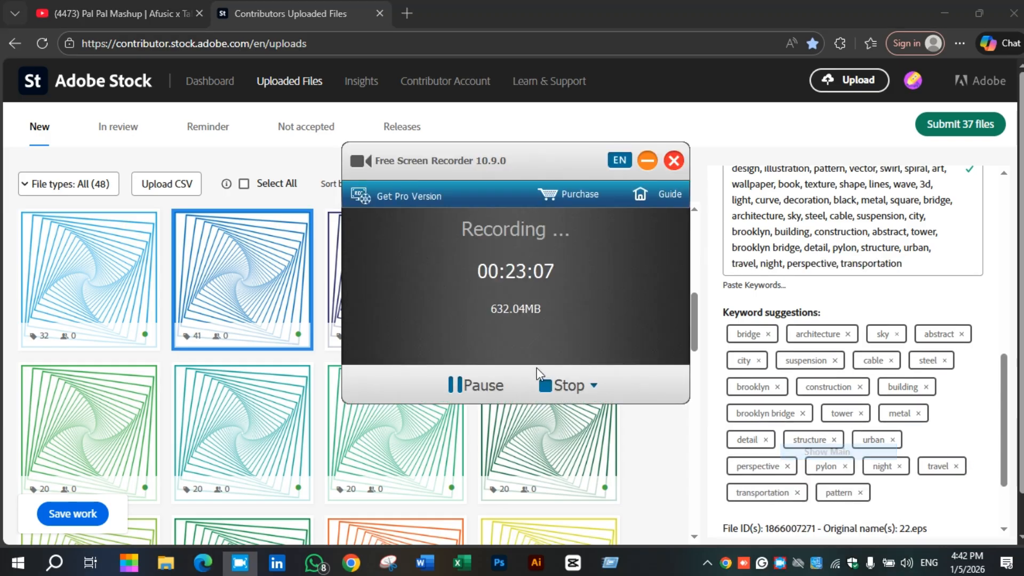
click(455, 385)
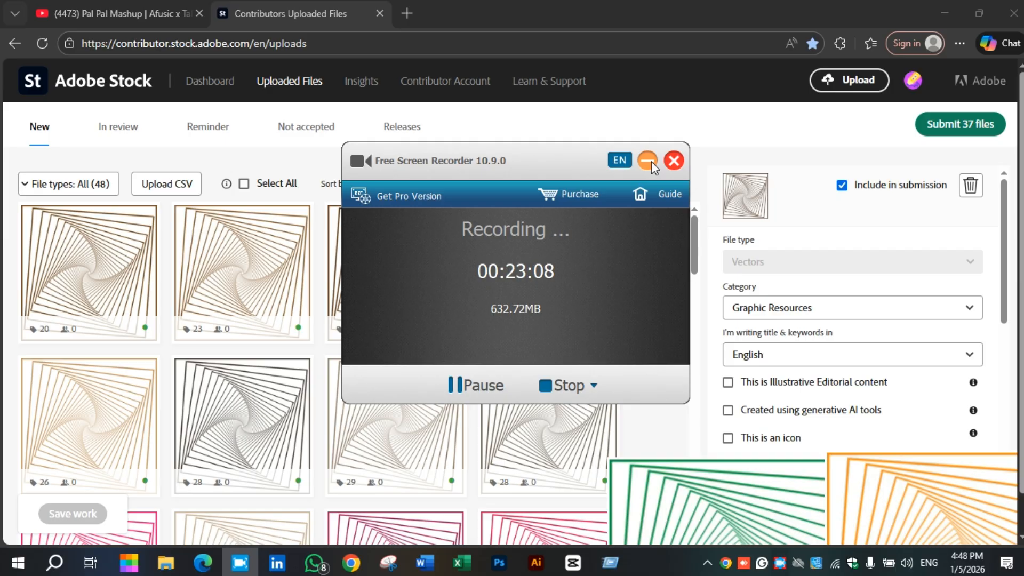
click(649, 161)
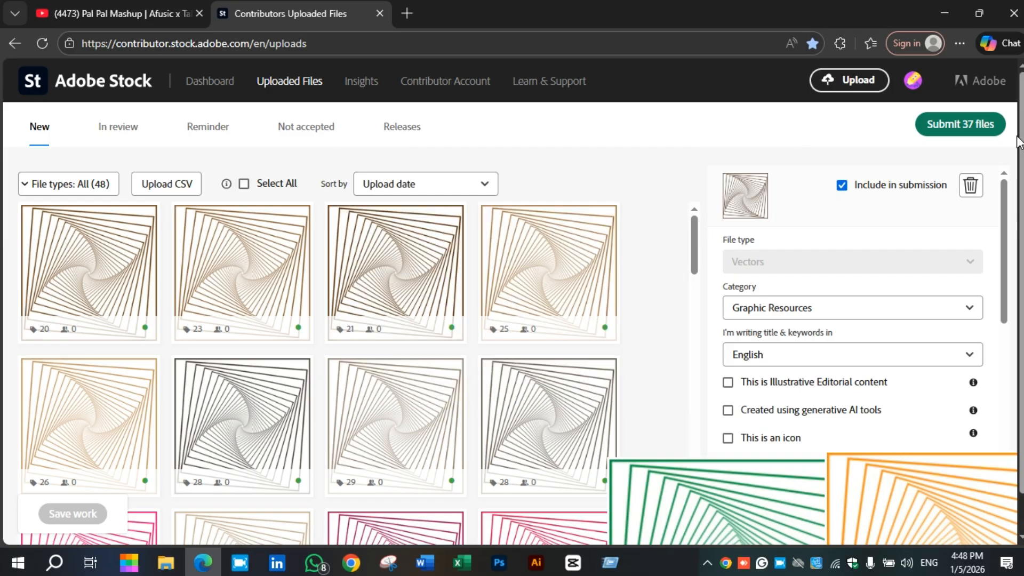
Step: Start submitting the 37 completed files and accept both submission guideline and account suspension statements
click(971, 128)
click(584, 218)
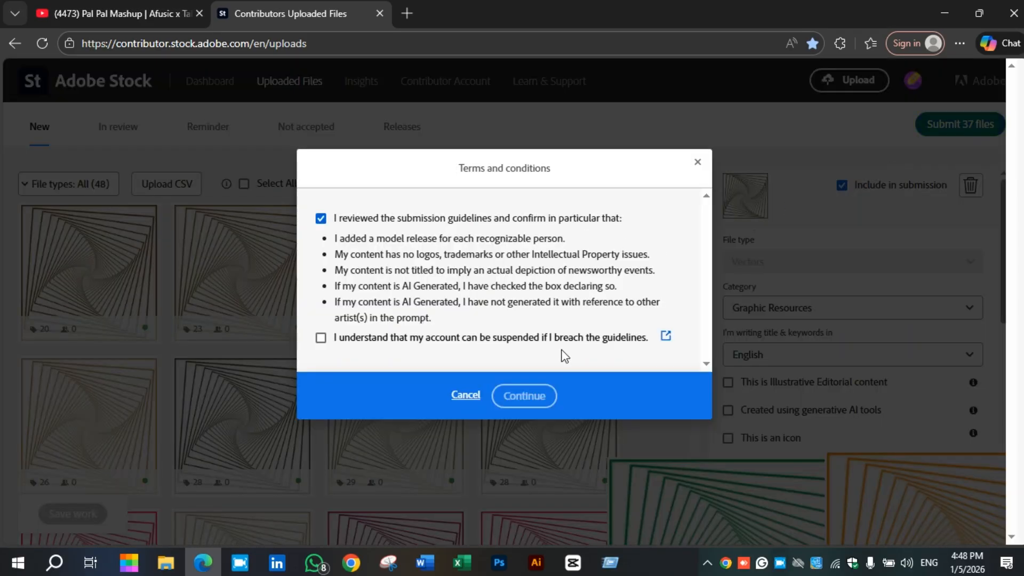
click(567, 338)
click(535, 395)
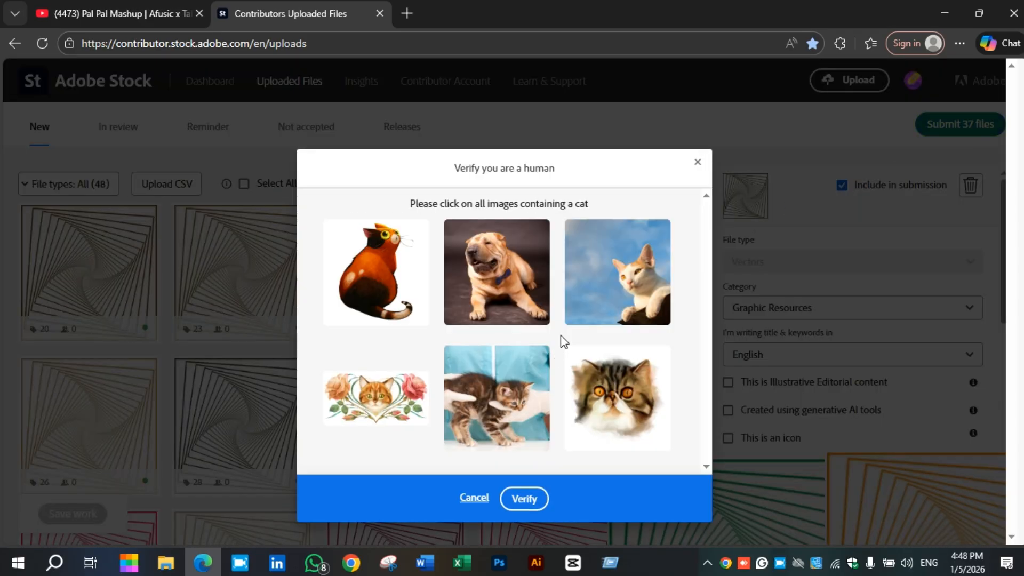
Step: Complete the human verification by selecting all five cat images, and submit all the selected spiral files for review
click(382, 294)
click(370, 405)
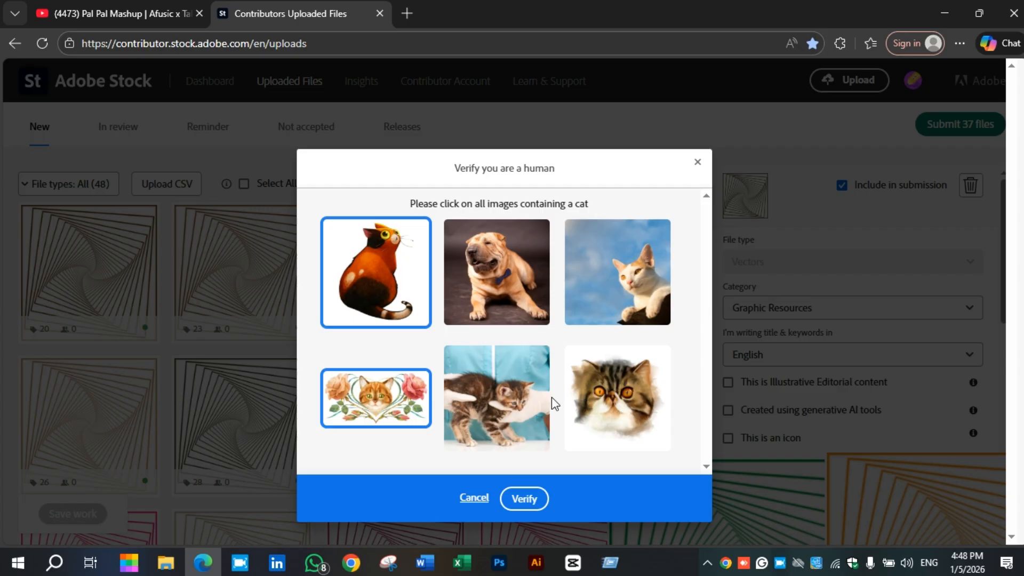
click(645, 381)
click(546, 379)
click(615, 289)
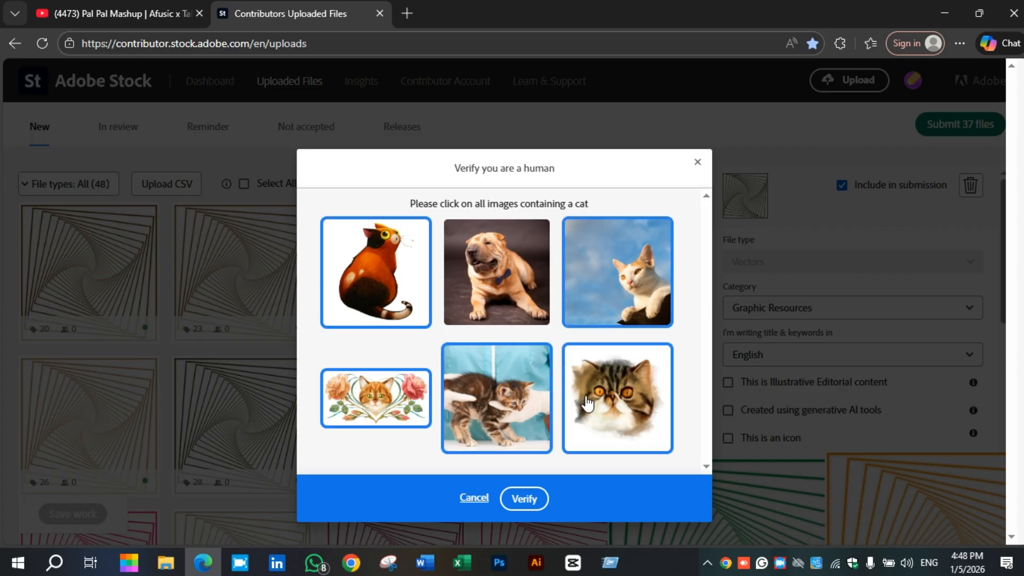
click(530, 501)
scroll(698, 373, down, 3)
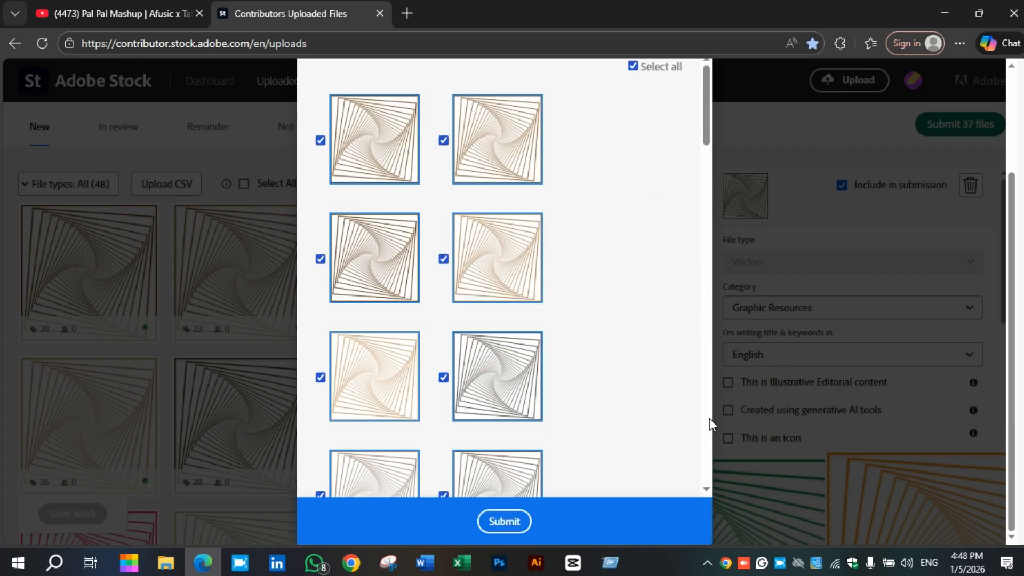
click(527, 528)
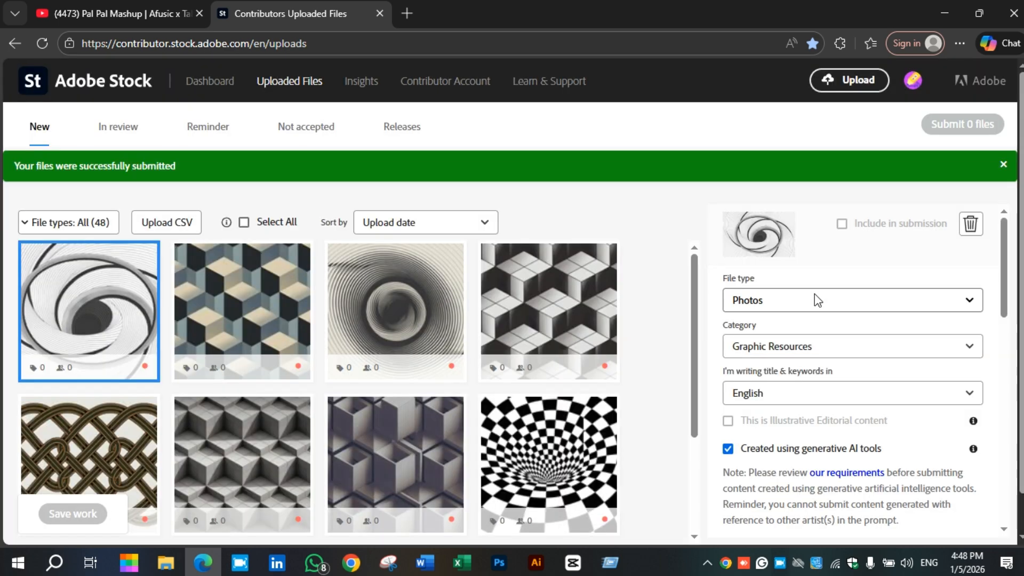
Step: Dismiss the submission success message and show the files in review without the moderation-time notice
click(1003, 164)
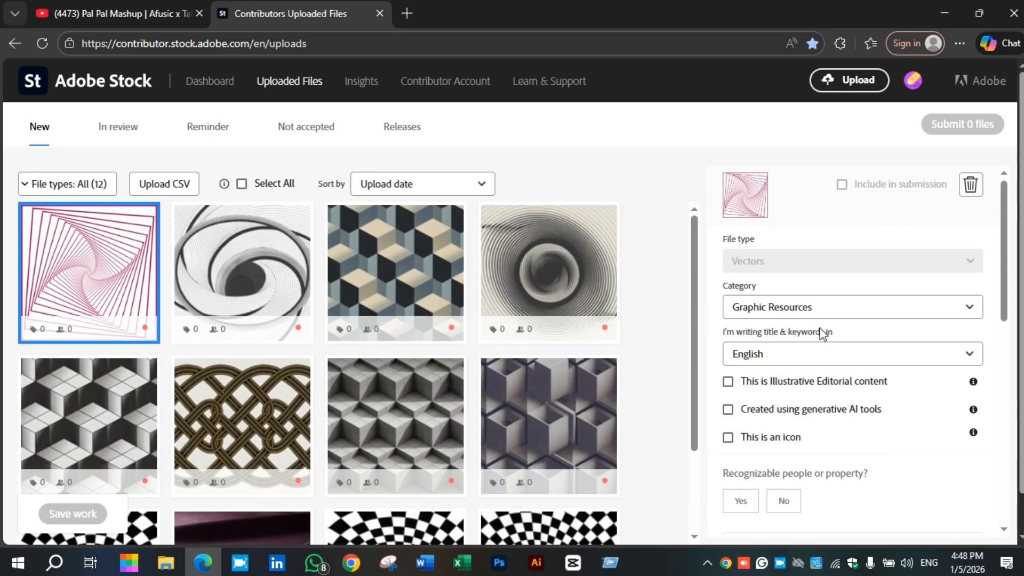
scroll(819, 331, down, 5)
scroll(824, 333, up, 5)
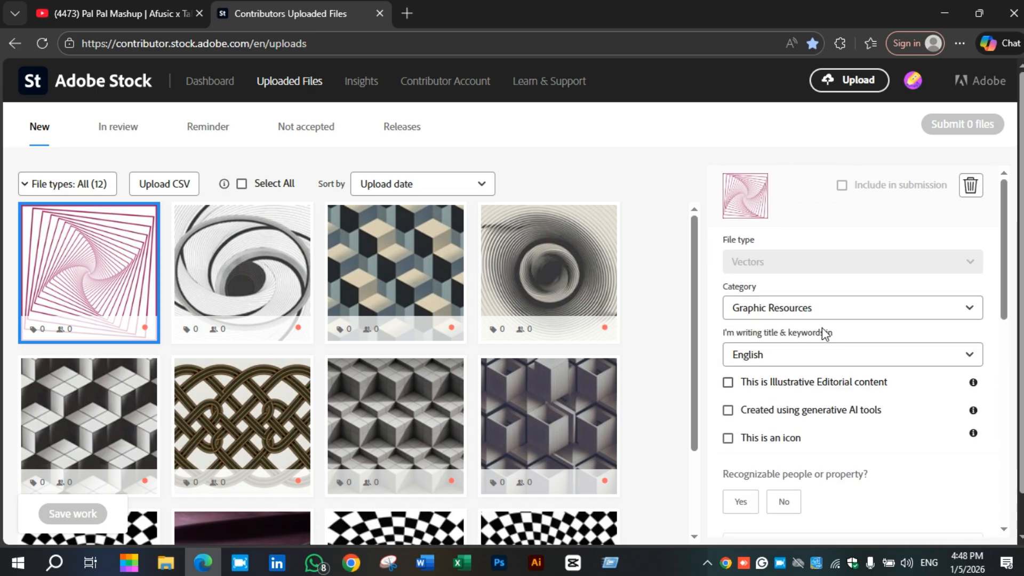
click(124, 134)
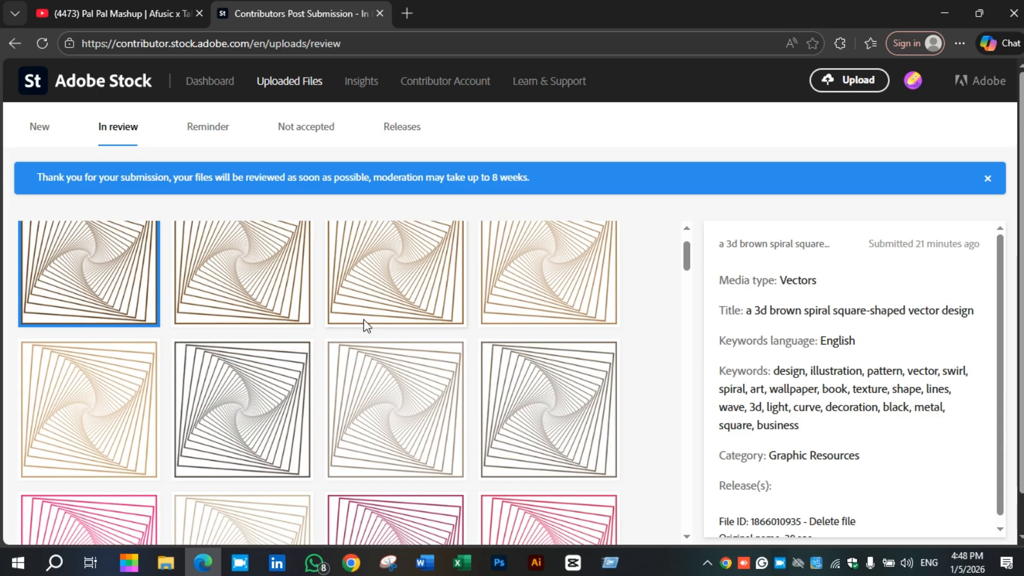
click(988, 181)
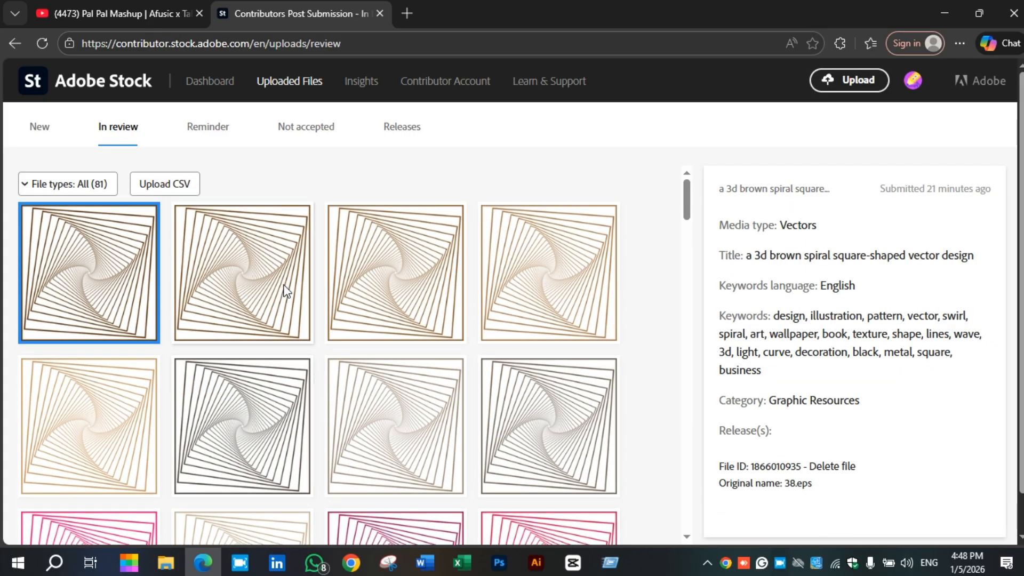
Step: Look through the thumbnails of the files in review, from the coloured spirals to the abstract backgrounds, fabrics, geometric patterns and mazes
scroll(286, 292, down, 20)
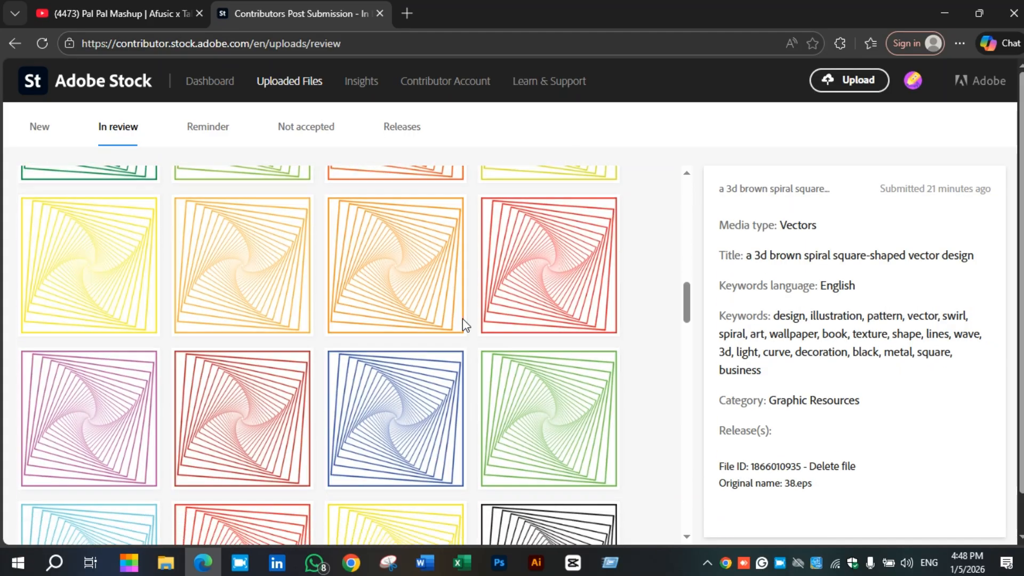
scroll(464, 323, up, 3)
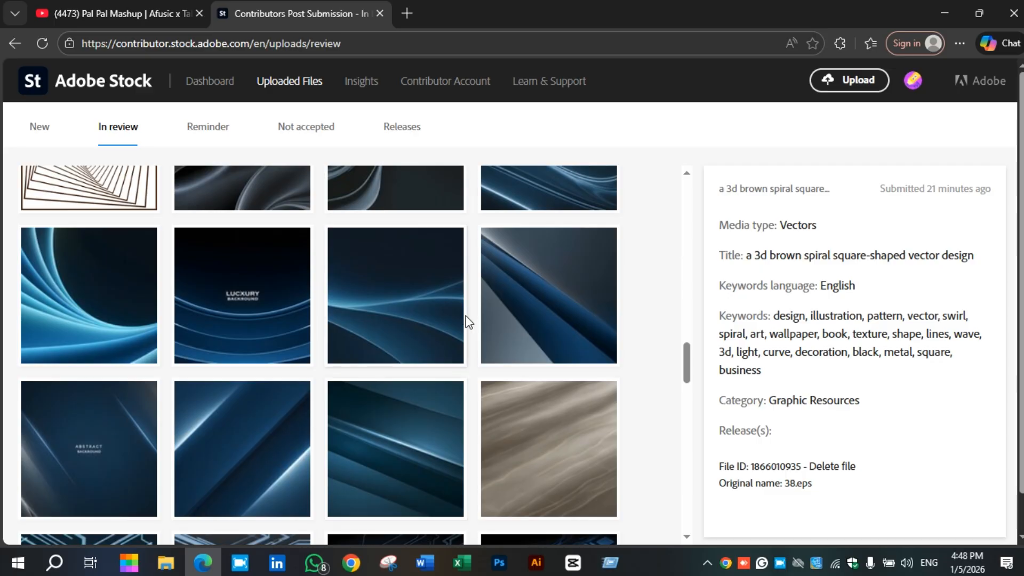
scroll(469, 323, down, 15)
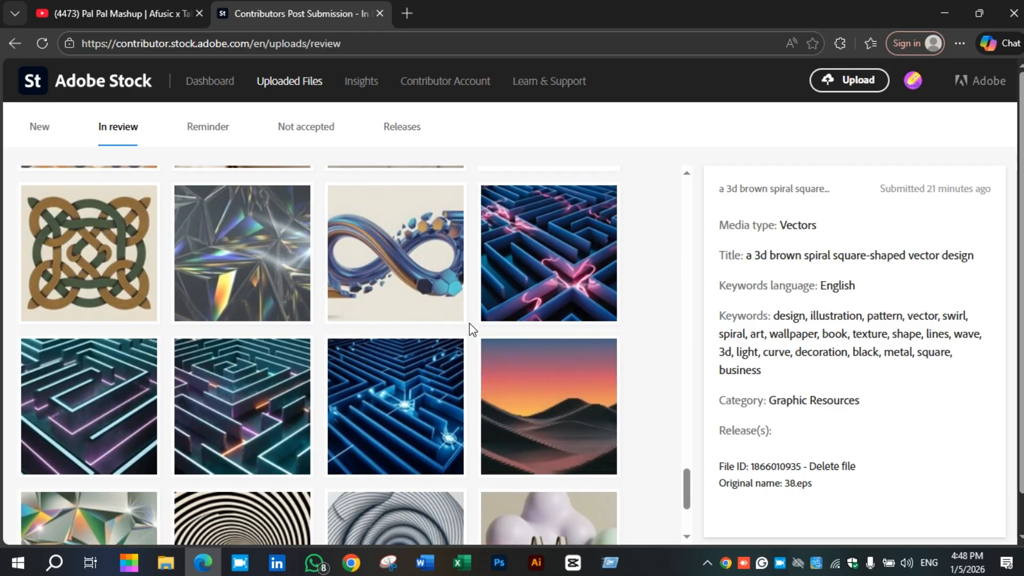
scroll(470, 330, up, 5)
scroll(471, 336, up, 15)
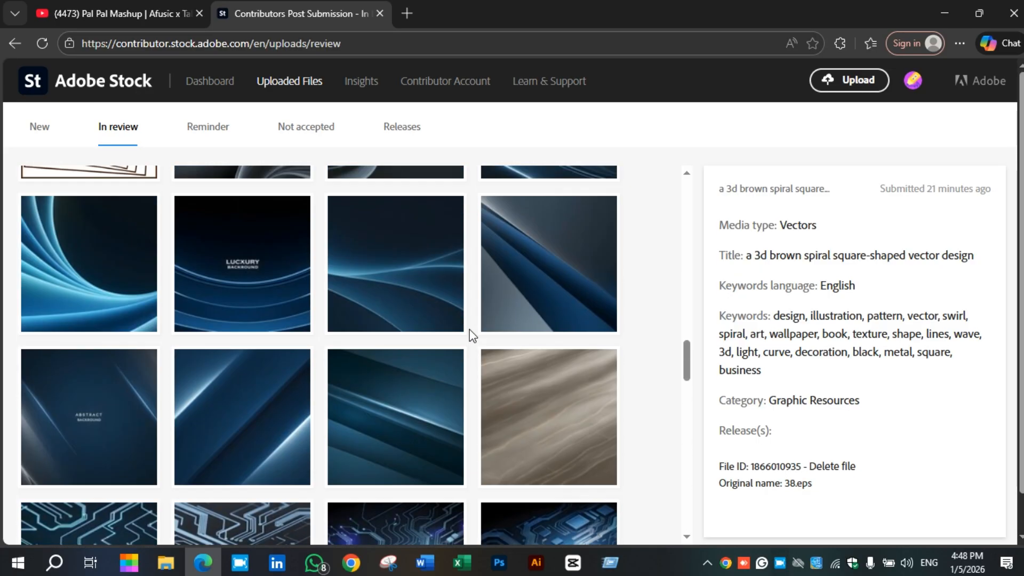
scroll(471, 335, up, 8)
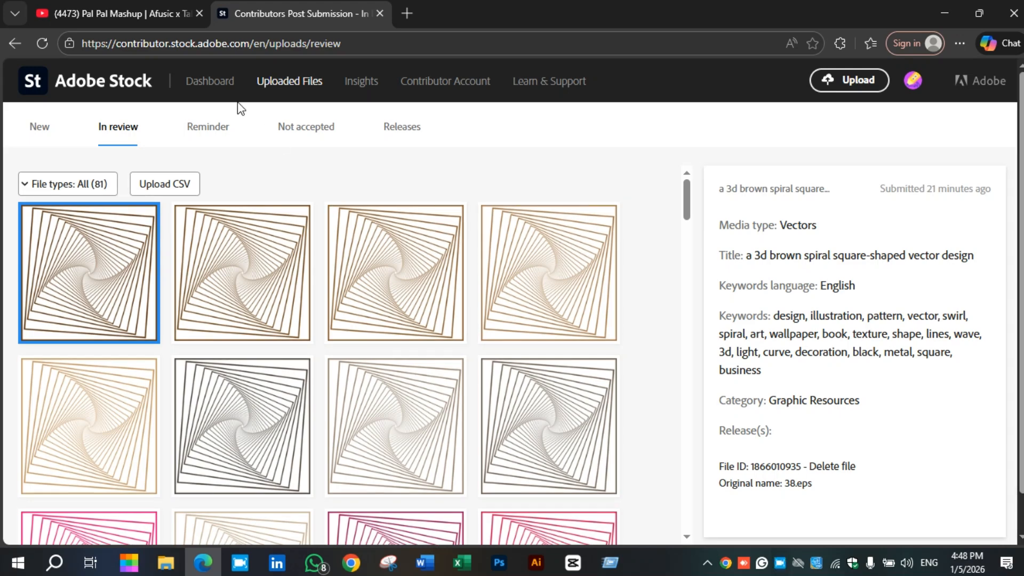
scroll(299, 235, down, 3)
scroll(310, 233, down, 15)
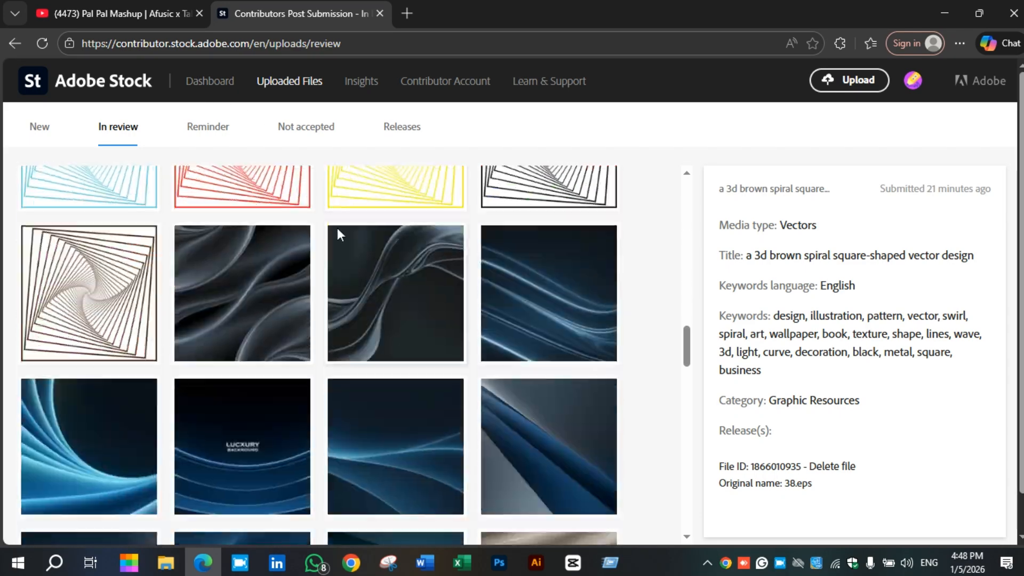
scroll(337, 235, down, 1)
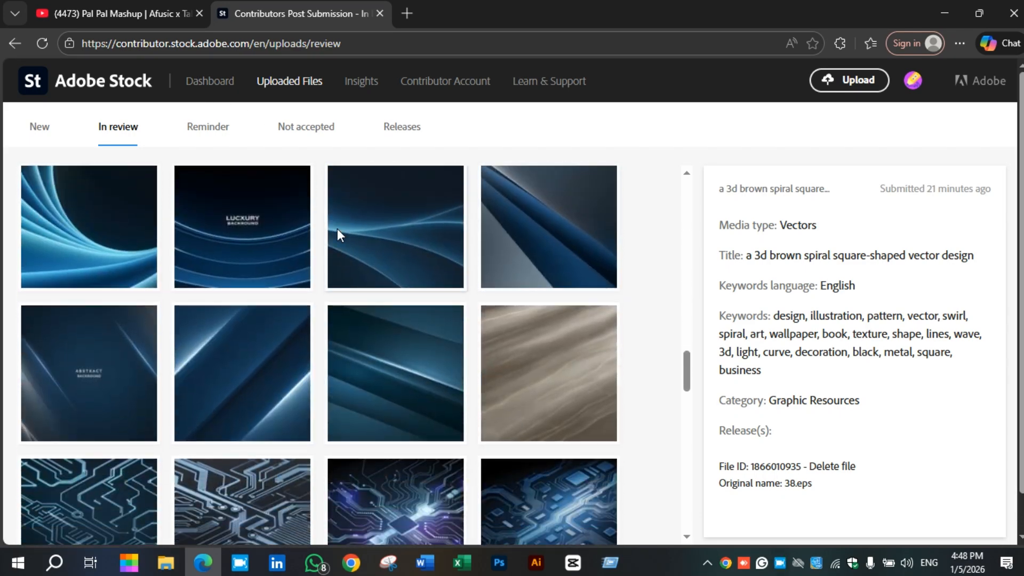
scroll(331, 242, up, 1)
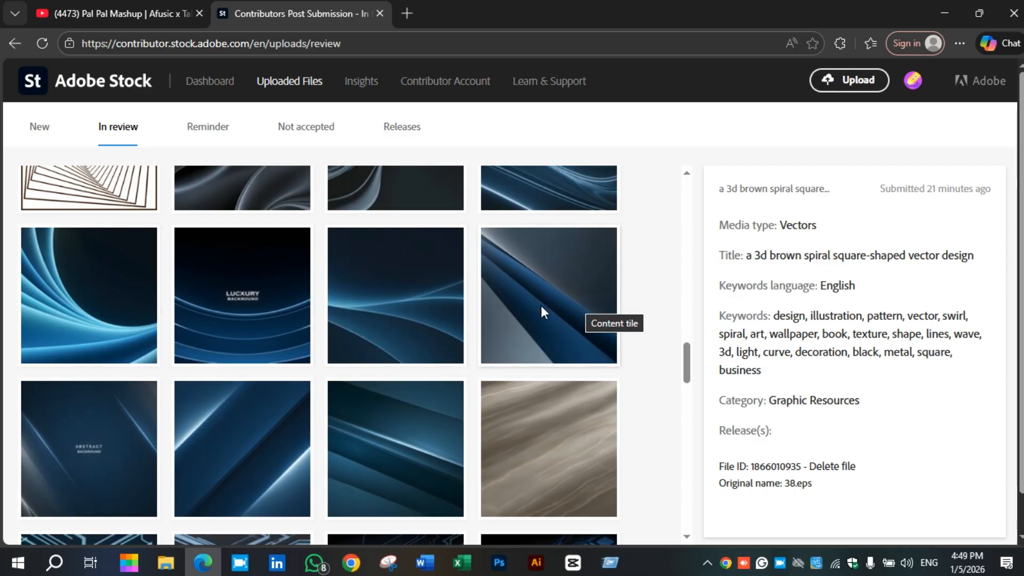
scroll(558, 279, down, 5)
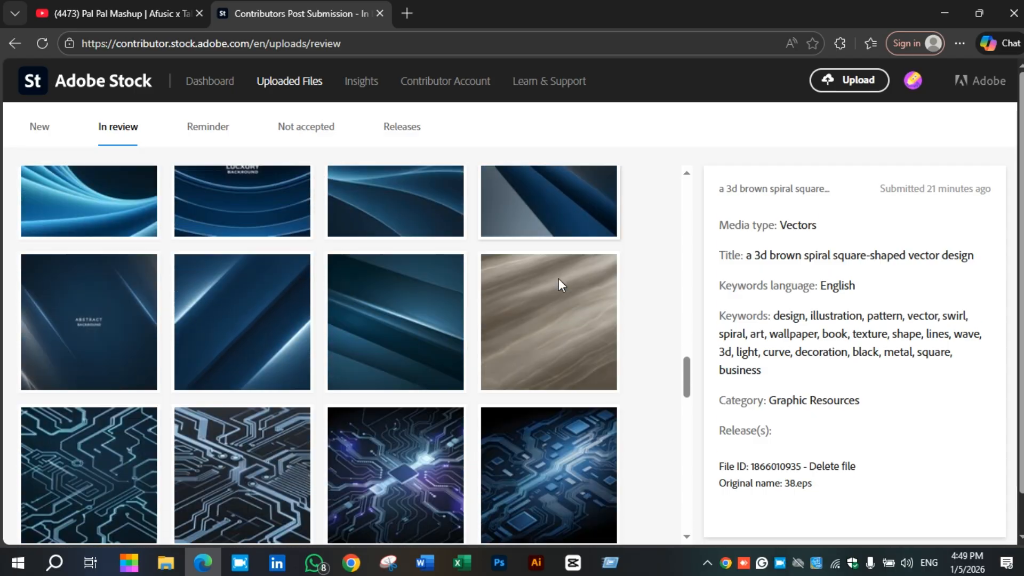
scroll(559, 278, down, 3)
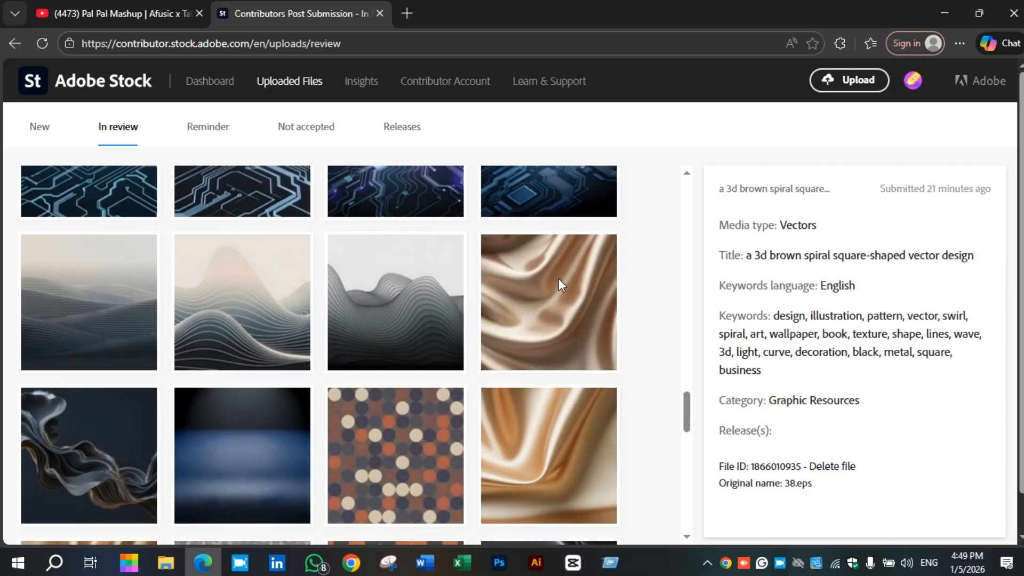
scroll(559, 285, down, 1)
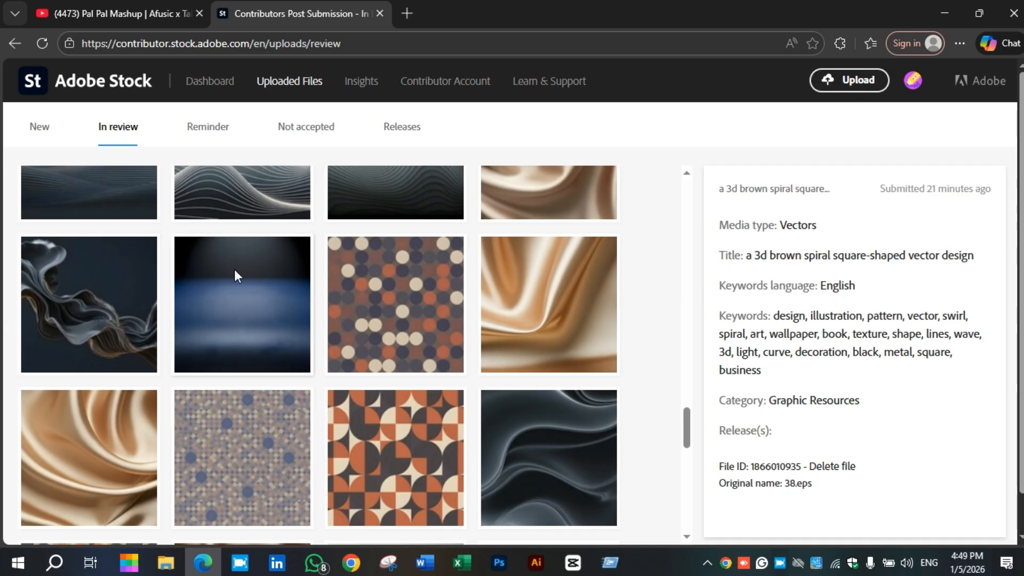
scroll(234, 270, up, 1)
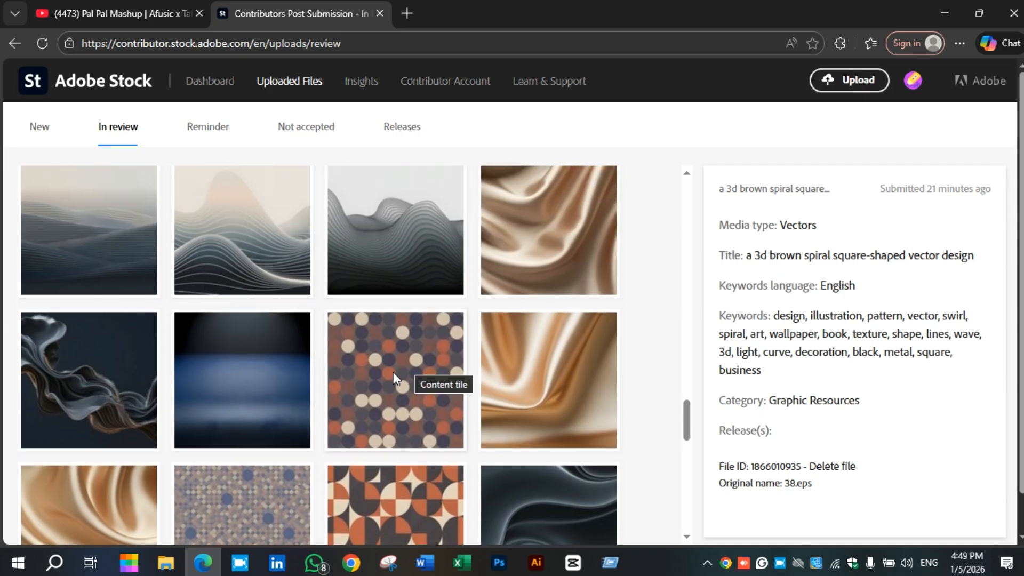
scroll(401, 360, down, 3)
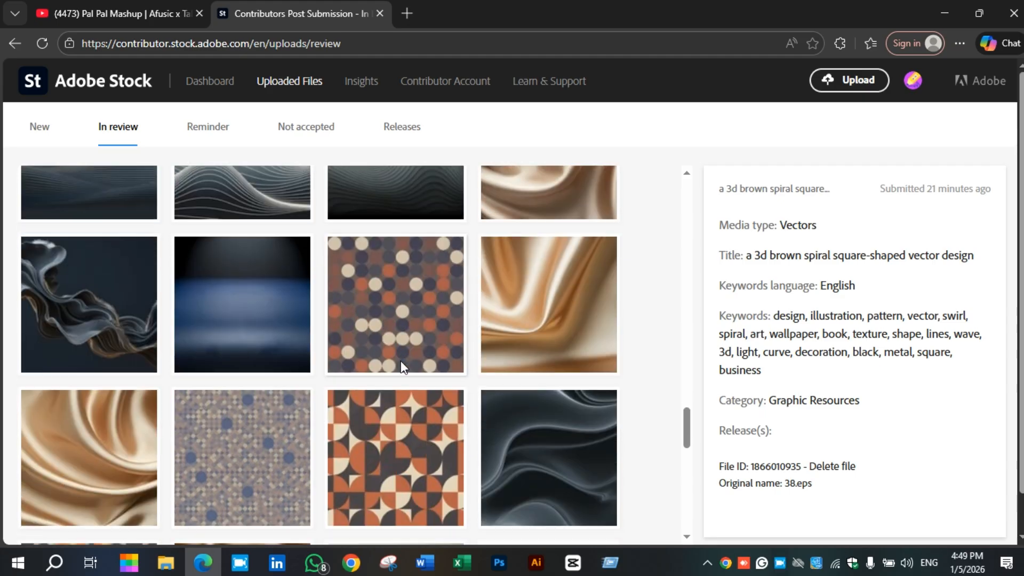
scroll(398, 370, down, 4)
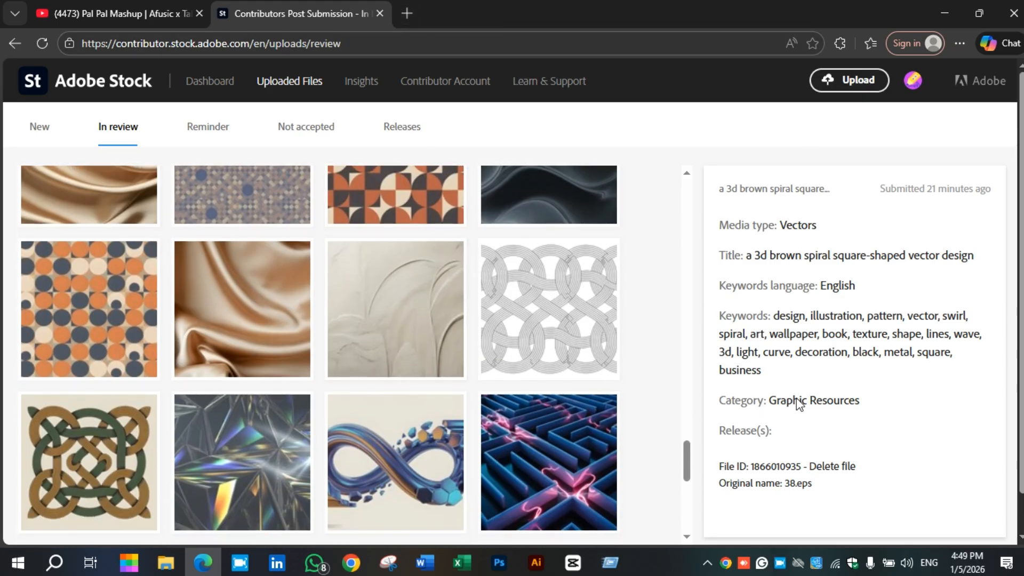
right_click(775, 560)
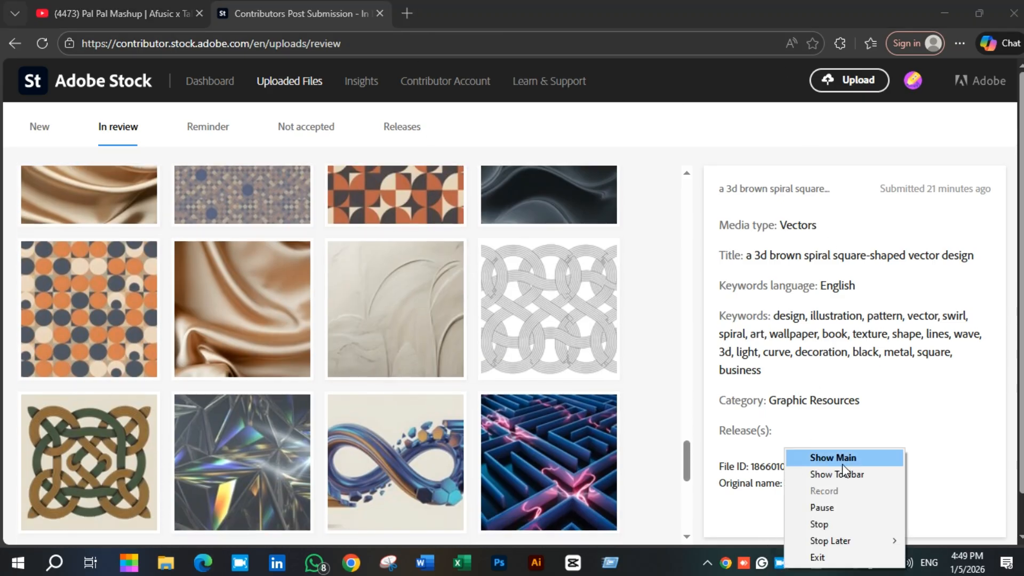